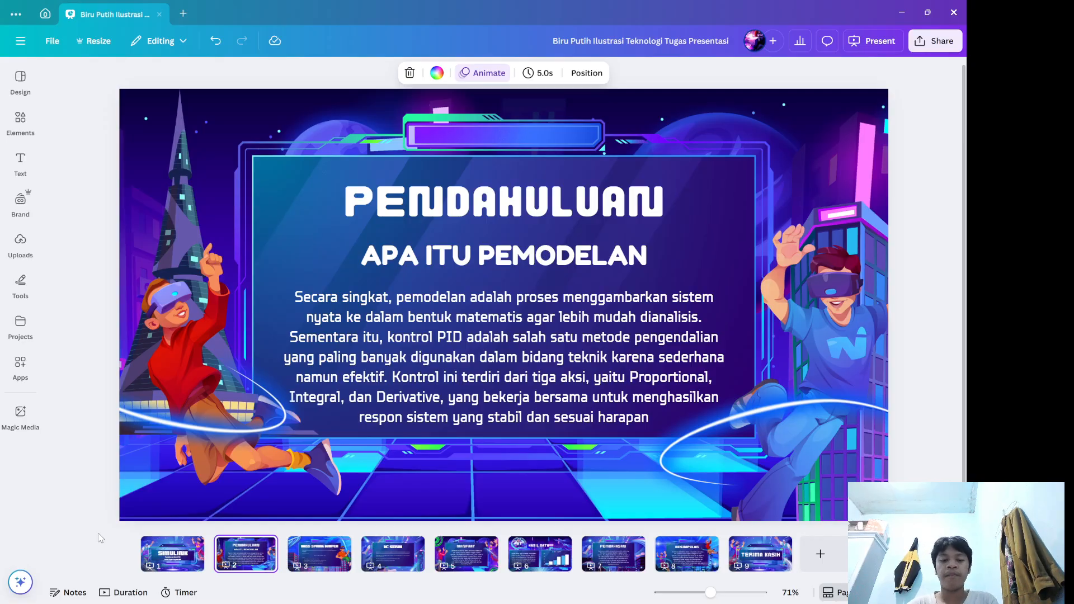
# Switch to the Pertemuan 4 practicum presentation and show slide 4 with the tank level equations and block diagram
pyautogui.press('Right')
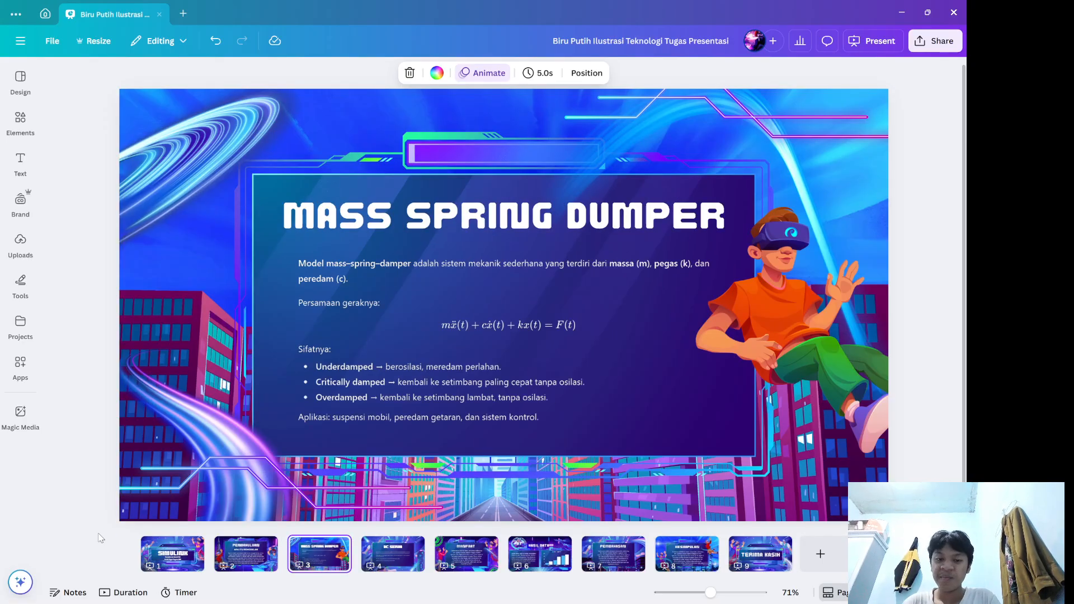
pyautogui.press('Left')
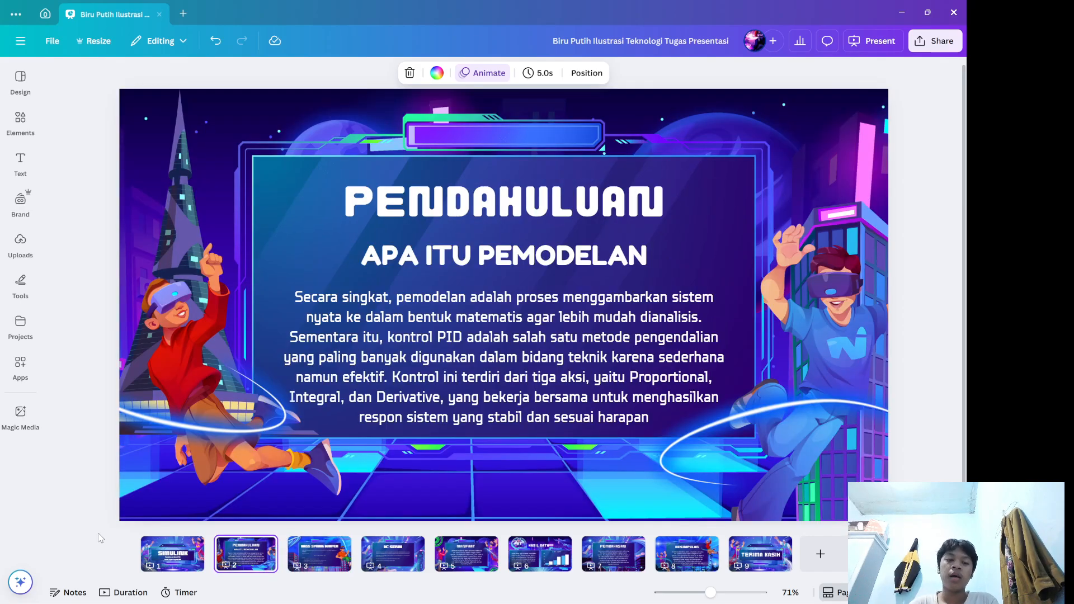
pyautogui.hotkey('alt', 'Tab')
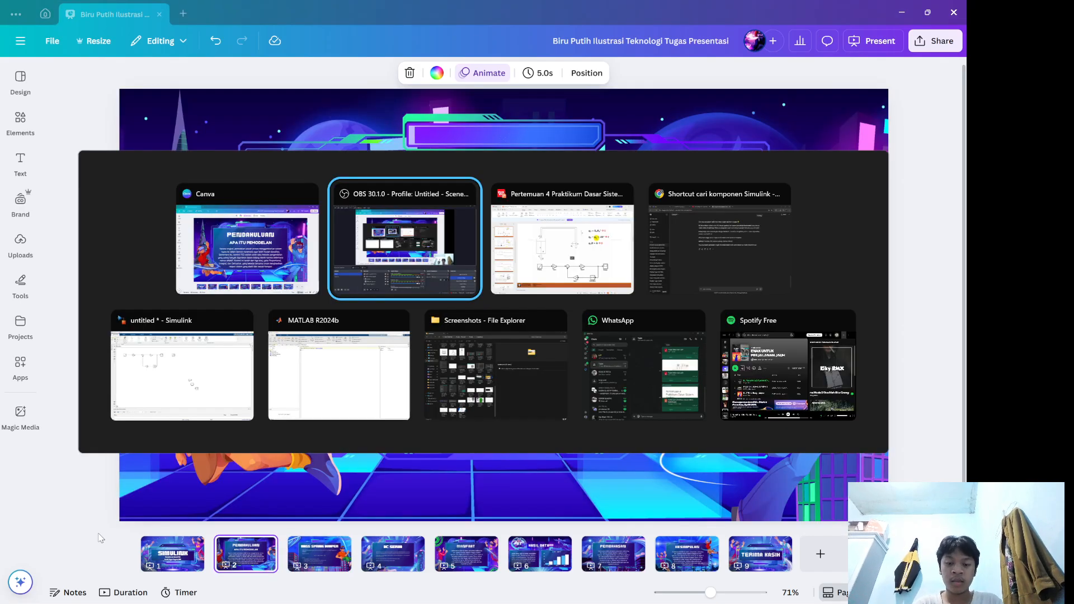
pyautogui.hotkey('alt', 'Tab')
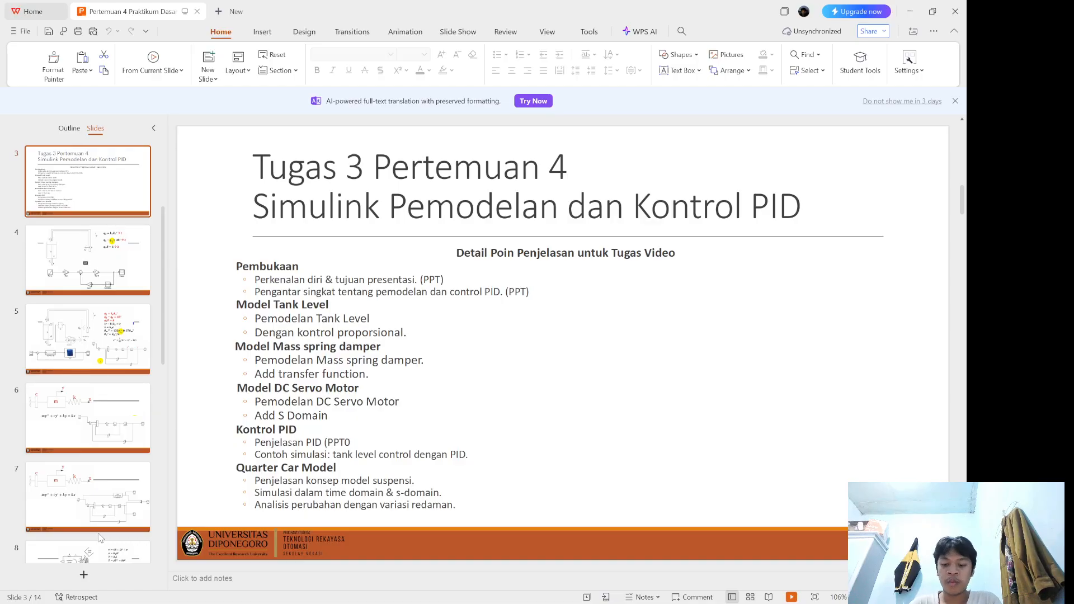
pyautogui.press('Down')
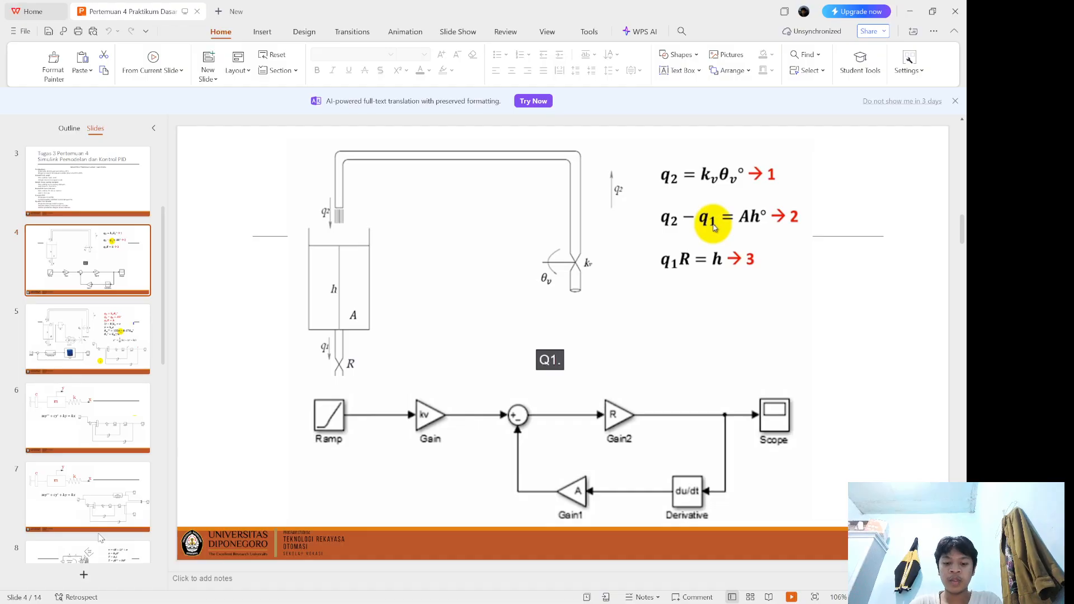
# Switch to the untitled Simulink model and delete the existing loop of Ramp, Gain, Sum, Derivative and Scope blocks
pyautogui.hotkey('alt', 'Tab')
pyautogui.hotkey('alt', 'Down')
pyautogui.hotkey('alt', 'Left')
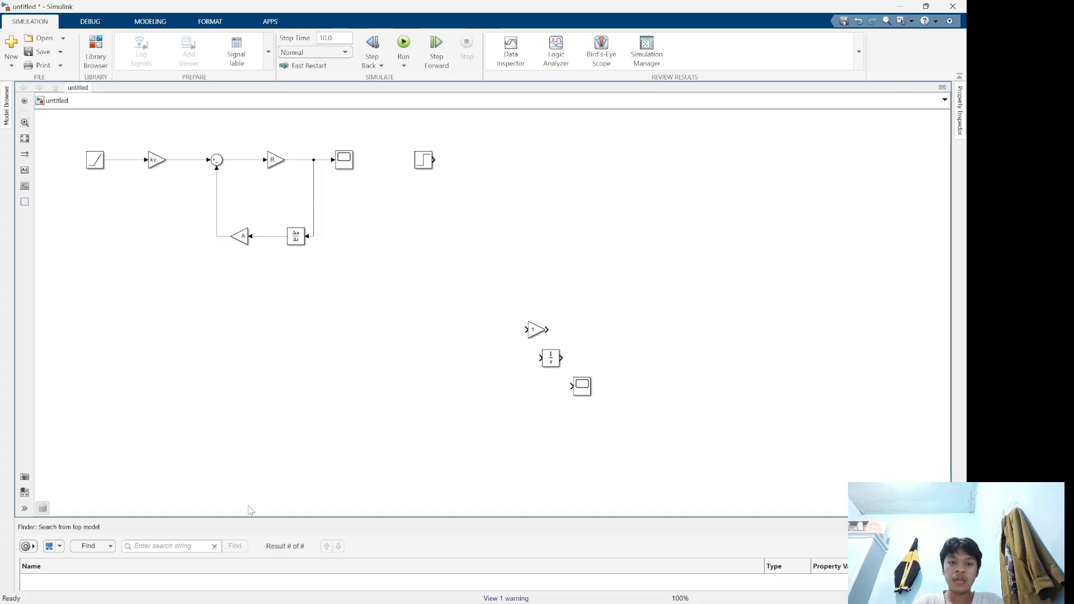
pyautogui.moveTo(313, 291); pyautogui.dragTo(398, 322)
pyautogui.moveTo(147, 163); pyautogui.dragTo(455, 301)
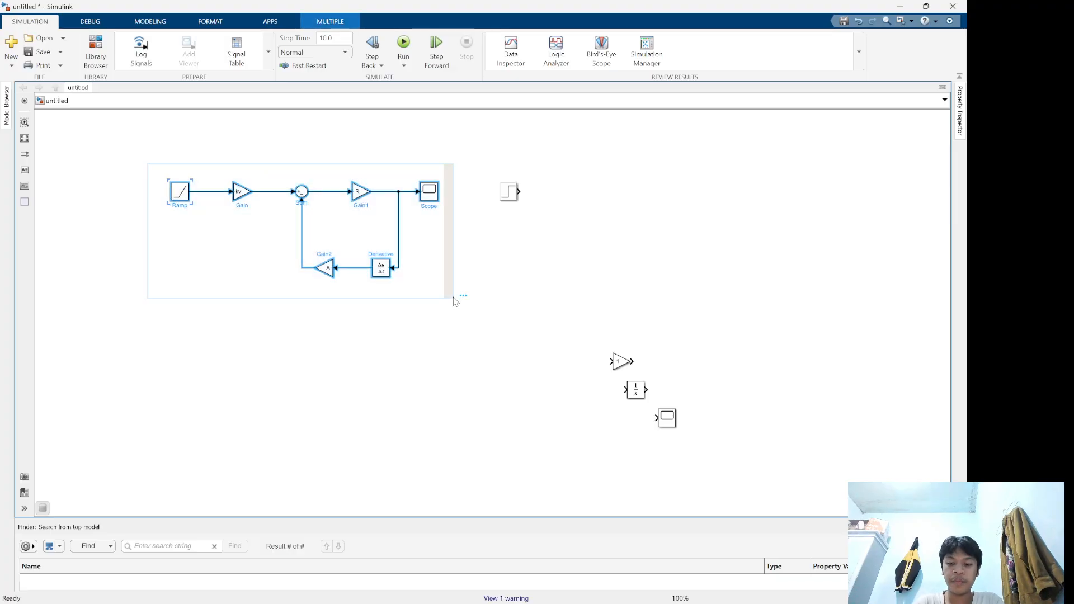
pyautogui.press('Delete')
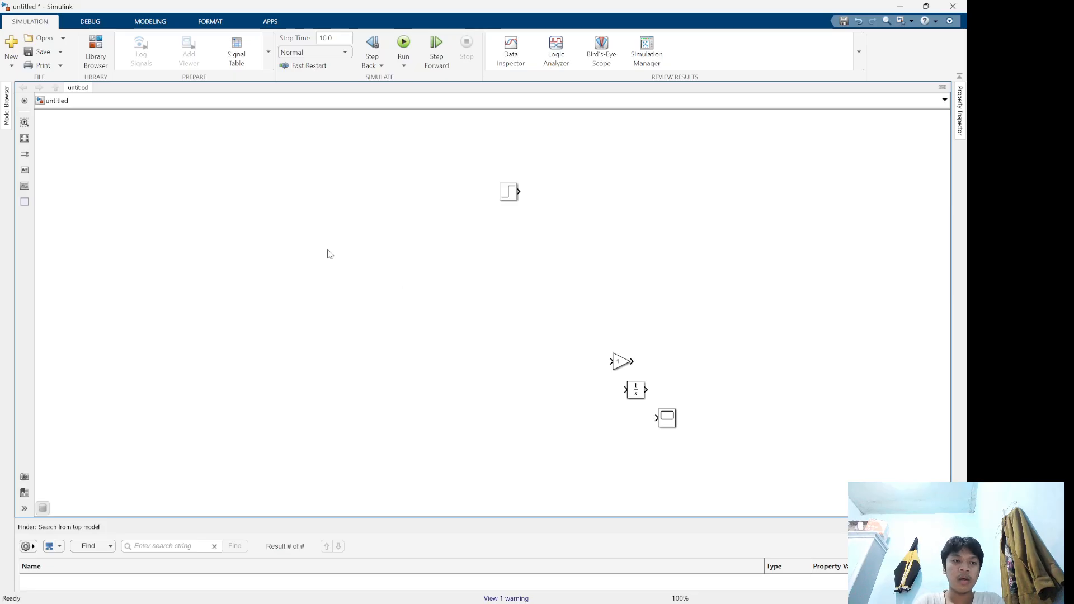
# Add a Ramp block from Simulink/Sources as the first block of the new model
pyautogui.doubleClick(175, 210)
pyautogui.write('rap')
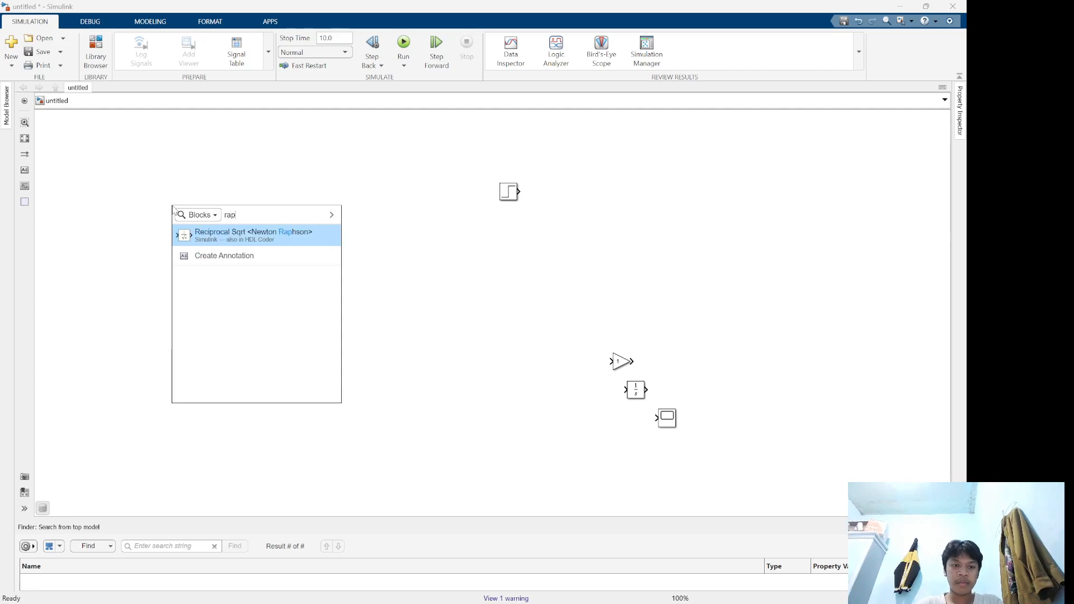
pyautogui.press('BackSpace')
pyautogui.write('mp')
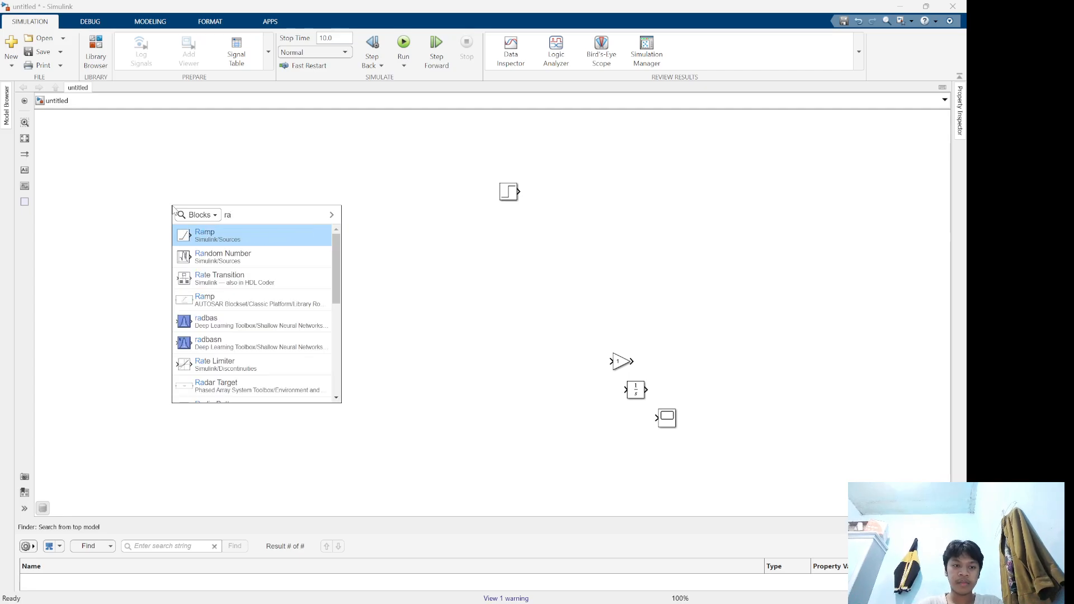
pyautogui.press('Return')
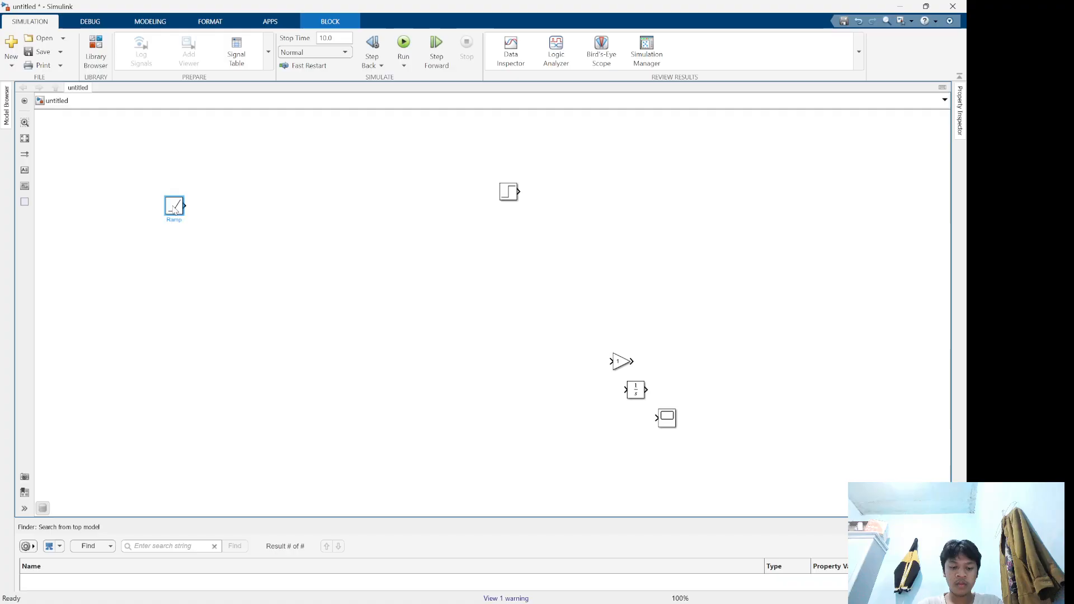
# Add a Gain block beside the Ramp block and a Sum block below the Gain
pyautogui.doubleClick(225, 214)
pyautogui.write('gain')
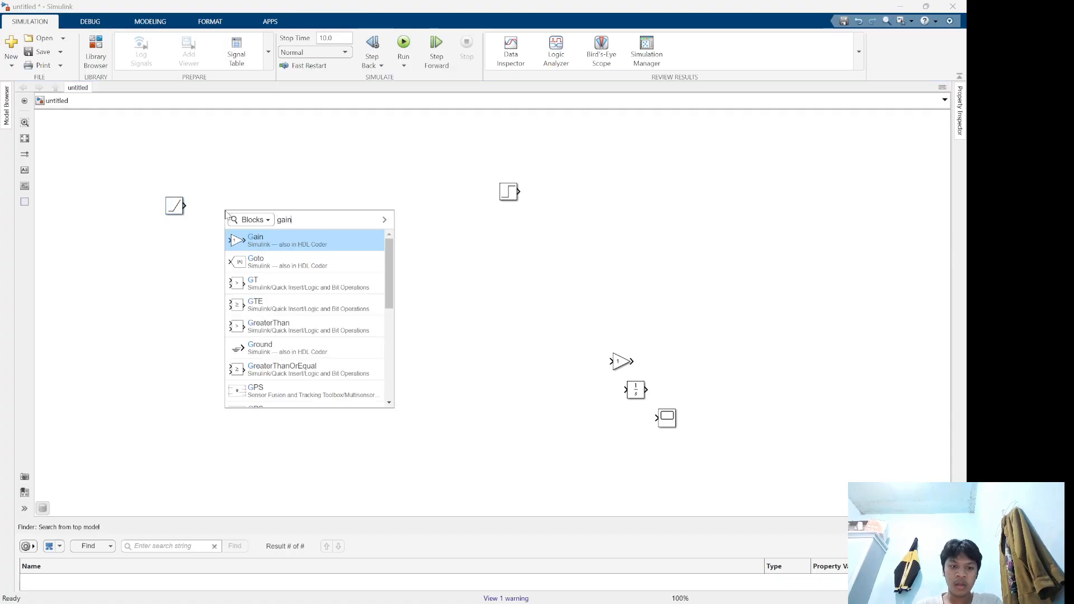
pyautogui.press('Return')
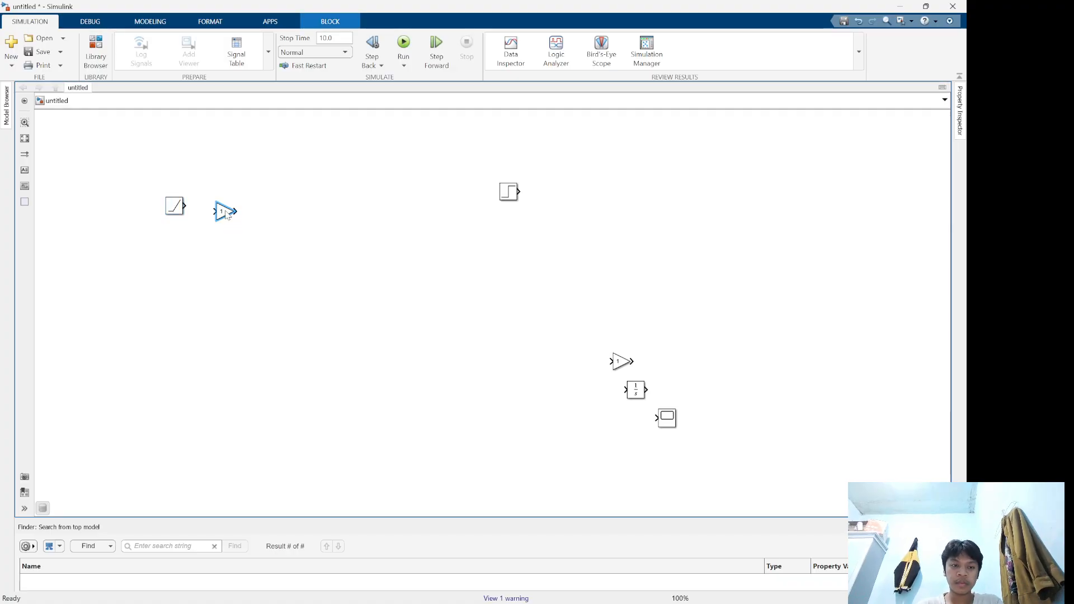
pyautogui.doubleClick(232, 256)
pyautogui.write('sum')
pyautogui.press('Return')
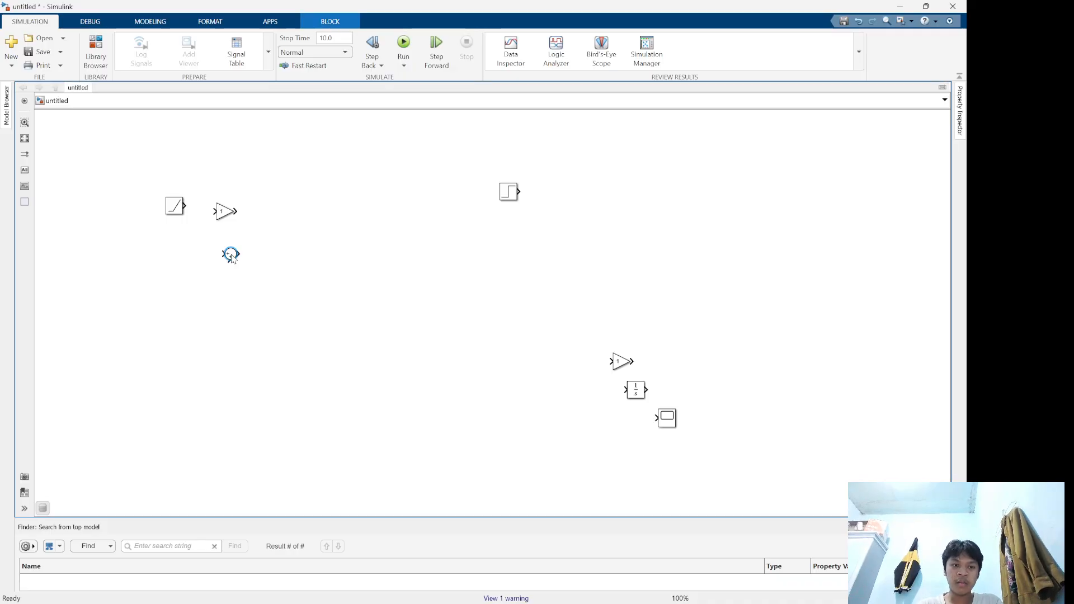
pyautogui.doubleClick(293, 237)
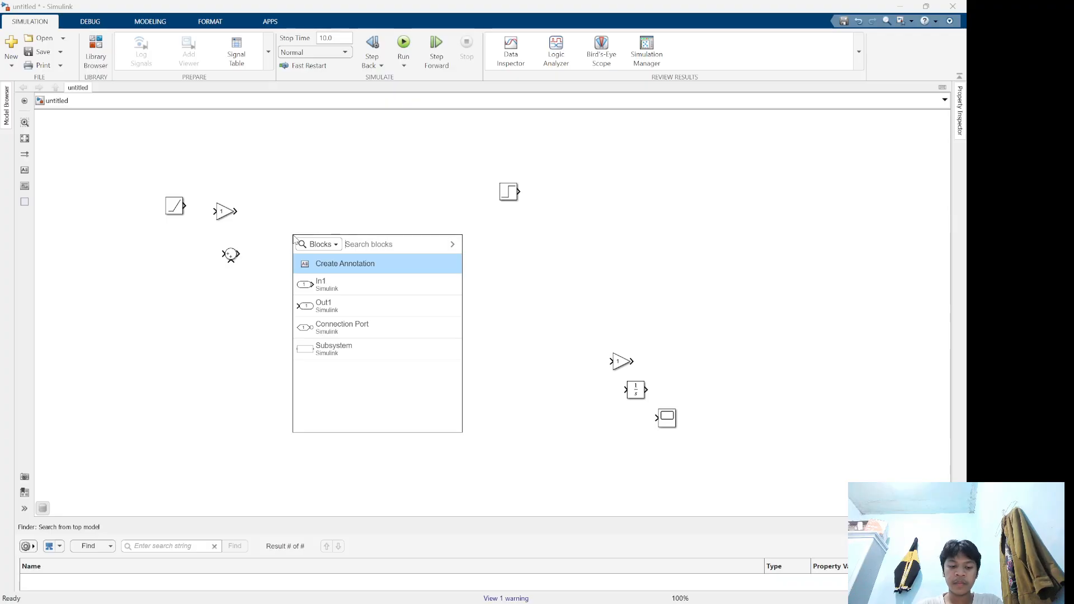
pyautogui.press('XF86Calculator')
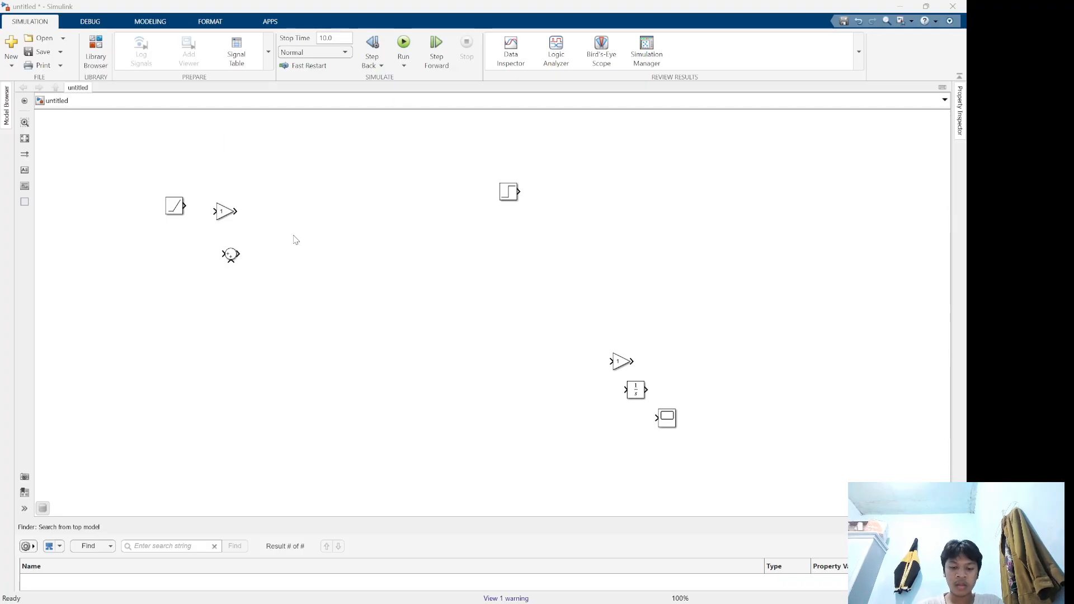
pyautogui.click(211, 127)
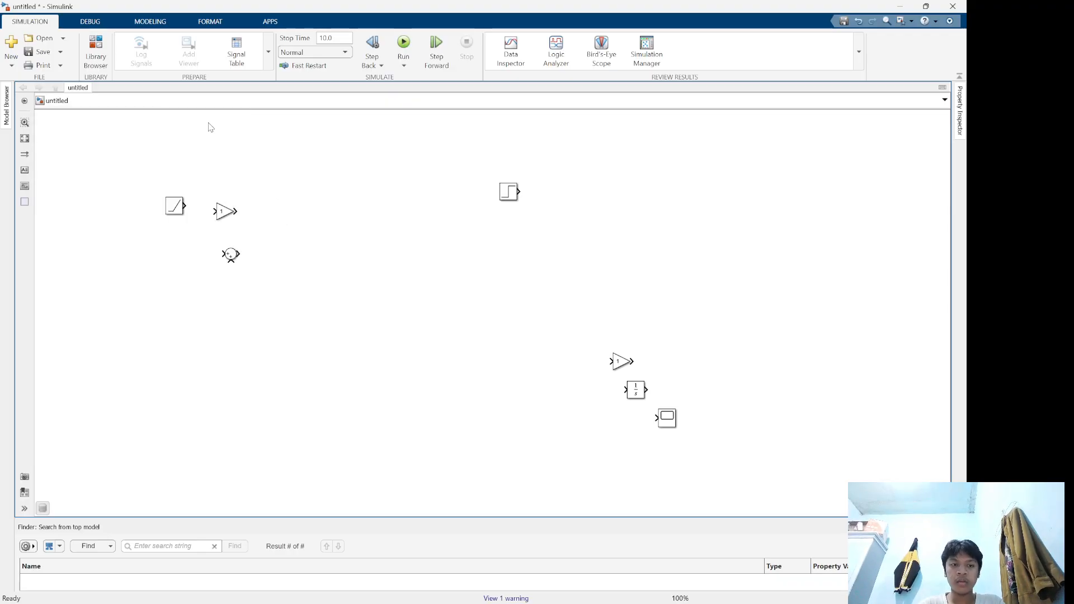
# Check the tank level diagram in the presentation, return to Simulink and add a Derivative block
pyautogui.hotkey('alt', 'Tab')
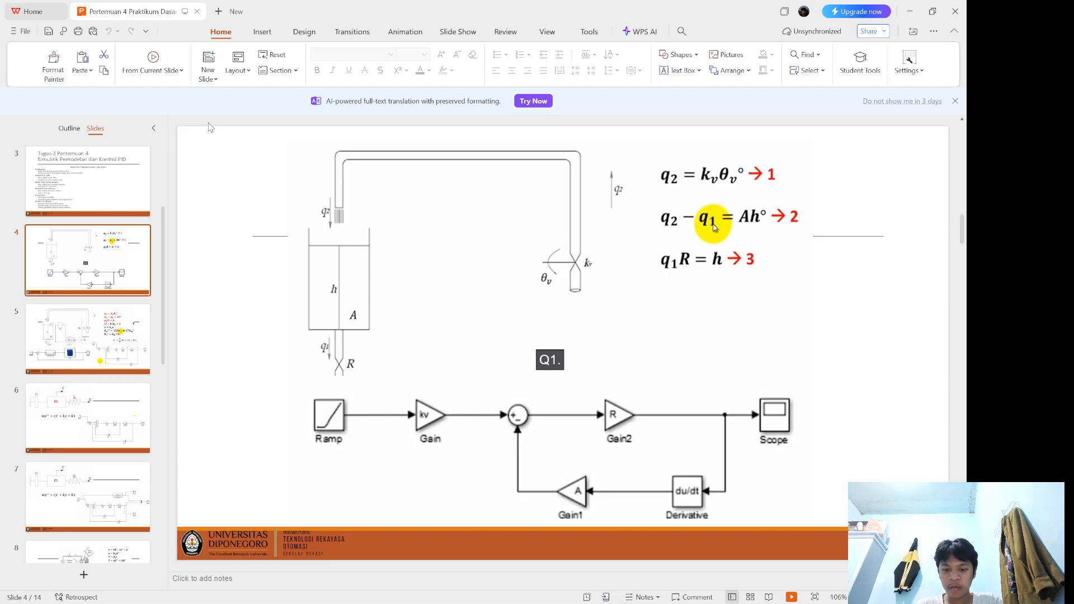
pyautogui.hotkey('alt', 'Tab')
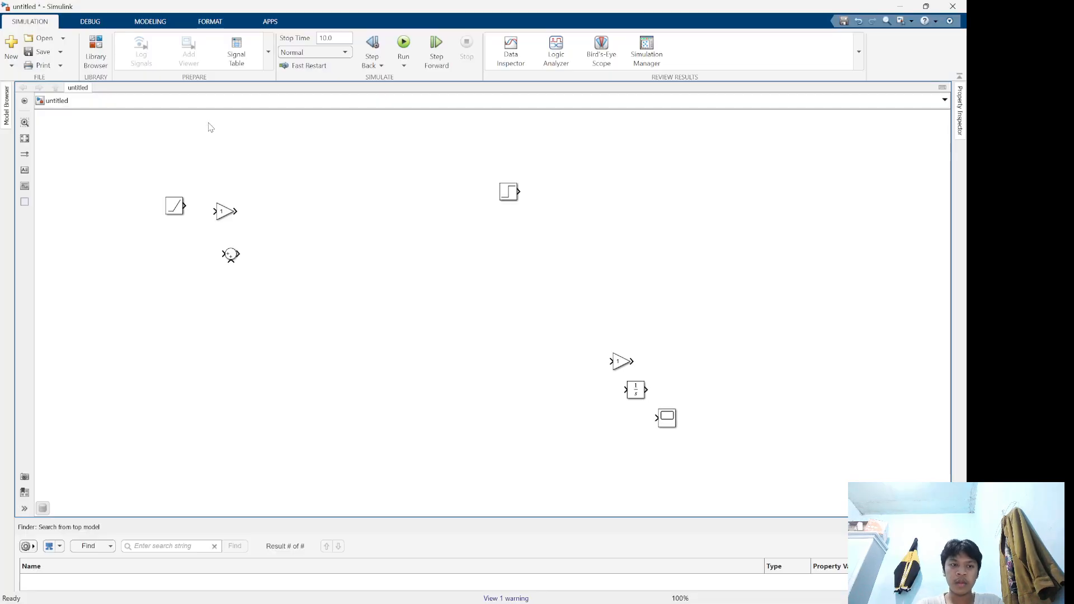
pyautogui.doubleClick(291, 220)
pyautogui.write('deri')
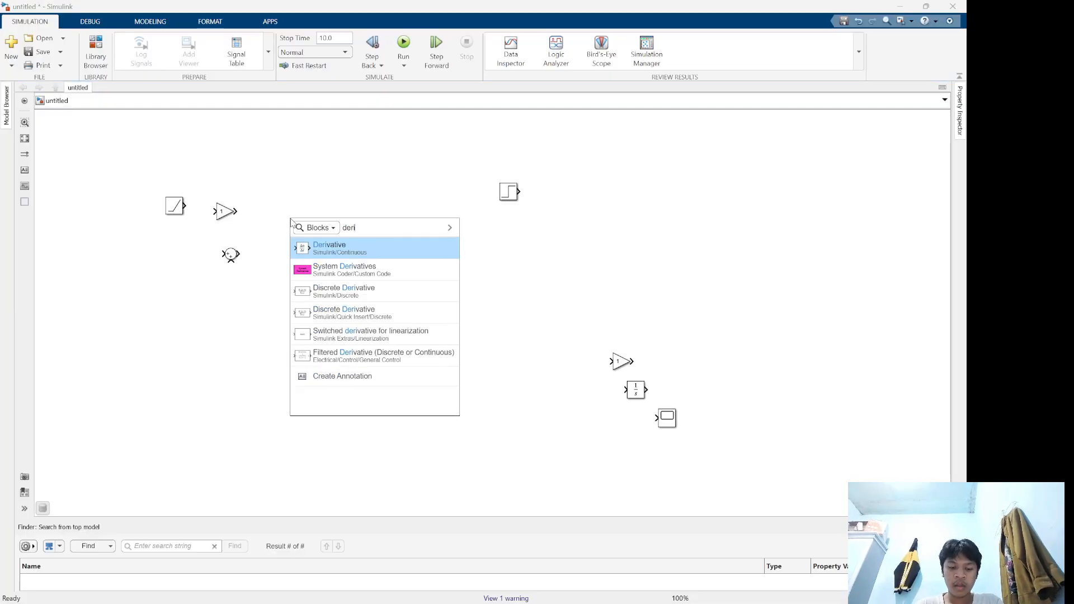
pyautogui.write('va')
pyautogui.press('Return')
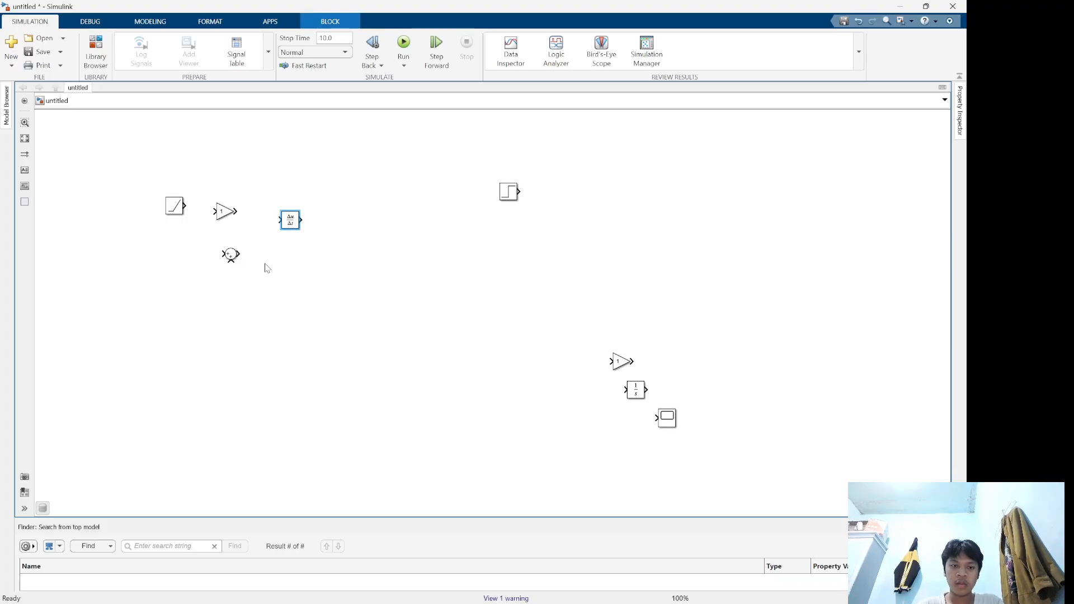
# Add a Scope block and move it to the output end of the forward path
pyautogui.doubleClick(267, 268)
pyautogui.write('scope')
pyautogui.press('Return')
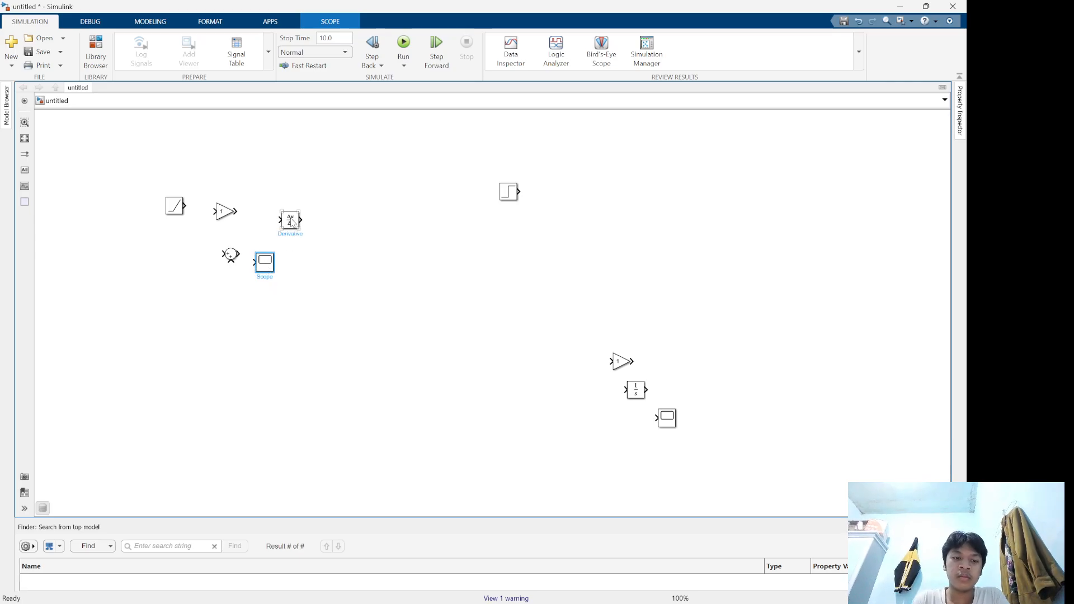
pyautogui.moveTo(269, 270); pyautogui.dragTo(391, 217)
# Line up the Gain, Sum and Scope blocks level with the Ramp and move the Derivative block below that row
pyautogui.moveTo(226, 211); pyautogui.dragTo(231, 205)
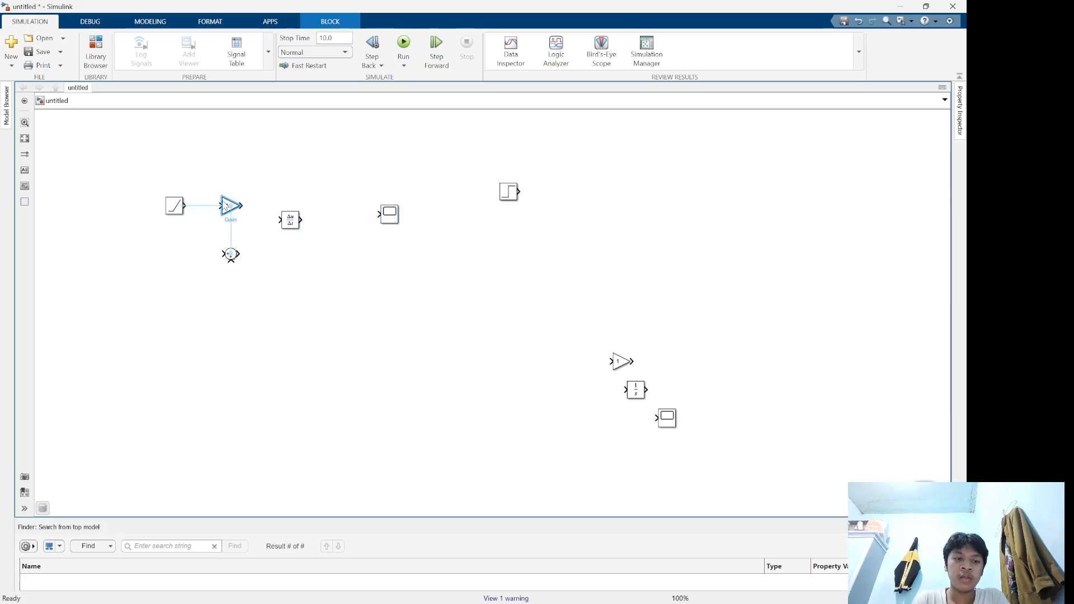
pyautogui.moveTo(287, 224); pyautogui.dragTo(276, 311)
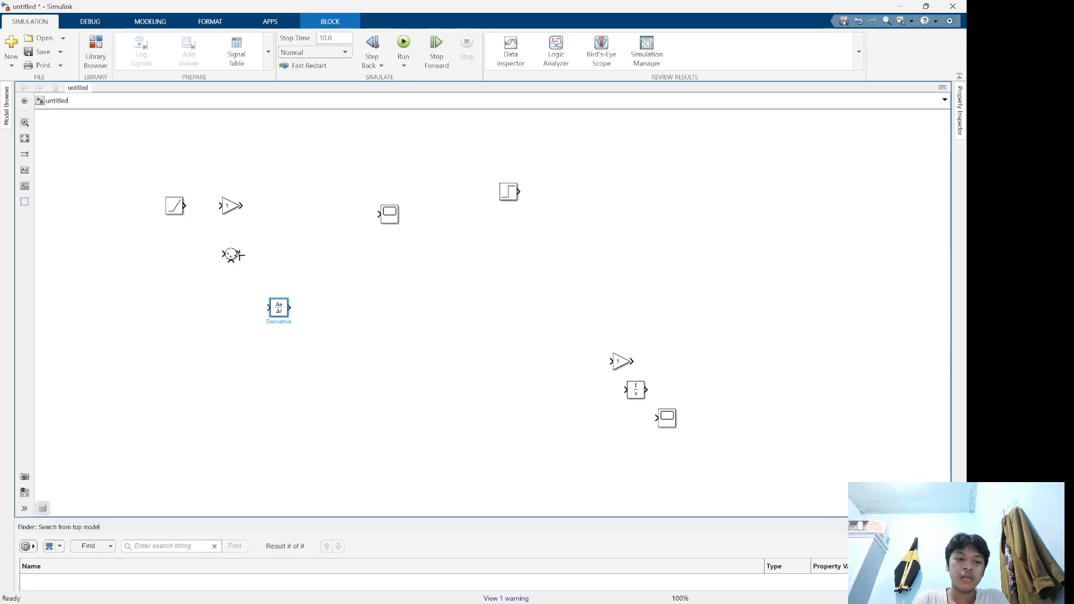
pyautogui.moveTo(230, 257); pyautogui.dragTo(289, 209)
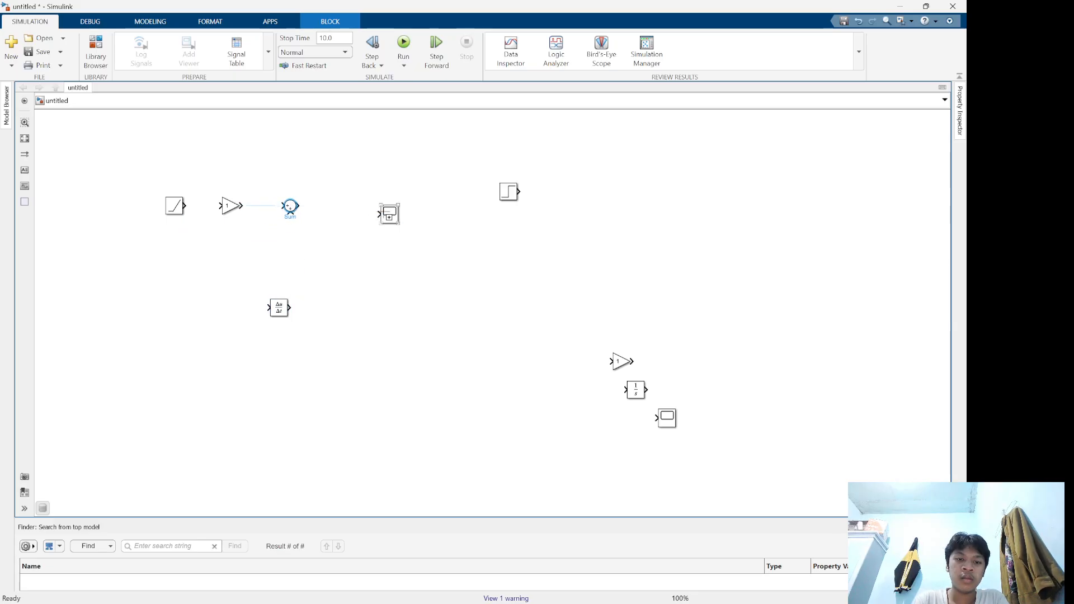
pyautogui.moveTo(395, 222); pyautogui.dragTo(391, 214)
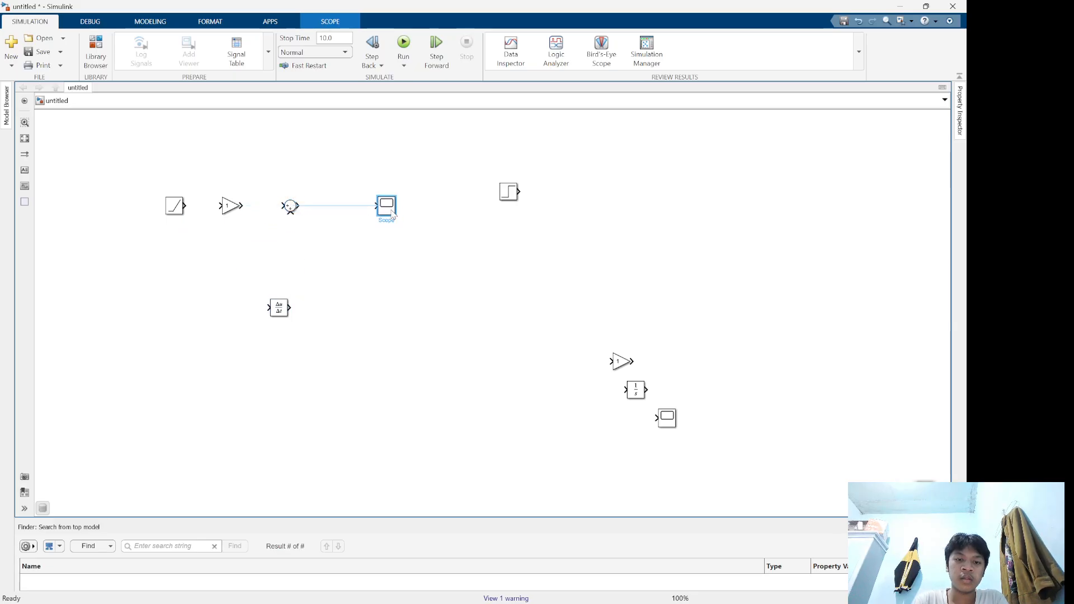
# Duplicate the Gain block and align the copy between the Sum and Scope blocks
pyautogui.click(231, 206)
pyautogui.moveTo(231, 208); pyautogui.dragTo(332, 212)
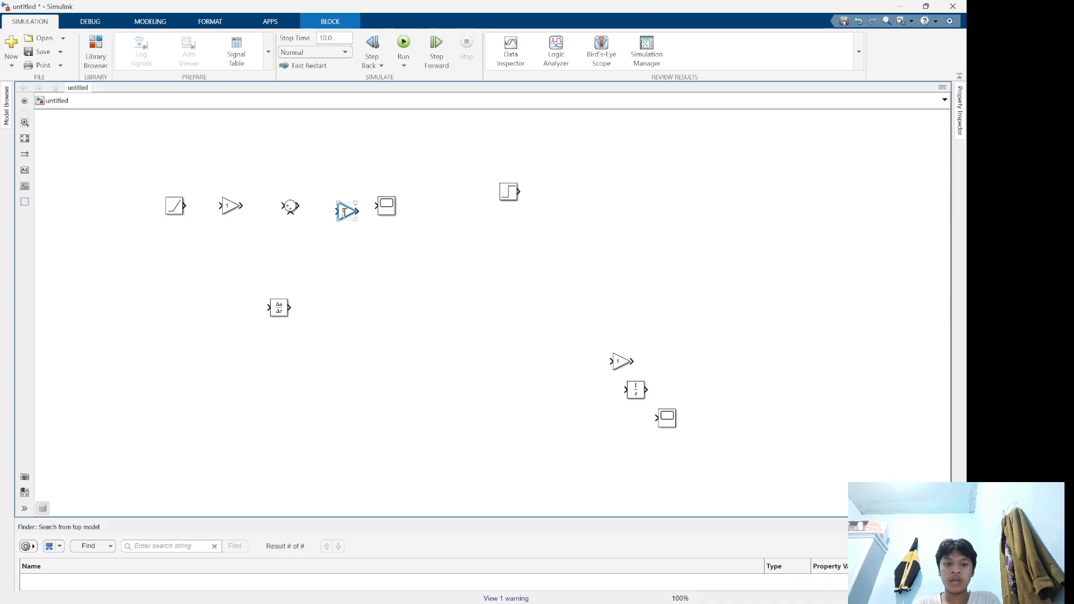
pyautogui.click(351, 244)
pyautogui.moveTo(348, 217); pyautogui.dragTo(346, 211)
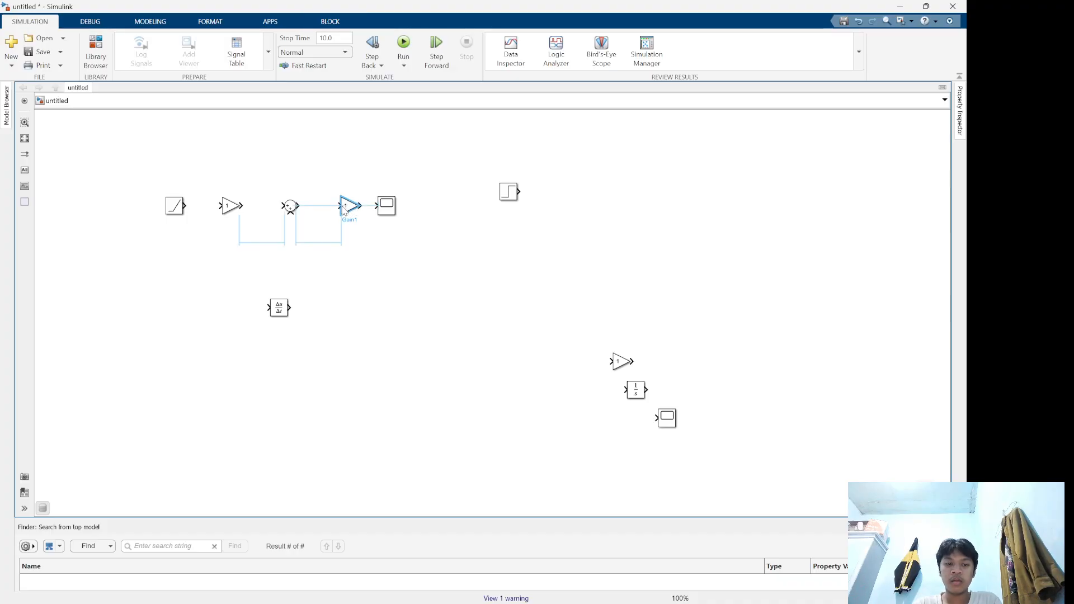
# Paste another Gain block, place it below the Sum block and flip it to face backwards for the feedback path
pyautogui.click(343, 249)
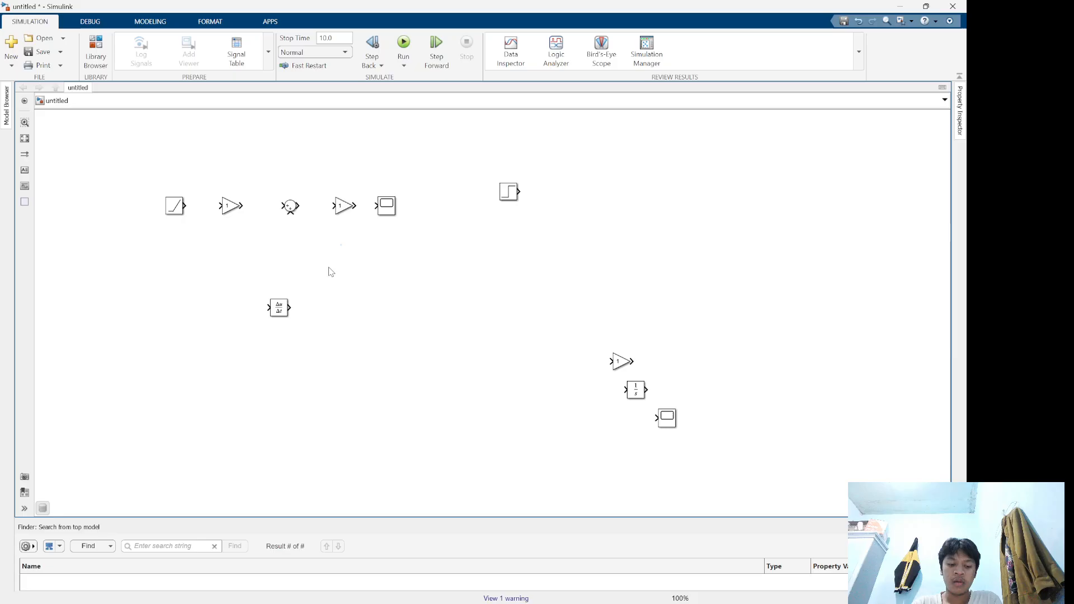
pyautogui.hotkey('ctrl', 'v')
pyautogui.moveTo(350, 256); pyautogui.dragTo(289, 277)
pyautogui.hotkey('ctrl', 'i')
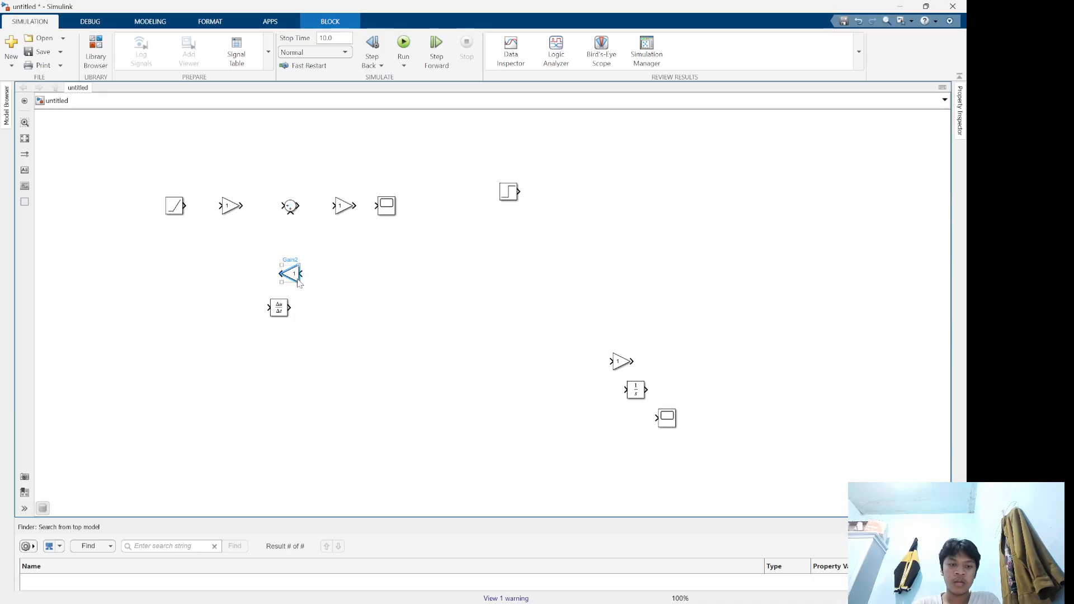
# Turn the Derivative block around beside the feedback Gain's input and shift the Sum block slightly towards the first Gain
pyautogui.click(319, 297)
pyautogui.click(274, 312)
pyautogui.hotkey('ctrl', 'i')
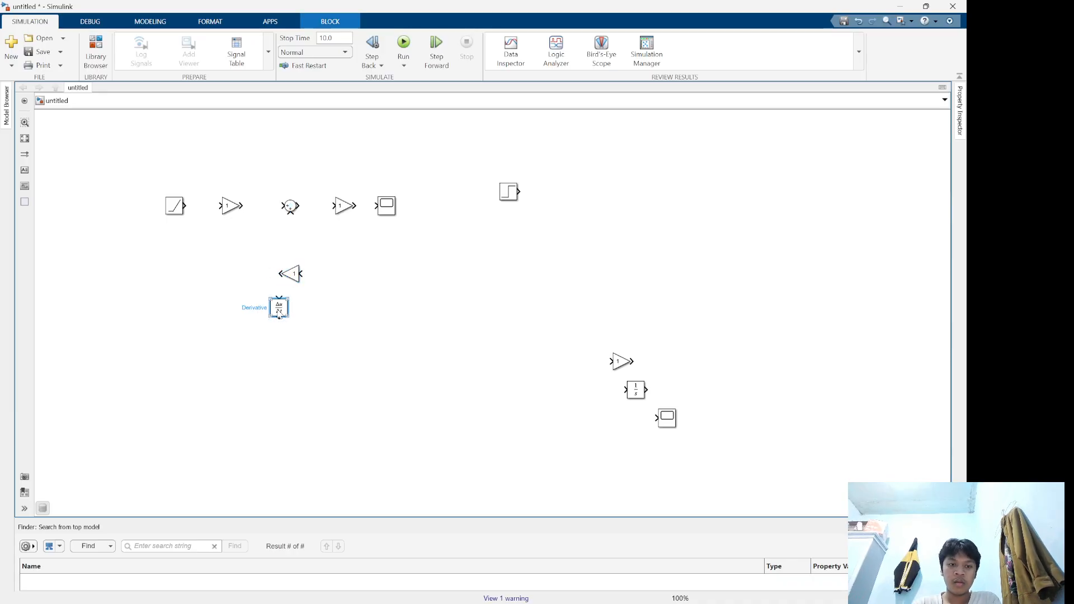
pyautogui.click(317, 316)
pyautogui.moveTo(288, 308); pyautogui.dragTo(339, 277)
pyautogui.click(330, 318)
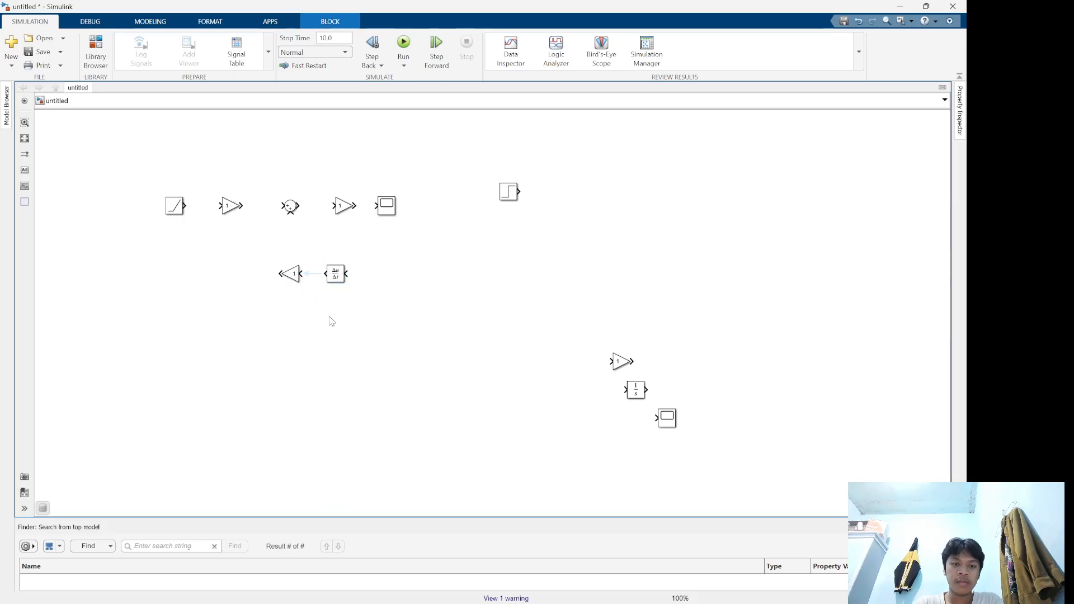
pyautogui.click(289, 207)
pyautogui.click(316, 232)
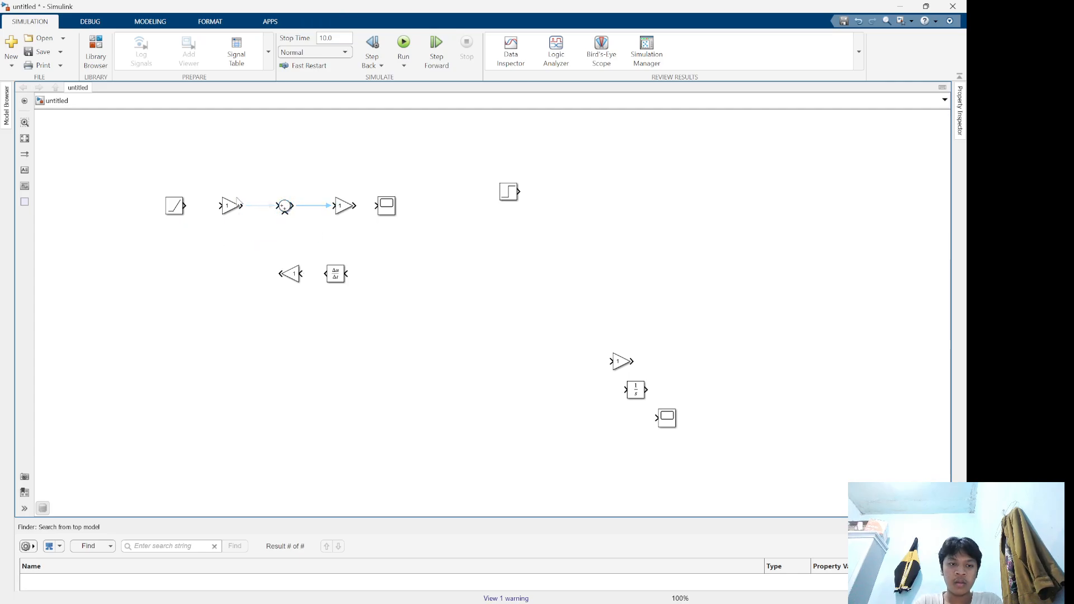
# Try to create a model workspace variable named kv from the first Gain block's parameters
pyautogui.doubleClick(232, 211)
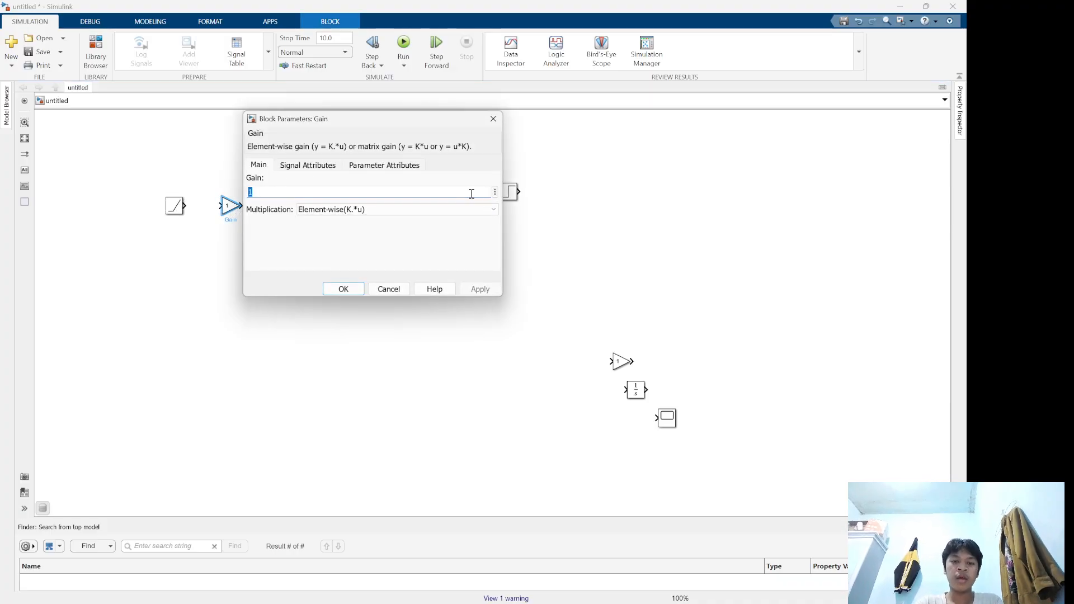
pyautogui.click(495, 191)
pyautogui.click(527, 206)
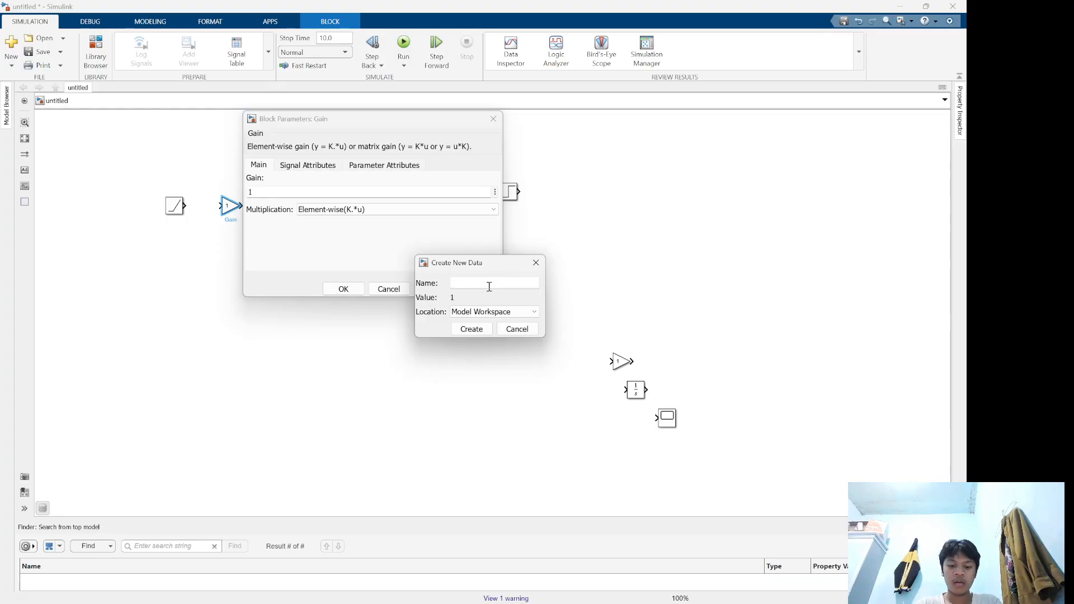
pyautogui.write('kv')
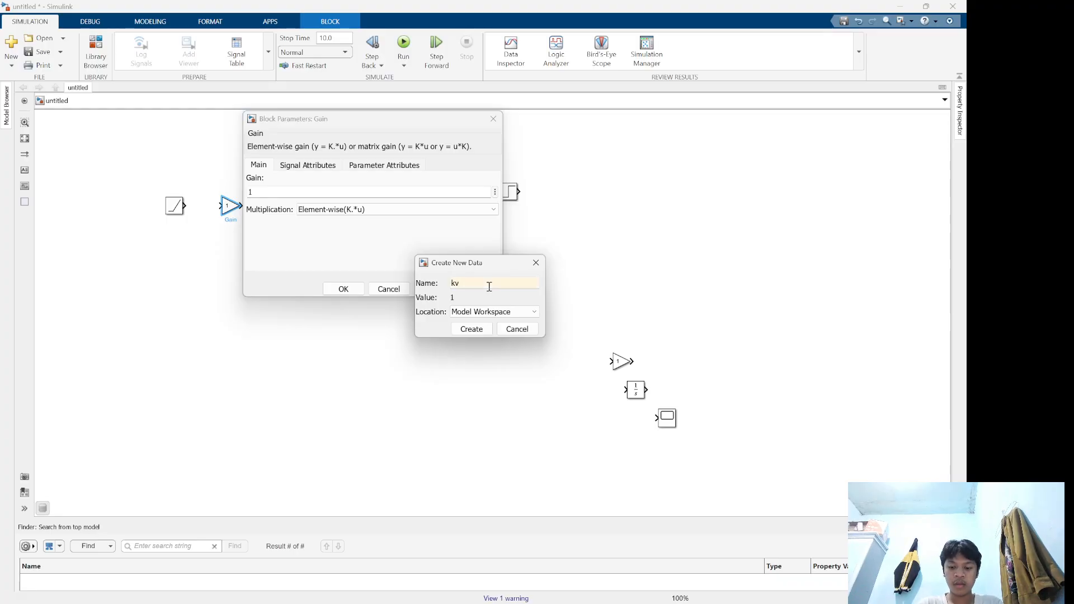
pyautogui.doubleClick(489, 287)
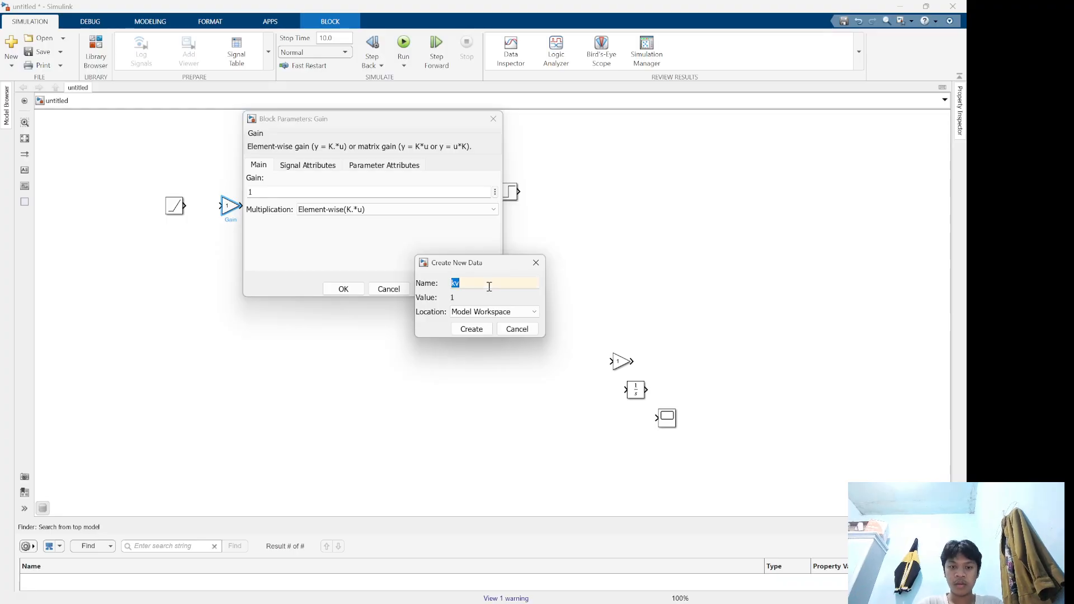
pyautogui.click(471, 329)
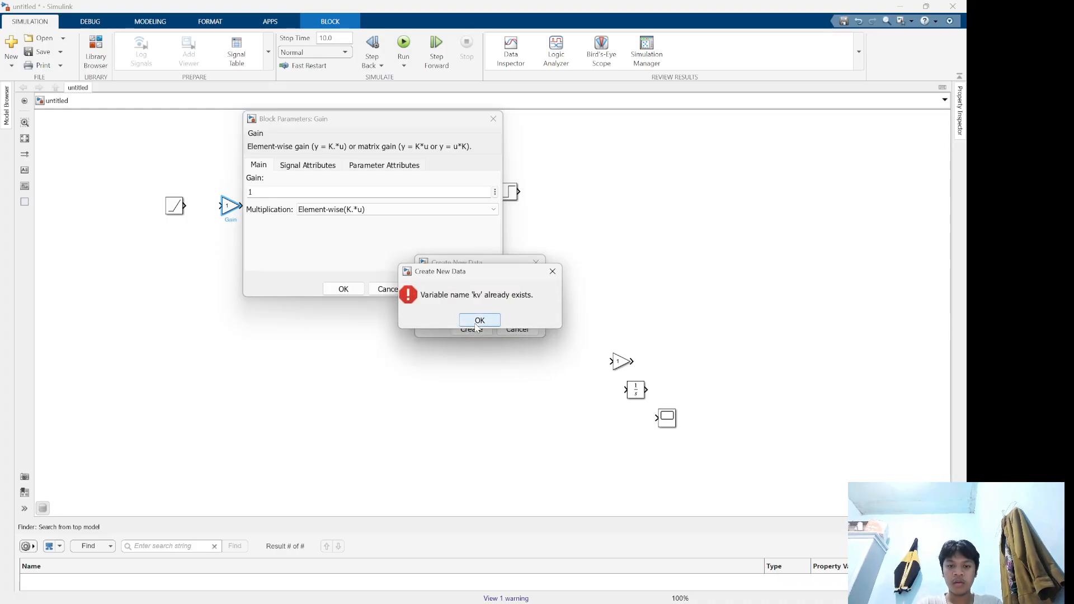
pyautogui.click(477, 322)
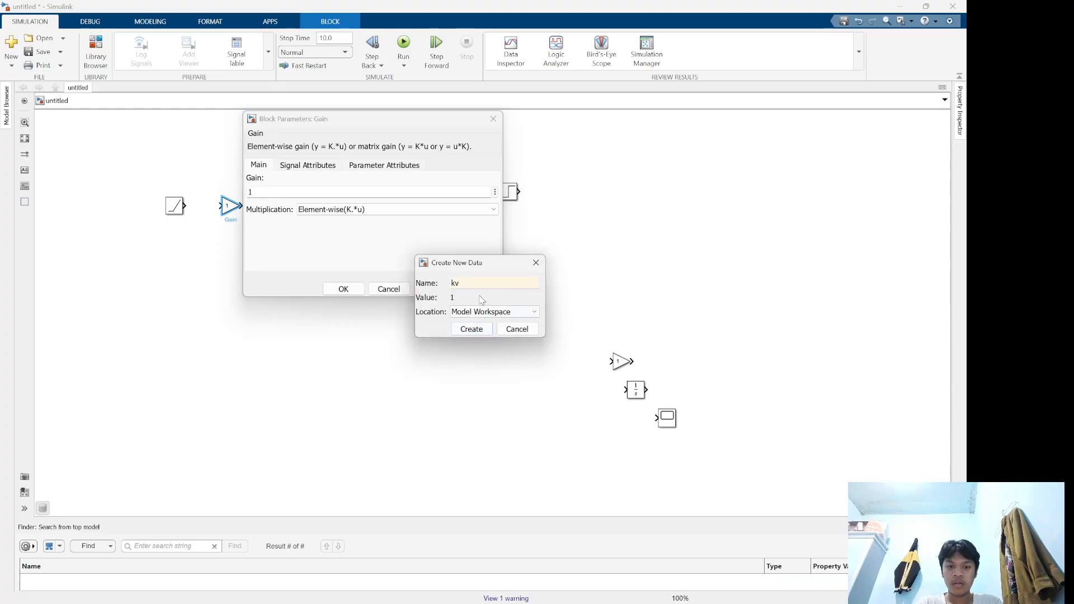
pyautogui.click(536, 263)
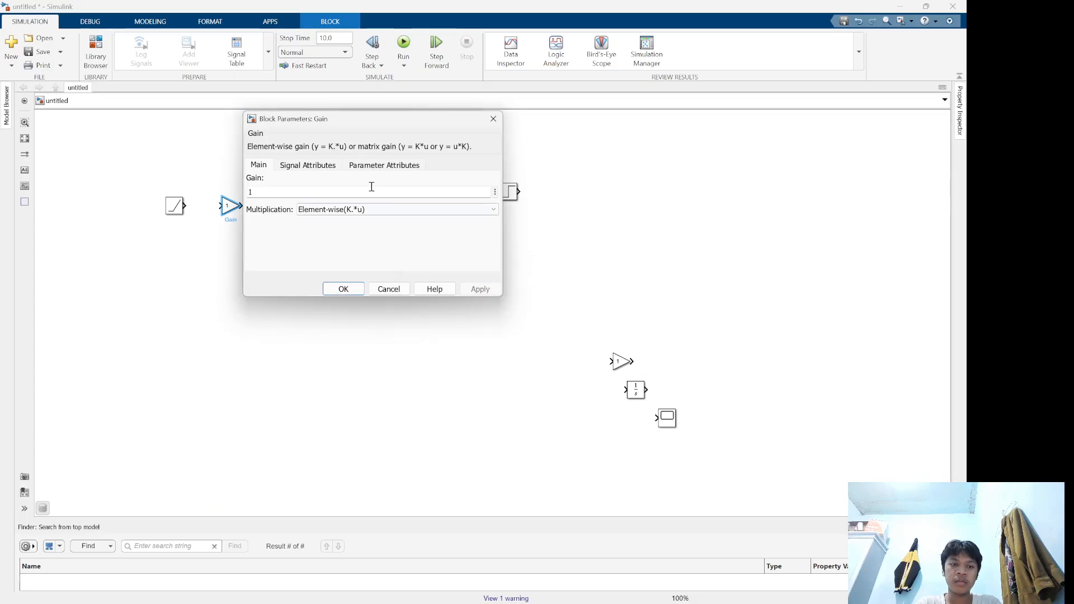
# Check the attribute settings of the first Gain block and set its gain to kv
pyautogui.click(319, 165)
pyautogui.click(391, 165)
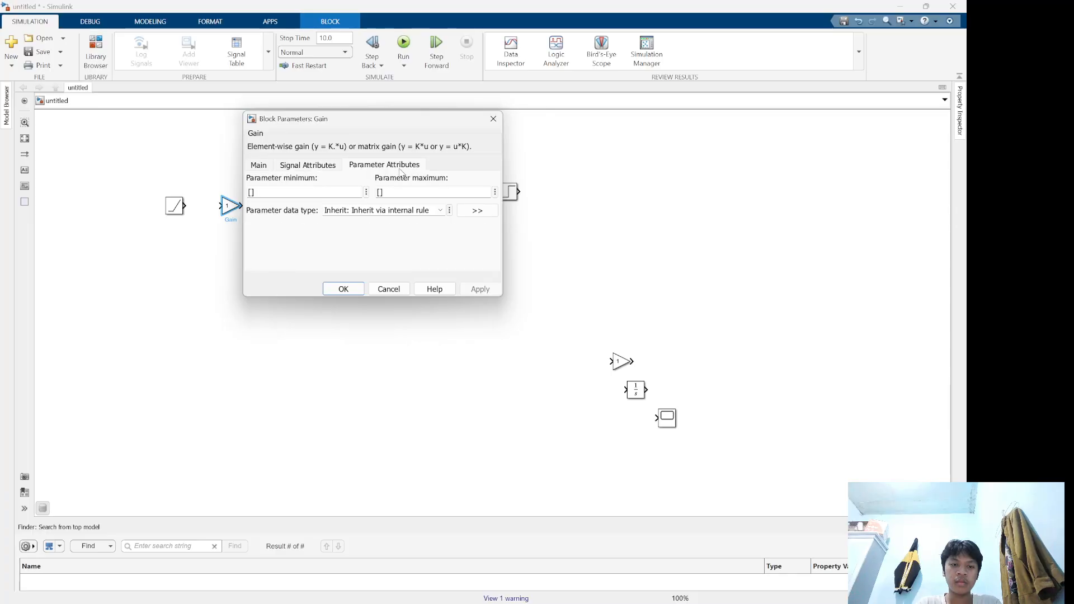
pyautogui.click(265, 165)
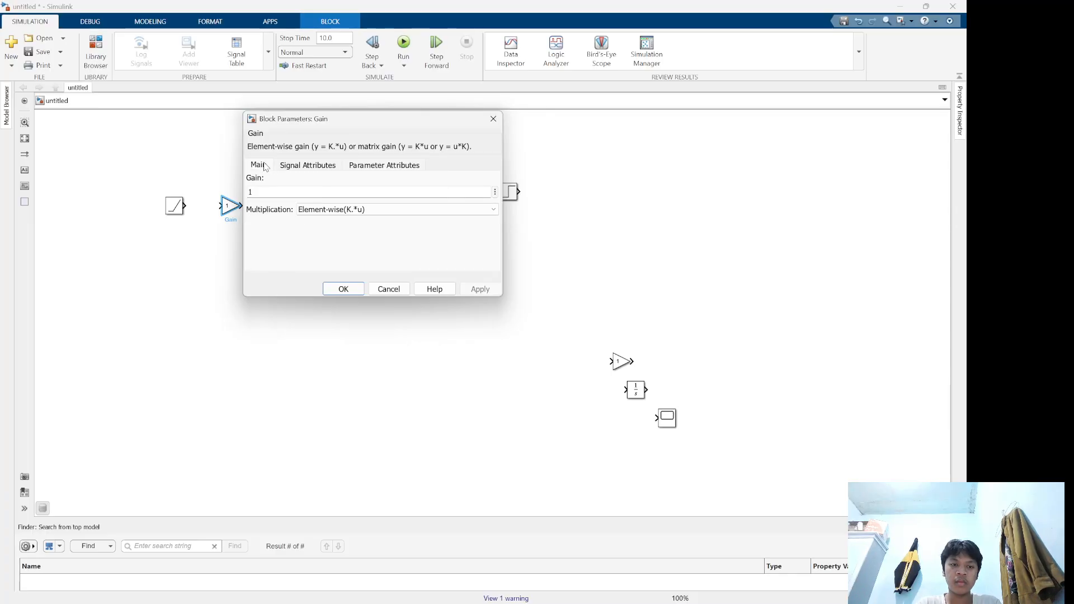
pyautogui.doubleClick(290, 194)
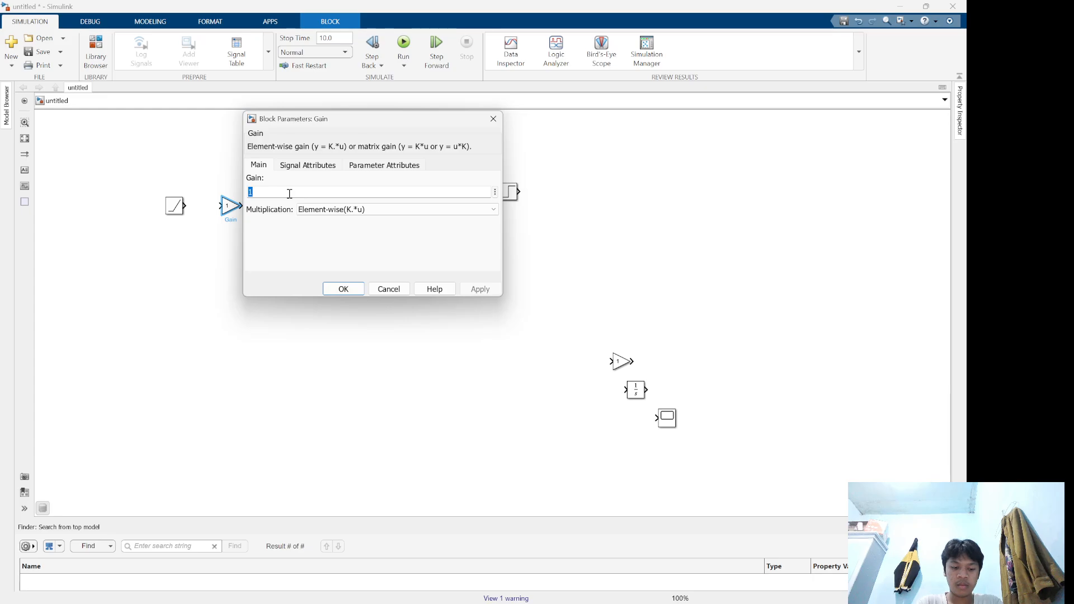
pyautogui.write('kv')
pyautogui.press('Return')
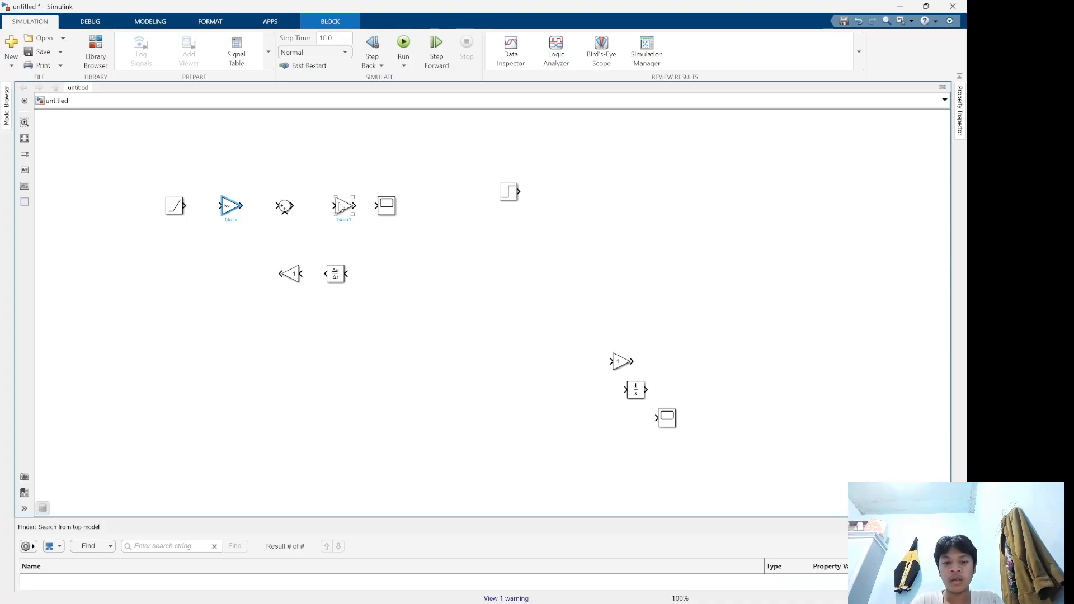
# Check the block diagram on the presentation slide and set the gain of the block between Sum and Scope to R
pyautogui.hotkey('alt', 'Tab')
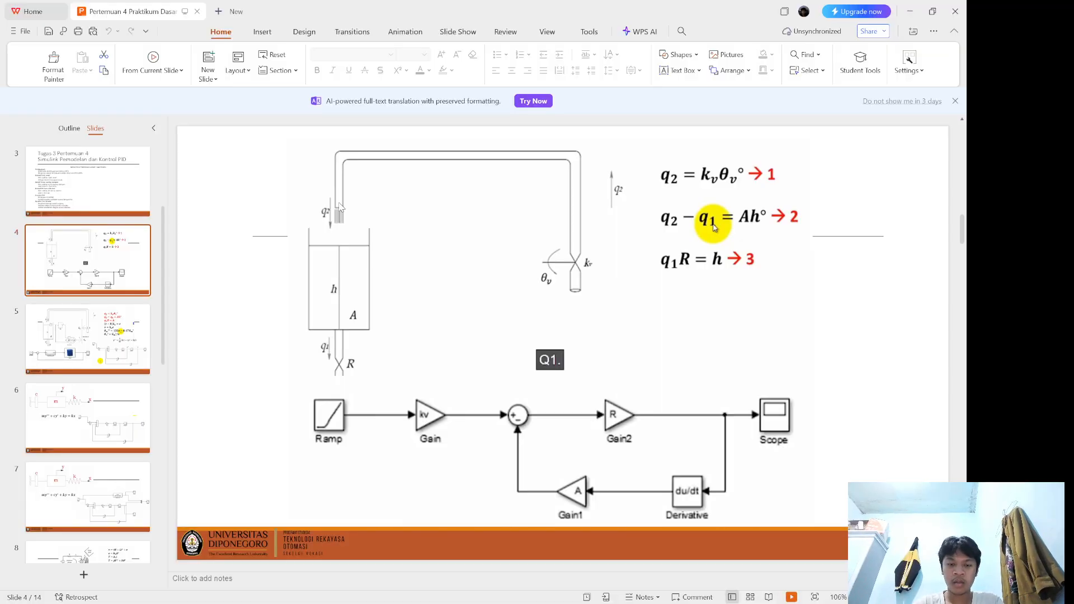
pyautogui.hotkey('alt', 'Tab')
pyautogui.doubleClick(340, 206)
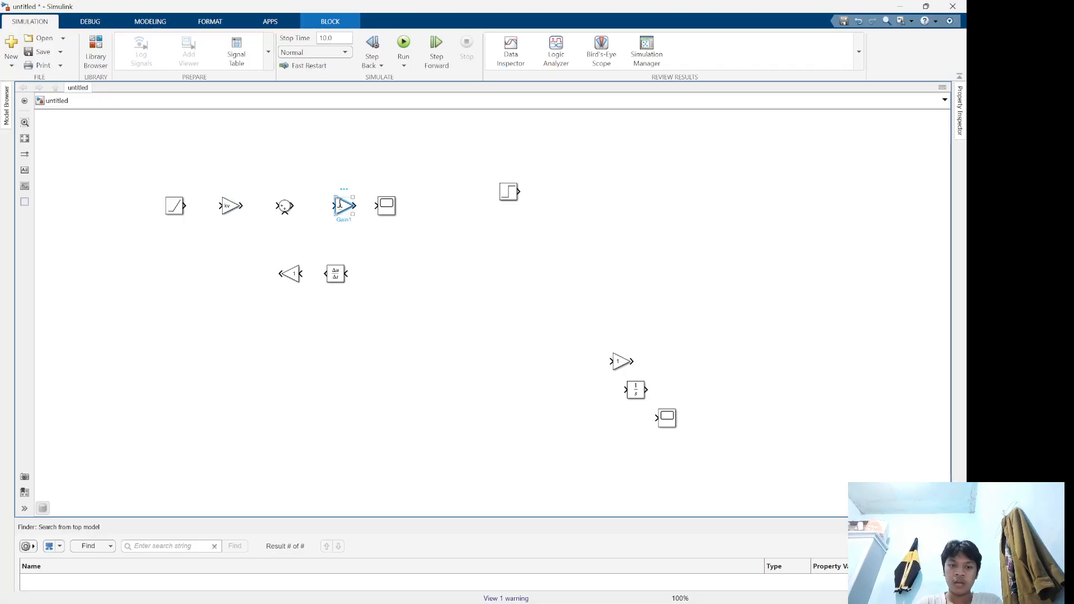
pyautogui.press('Return')
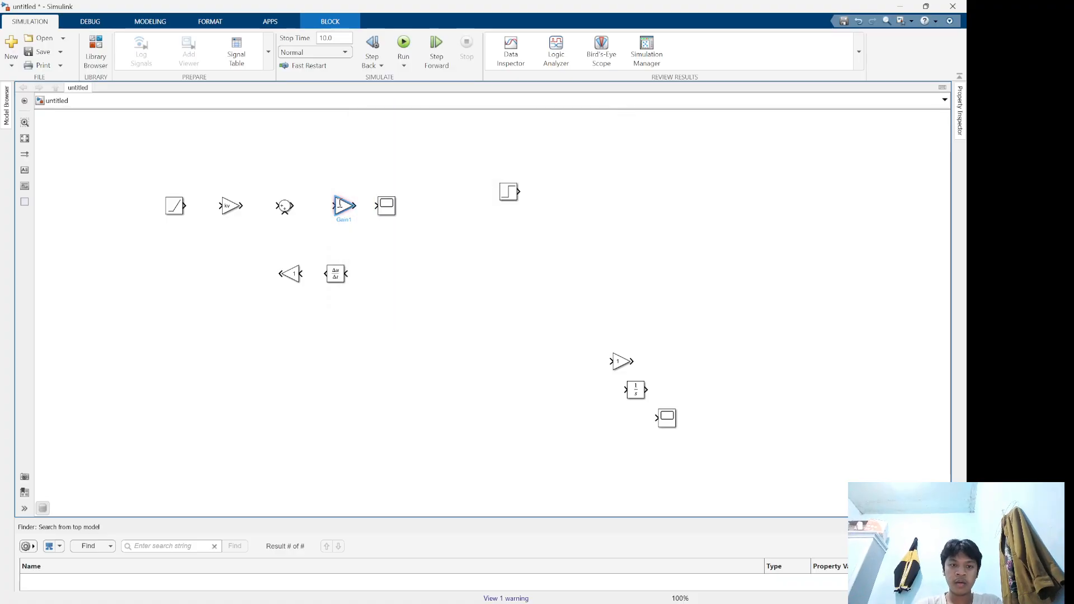
pyautogui.doubleClick(339, 205)
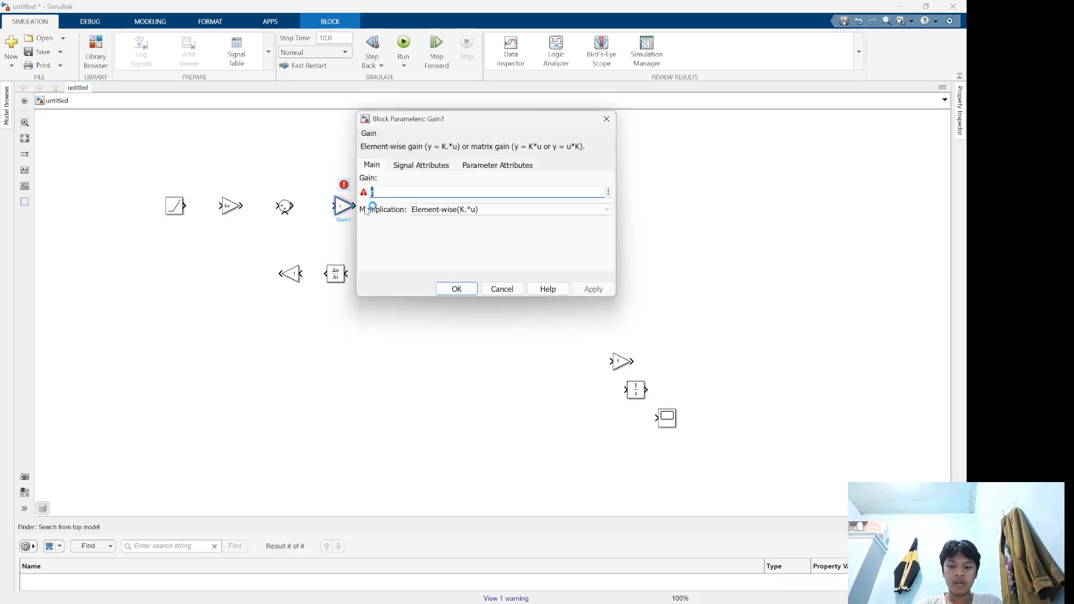
pyautogui.write('R')
pyautogui.press('Return')
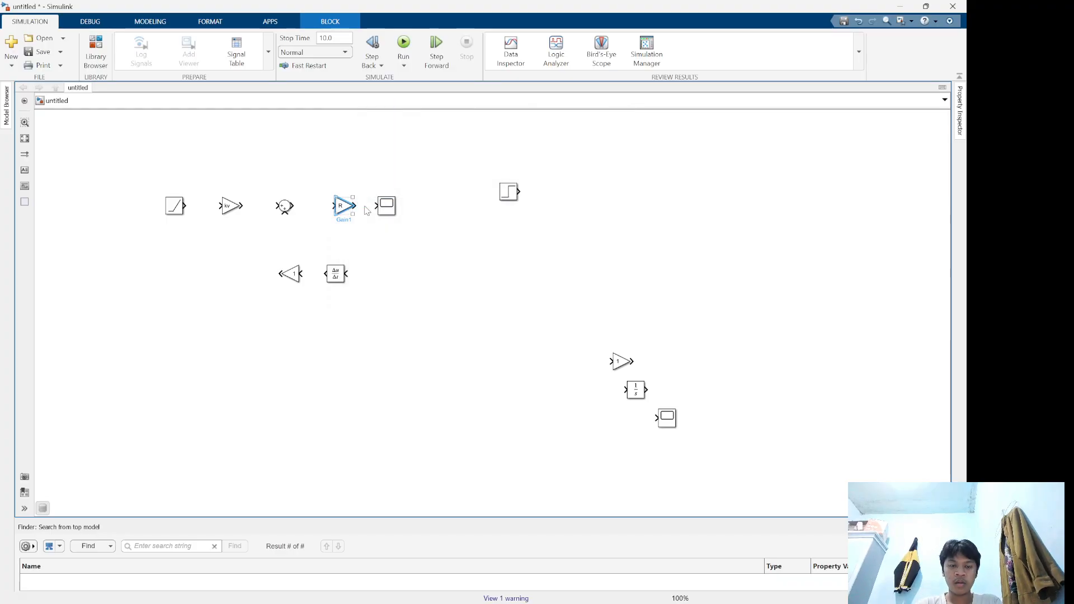
# Set the gain of the backward-facing feedback Gain block to A
pyautogui.doubleClick(292, 273)
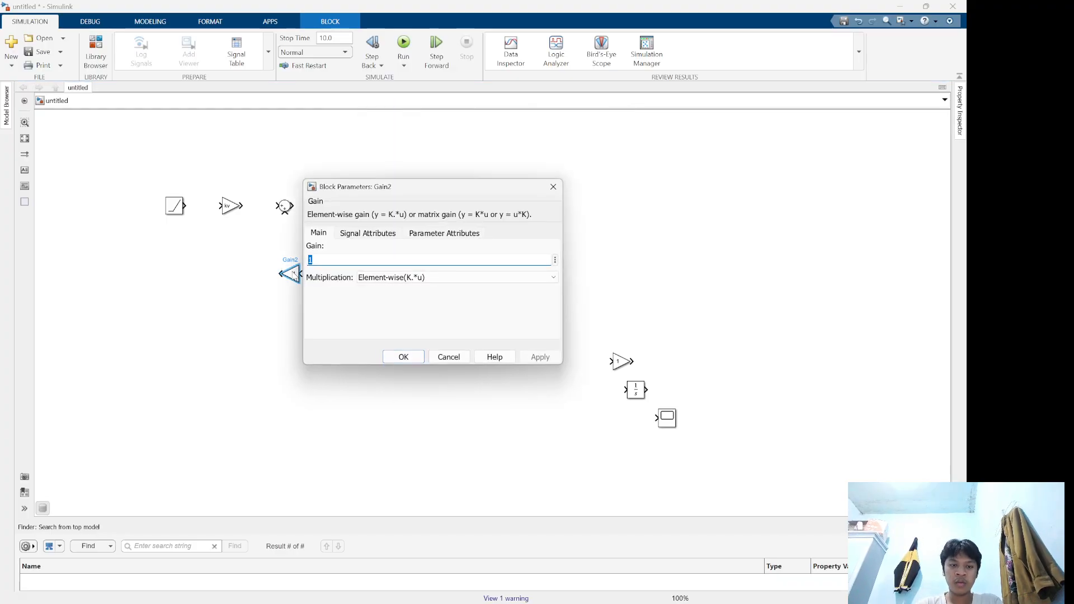
pyautogui.write('A')
pyautogui.press('Return')
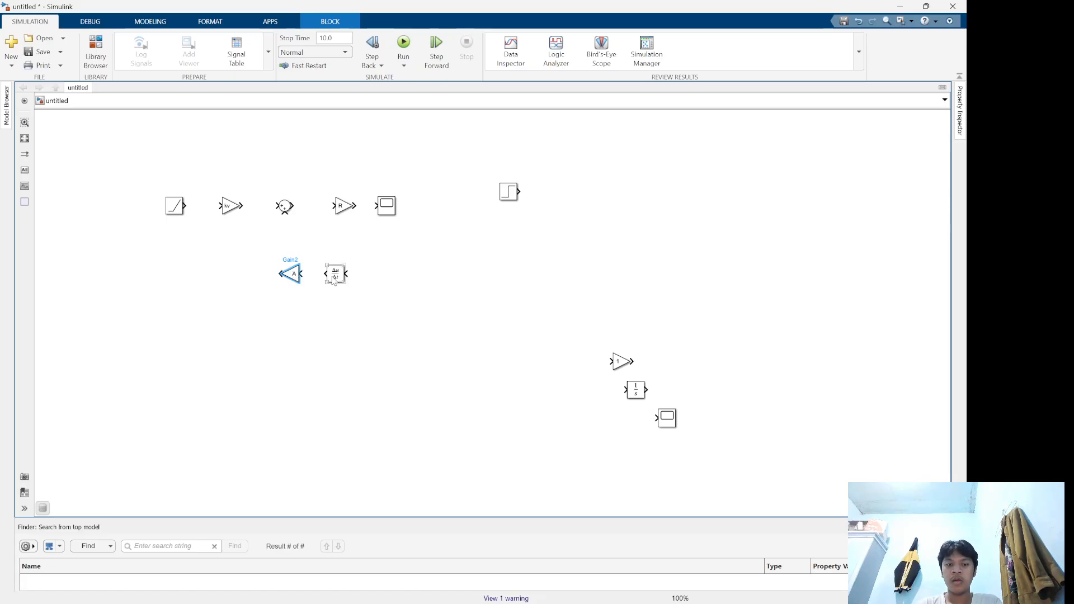
# Examine the Derivative block's linearization coefficient and its inf help page, leaving the parameters unmodified
pyautogui.doubleClick(334, 275)
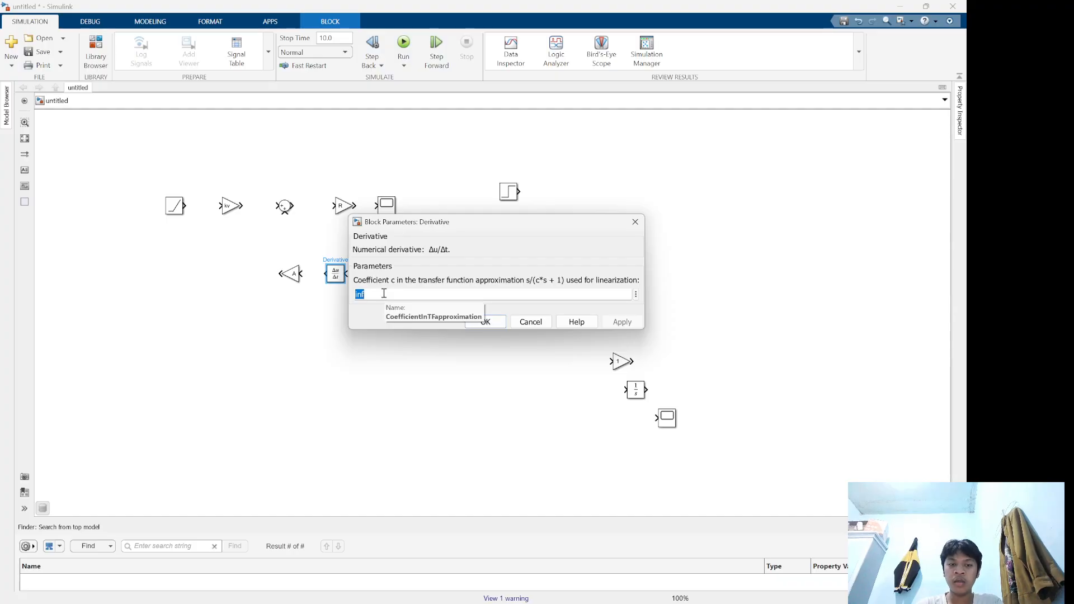
pyautogui.click(437, 253)
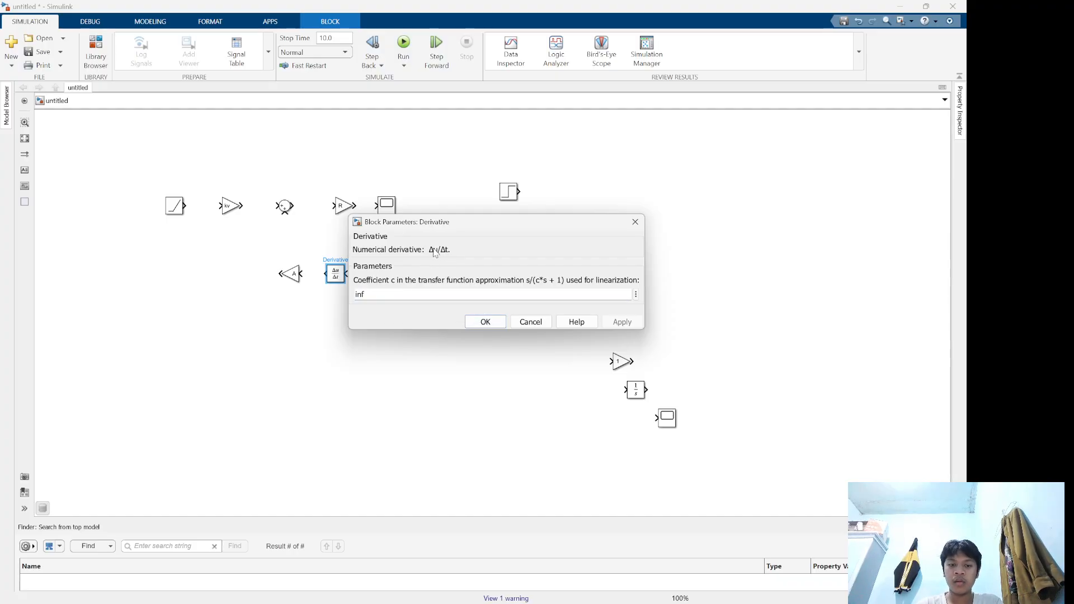
pyautogui.doubleClick(386, 296)
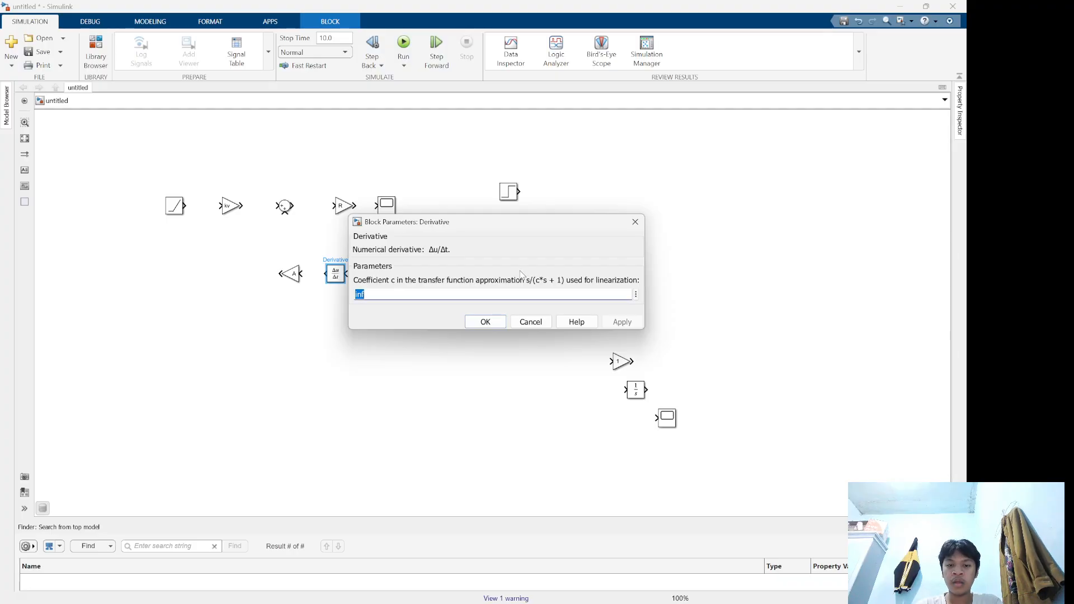
pyautogui.click(634, 298)
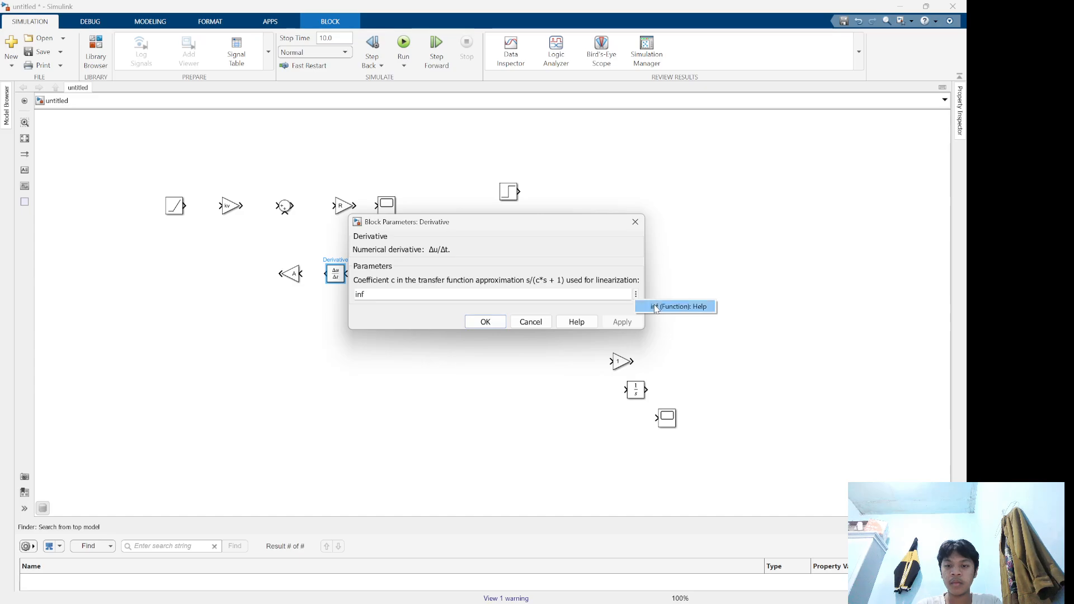
pyautogui.click(656, 308)
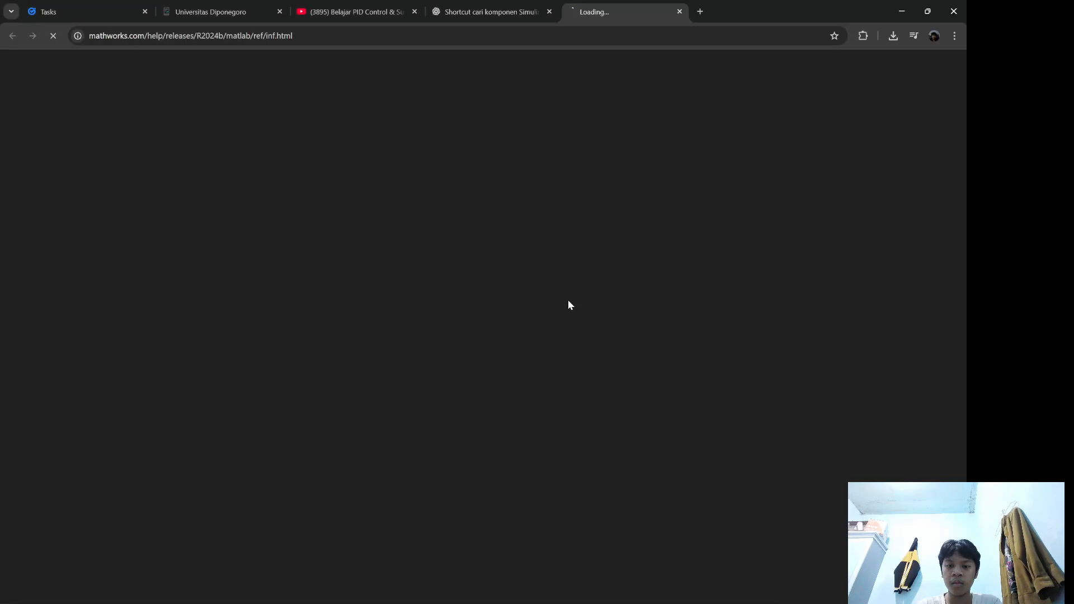
pyautogui.click(682, 13)
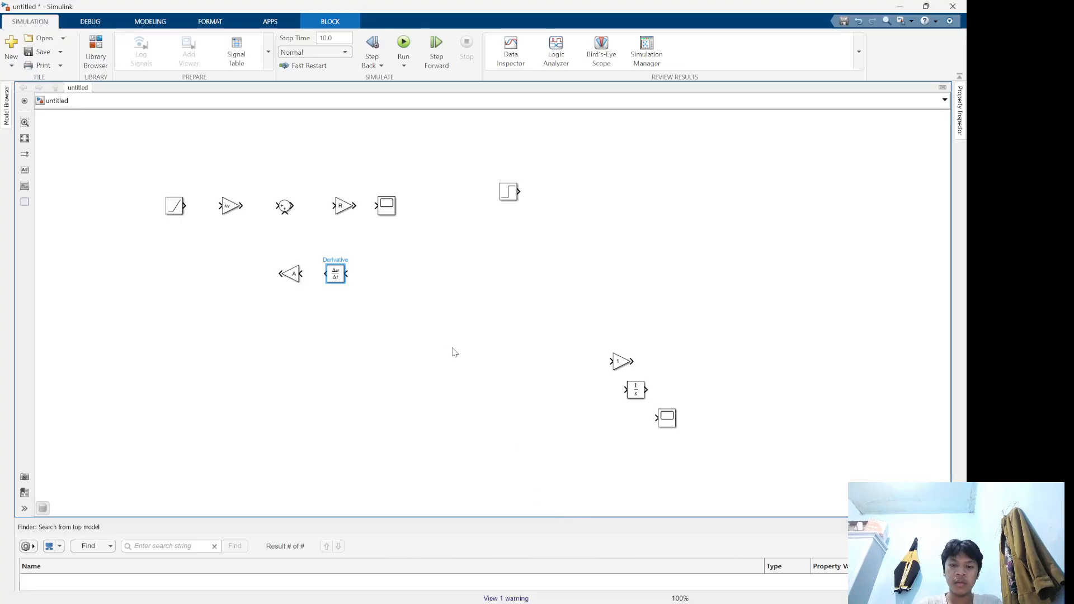
pyautogui.click(430, 344)
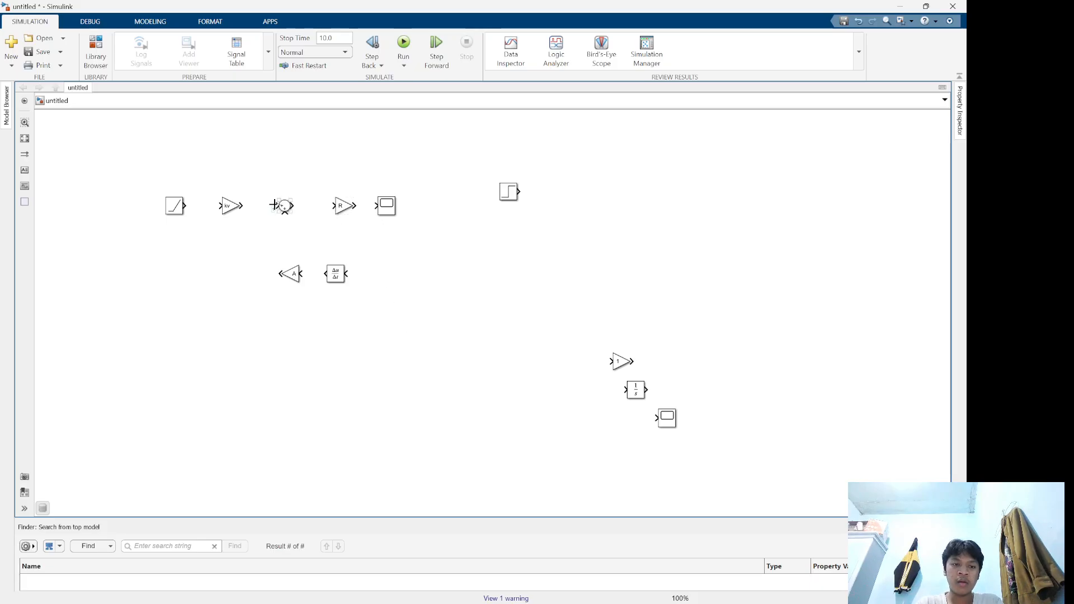
# Set the Sum block's list of signs to |+- so the feedback input is subtracted
pyautogui.doubleClick(287, 208)
pyautogui.doubleClick(324, 216)
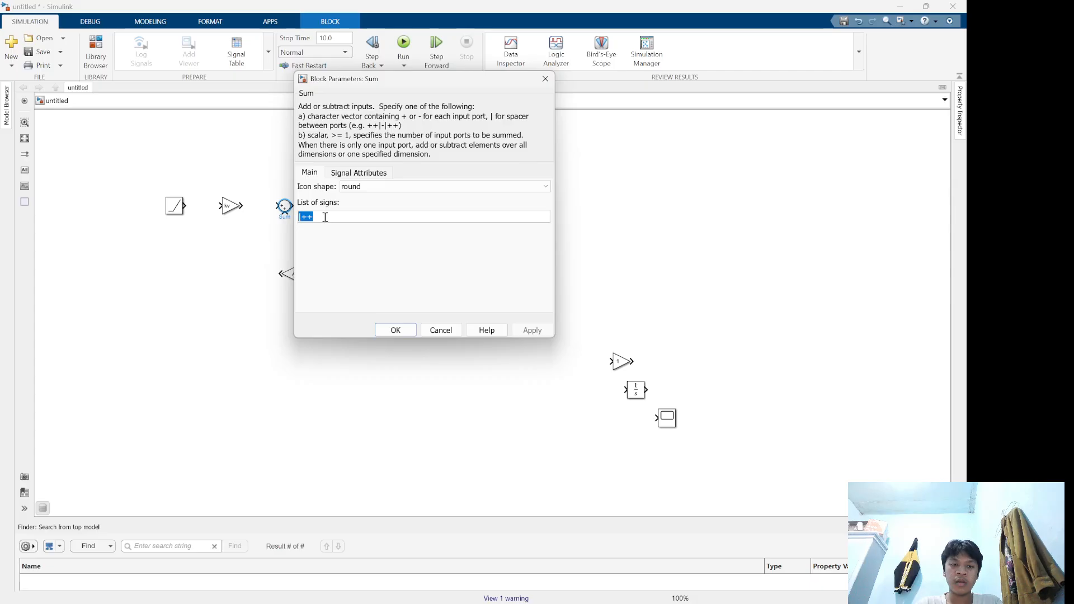
pyautogui.write('|+-')
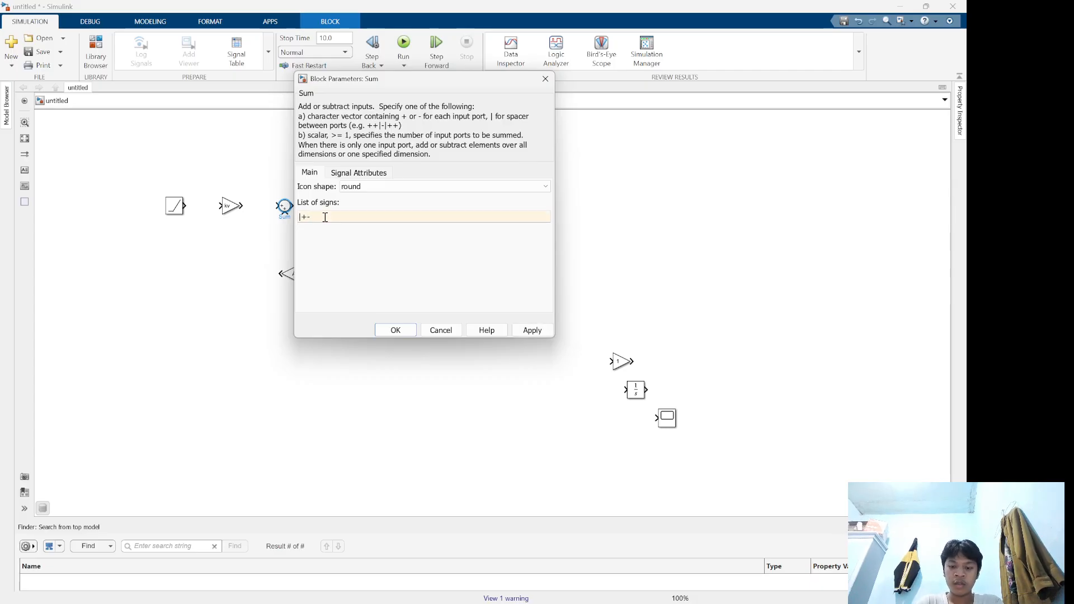
pyautogui.press('Return')
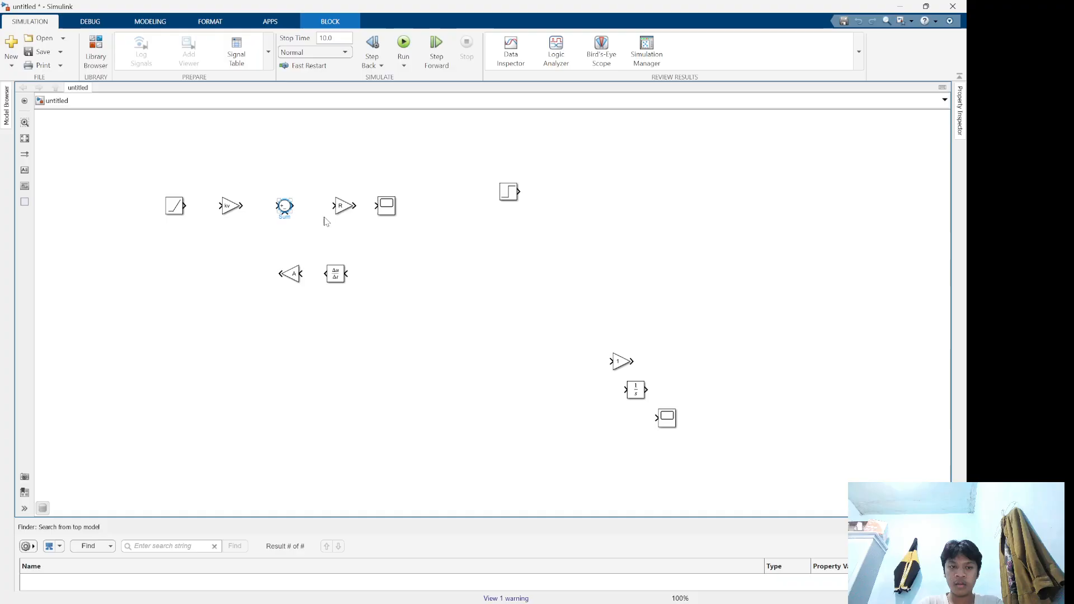
pyautogui.click(246, 233)
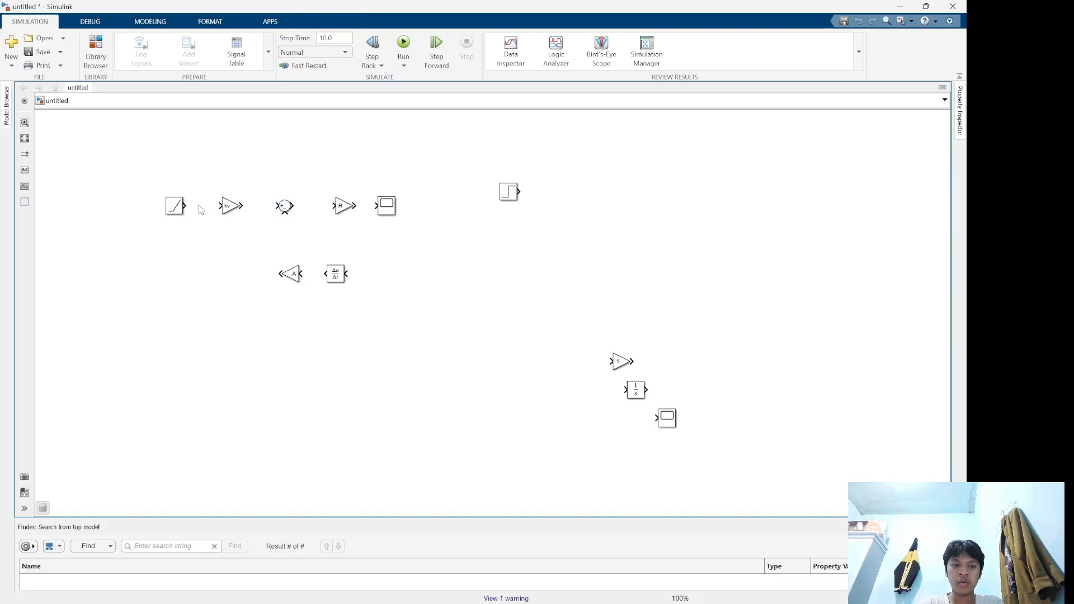
# Wire the Ramp through the kv Gain into the Sum block's plus input and feedback Gain A into its minus input
pyautogui.click(186, 205)
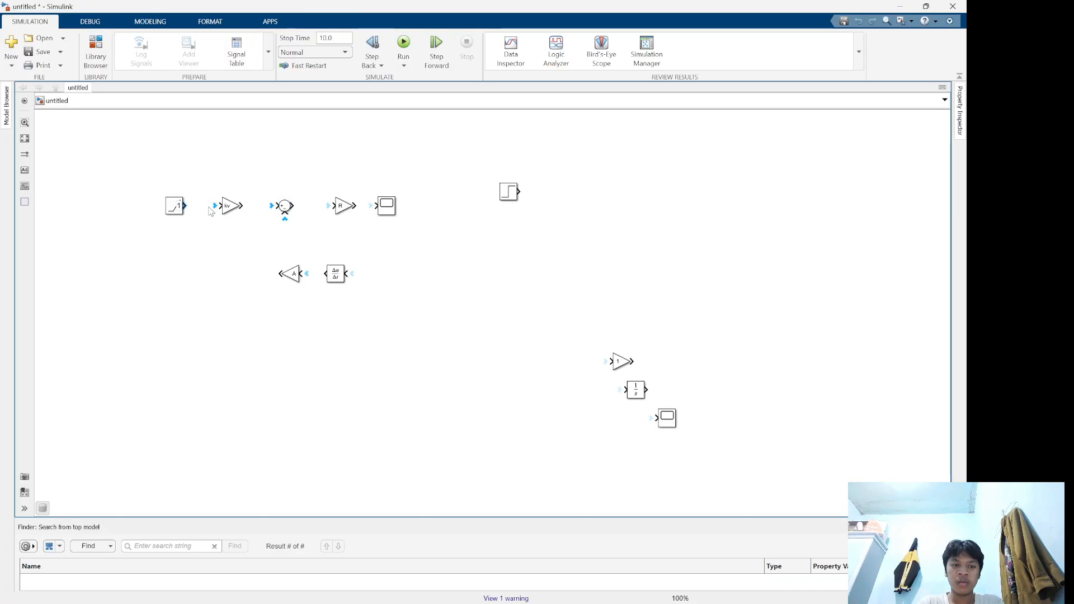
pyautogui.click(214, 206)
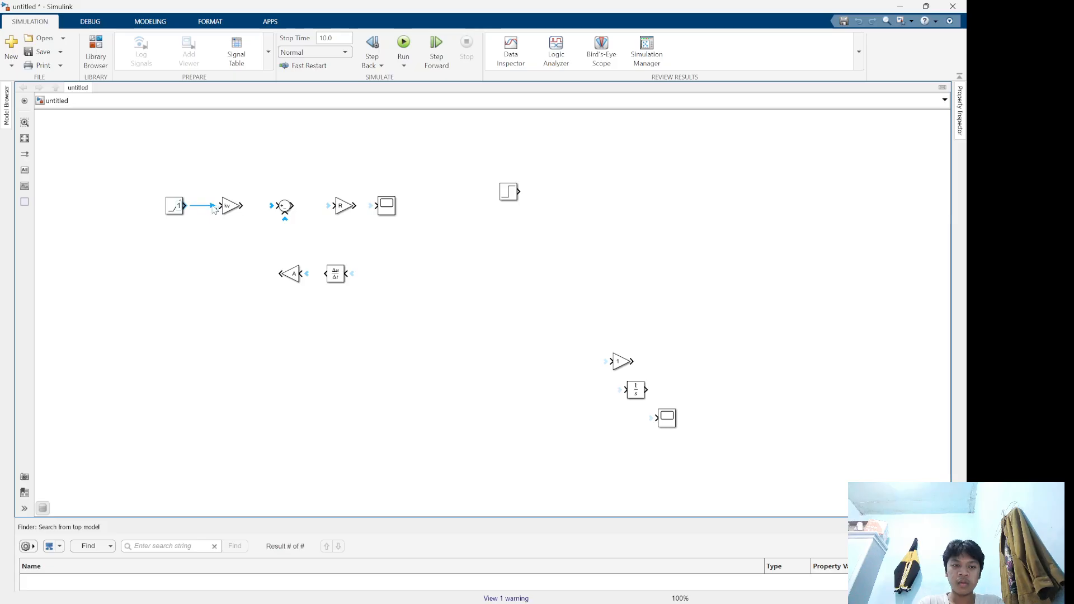
pyautogui.click(242, 205)
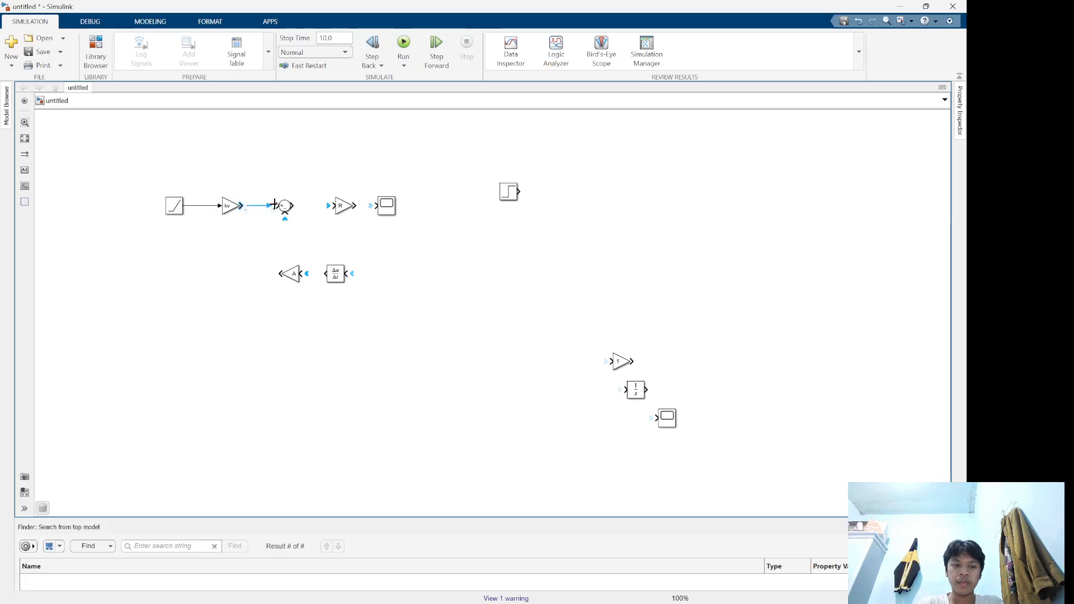
pyautogui.click(274, 205)
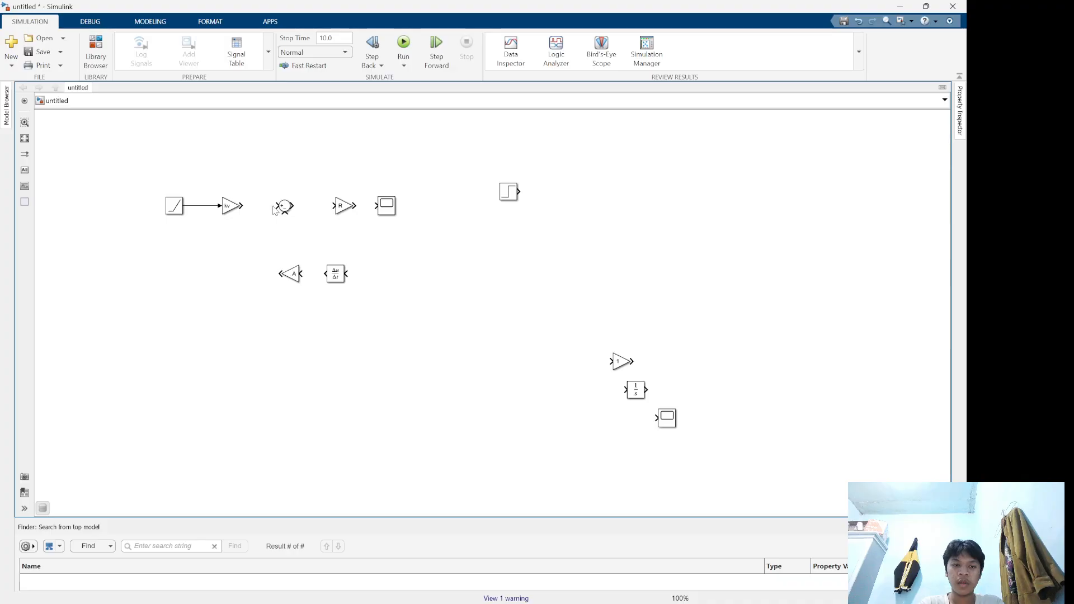
pyautogui.click(242, 206)
pyautogui.click(275, 206)
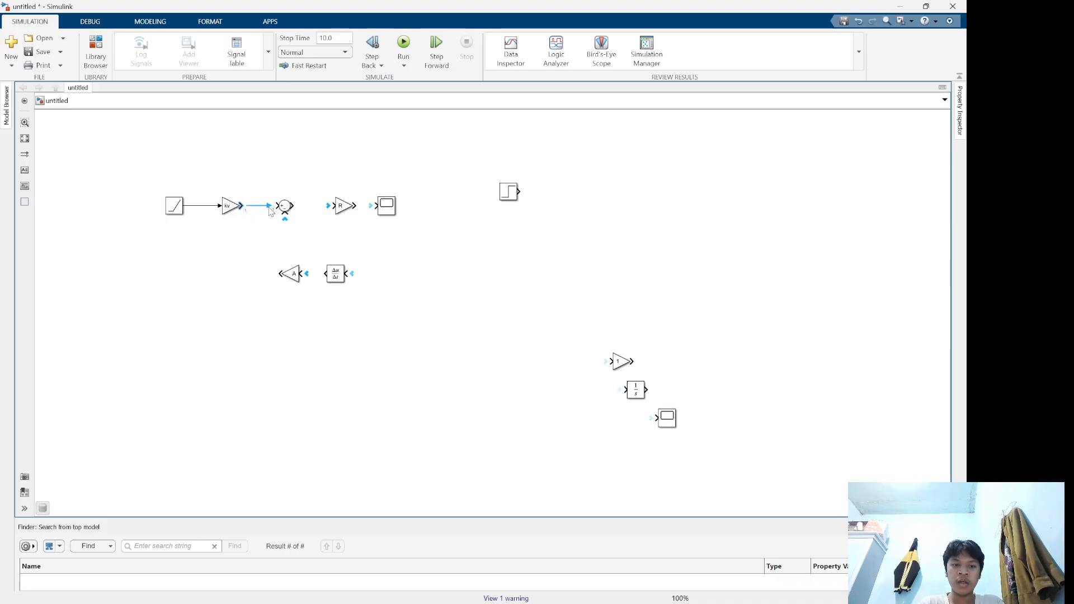
pyautogui.click(277, 273)
pyautogui.click(284, 215)
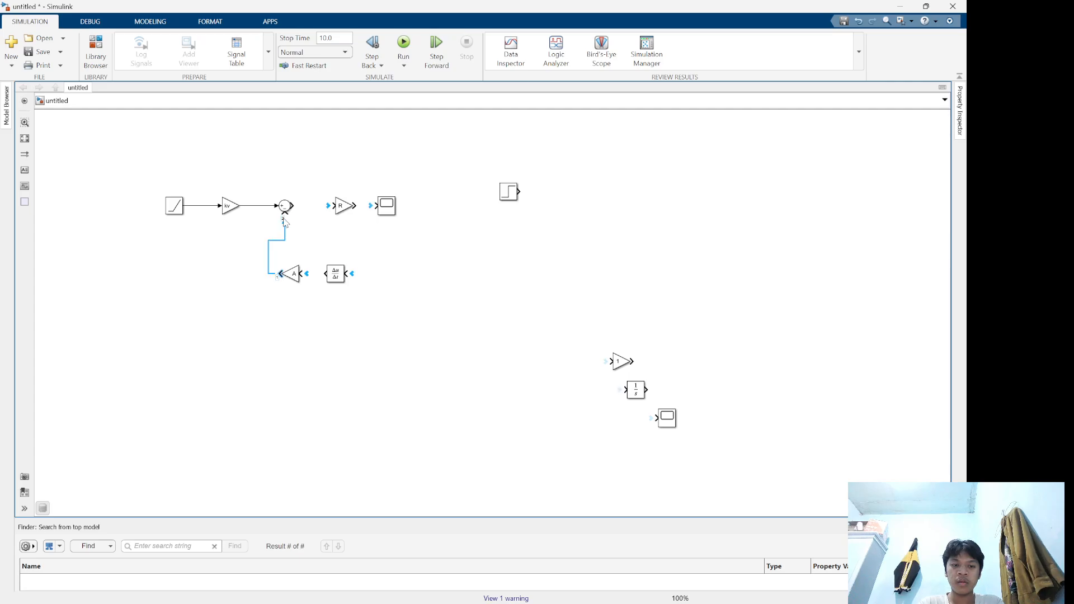
# Close the tank loop by wiring the Sum through Gain R to the Scope and branching that output through the Derivative into Gain A
pyautogui.click(323, 274)
pyautogui.click(307, 276)
pyautogui.click(291, 205)
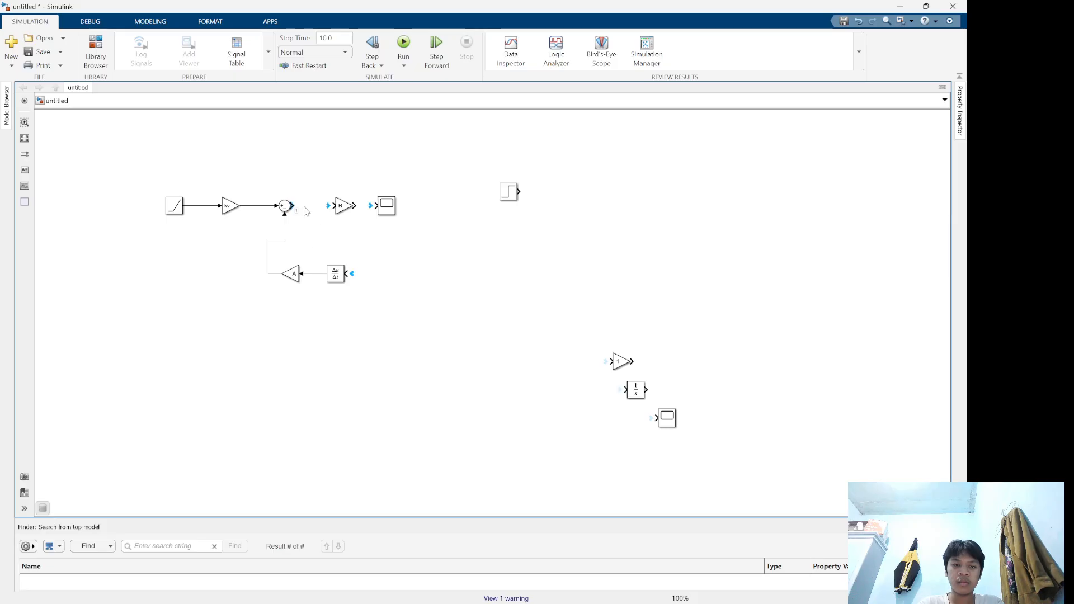
pyautogui.click(329, 209)
pyautogui.click(354, 206)
pyautogui.click(371, 210)
pyautogui.moveTo(364, 206); pyautogui.dragTo(347, 274)
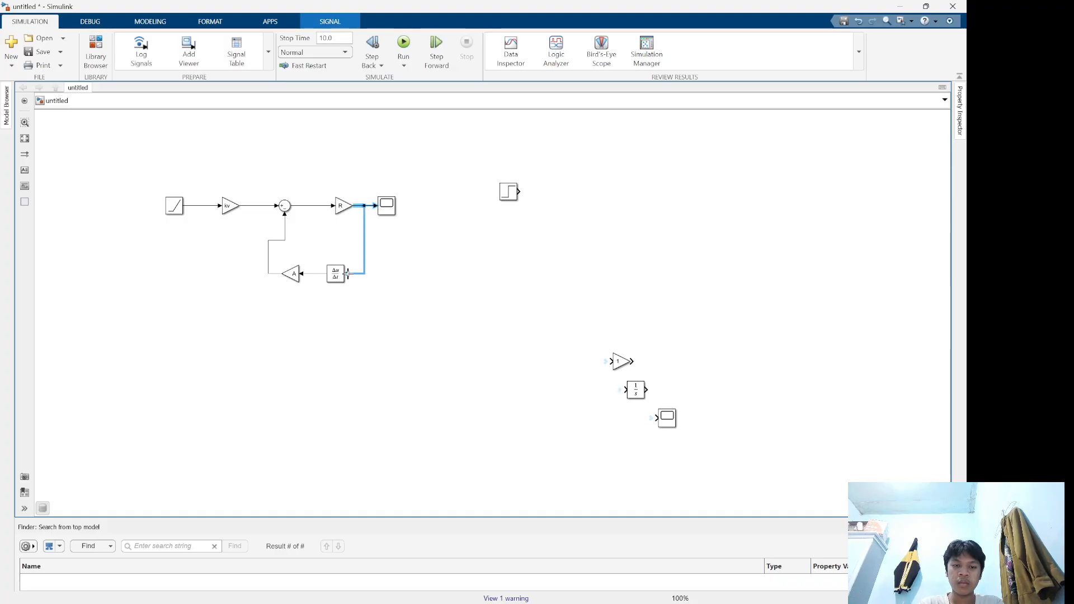
pyautogui.click(369, 311)
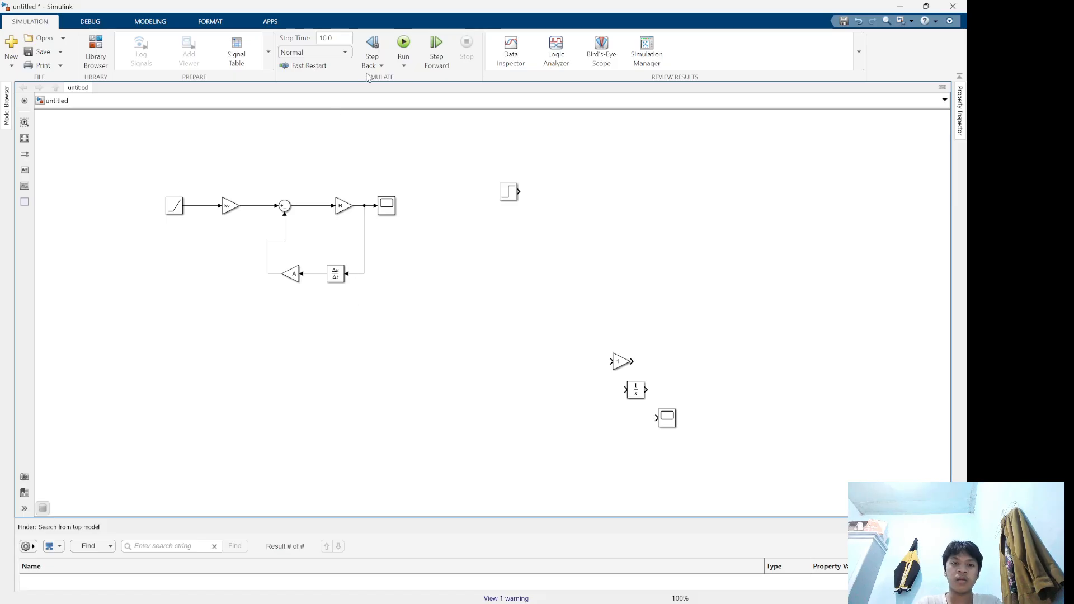
# Run the simulation and examine the tank model's response curve in an enlarged Scope window
pyautogui.click(403, 43)
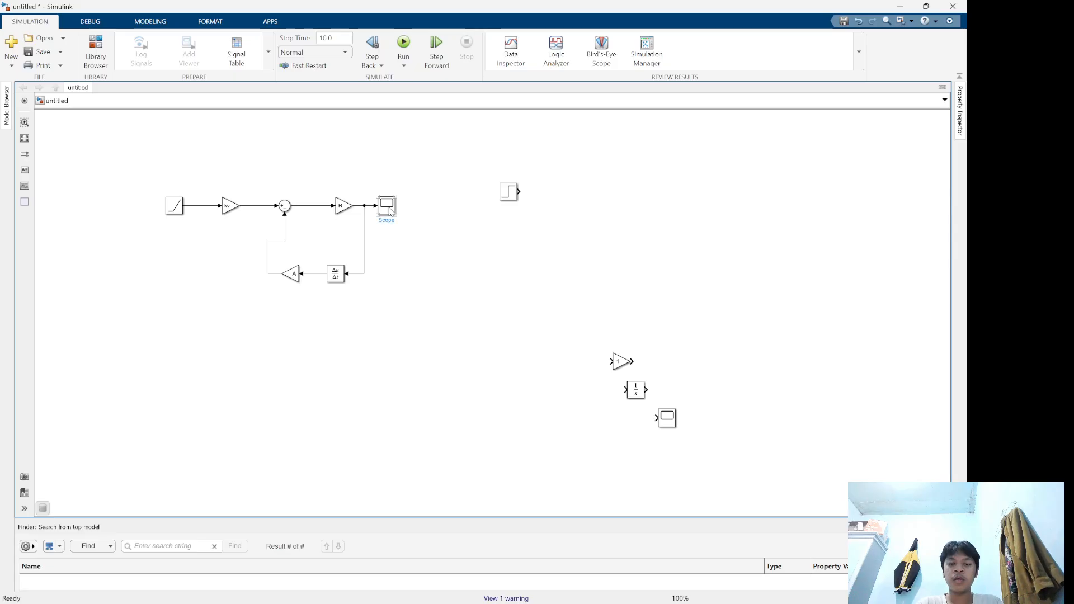
pyautogui.click(388, 208)
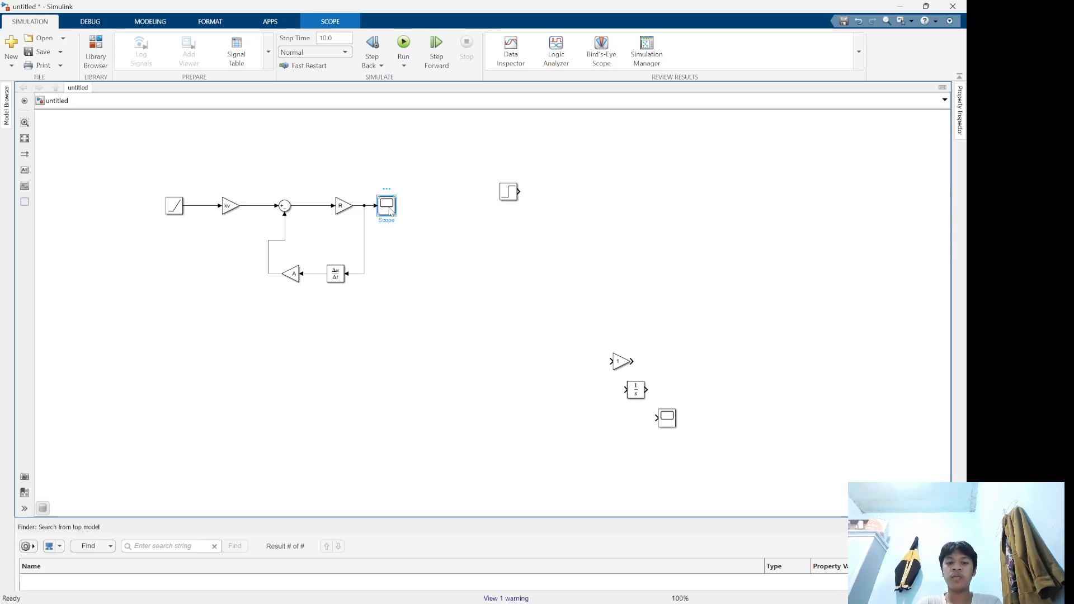
pyautogui.doubleClick(388, 207)
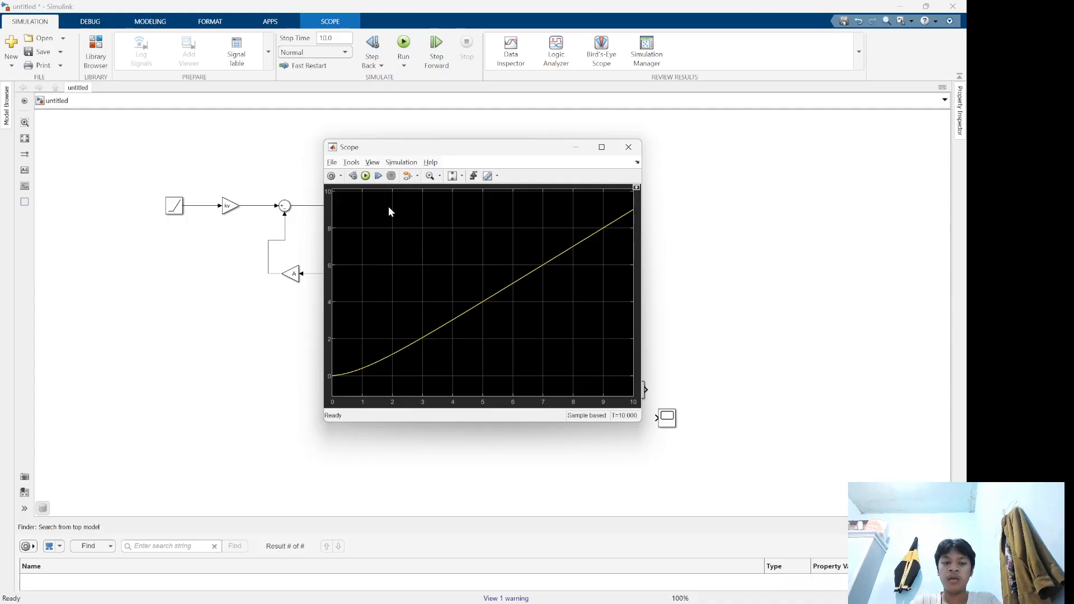
pyautogui.click(600, 147)
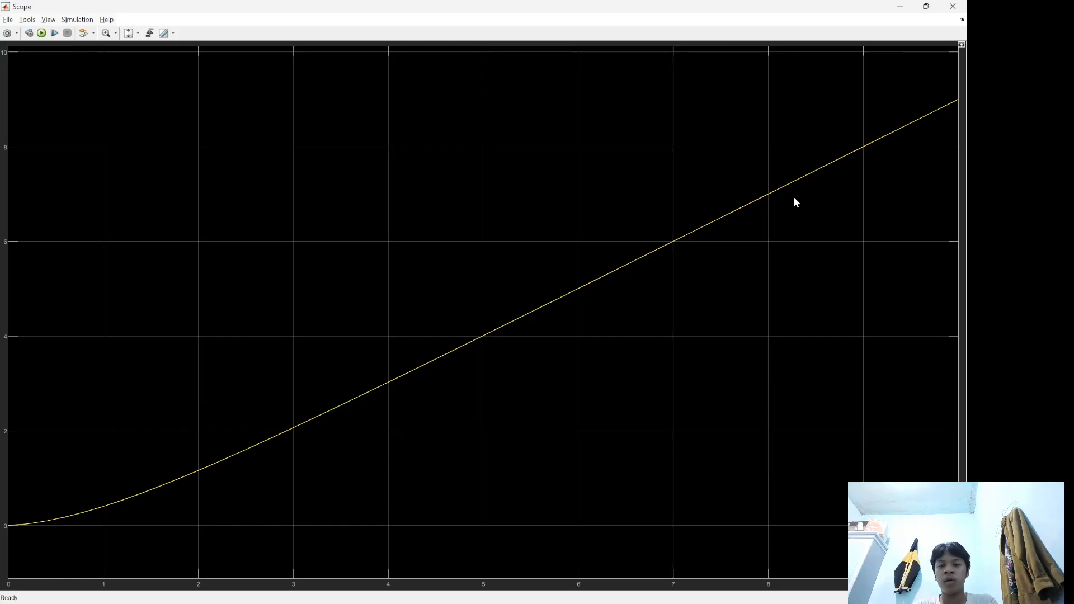
pyautogui.click(925, 6)
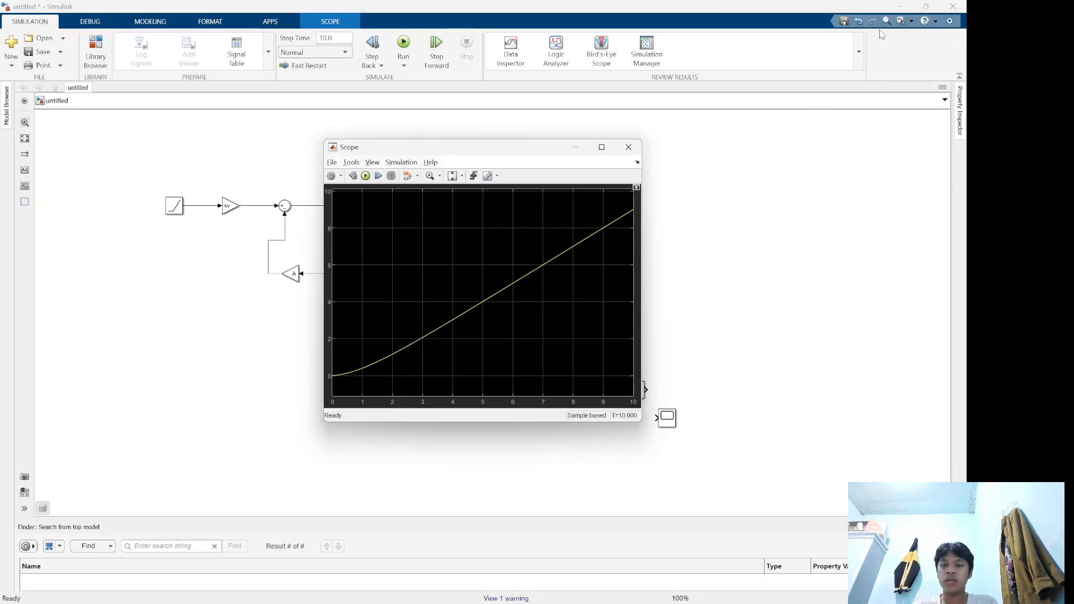
pyautogui.click(628, 146)
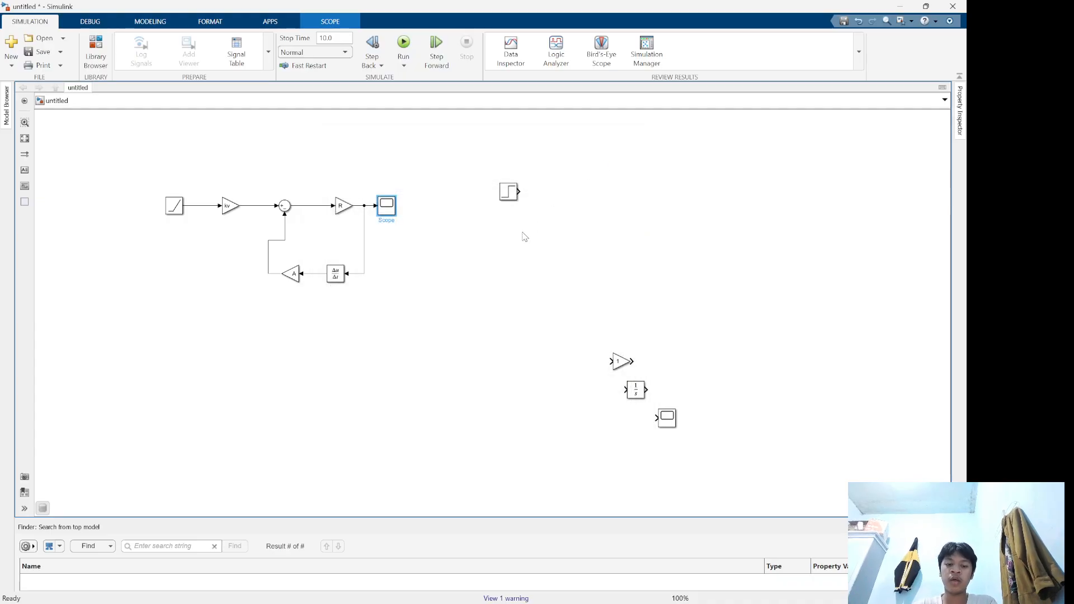
# Switch to the Canva presentation and read the Mass Spring Dumper slide
pyautogui.hotkey('alt', 'Tab')
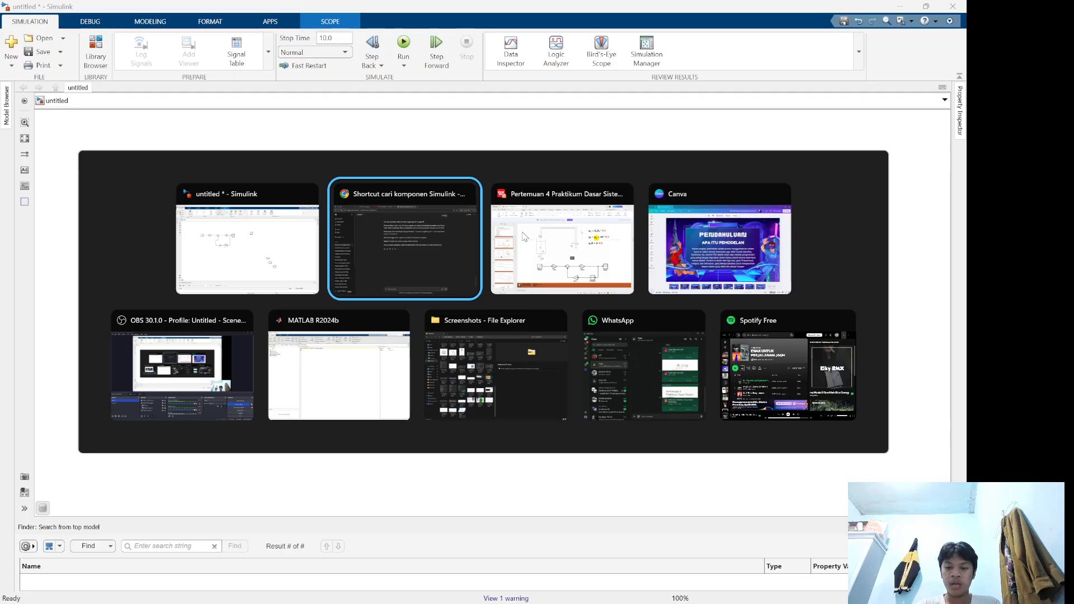
pyautogui.hotkey('alt', 'Tab')
pyautogui.hotkey('alt', 'Tab')
pyautogui.scroll(-1, 521, 232)
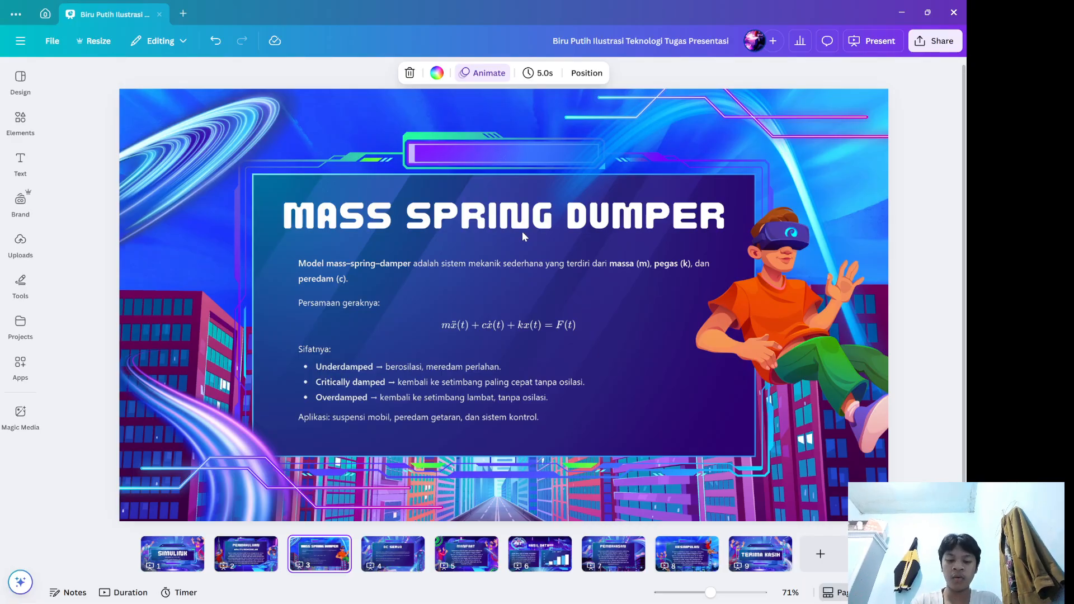
# Switch to the WPS presentation and examine the mass-spring-damper equation and block diagram on slide 6
pyautogui.hotkey('alt', 'Tab')
pyautogui.hotkey('alt', 'Tab')
pyautogui.hotkey('alt', 'Tab')
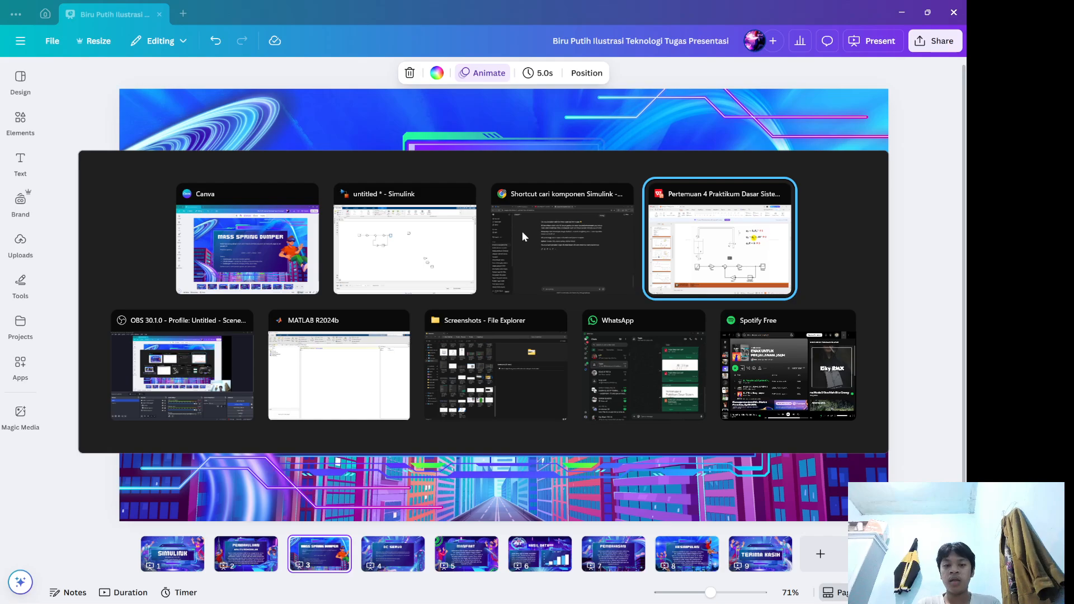
pyautogui.scroll(-1, 522, 236)
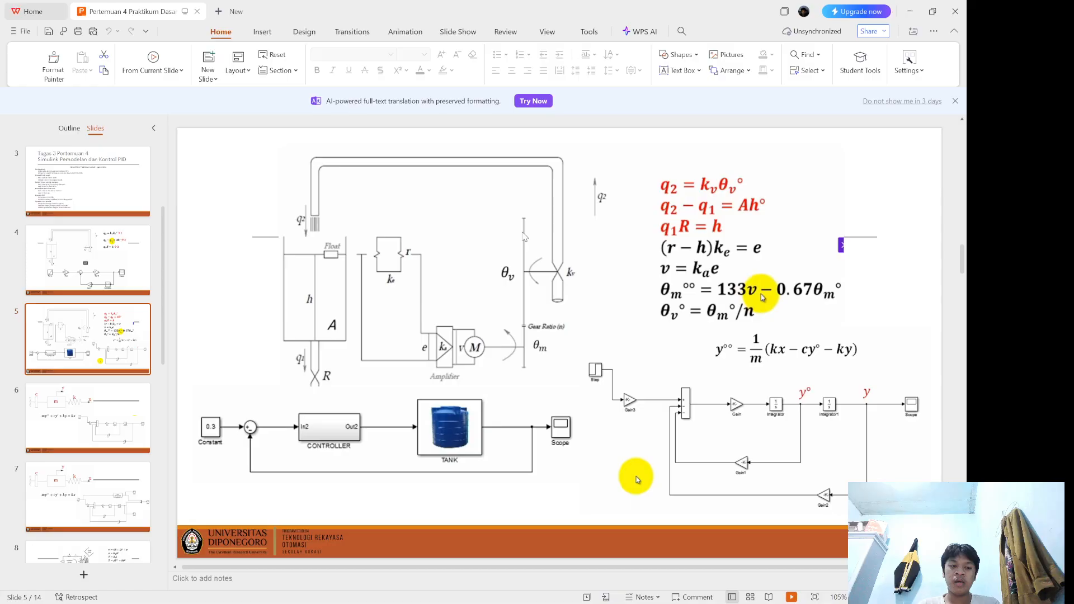
pyautogui.scroll(-1, 524, 237)
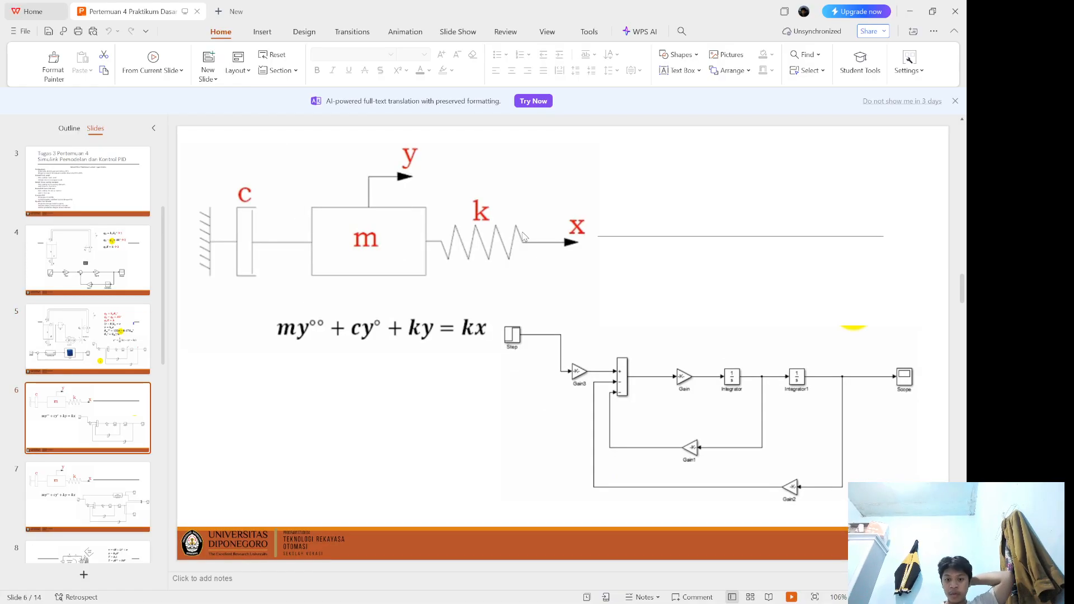
pyautogui.scroll(1, 524, 237)
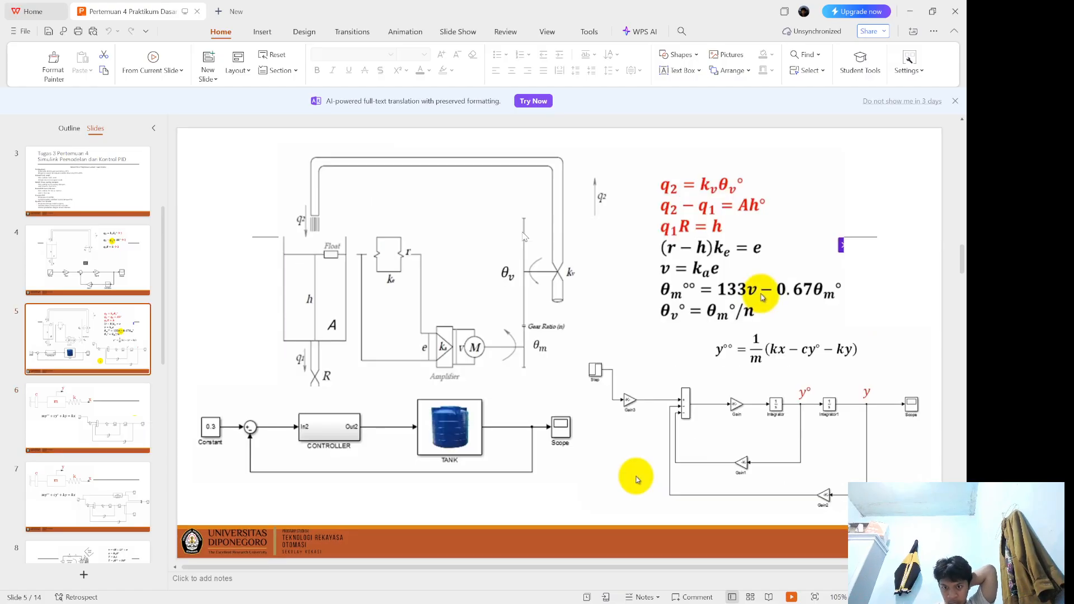
pyautogui.scroll(-1, 525, 237)
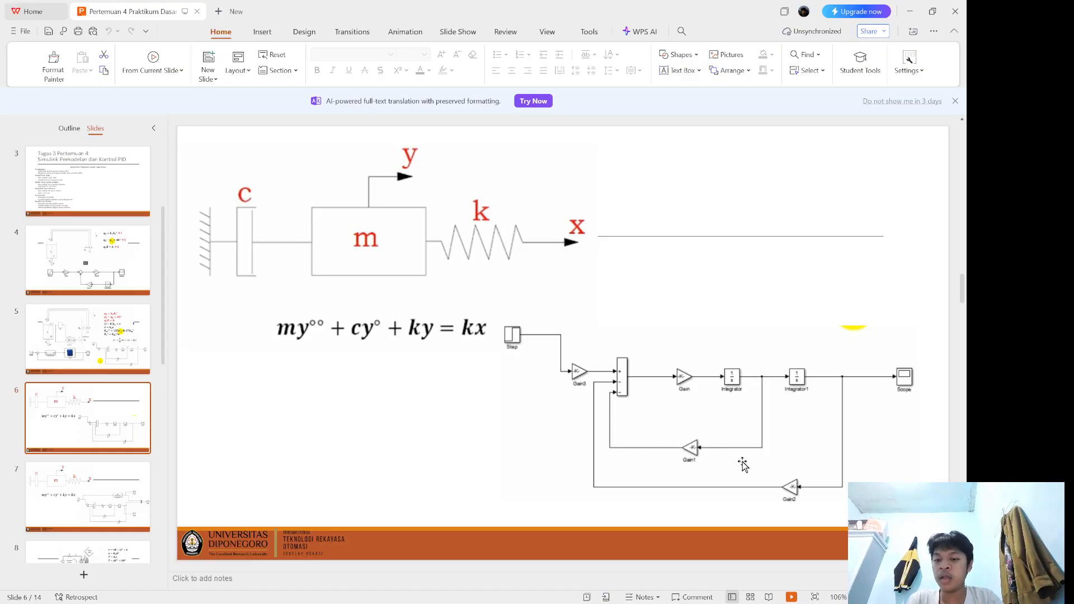
# Return to Simulink and place the Step block beside the tank model, with the spare Gain, Integrator and Scope spaced along a lower row
pyautogui.moveTo(709, 603)
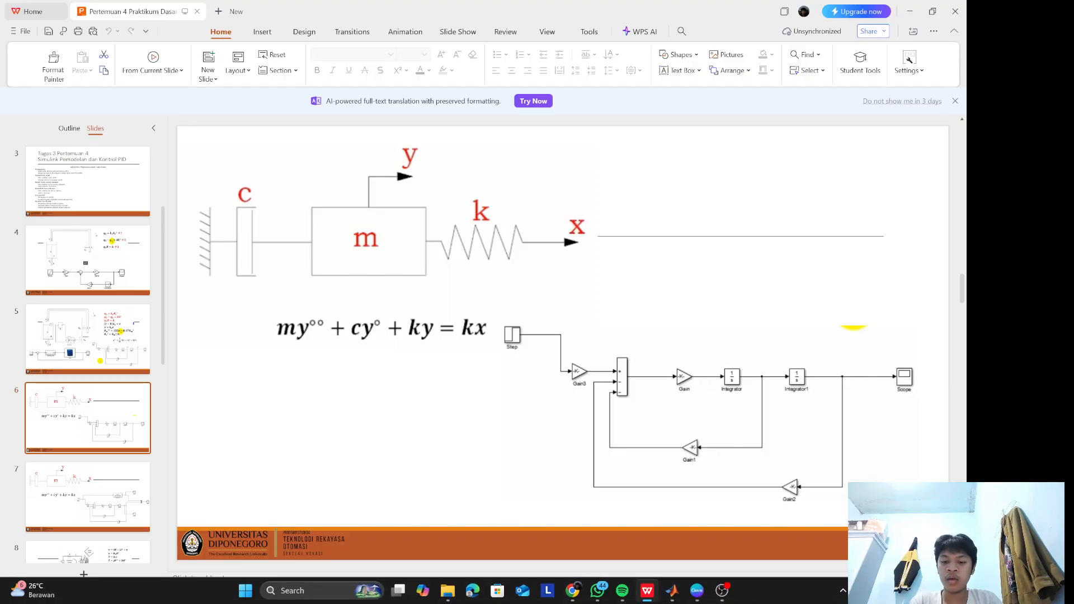
pyautogui.hotkey('alt', 'Tab')
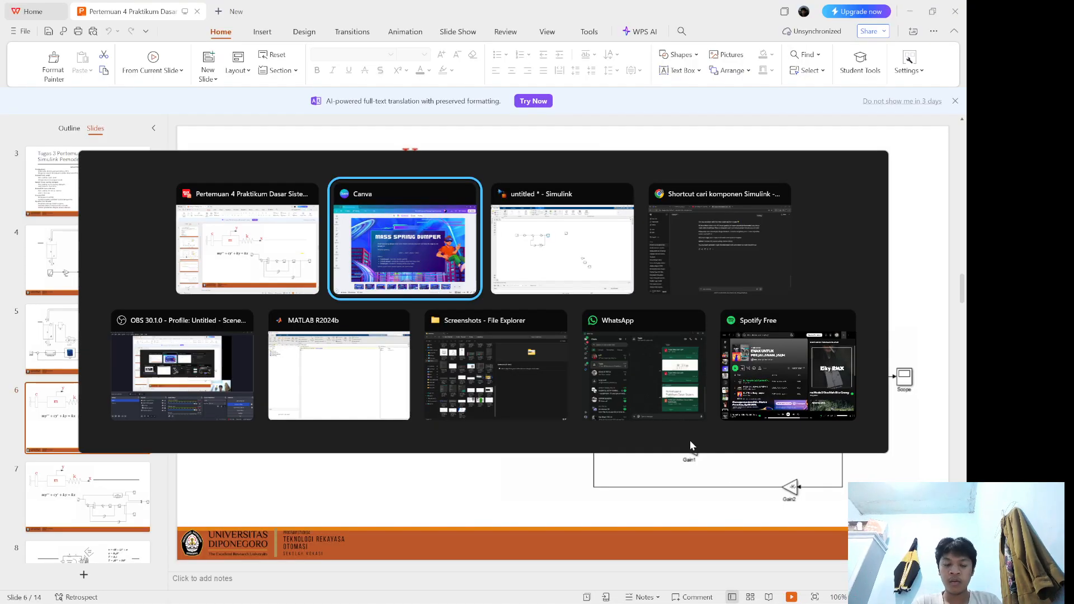
pyautogui.hotkey('alt', 'Tab')
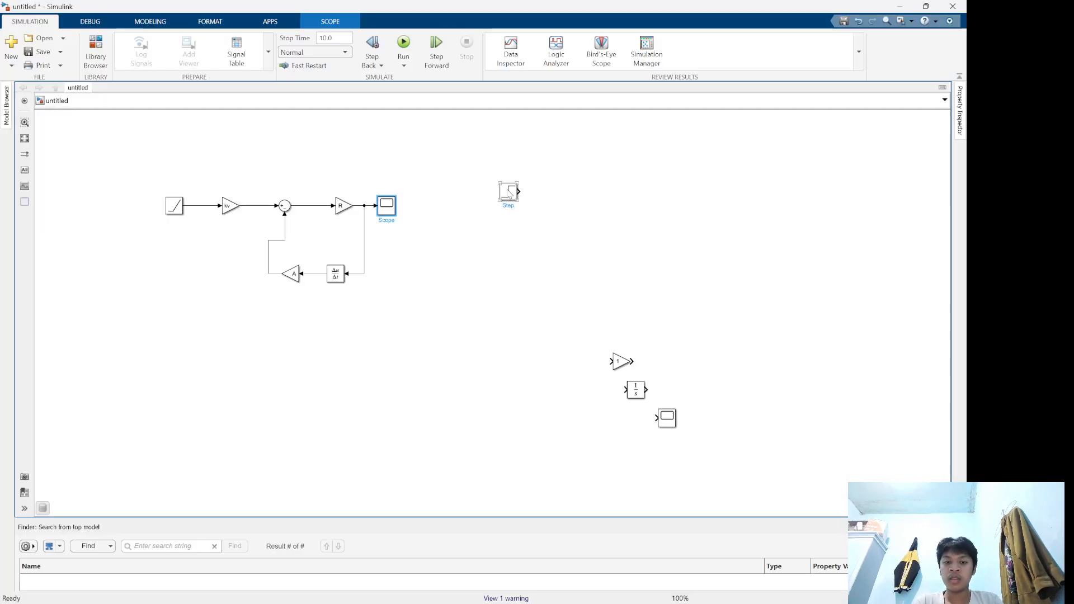
pyautogui.moveTo(508, 192); pyautogui.dragTo(485, 213)
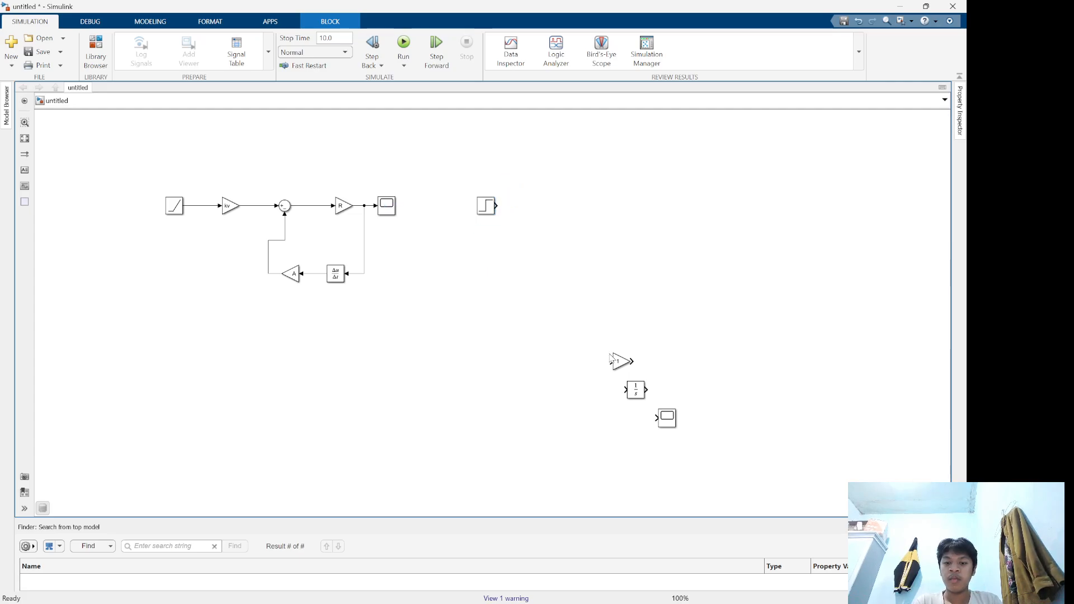
pyautogui.moveTo(612, 358); pyautogui.dragTo(541, 253)
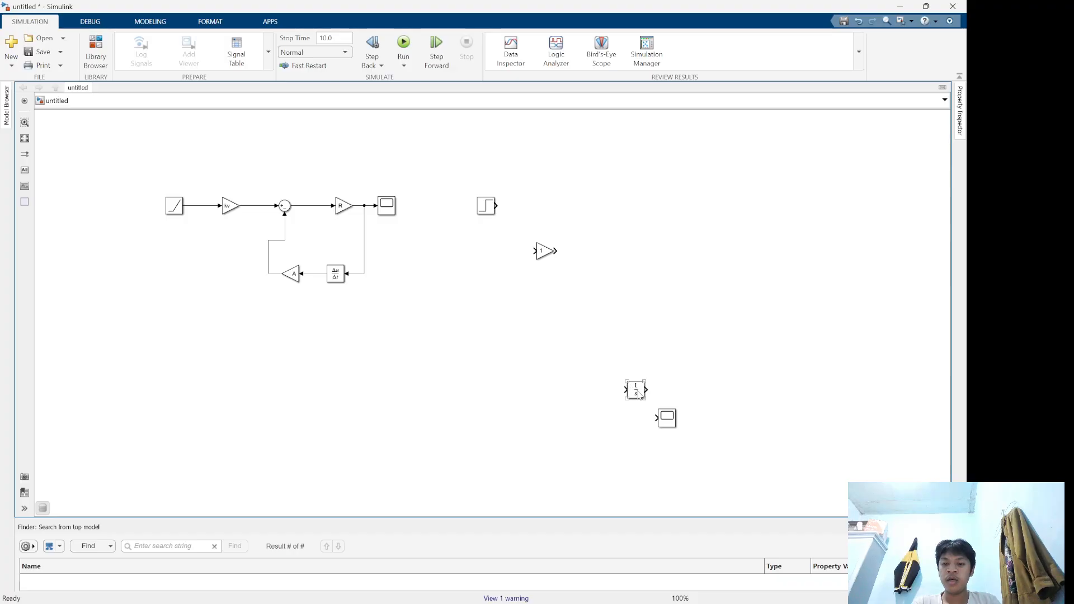
pyautogui.moveTo(637, 395); pyautogui.dragTo(704, 257)
pyautogui.moveTo(666, 416); pyautogui.dragTo(842, 253)
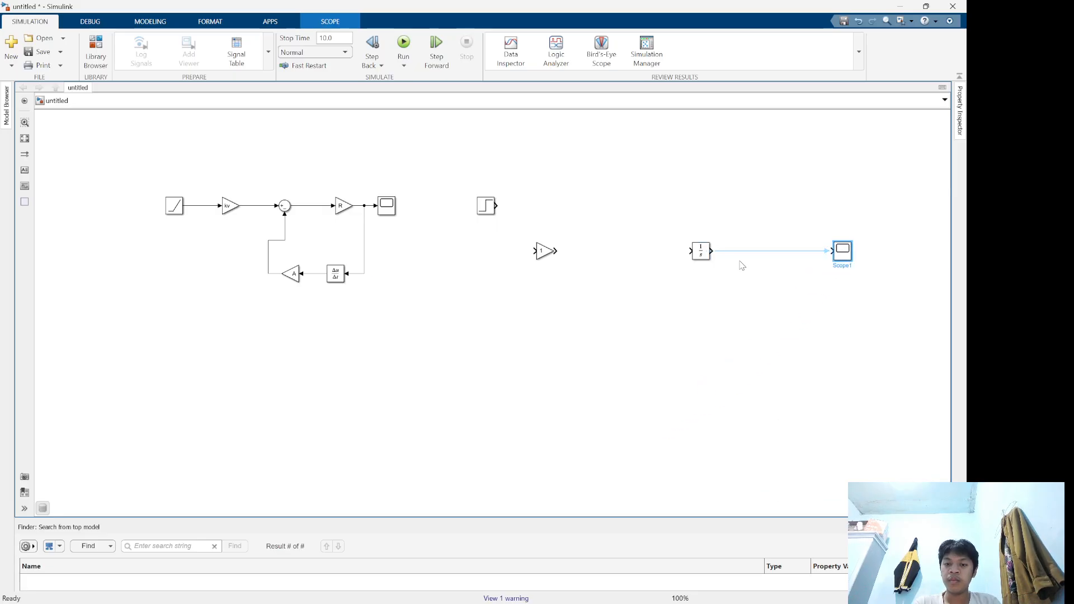
# Add a Sum block and place it between the unconnected Gain and the Integrator
pyautogui.doubleClick(587, 318)
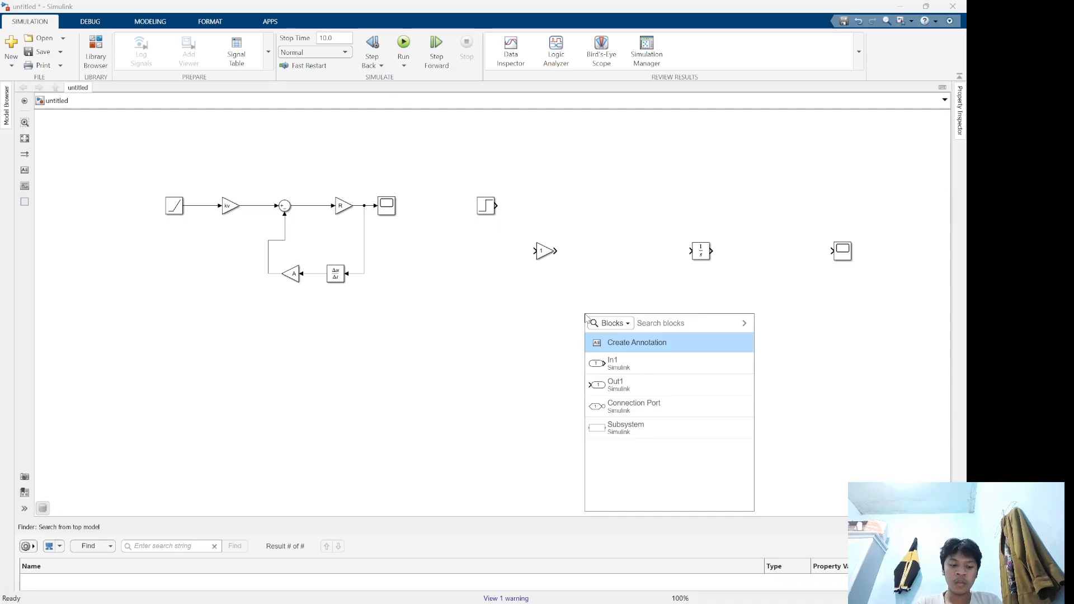
pyautogui.write('sum')
pyautogui.press('Return')
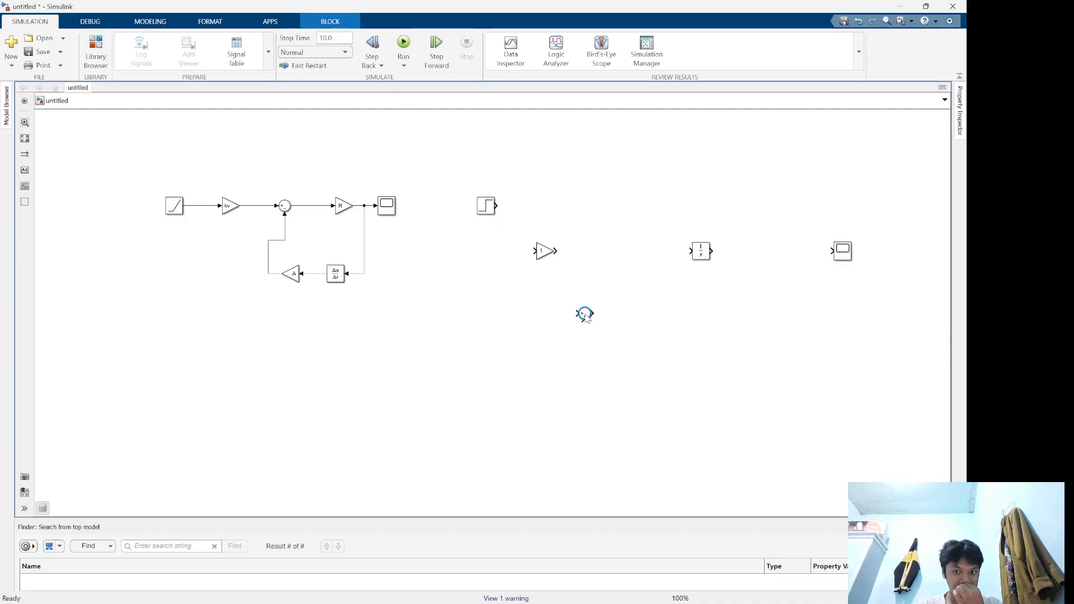
pyautogui.moveTo(586, 316); pyautogui.dragTo(616, 256)
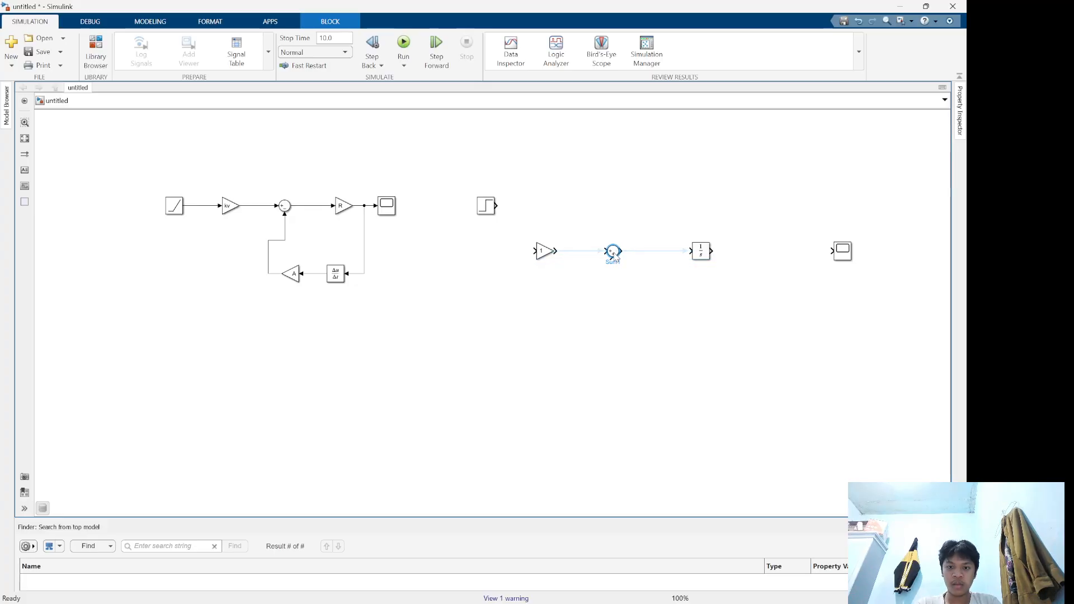
# Set the new Sum block's icon shape to rectangular and its list of signs to |+--
pyautogui.doubleClick(613, 255)
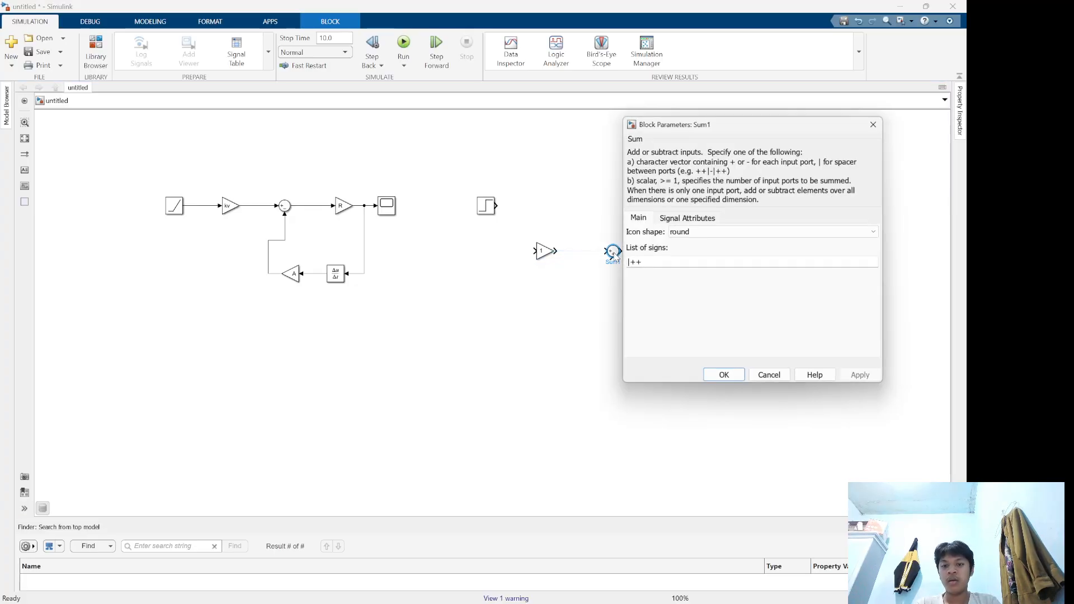
pyautogui.click(704, 233)
pyautogui.click(699, 243)
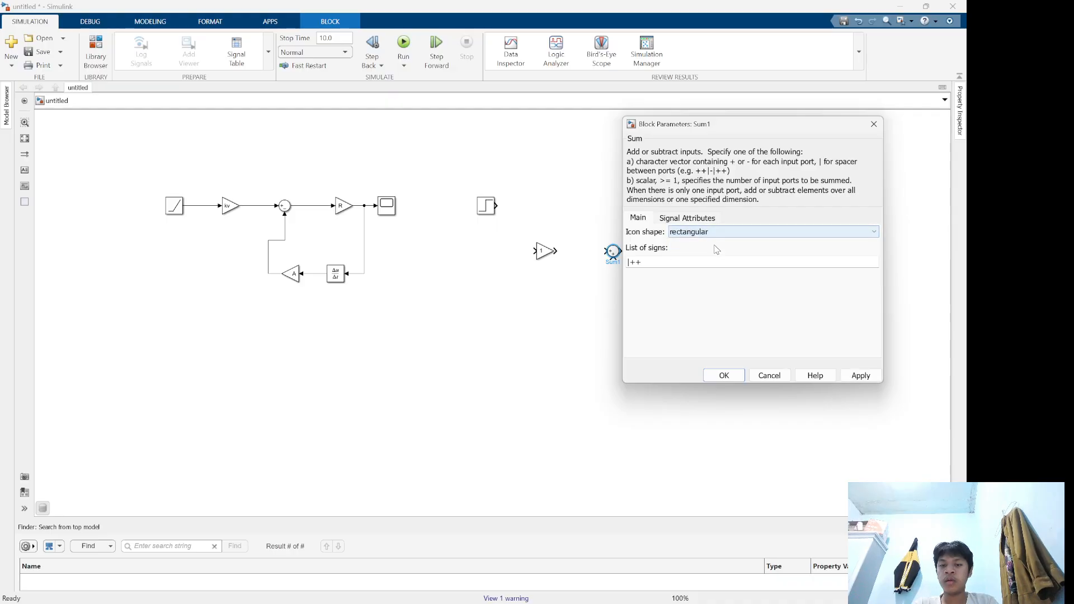
pyautogui.doubleClick(676, 262)
pyautogui.click(675, 262)
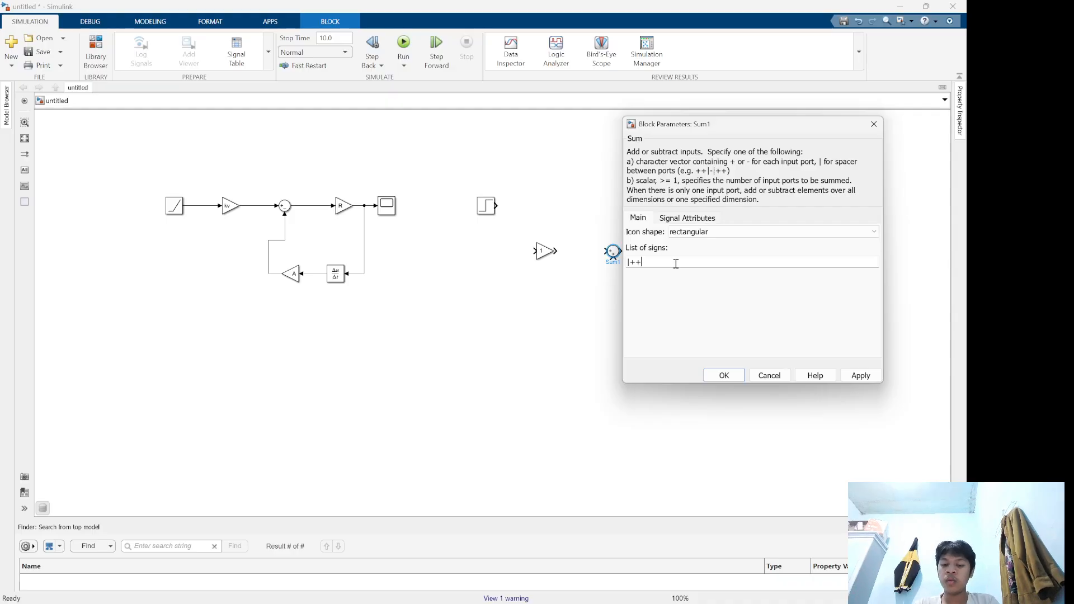
pyautogui.press('BackSpace')
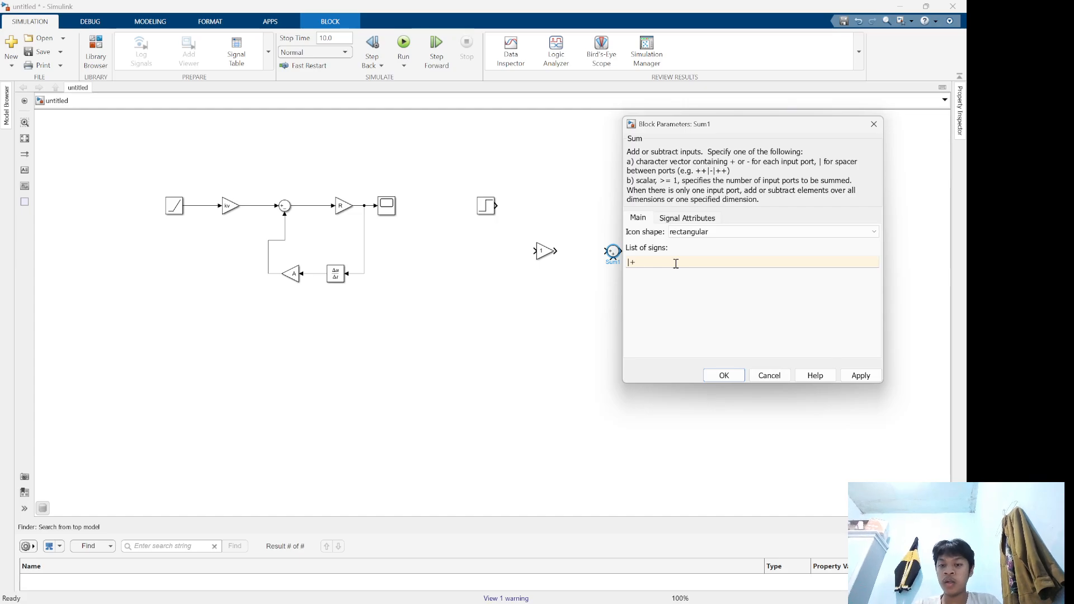
pyautogui.press('Return')
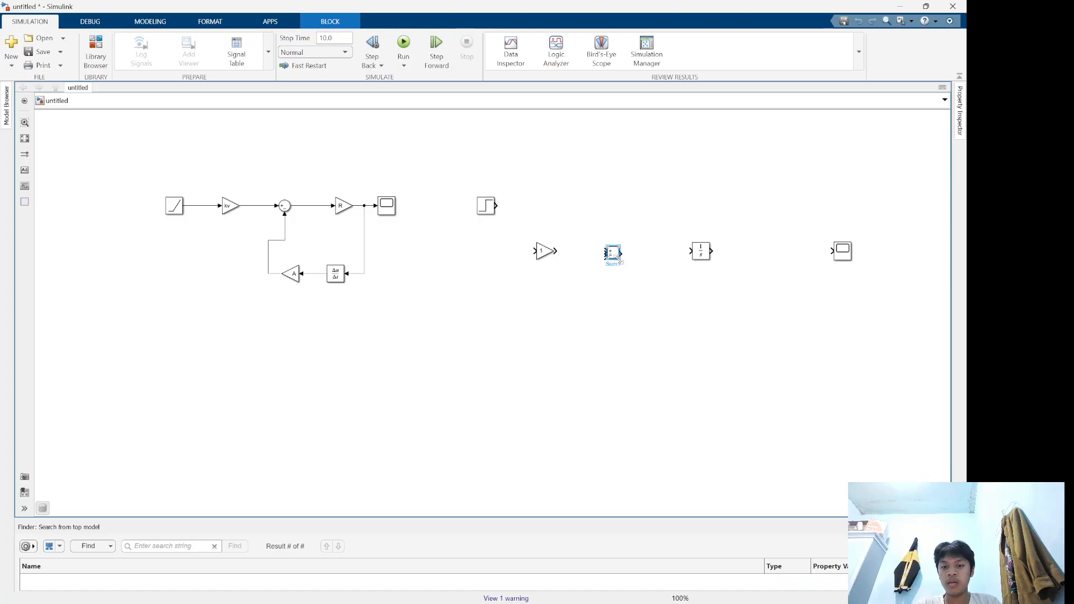
# Stretch the rectangular Sum block taller and move it so its plus input lines up with the Gain's output
pyautogui.moveTo(617, 259); pyautogui.dragTo(619, 314)
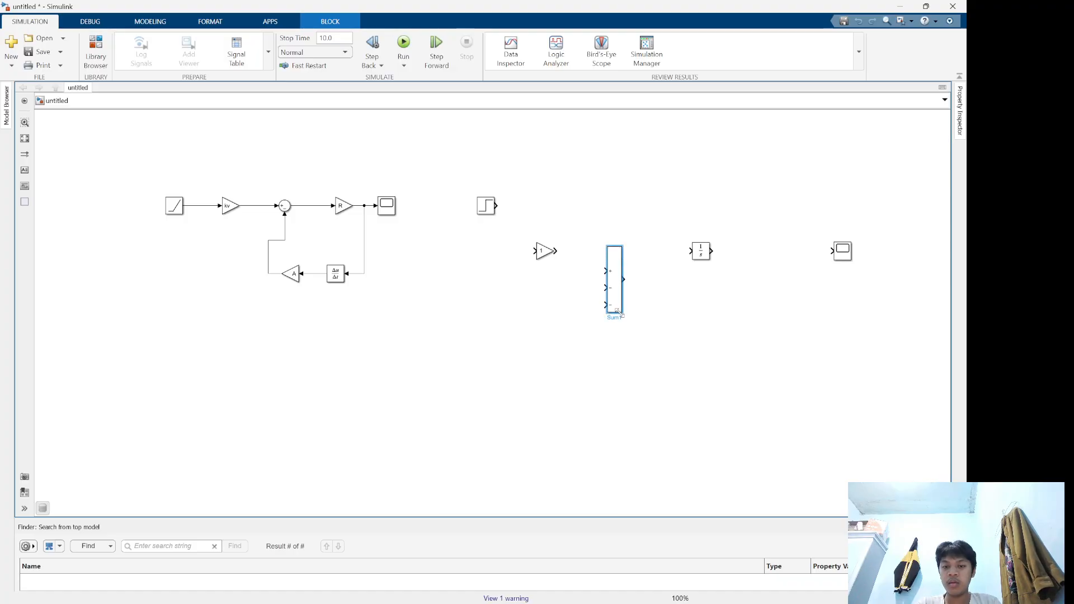
pyautogui.click(653, 310)
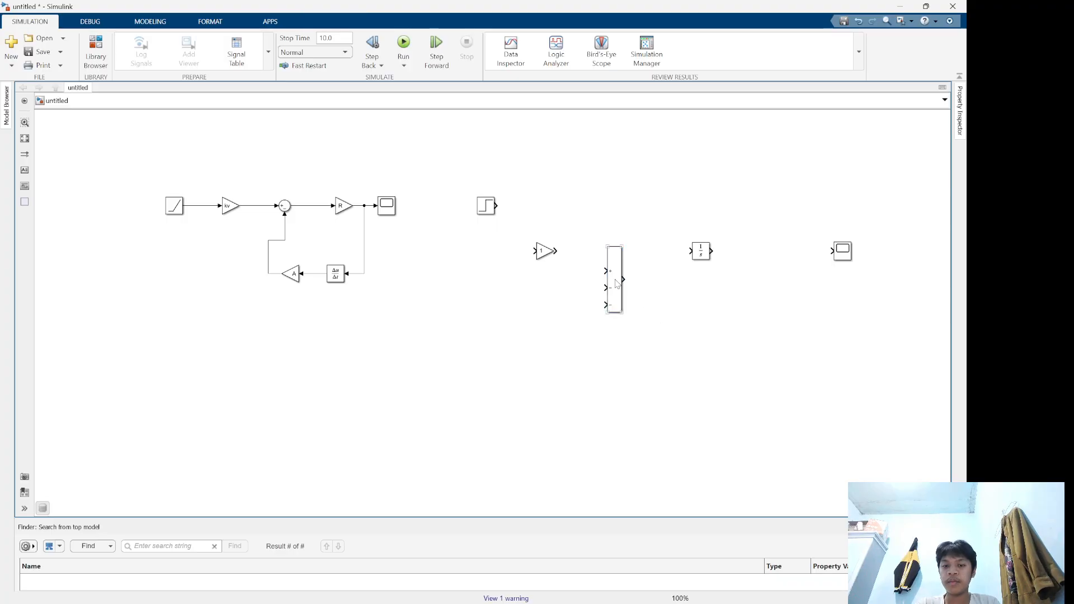
pyautogui.moveTo(617, 283); pyautogui.dragTo(609, 261)
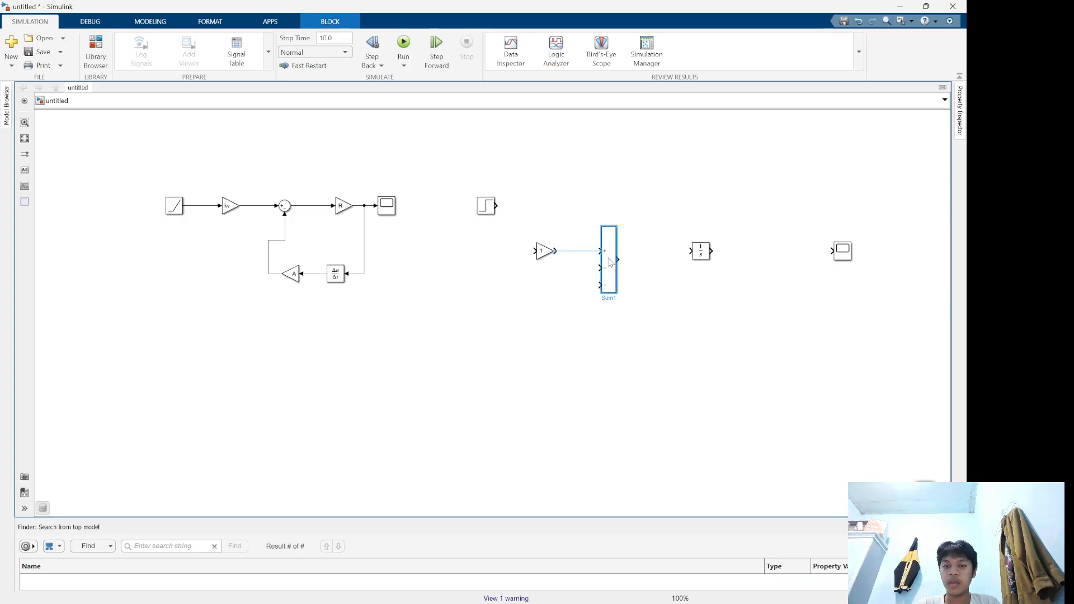
pyautogui.click(642, 275)
pyautogui.click(608, 255)
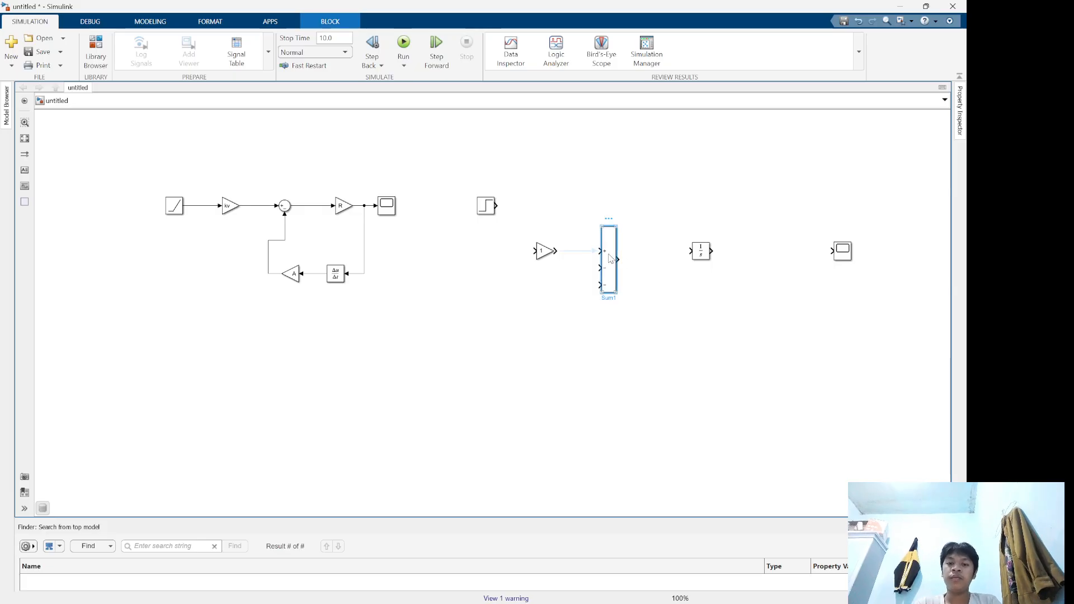
pyautogui.doubleClick(610, 257)
pyautogui.press('Escape')
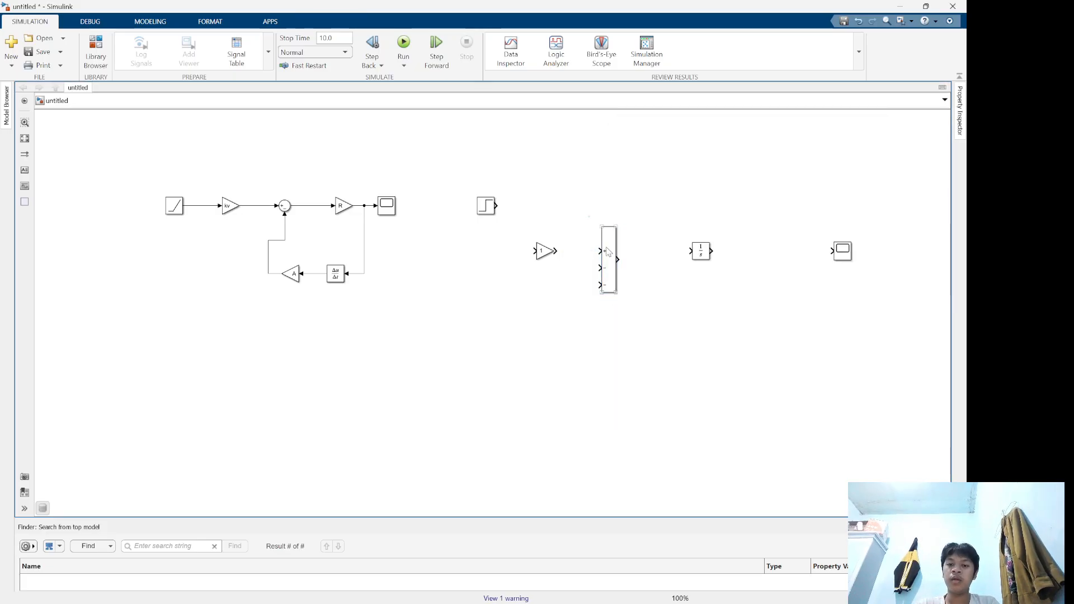
# Shorten the rectangular Sum block so its output aligns with the Integrator, and move the unconnected Gain level with its plus input
pyautogui.moveTo(599, 225); pyautogui.dragTo(609, 256)
pyautogui.click(633, 270)
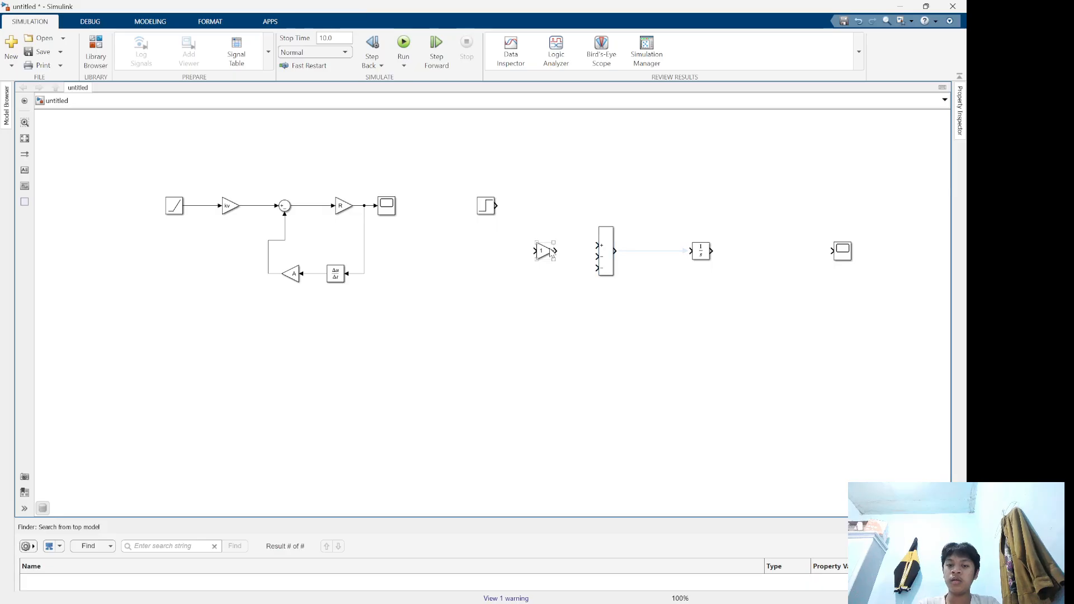
pyautogui.moveTo(541, 252); pyautogui.dragTo(536, 246)
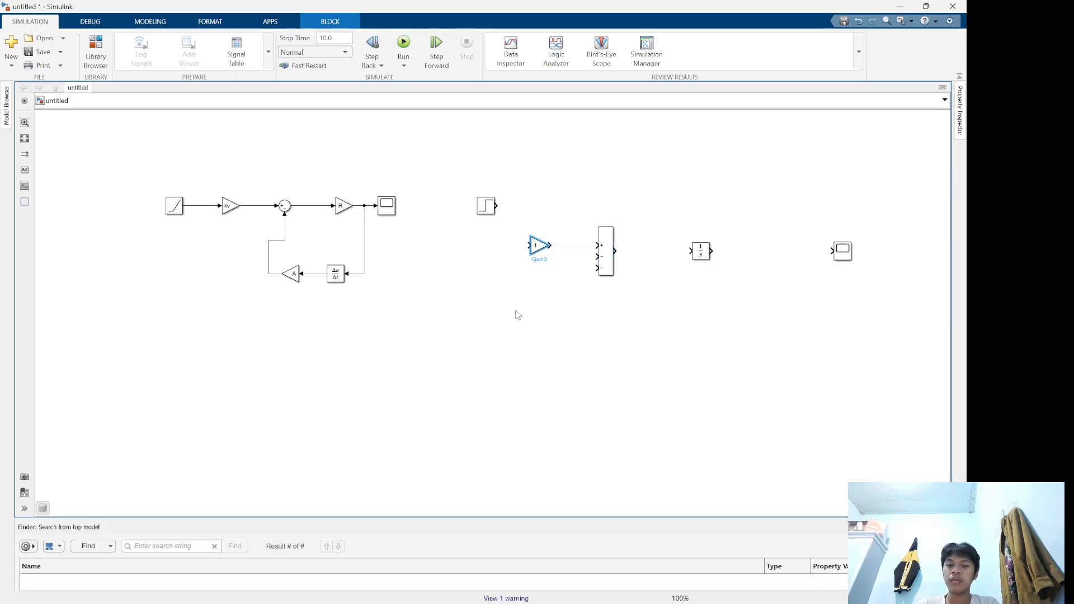
pyautogui.click(518, 315)
pyautogui.click(529, 252)
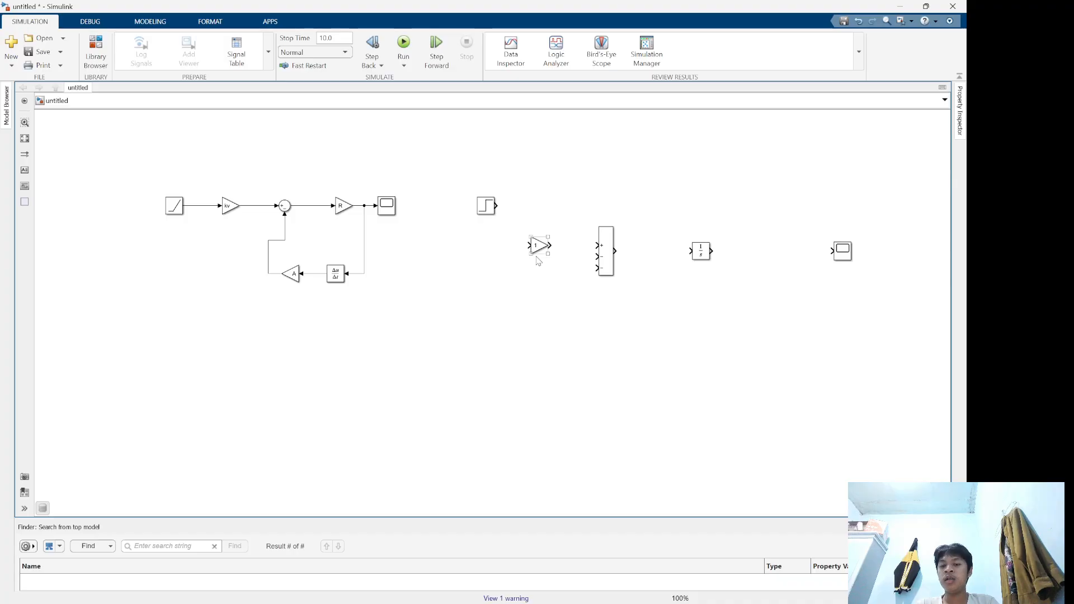
pyautogui.click(539, 263)
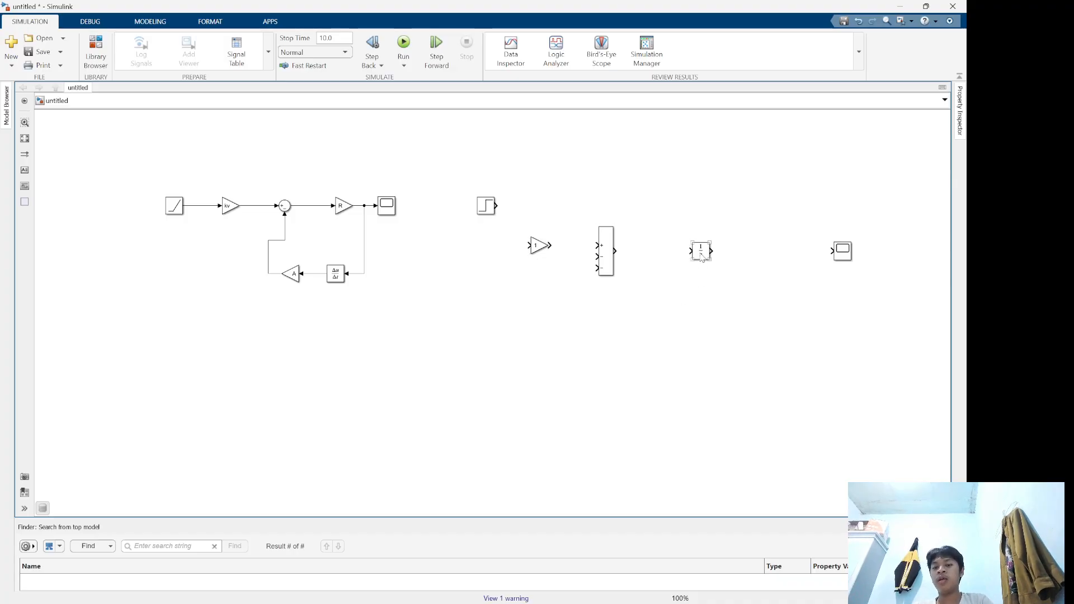
# Move the Integrator closer to the Sum block and duplicate it, placing the copy in line so its input connects to the first's output
pyautogui.moveTo(701, 257); pyautogui.dragTo(683, 257)
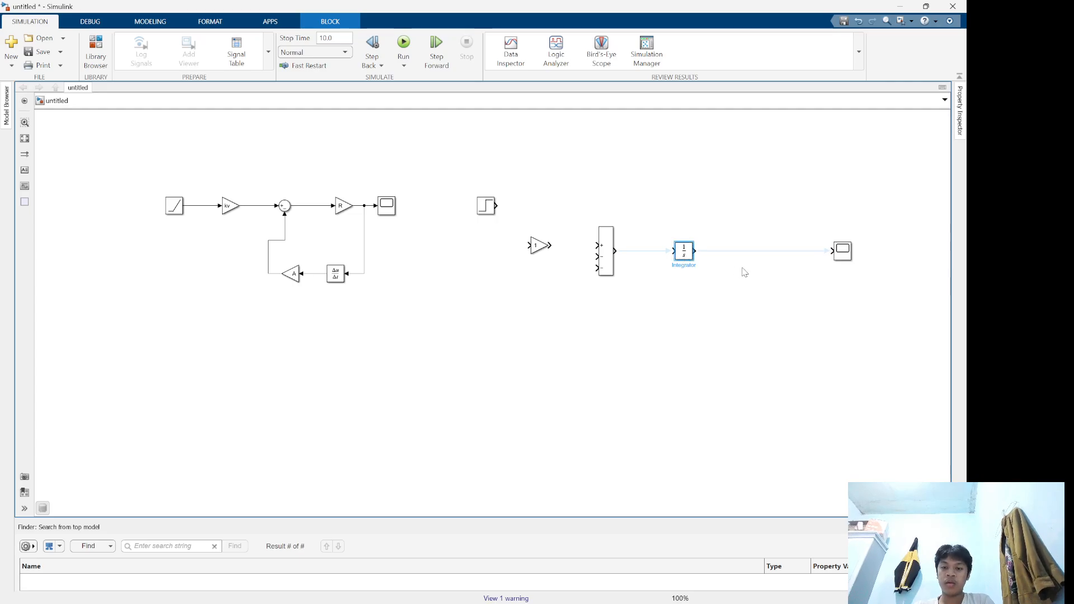
pyautogui.hotkey('ctrl', 'c')
pyautogui.hotkey('ctrl', 'v')
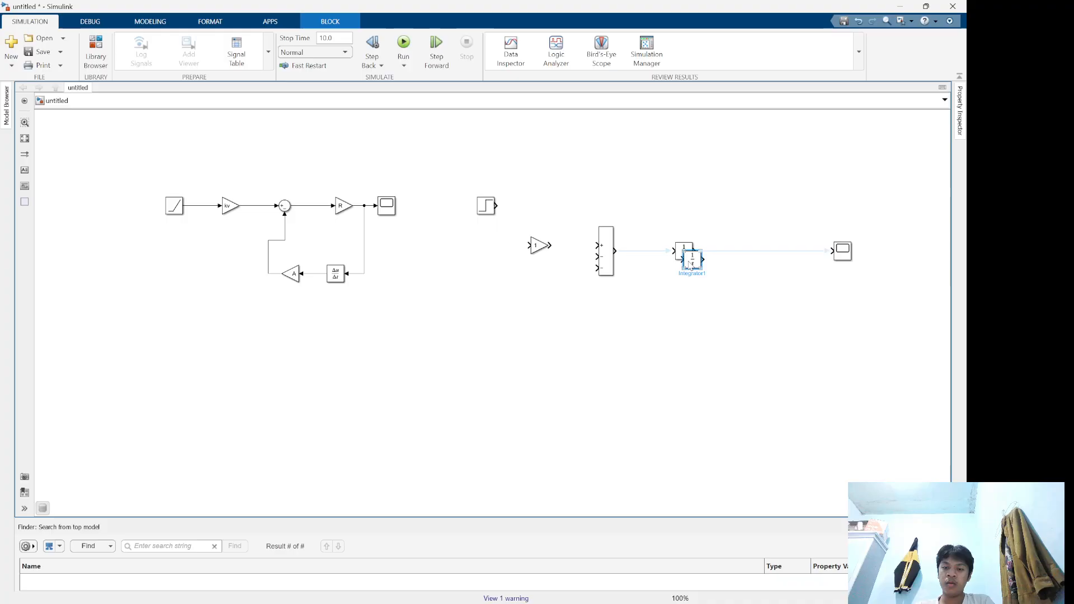
pyautogui.moveTo(690, 264); pyautogui.dragTo(738, 256)
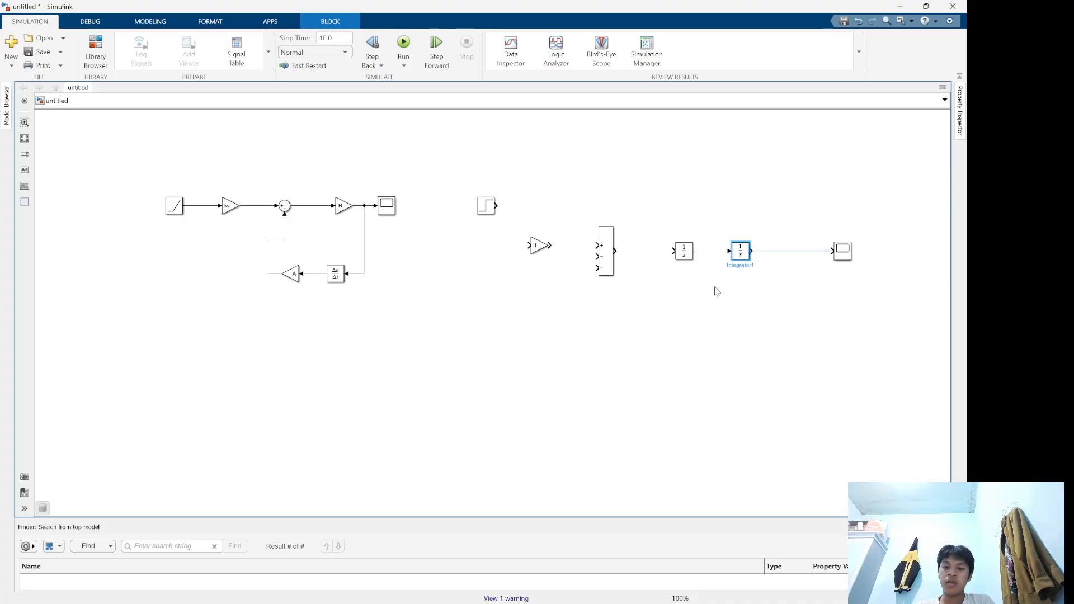
# Make three copies of the Gain block that sits before the rectangular Sum, placing them below the row
pyautogui.doubleClick(537, 246)
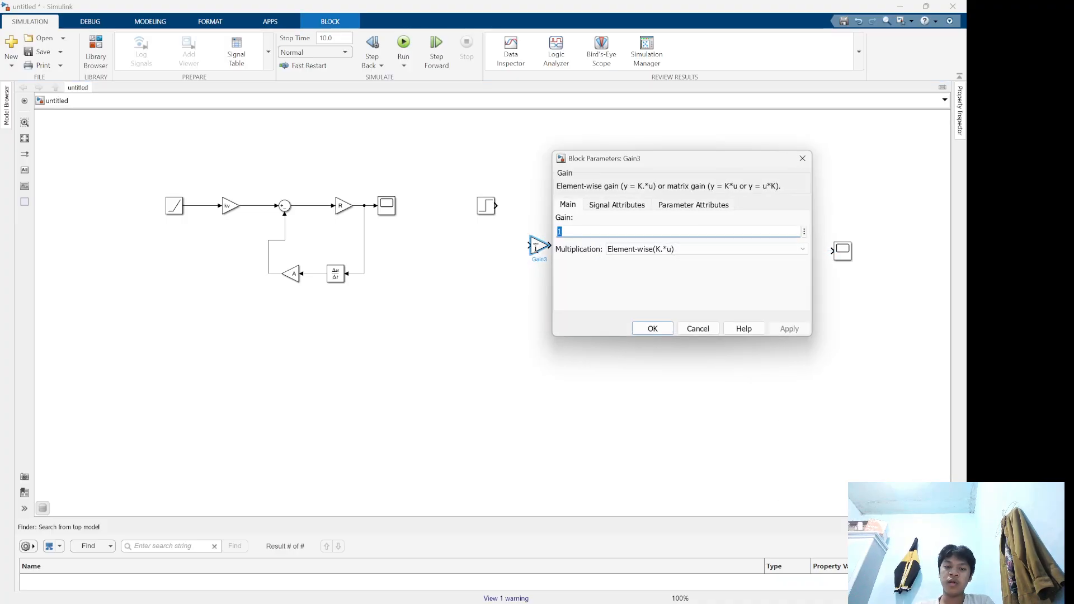
pyautogui.click(511, 302)
pyautogui.click(535, 247)
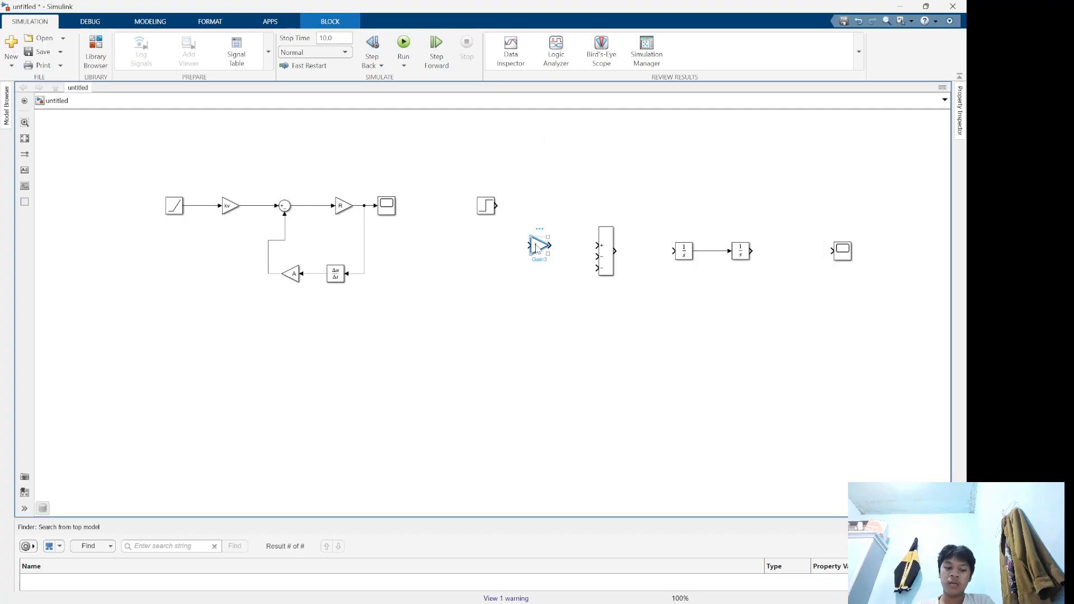
pyautogui.hotkey('ctrl', 'c')
pyautogui.click(646, 319)
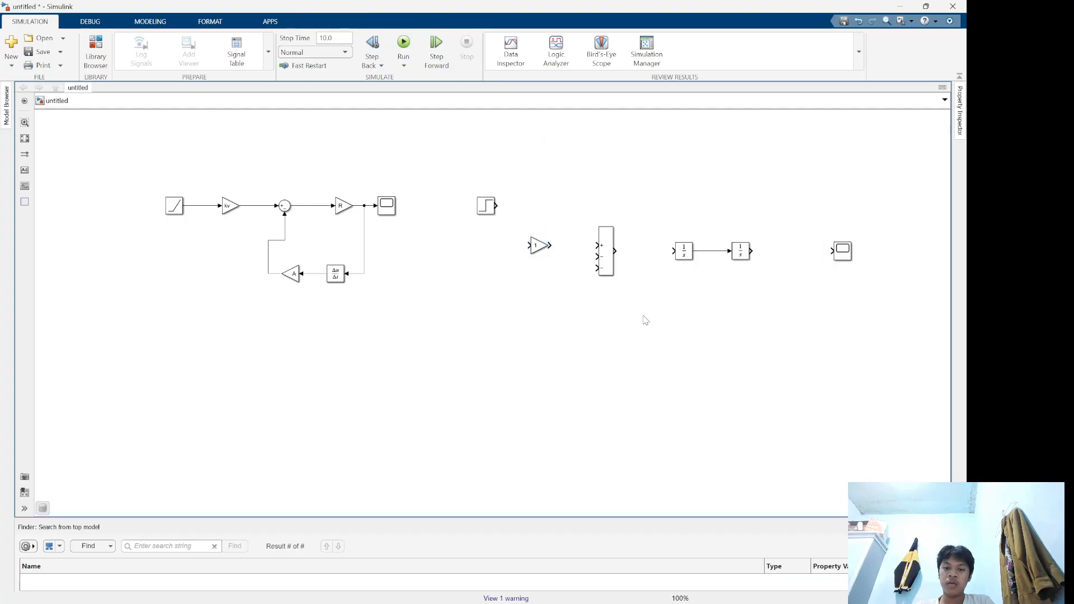
pyautogui.hotkey('ctrl', 'v')
pyautogui.hotkey('ctrl', 'v')
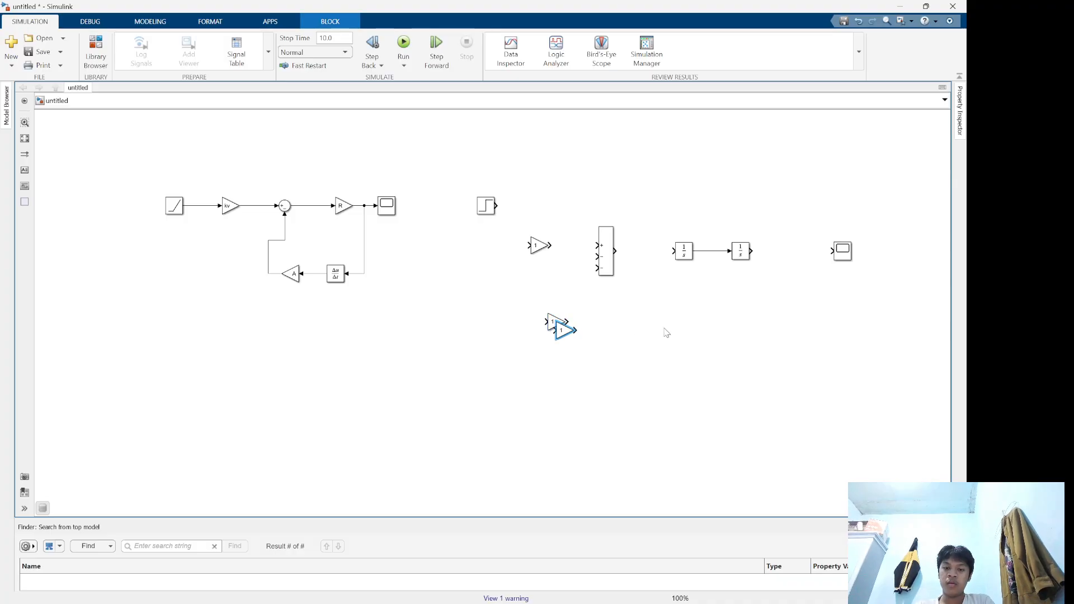
pyautogui.hotkey('ctrl', 'v')
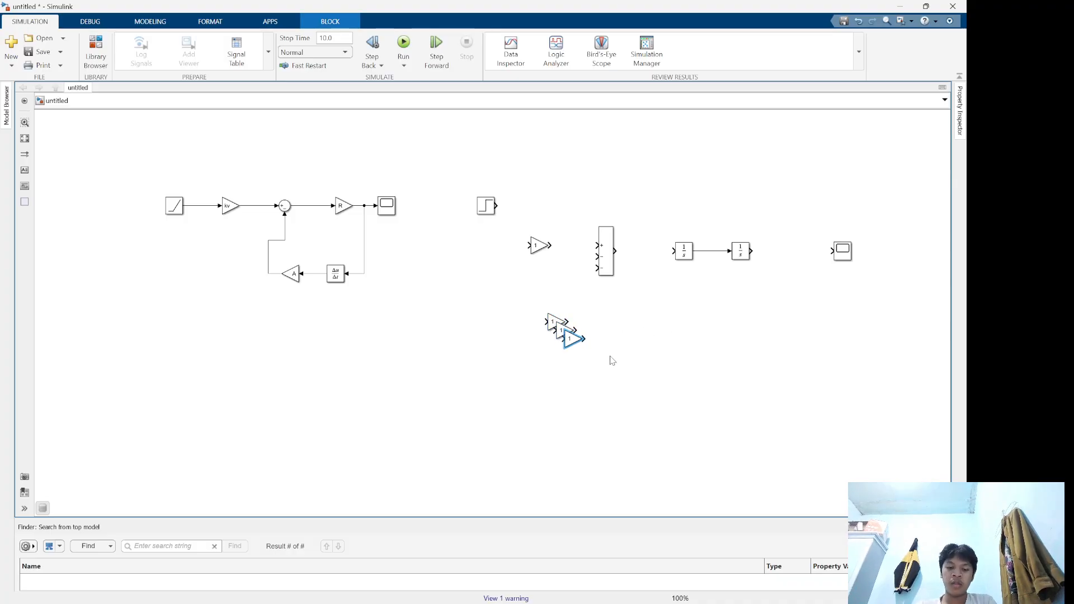
# Check the mass-spring-damper diagram in the presentation, and in Simulink create model workspace variable K as the gain of the block before the Sum
pyautogui.hotkey('alt', 'Tab')
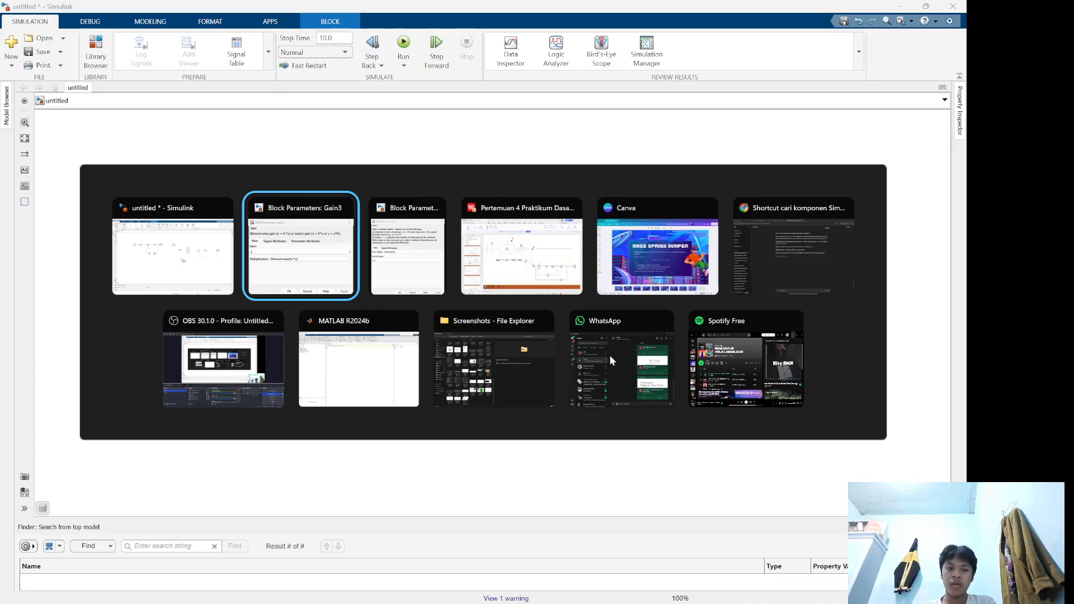
pyautogui.hotkey('alt', 'Tab')
pyautogui.hotkey('alt', 'Tab')
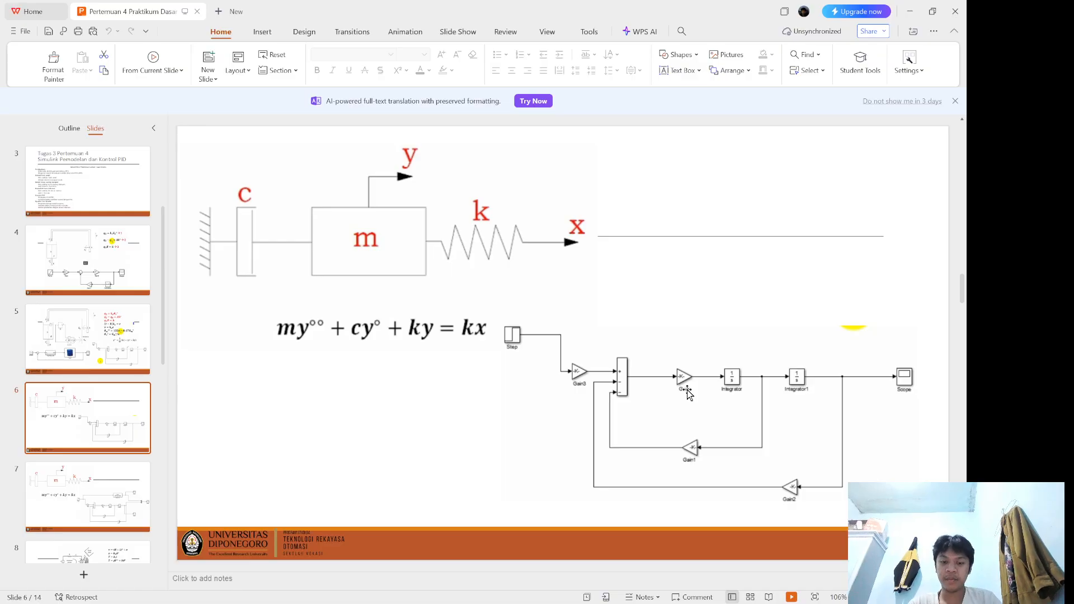
pyautogui.hotkey('alt', 'Tab')
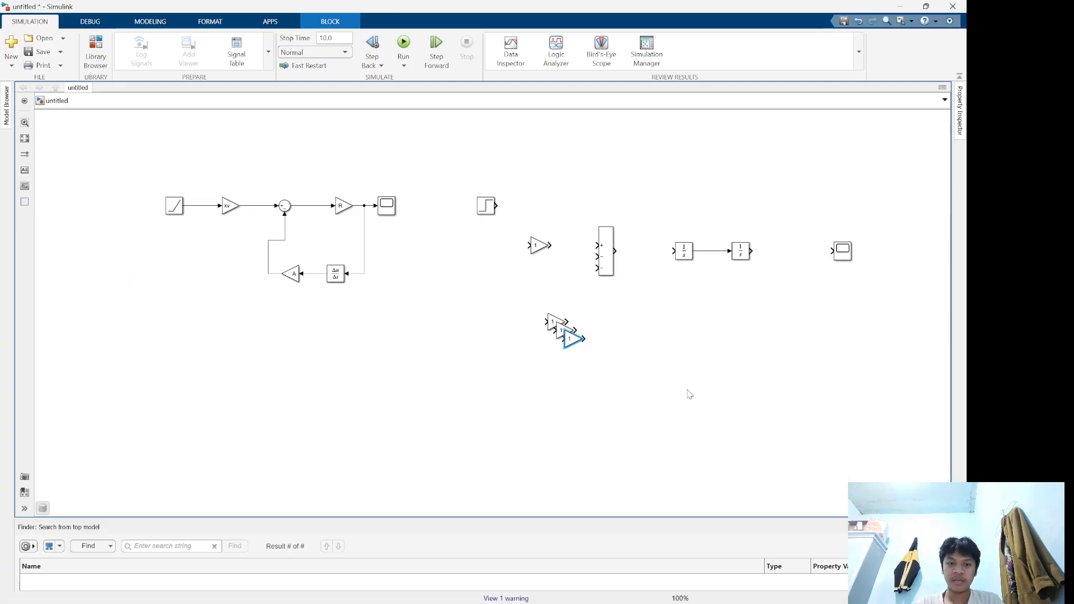
pyautogui.doubleClick(538, 246)
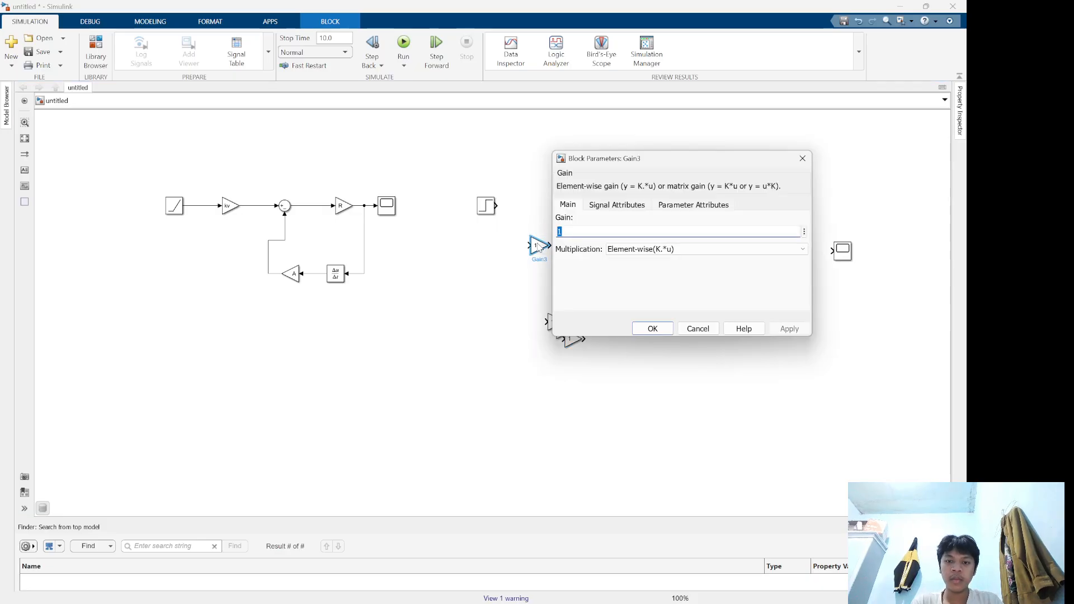
pyautogui.click(803, 231)
pyautogui.click(821, 245)
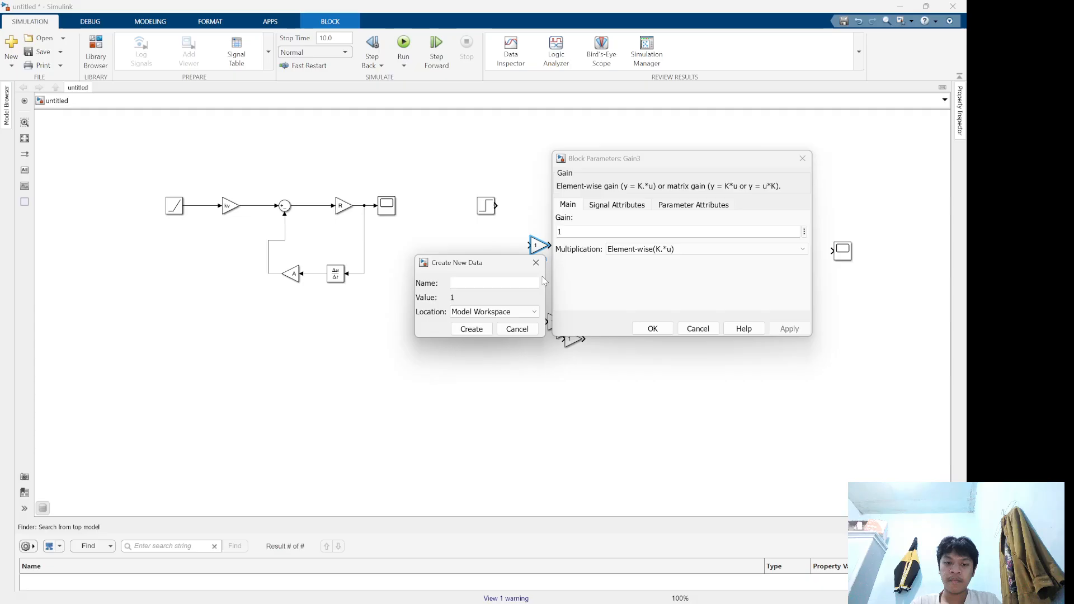
pyautogui.click(516, 284)
pyautogui.write('K')
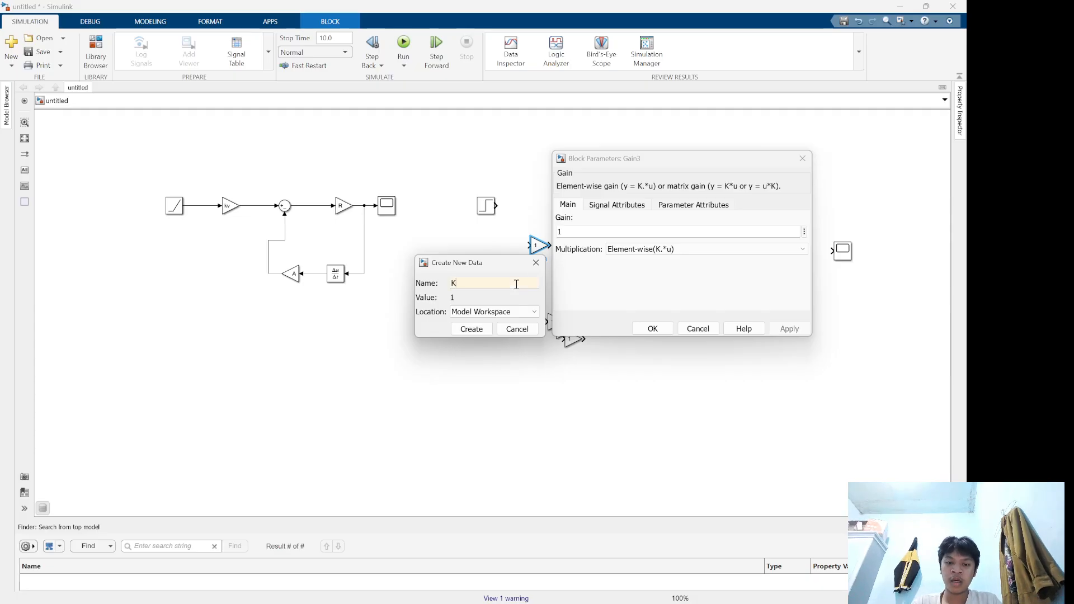
pyautogui.click(470, 329)
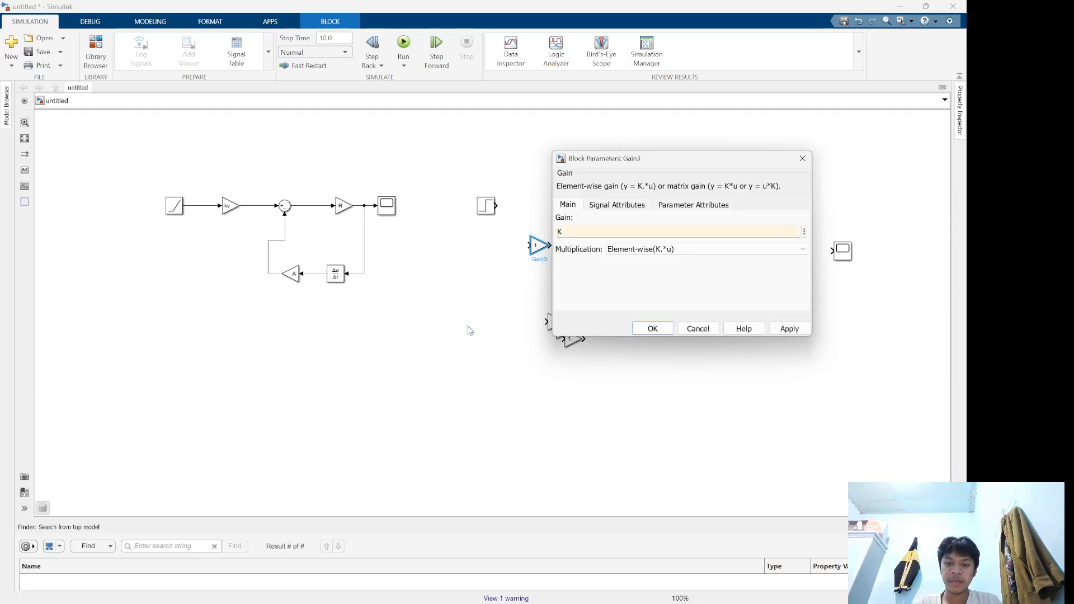
pyautogui.press('Return')
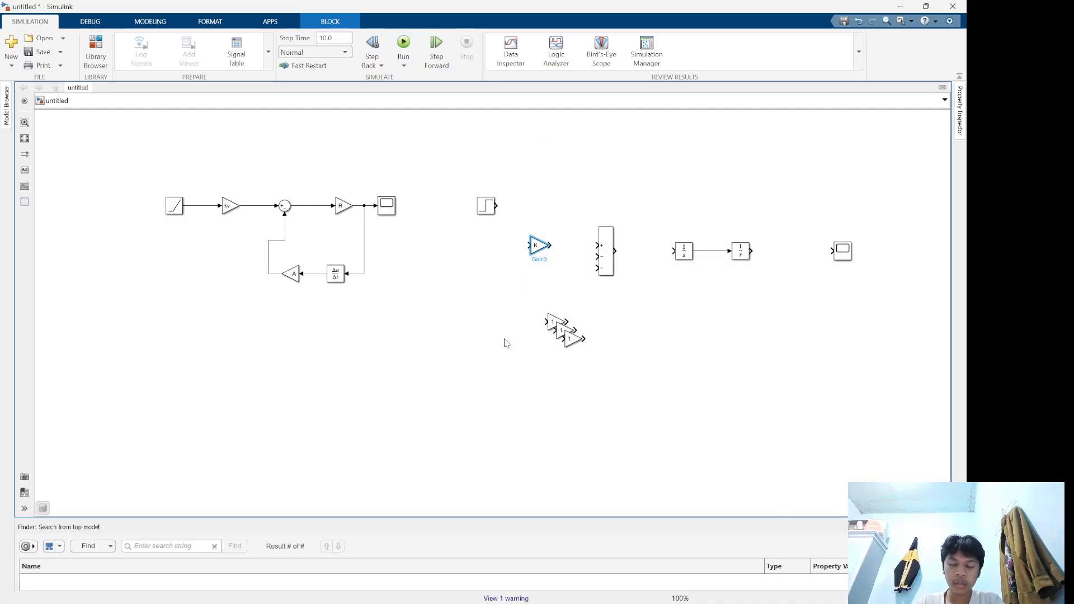
# Set the lowest copied Gain to K and pull it and the middle copy apart from the overlapping stack
pyautogui.doubleClick(571, 346)
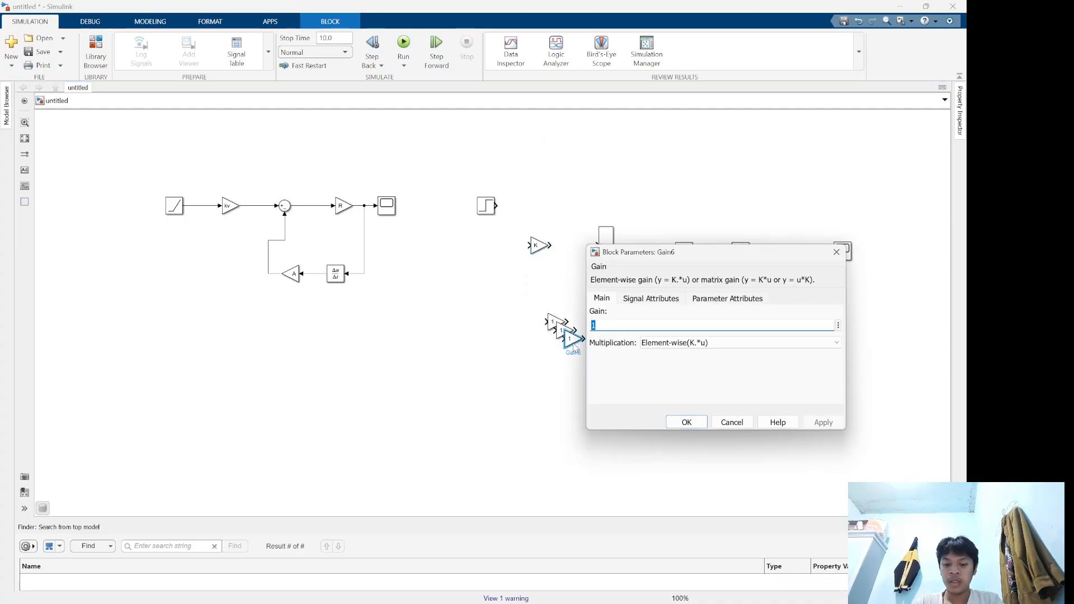
pyautogui.write('K')
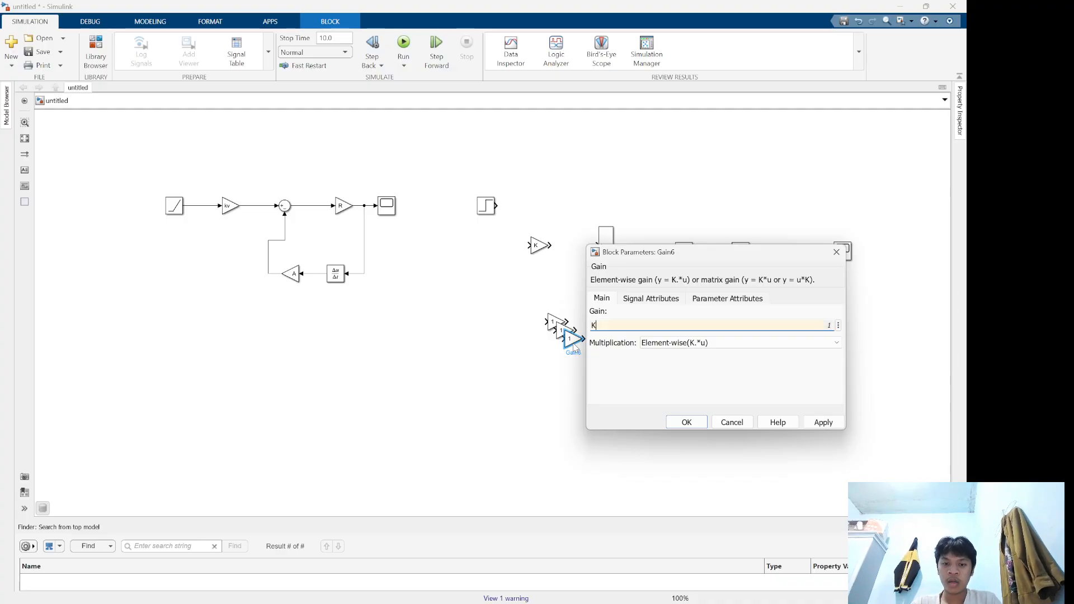
pyautogui.press('Return')
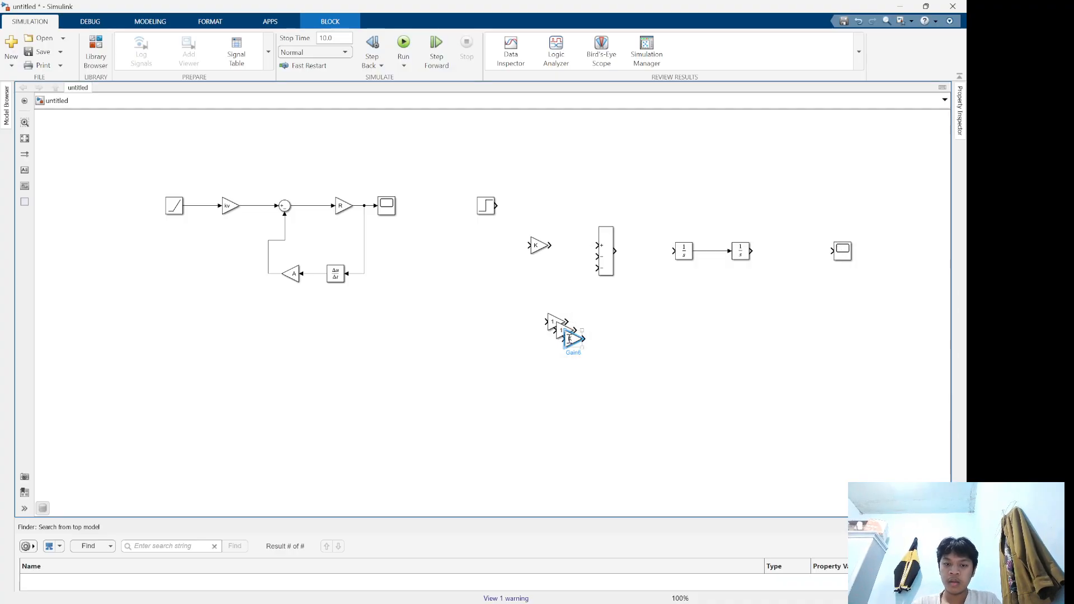
pyautogui.moveTo(569, 339); pyautogui.dragTo(583, 382)
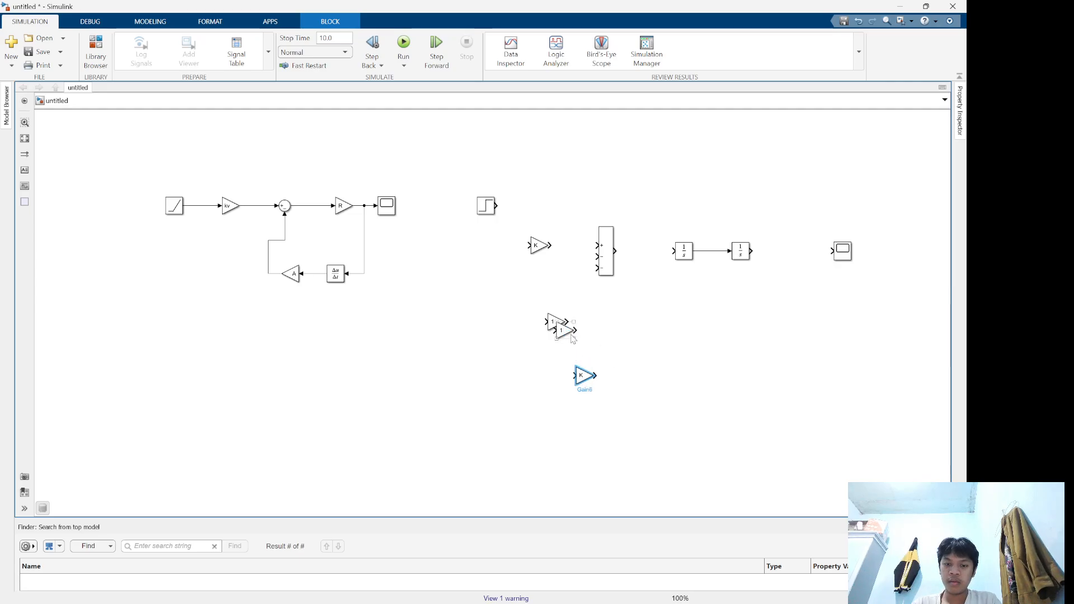
pyautogui.moveTo(566, 338); pyautogui.dragTo(590, 338)
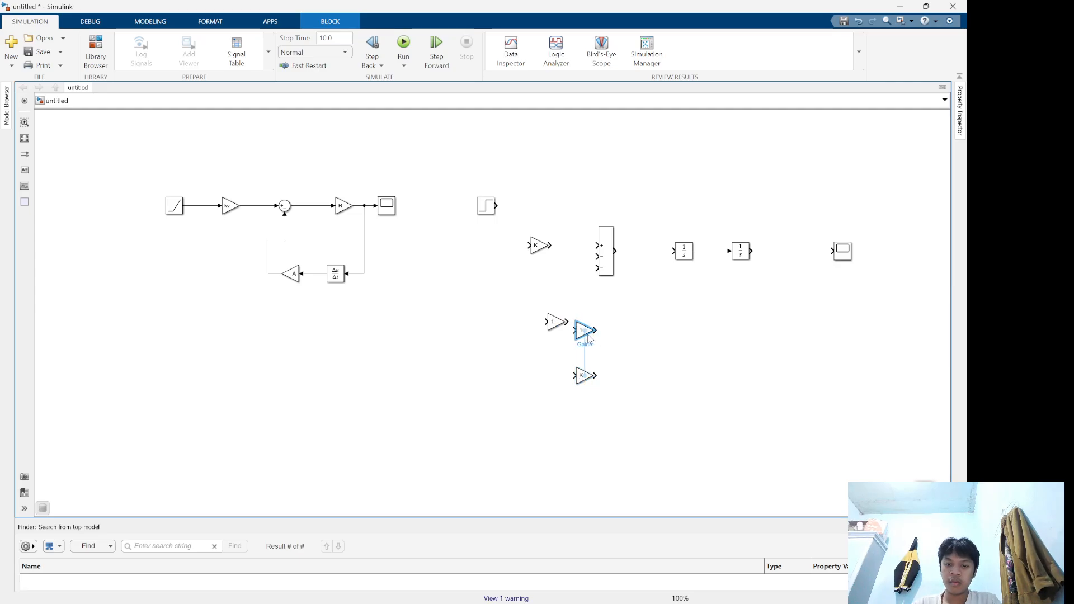
# Set the gain of the remaining two copied Gain blocks to K
pyautogui.doubleClick(555, 323)
pyautogui.write('K')
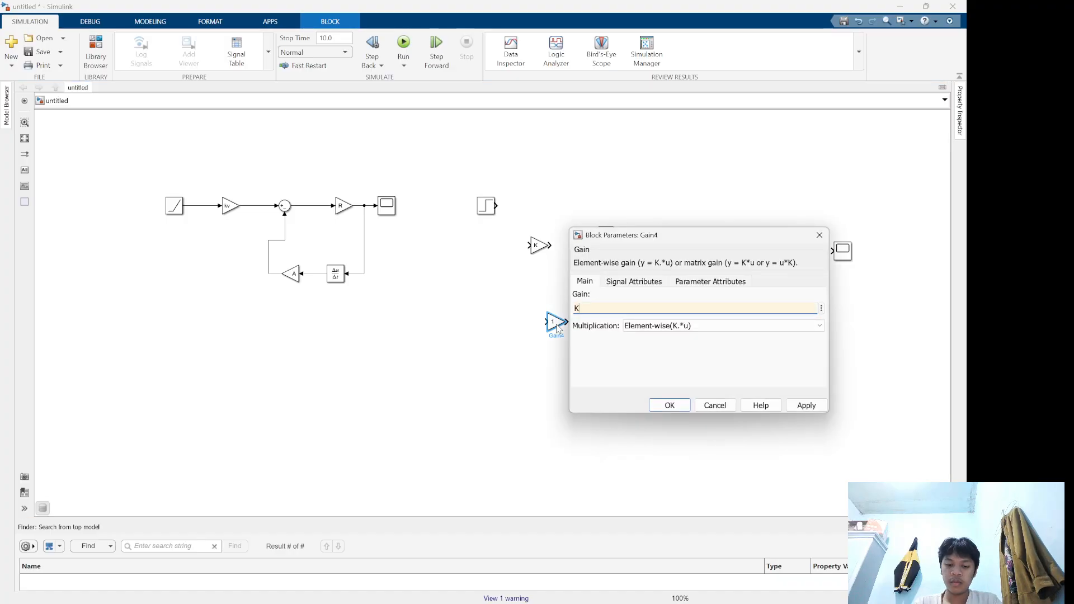
pyautogui.press('Return')
pyautogui.doubleClick(581, 331)
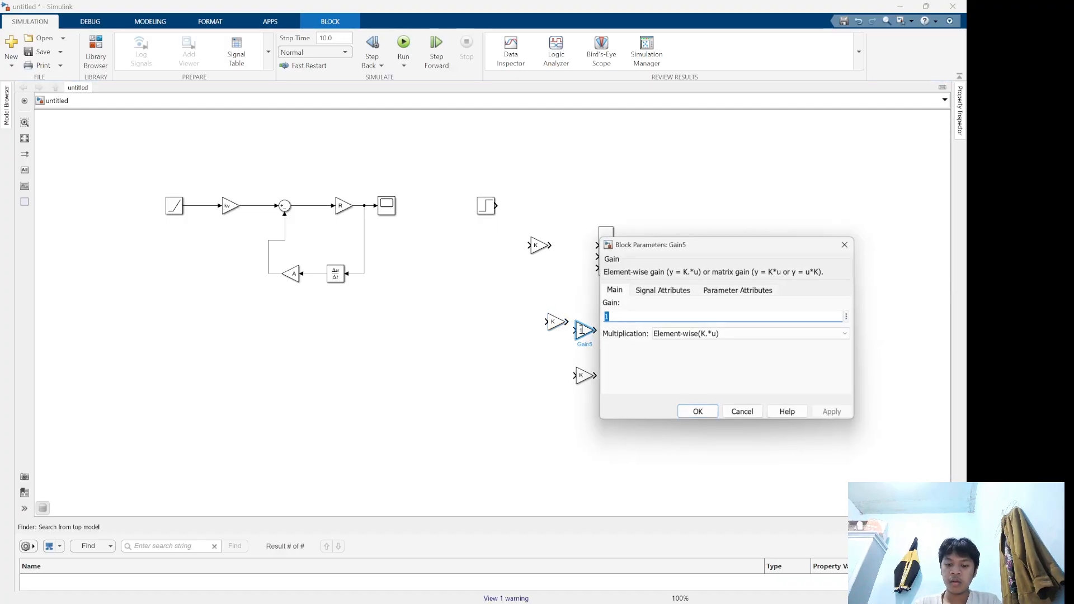
pyautogui.write('K')
pyautogui.press('Return')
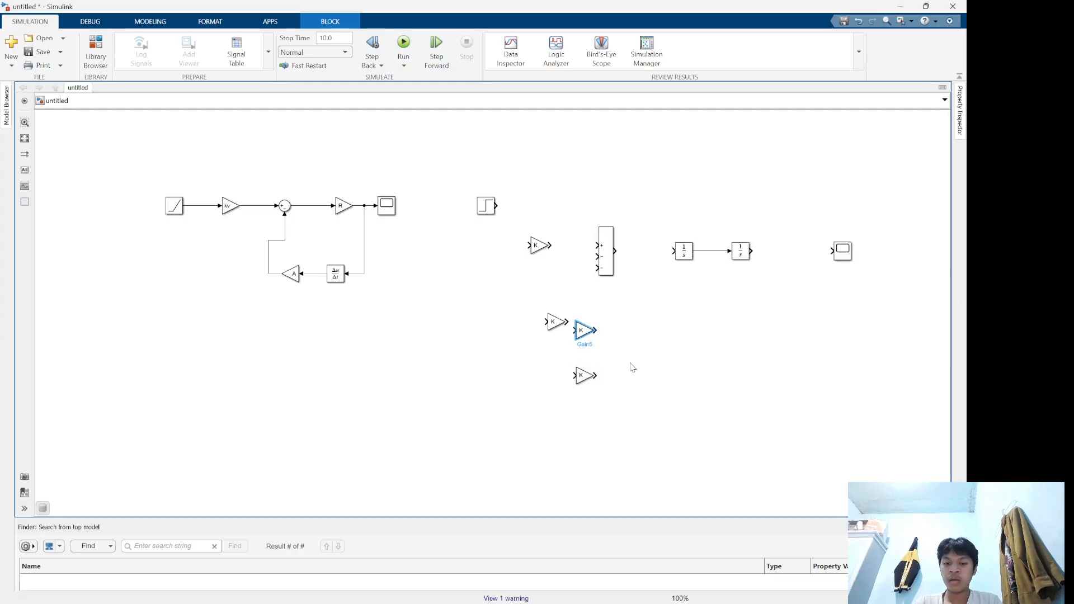
pyautogui.click(633, 369)
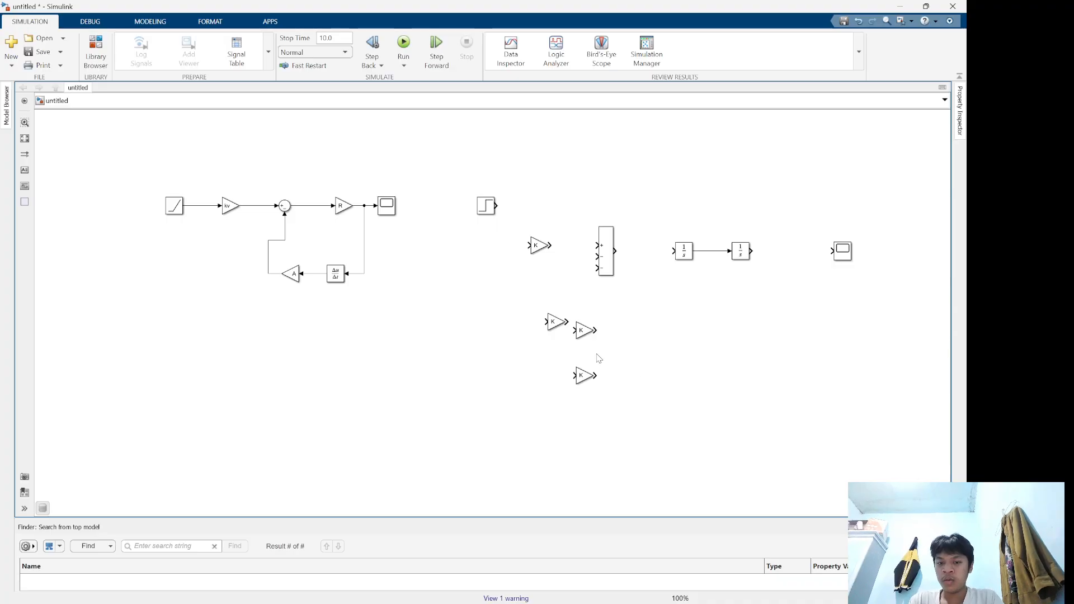
# Flip the two vertically aligned Gain copies so they face left for the feedback paths
pyautogui.click(586, 377)
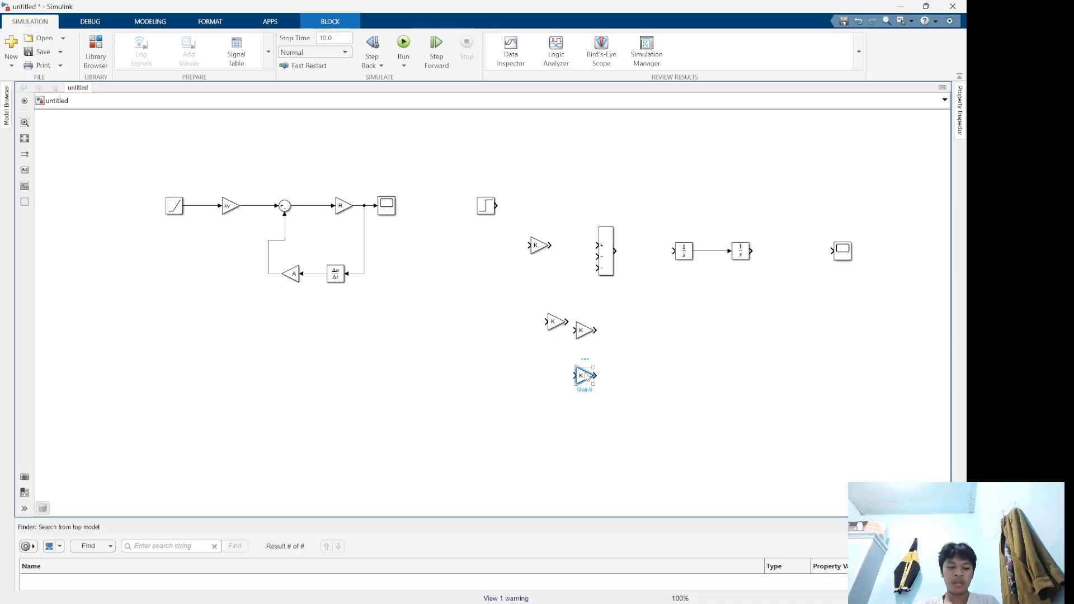
pyautogui.hotkey('ctrl', 'i')
pyautogui.click(586, 334)
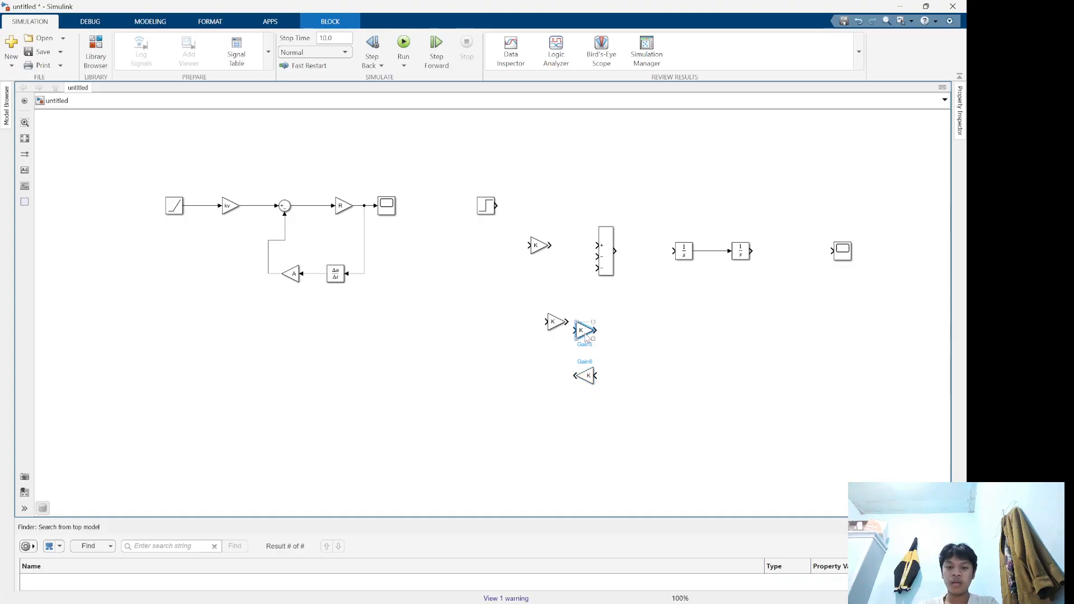
pyautogui.hotkey('ctrl', 'i')
pyautogui.click(659, 311)
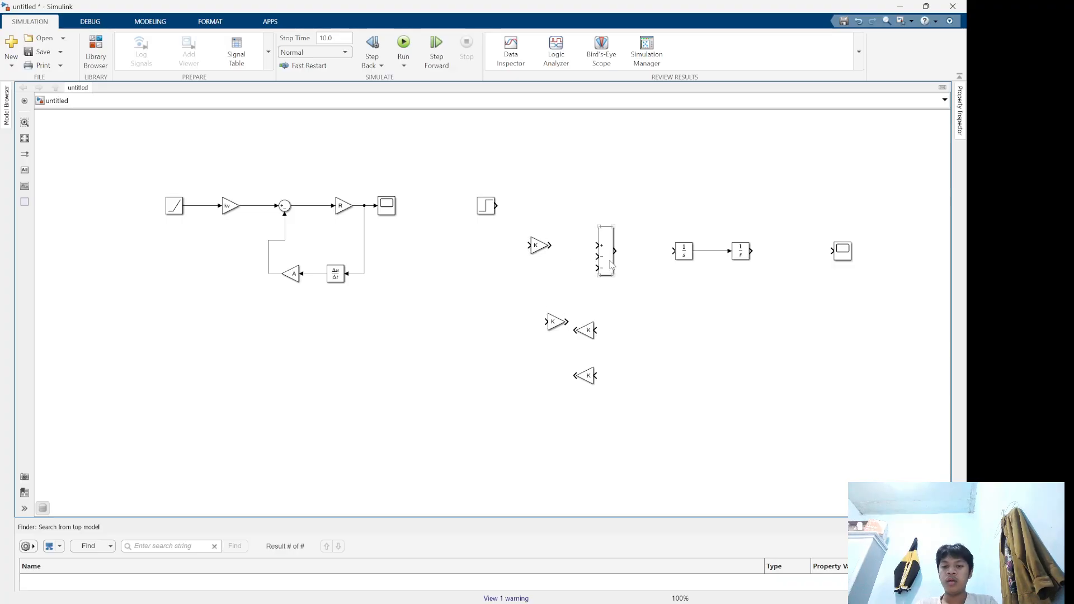
# Widen the gap between the rectangular Sum and the two Integrators and place the right-facing Gain copy in line between them
pyautogui.moveTo(610, 264); pyautogui.dragTo(760, 246)
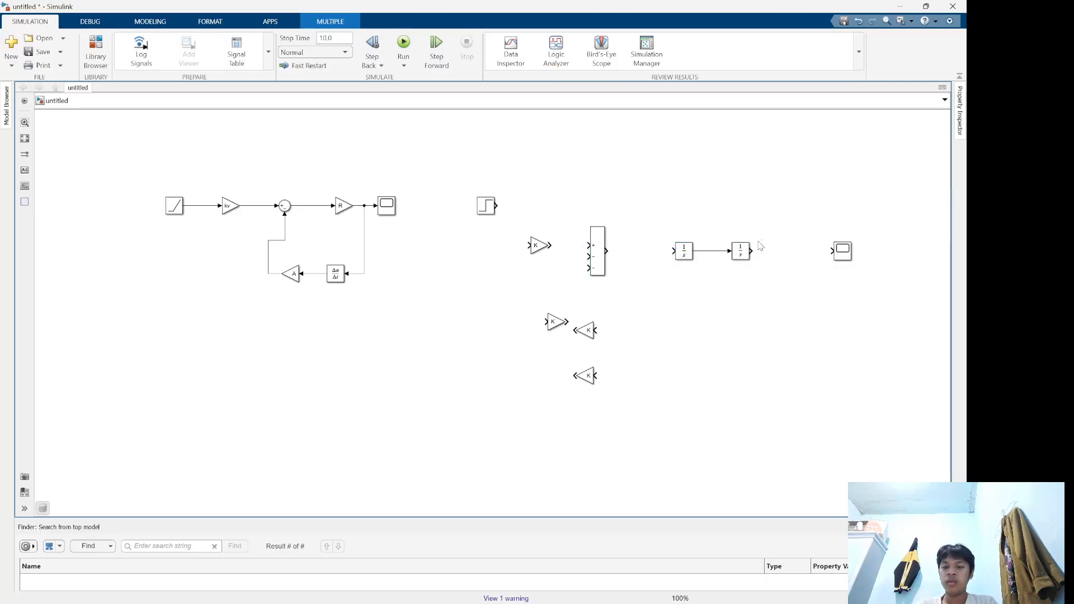
pyautogui.click(739, 254)
pyautogui.moveTo(665, 273); pyautogui.dragTo(764, 254)
pyautogui.click(758, 286)
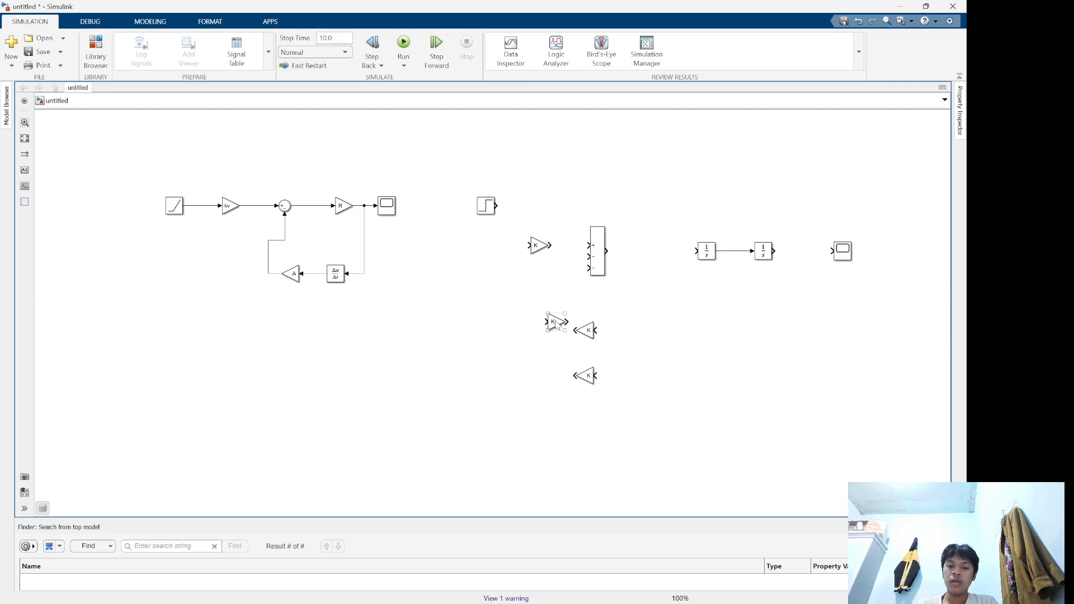
pyautogui.moveTo(557, 322); pyautogui.dragTo(652, 252)
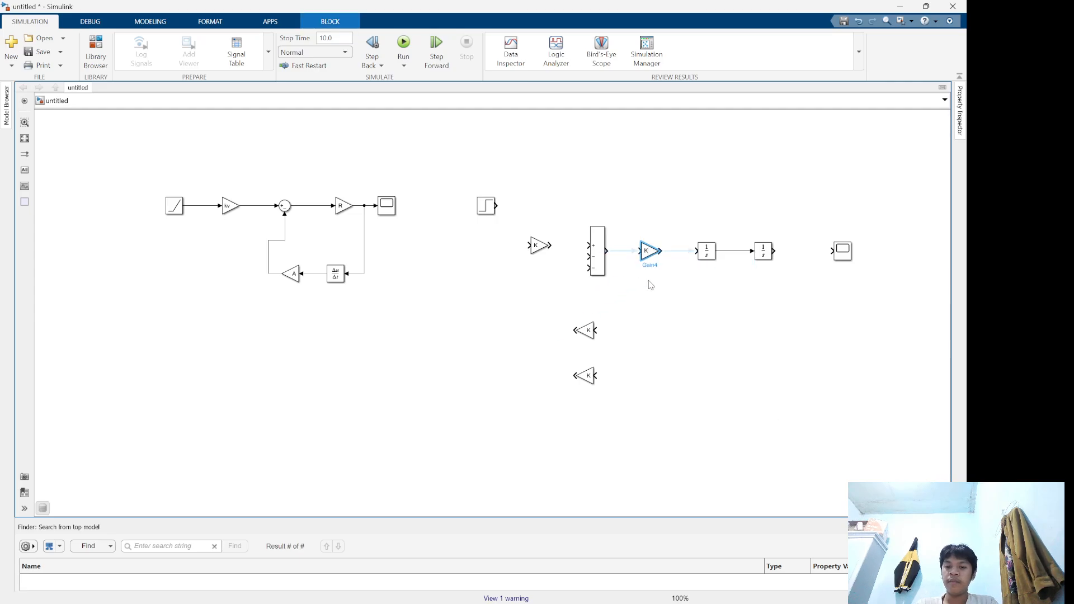
# Place one left-facing Gain below the forward Gain and the other lower under the Integrators, checking the mass-spring-damper slide's layout
pyautogui.moveTo(644, 321)
pyautogui.mouseDown()
pyautogui.moveTo(591, 330)
pyautogui.moveTo(617, 336)
pyautogui.moveTo(585, 333)
pyautogui.moveTo(743, 306)
pyautogui.moveTo(652, 317)
pyautogui.mouseUp()
pyautogui.click(584, 333)
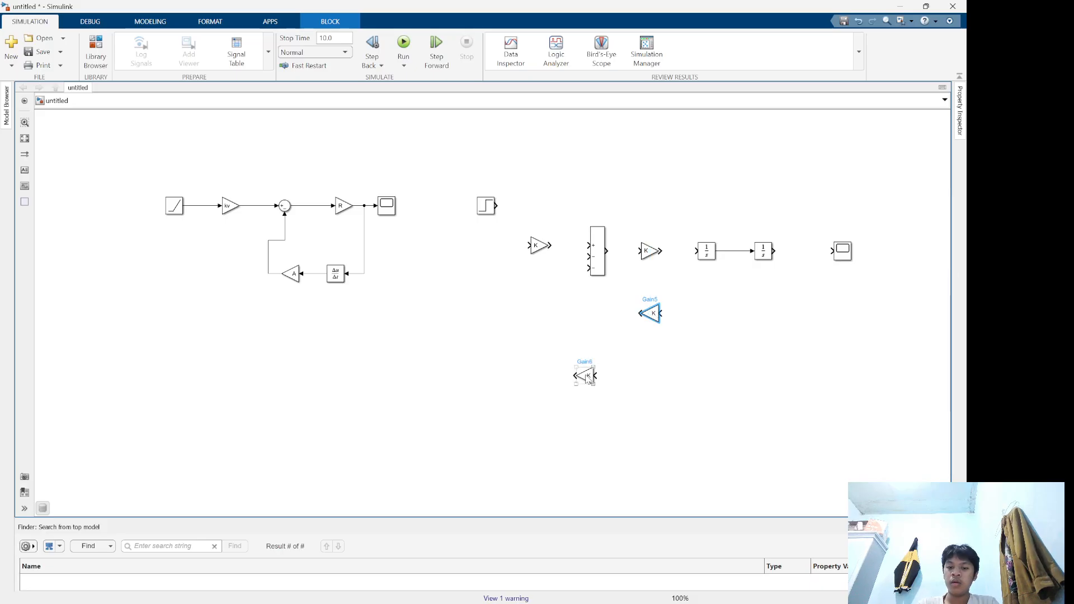
pyautogui.moveTo(586, 379); pyautogui.dragTo(733, 352)
pyautogui.click(696, 408)
pyautogui.hotkey('alt', 'Tab')
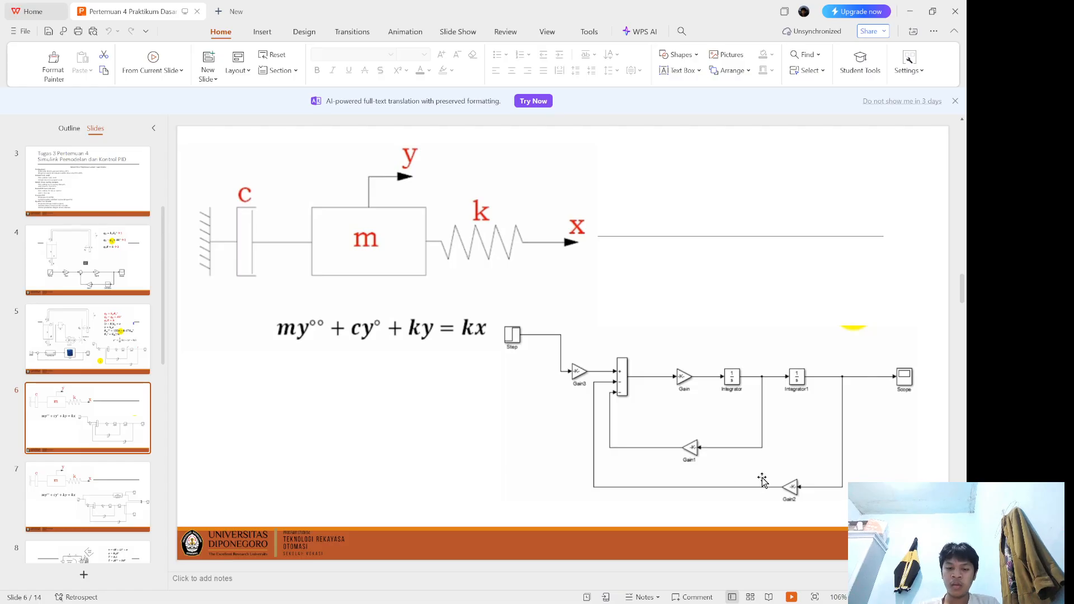
pyautogui.hotkey('alt', 'Tab')
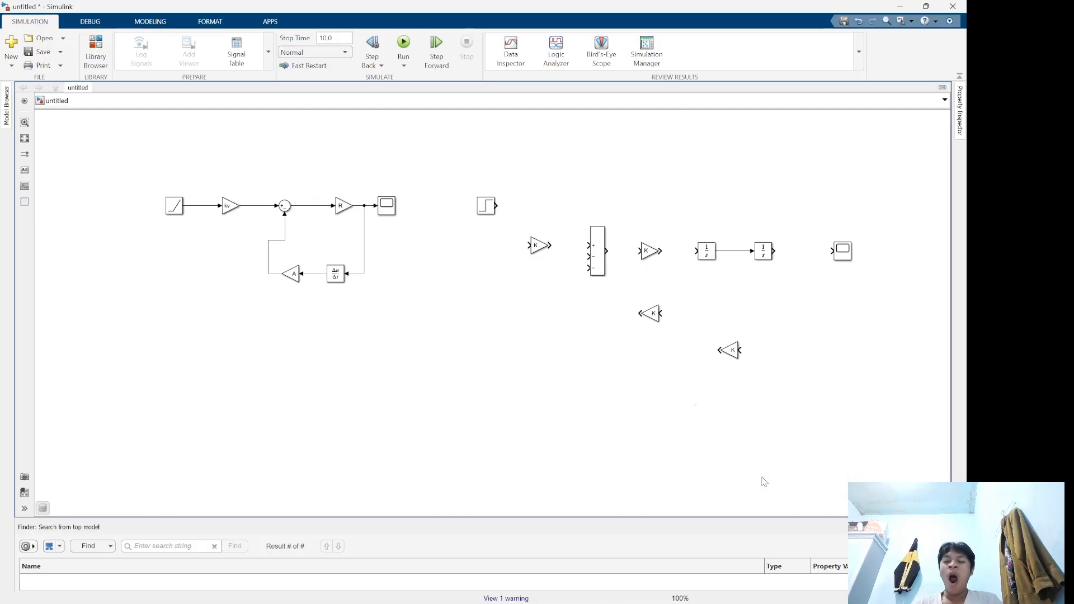
# Inspect the first Integrator's block parameters and close them
pyautogui.click(708, 252)
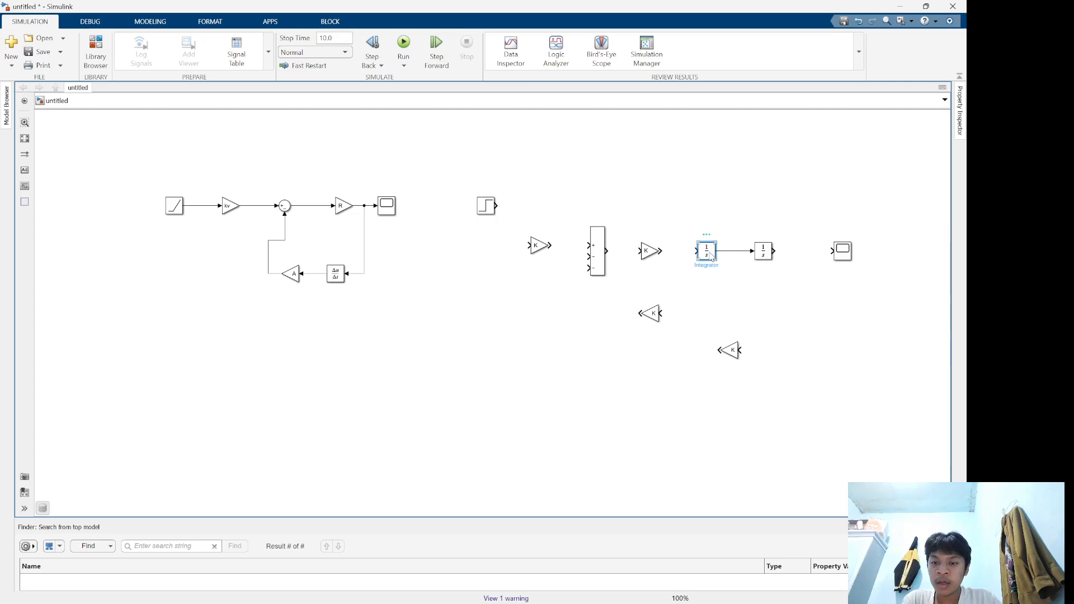
pyautogui.doubleClick(708, 252)
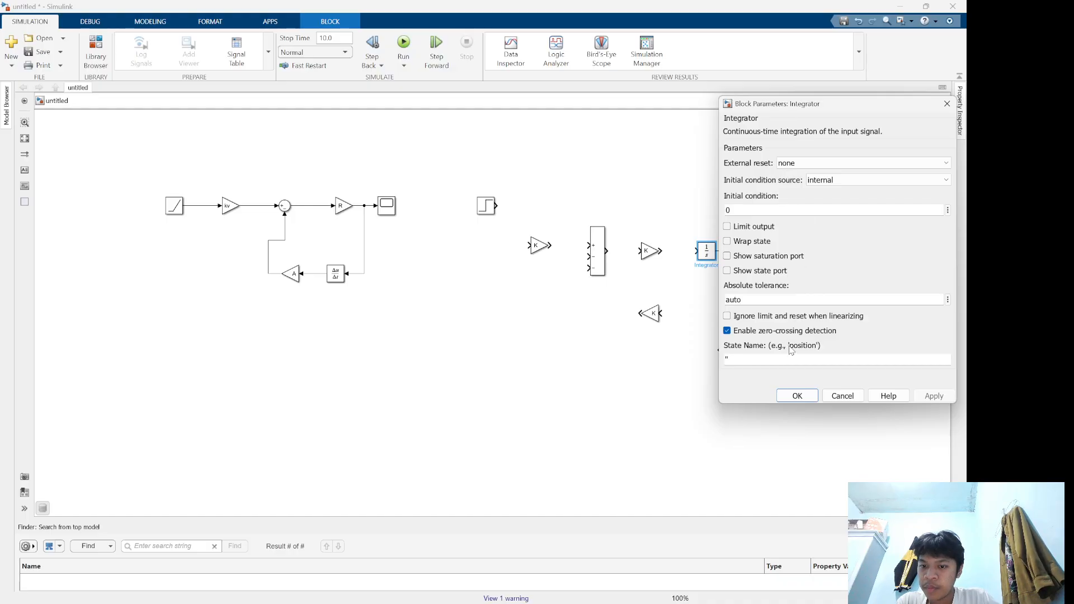
pyautogui.click(797, 396)
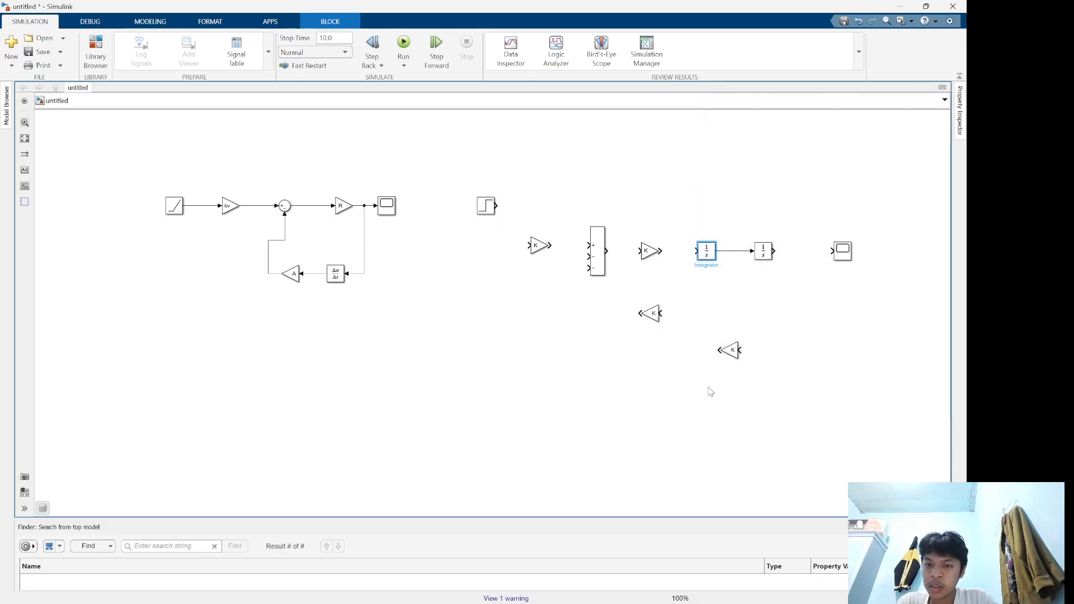
pyautogui.click(705, 339)
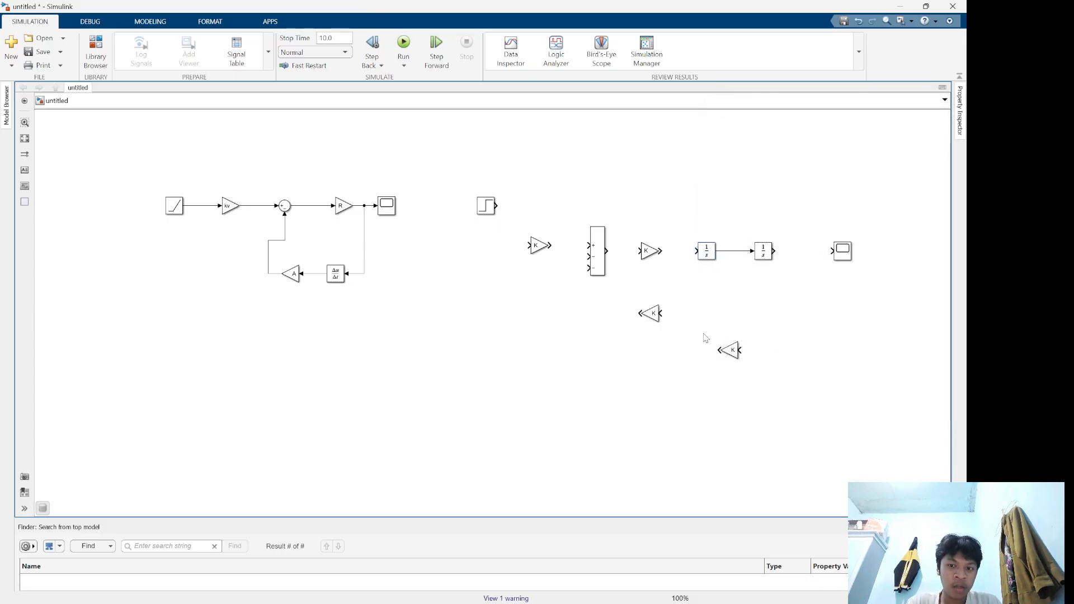
# Wire the forward path from the Step through the input Gain, rectangular Sum, second Gain and both Integrators to the Scope
pyautogui.click(497, 206)
pyautogui.moveTo(497, 206)
pyautogui.mouseDown()
pyautogui.moveTo(526, 249)
pyautogui.moveTo(690, 256)
pyautogui.mouseUp()
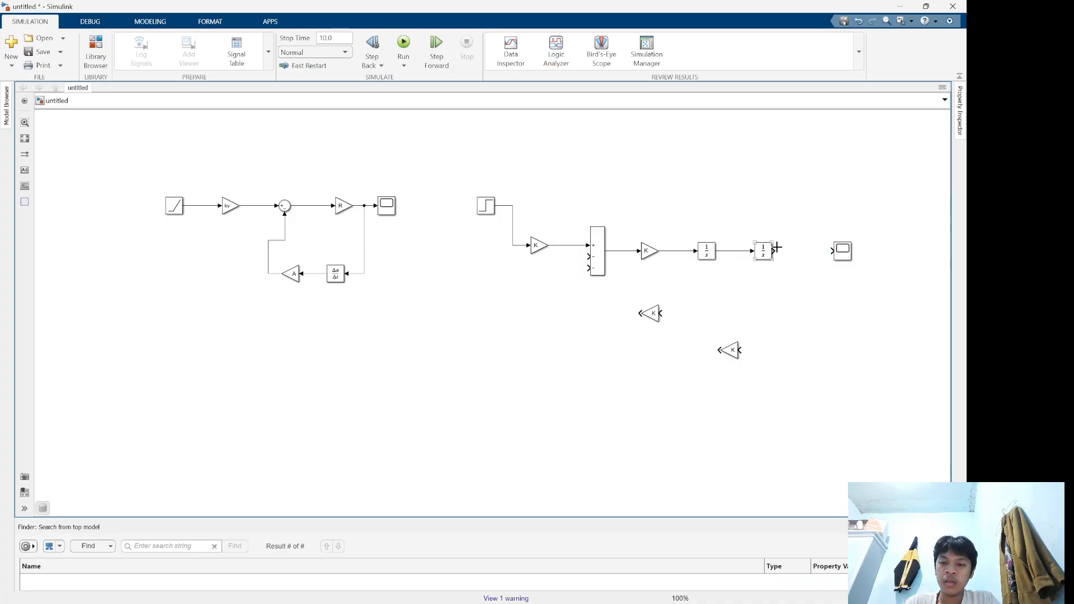
pyautogui.moveTo(775, 251); pyautogui.dragTo(836, 256)
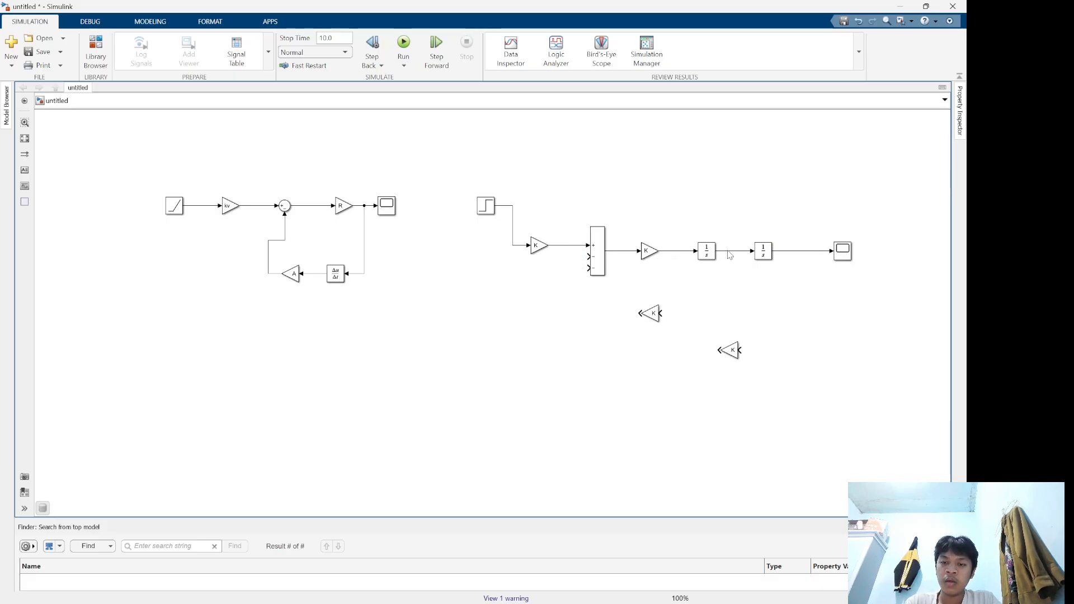
# Wire the first Integrator's output through the upper feedback Gain and the second's through the lower Gain into the Sum's two minus inputs
pyautogui.moveTo(727, 251); pyautogui.dragTo(661, 313)
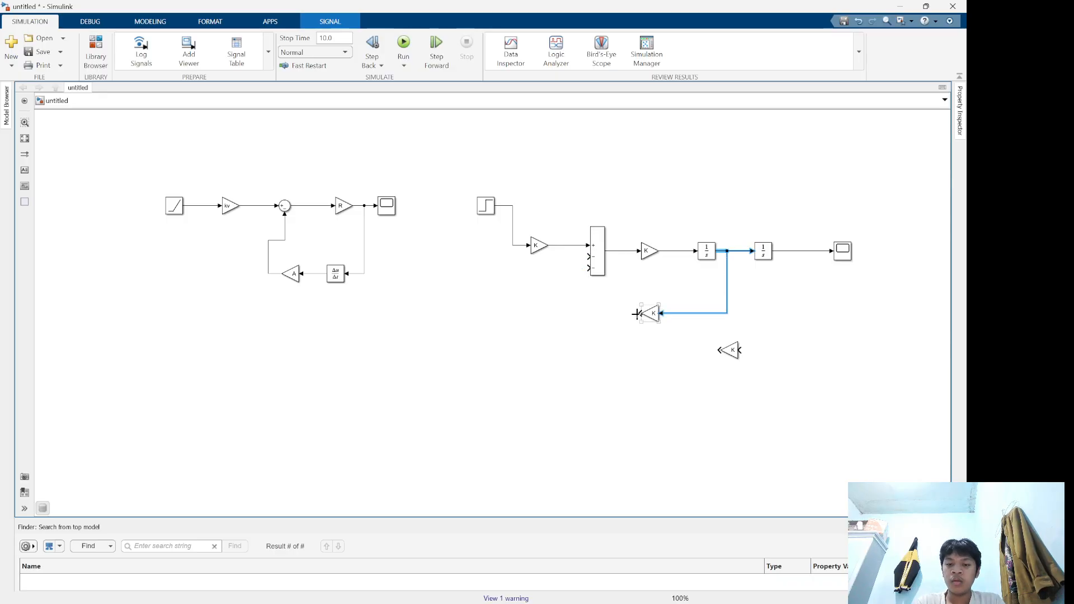
pyautogui.moveTo(637, 313); pyautogui.dragTo(552, 288)
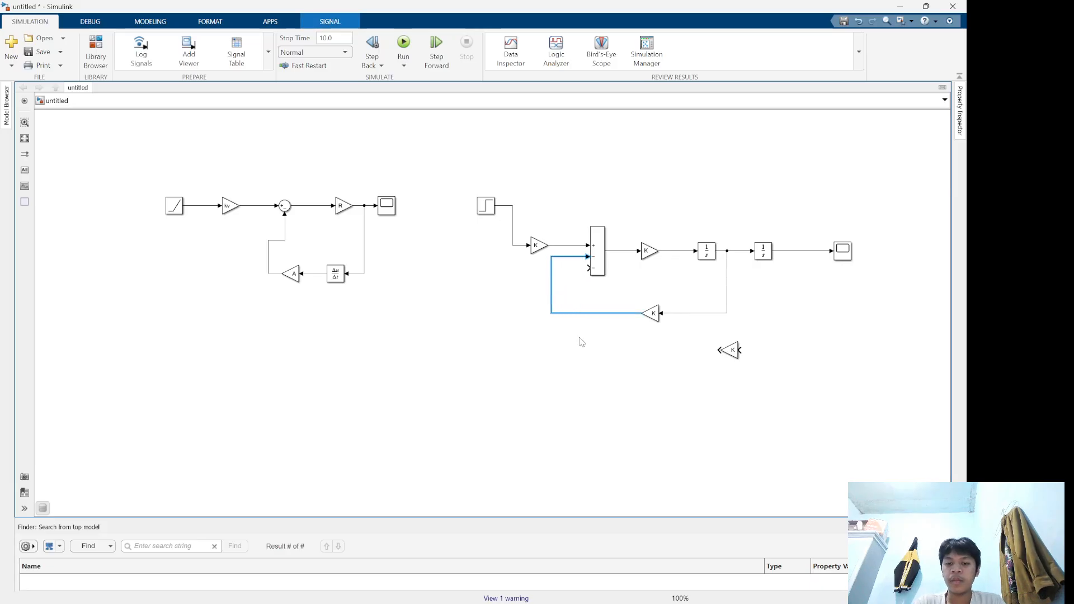
pyautogui.moveTo(579, 337); pyautogui.dragTo(562, 300)
pyautogui.click(577, 298)
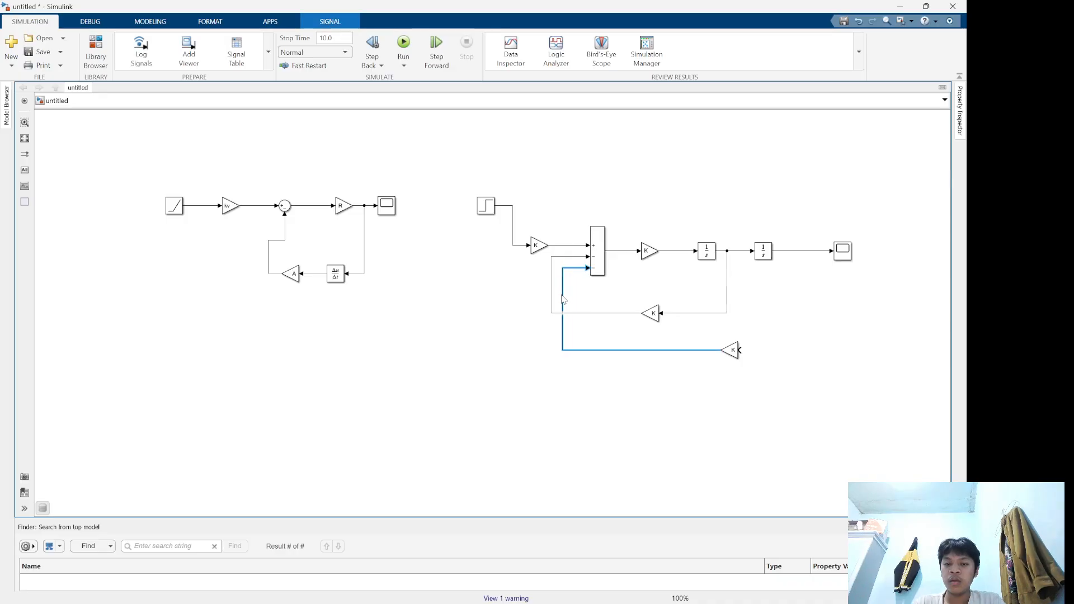
pyautogui.click(616, 297)
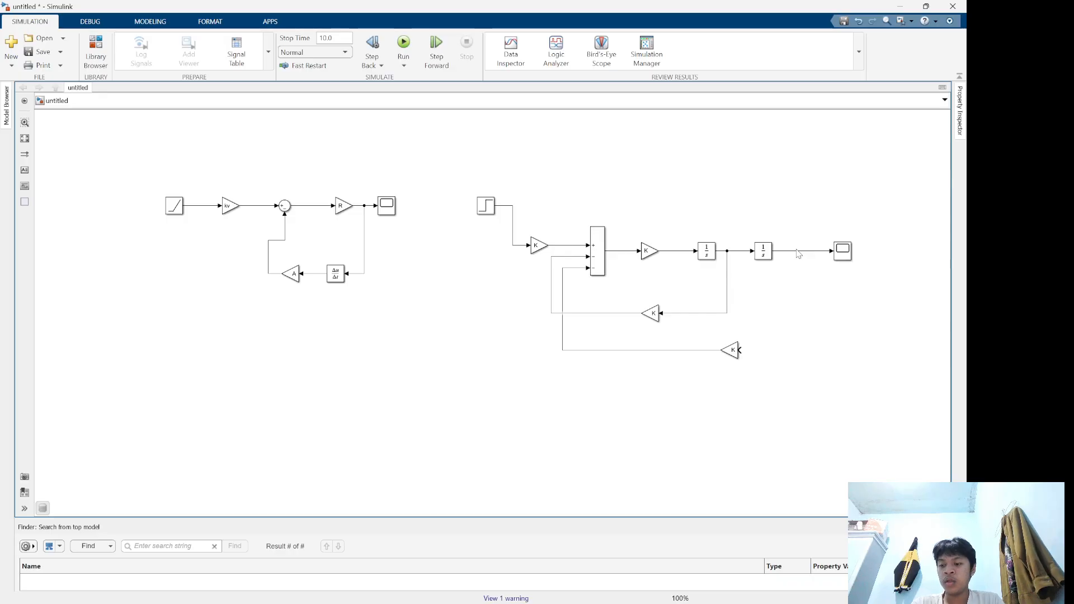
pyautogui.moveTo(798, 252)
pyautogui.mouseDown()
pyautogui.moveTo(803, 271)
pyautogui.moveTo(768, 344)
pyautogui.moveTo(743, 349)
pyautogui.mouseUp()
pyautogui.click(746, 319)
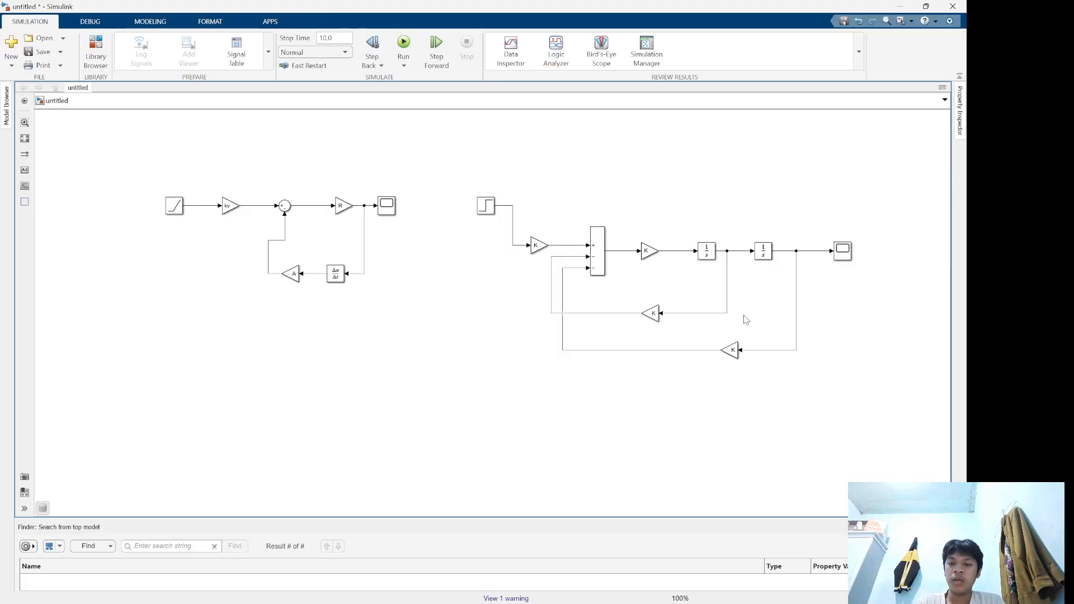
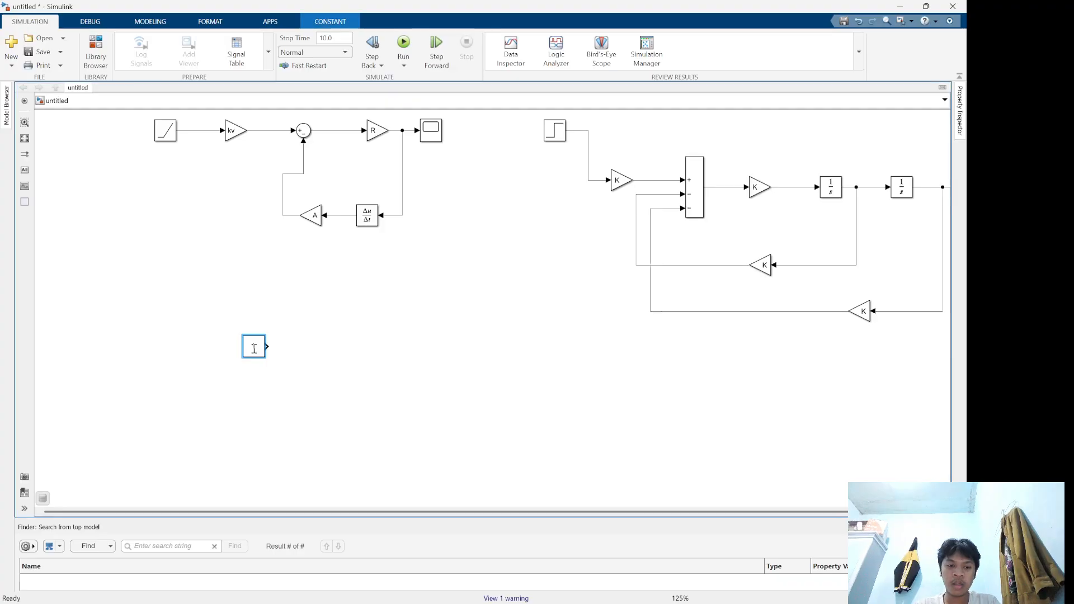
# Add a Sum, a Gain and an Integrator block beside the Constant in the free area under the tank model
pyautogui.doubleClick(289, 357)
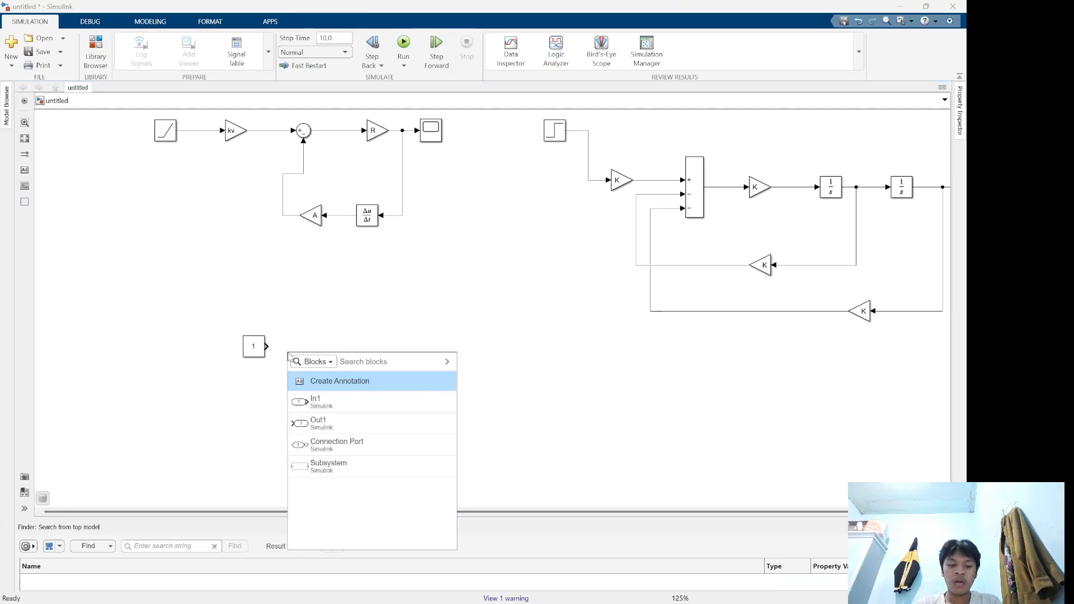
pyautogui.write('sum')
pyautogui.click(353, 376)
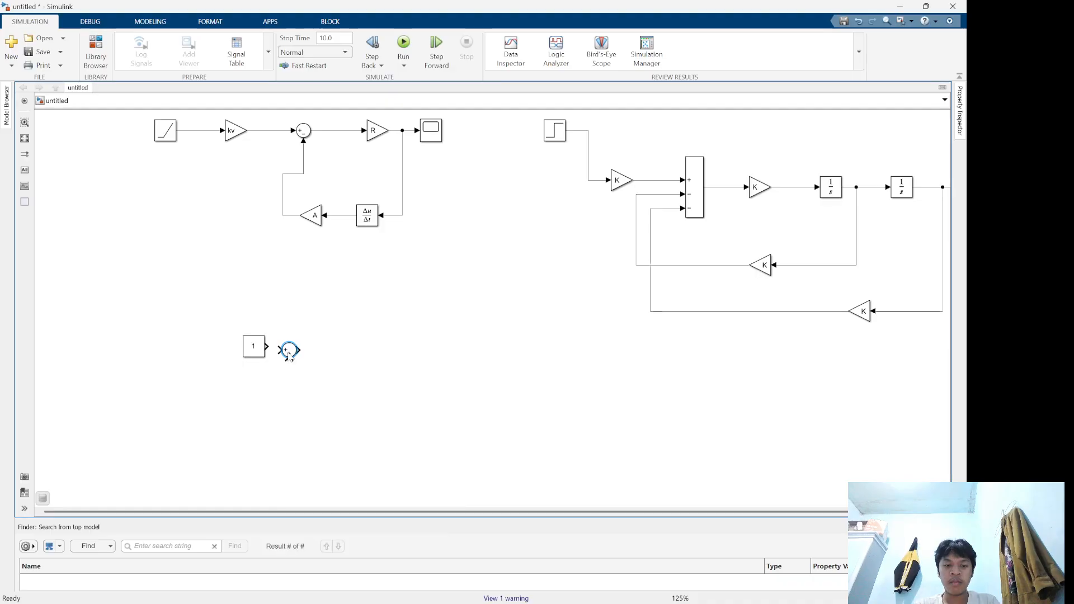
pyautogui.doubleClick(358, 371)
pyautogui.write('gain')
pyautogui.press('Return')
pyautogui.doubleClick(311, 388)
pyautogui.write('int')
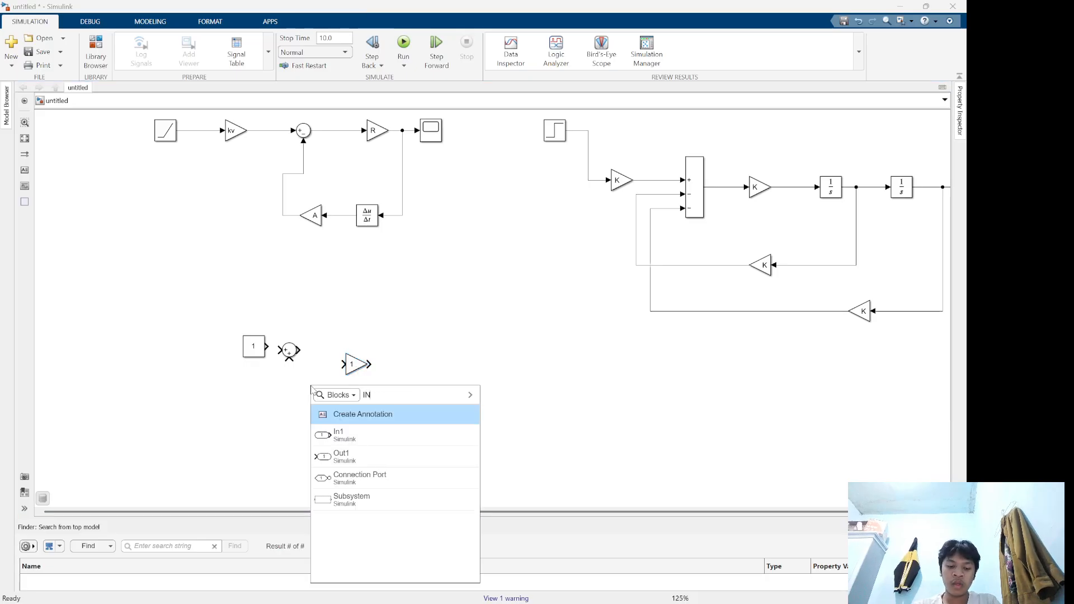
pyautogui.press('Return')
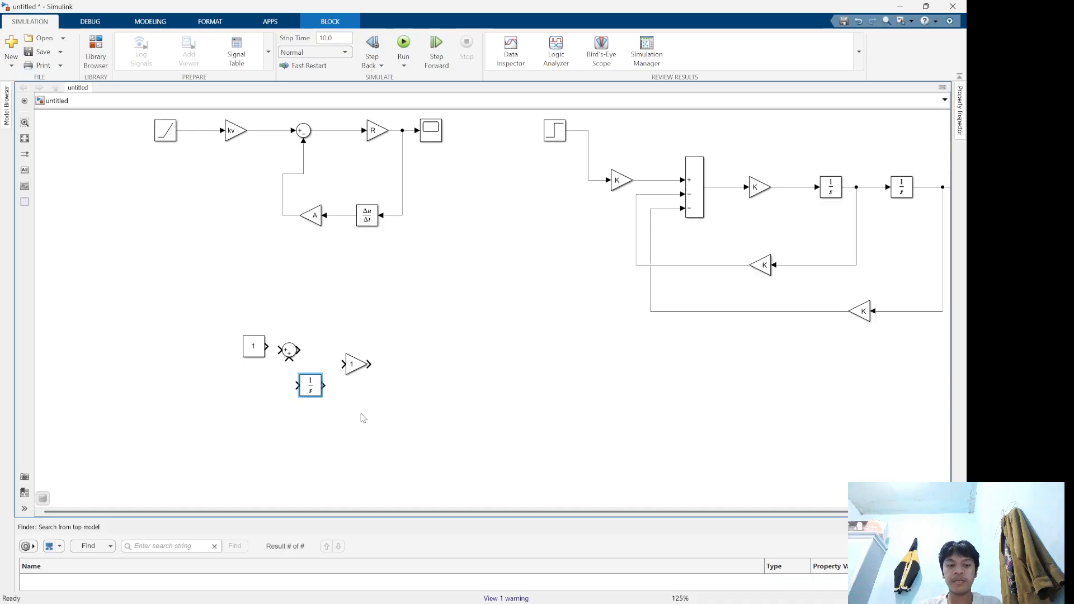
pyautogui.click(363, 419)
# Check the DC motor slide's block diagram and move the Constant block directly below the tank model's Ramp block
pyautogui.hotkey('alt', 'Tab')
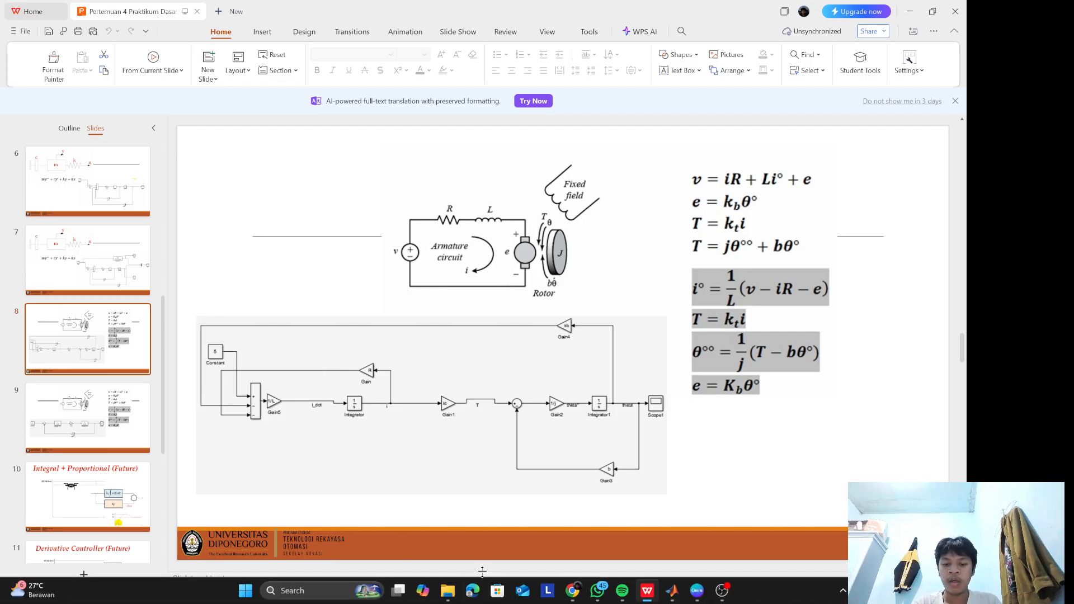
pyautogui.hotkey('alt', 'Tab')
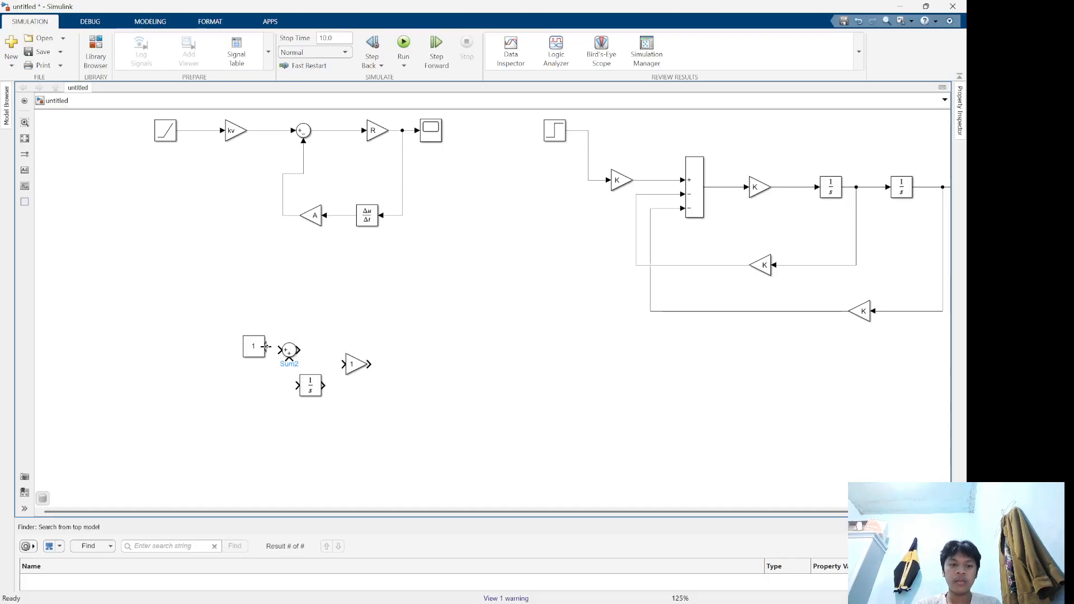
pyautogui.moveTo(259, 349); pyautogui.dragTo(168, 282)
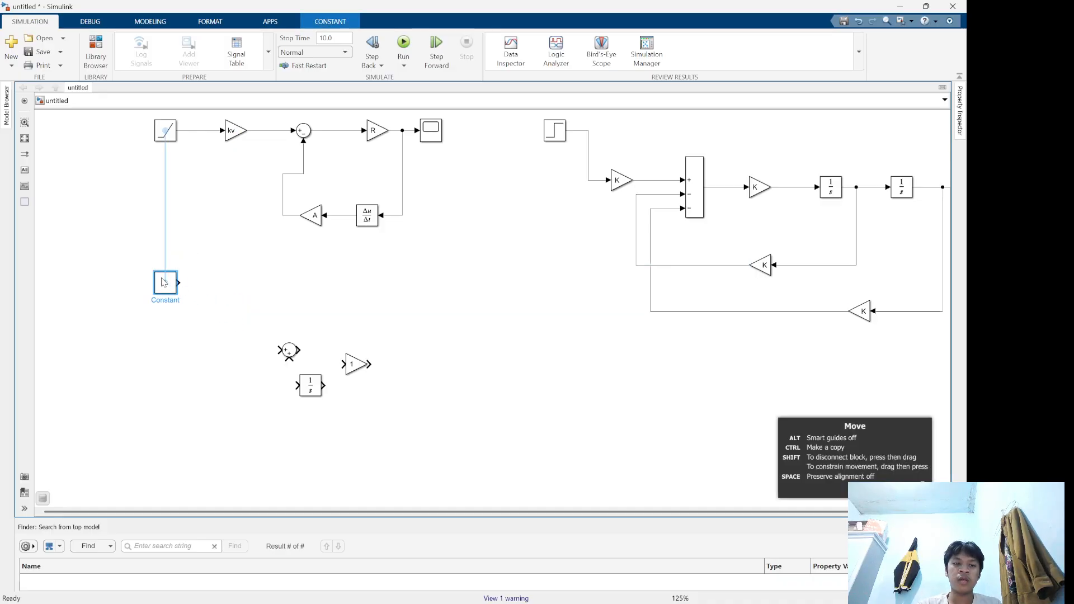
# Set the new Sum block's icon shape to round and its list of signs to |+--
pyautogui.doubleClick(289, 351)
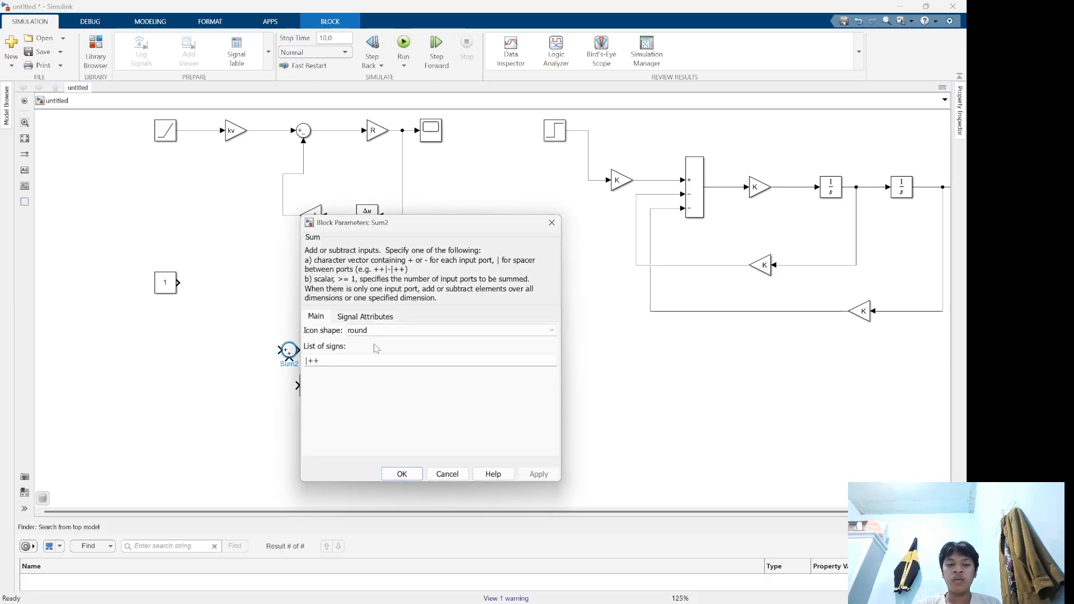
pyautogui.click(377, 332)
pyautogui.click(384, 347)
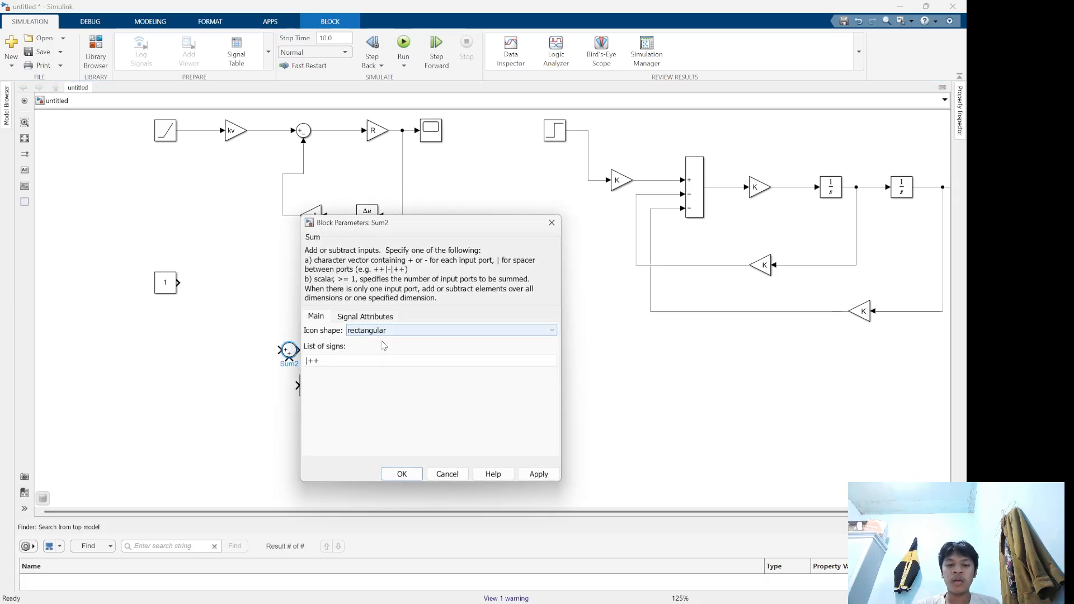
pyautogui.click(375, 331)
pyautogui.click(384, 351)
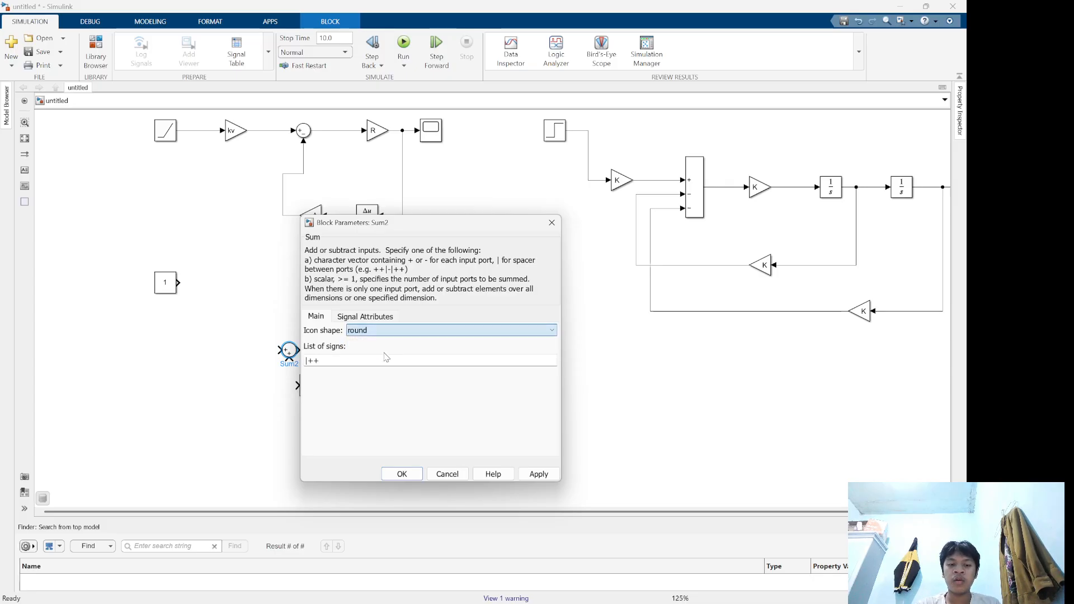
pyautogui.doubleClick(333, 360)
pyautogui.write('|+')
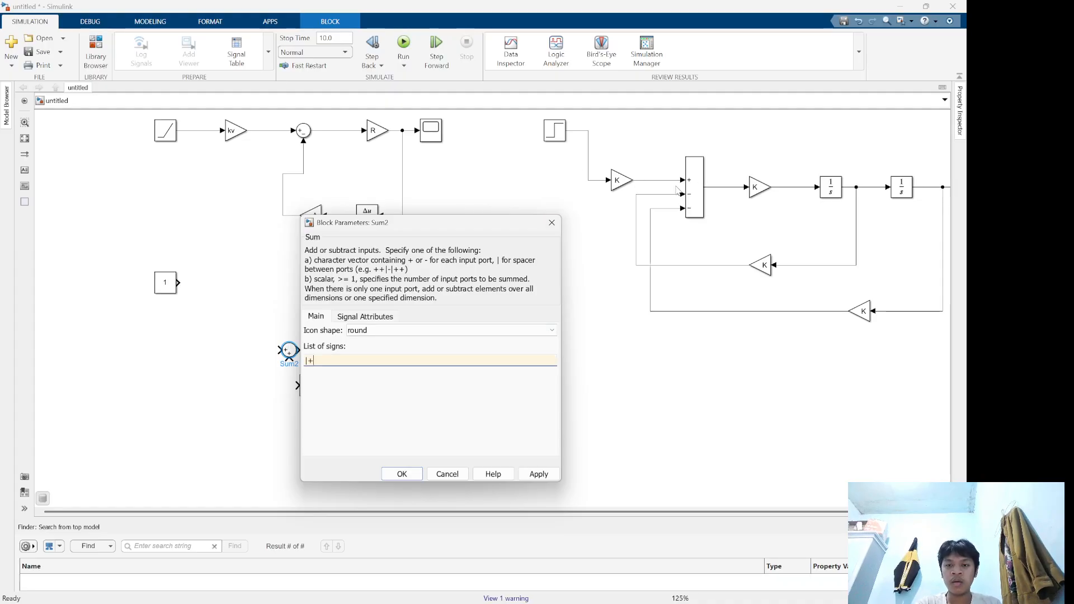
pyautogui.write('--')
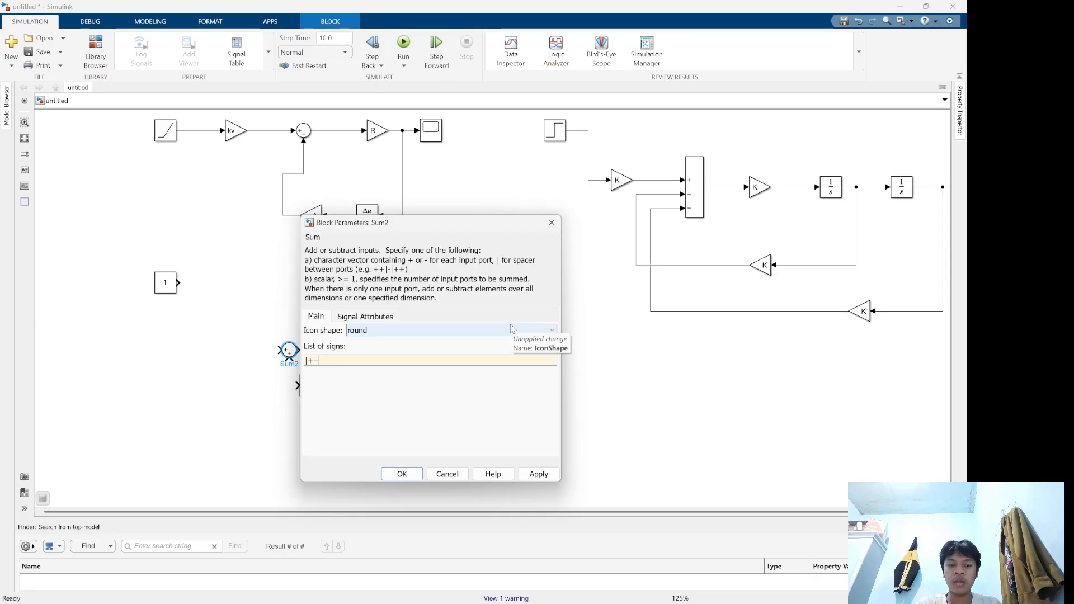
pyautogui.press('Return')
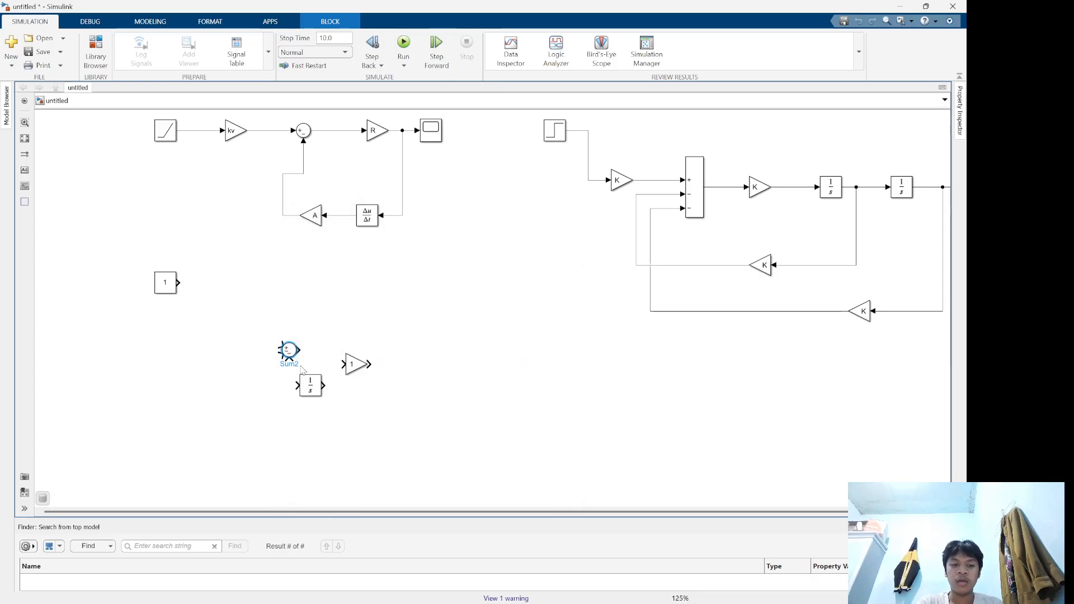
# Stretch the new Sum block into a tall oval and place it just below and to the right of the Constant
pyautogui.moveTo(295, 357); pyautogui.dragTo(304, 401)
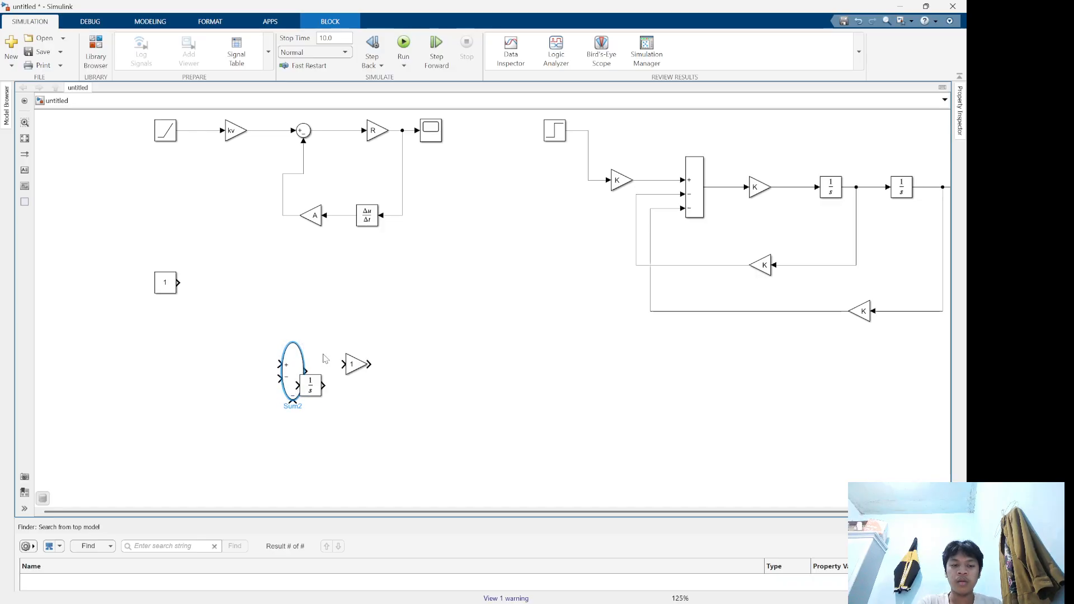
pyautogui.click(307, 346)
pyautogui.moveTo(291, 378); pyautogui.dragTo(226, 331)
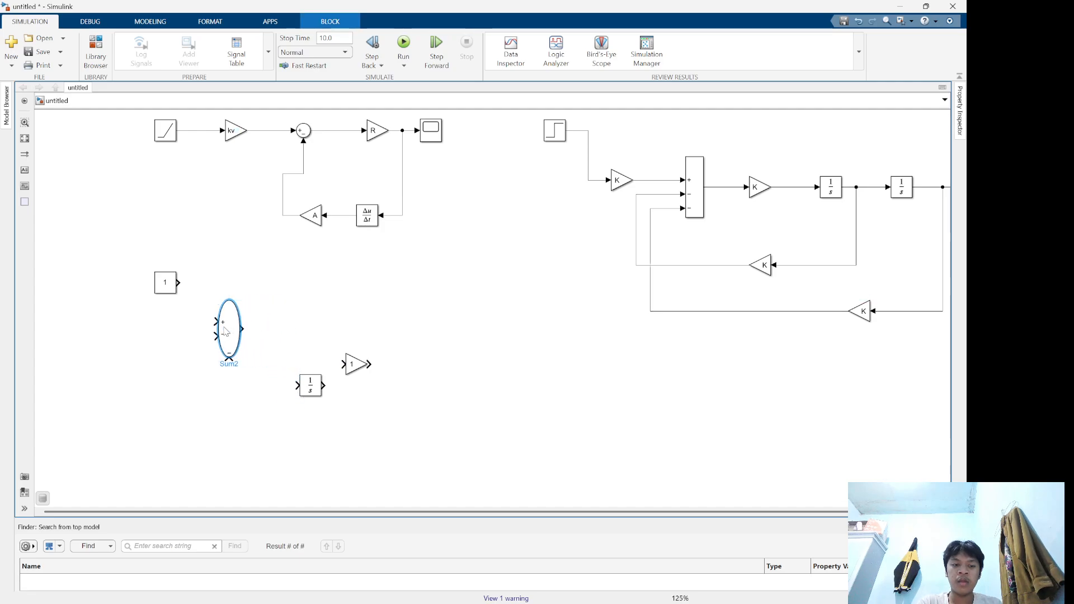
# Line up the new Gain and Integrator to the right of the oval Sum, with the Gain between them
pyautogui.moveTo(295, 336); pyautogui.dragTo(324, 399)
pyautogui.click(352, 365)
pyautogui.moveTo(353, 366); pyautogui.dragTo(303, 325)
pyautogui.moveTo(378, 359); pyautogui.dragTo(396, 332)
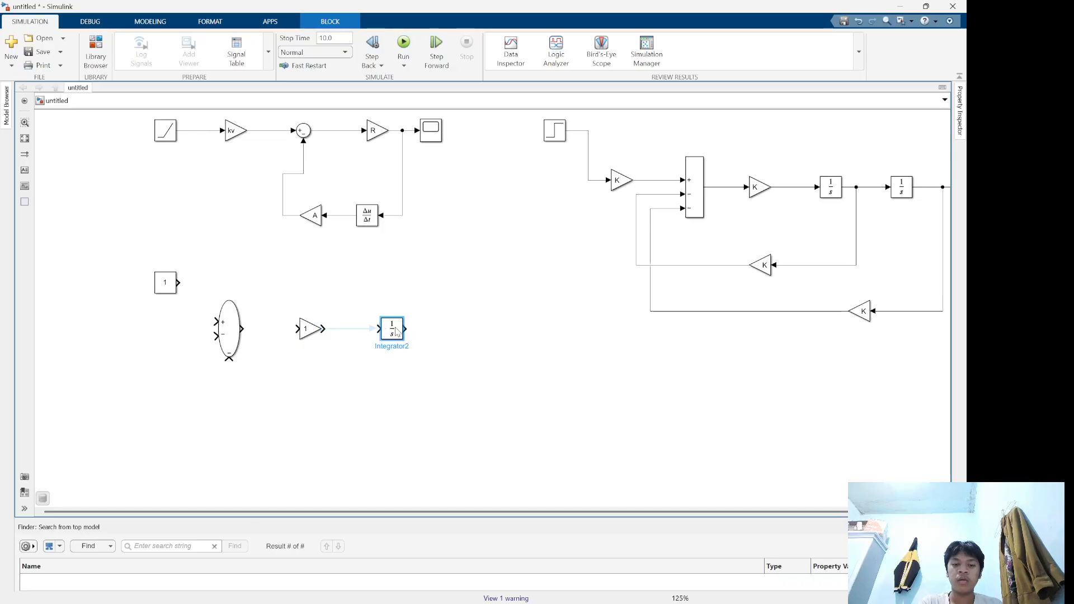
pyautogui.click(310, 380)
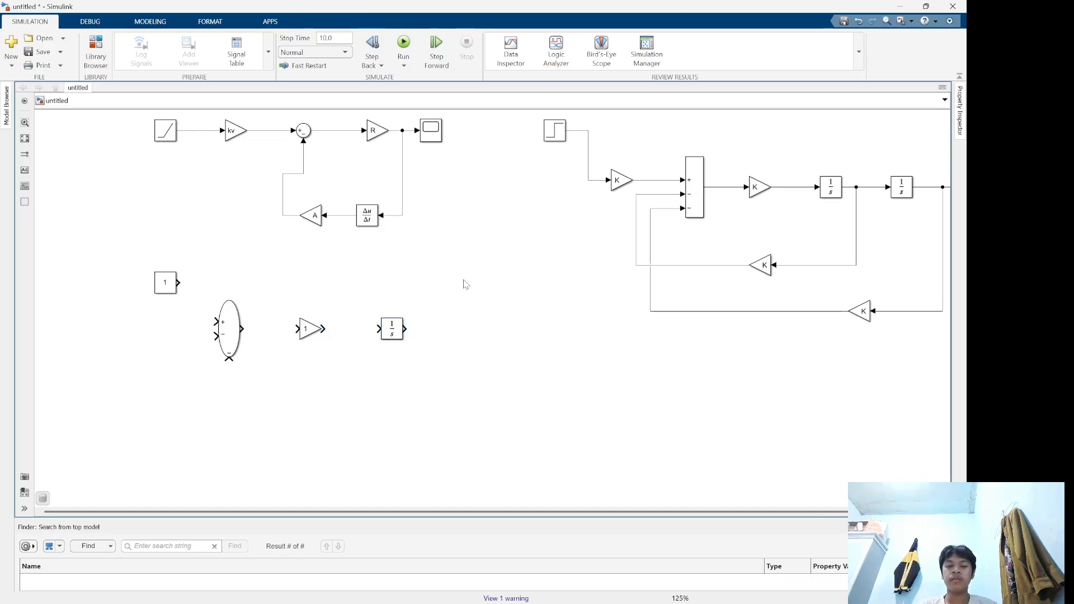
# Check the DC motor slide and try to create a model workspace variable named 1/L for the Gain beside the oval Sum
pyautogui.hotkey('alt', 'Tab')
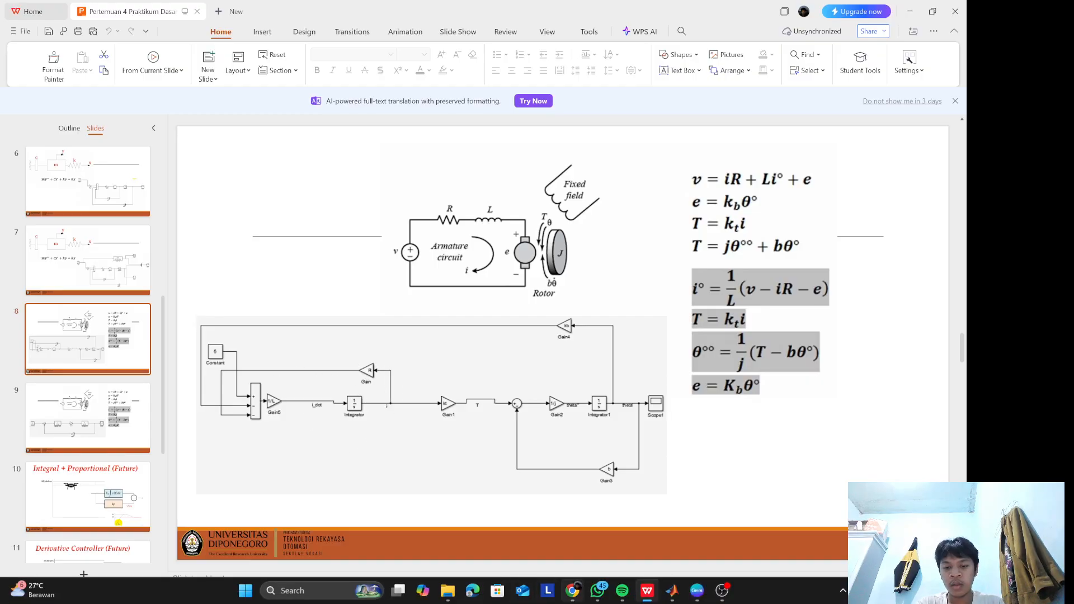
pyautogui.hotkey('alt', 'Tab')
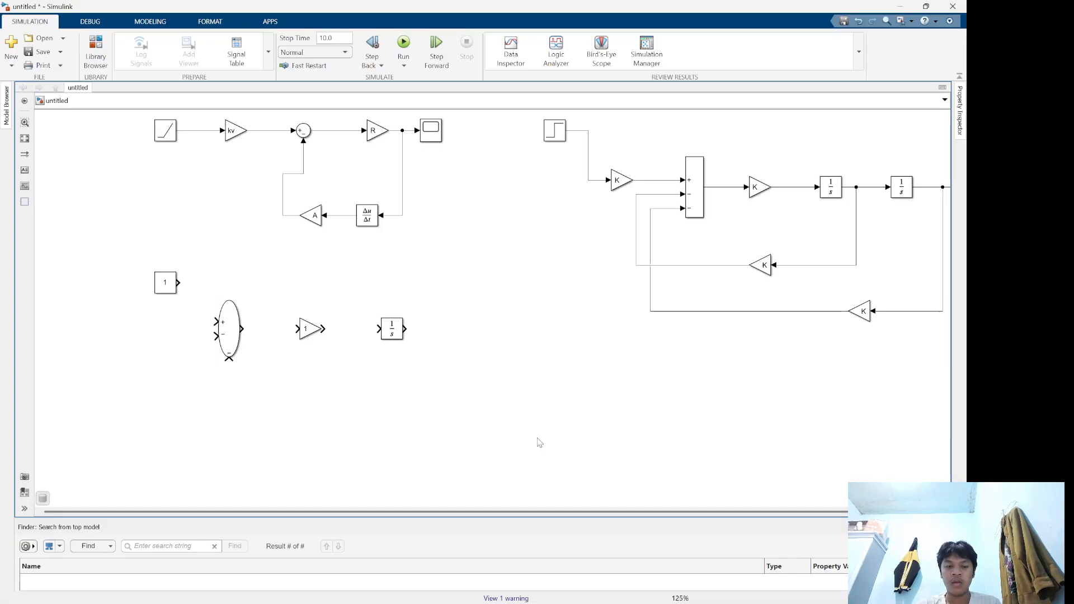
pyautogui.doubleClick(310, 328)
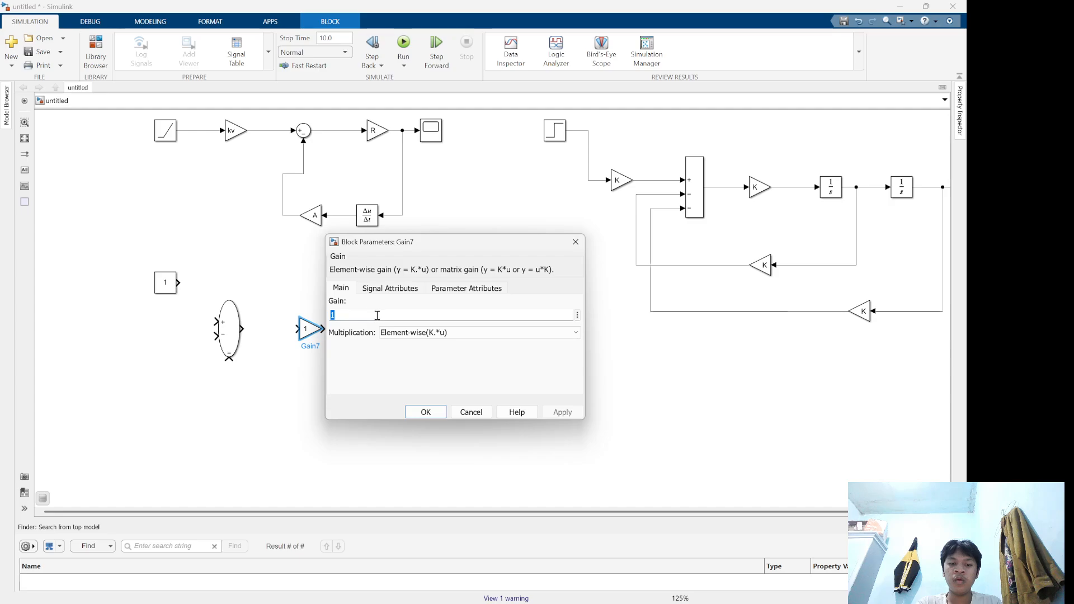
pyautogui.click(577, 316)
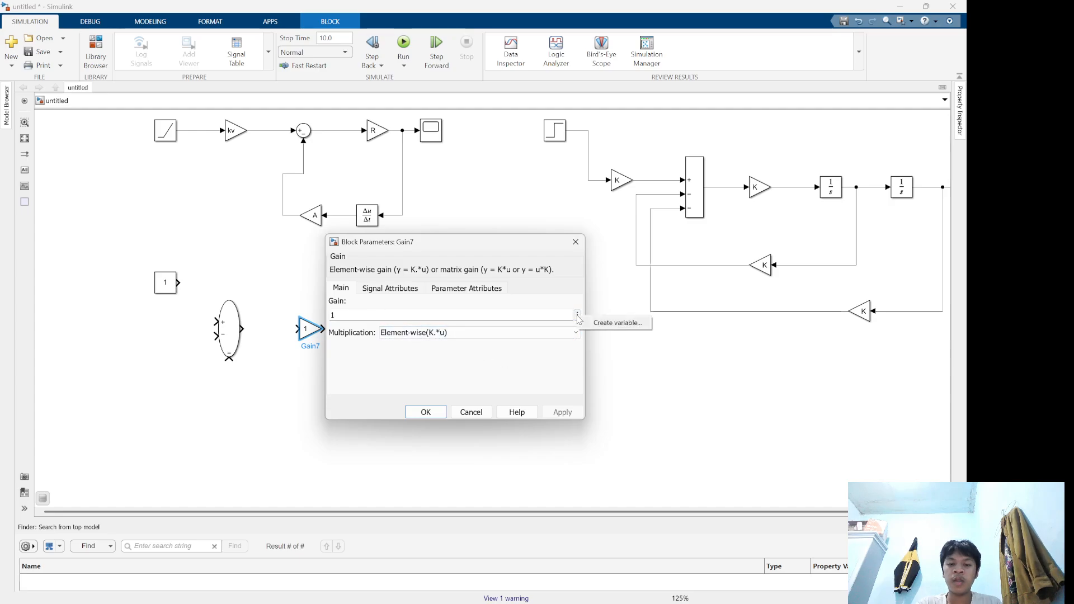
pyautogui.click(612, 323)
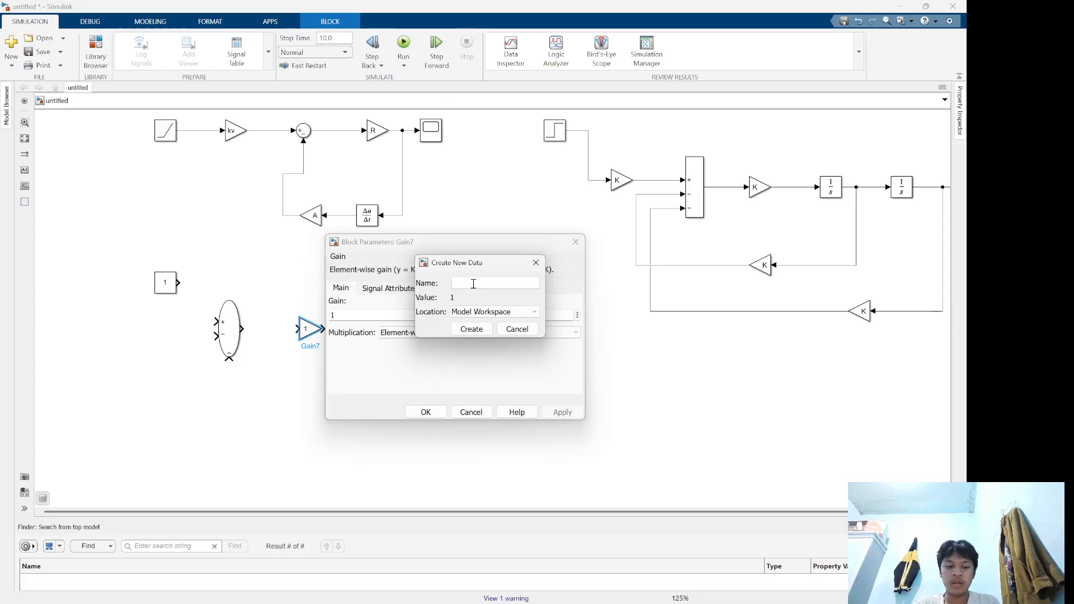
pyautogui.write('1/L')
pyautogui.click(468, 329)
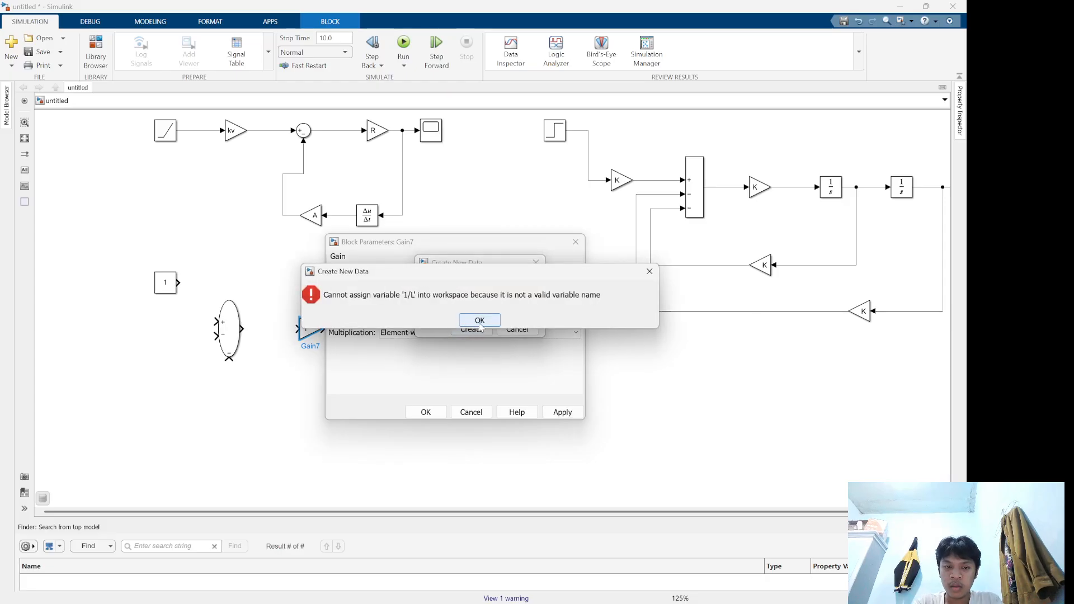
pyautogui.click(479, 321)
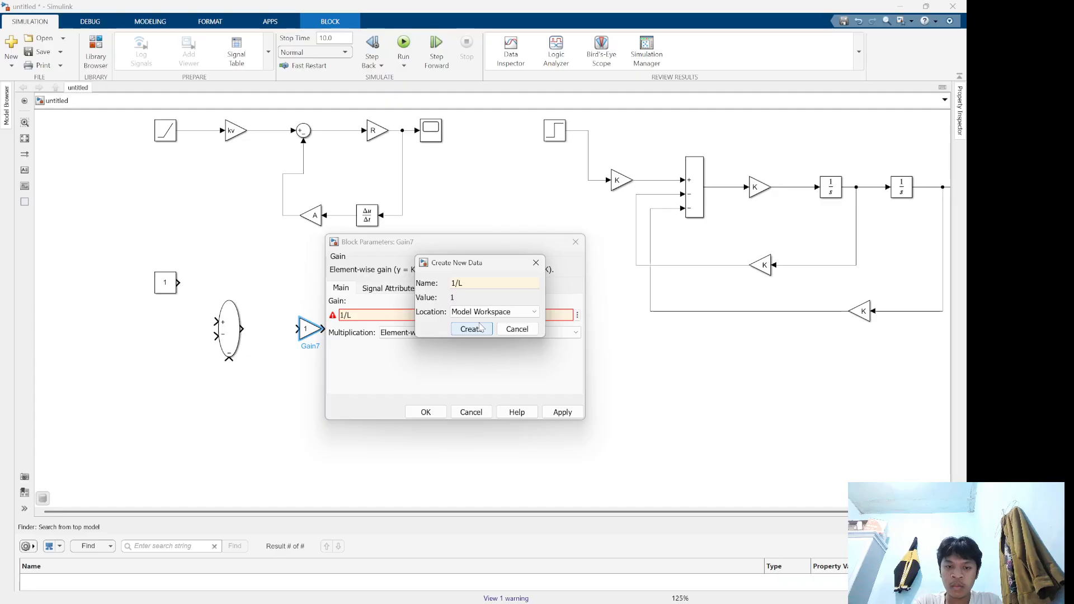
pyautogui.click(505, 331)
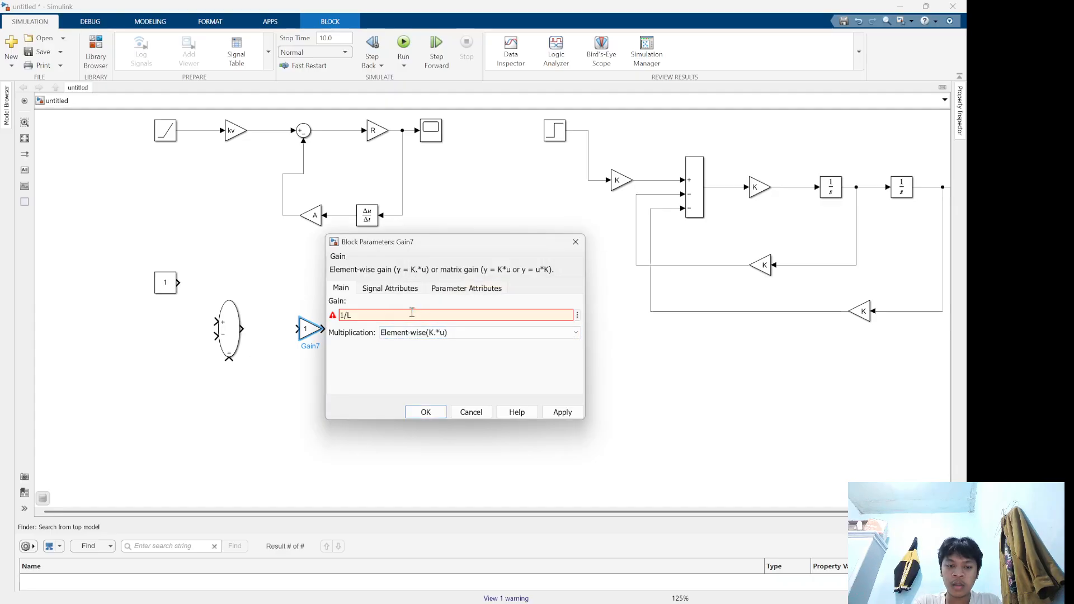
# Set the gain of the Gain block between the oval Sum and the Integrator to 1/L
pyautogui.click(369, 315)
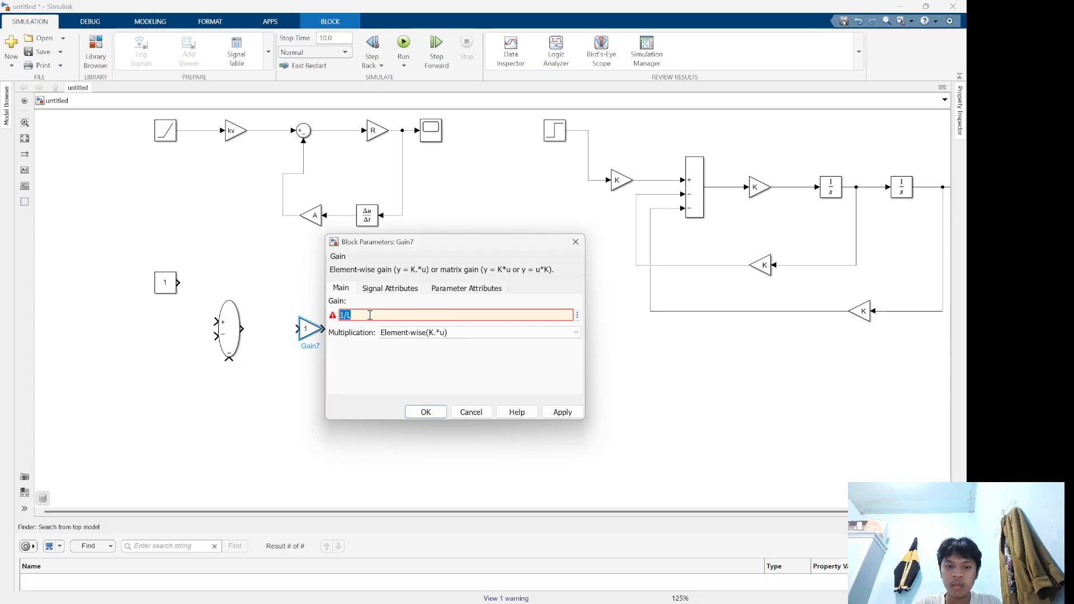
pyautogui.write('11')
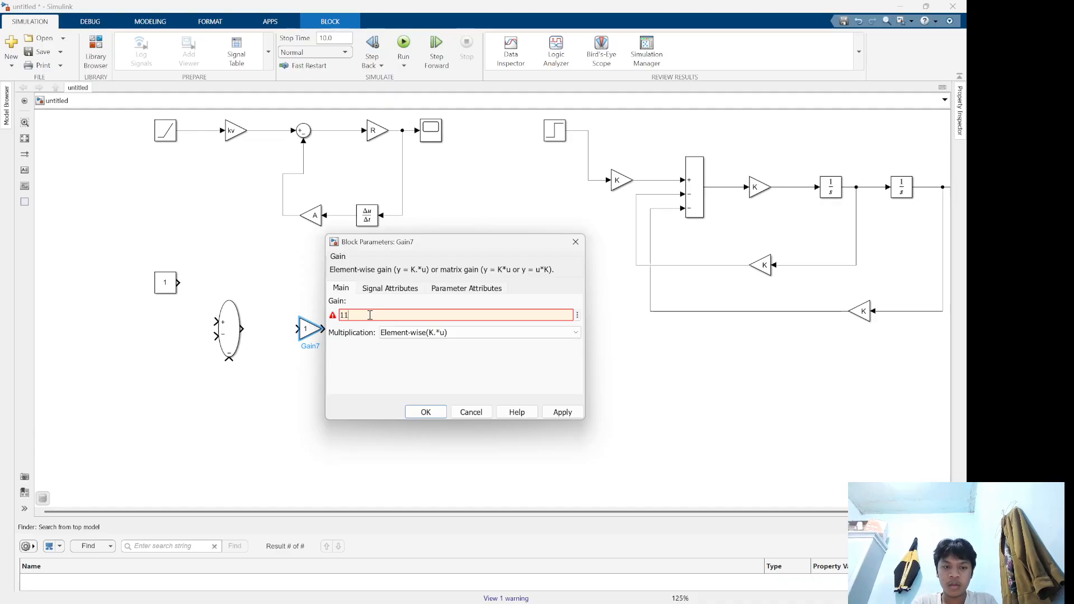
pyautogui.press('BackSpace')
pyautogui.press('BackSpace')
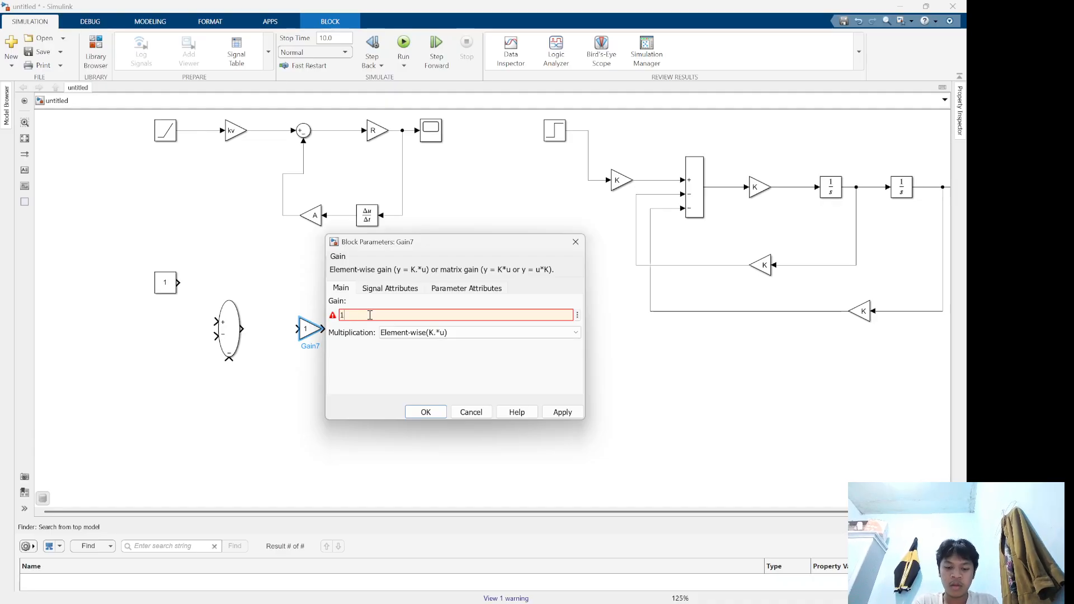
pyautogui.write('1/L')
pyautogui.press('Return')
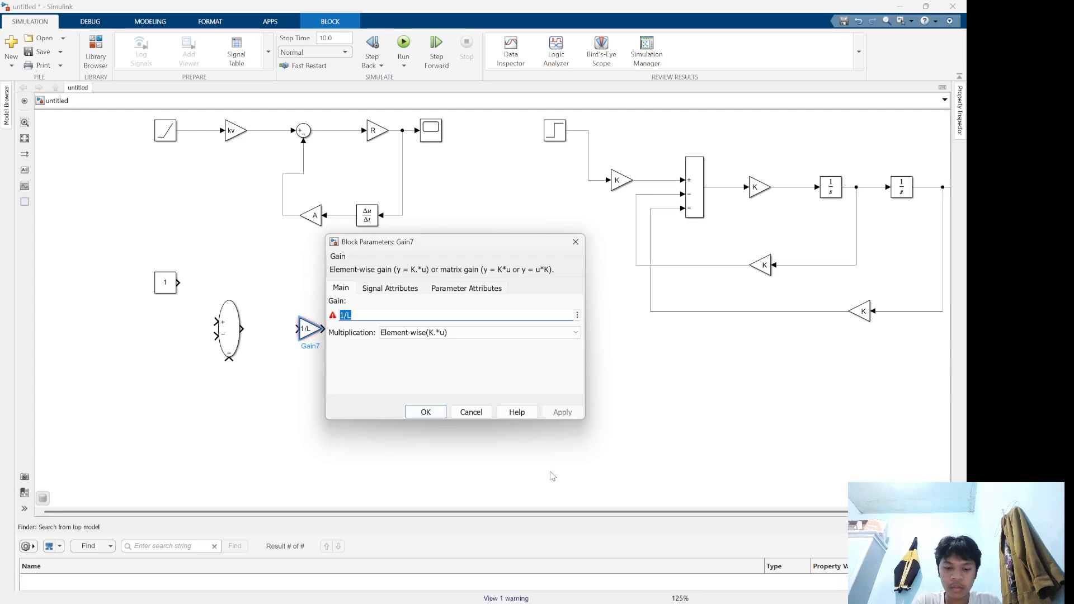
# Recheck the DC motor diagram on the slide and define variable L with value 1 in the model workspace for the 1/L Gain
pyautogui.hotkey('alt', 'Tab')
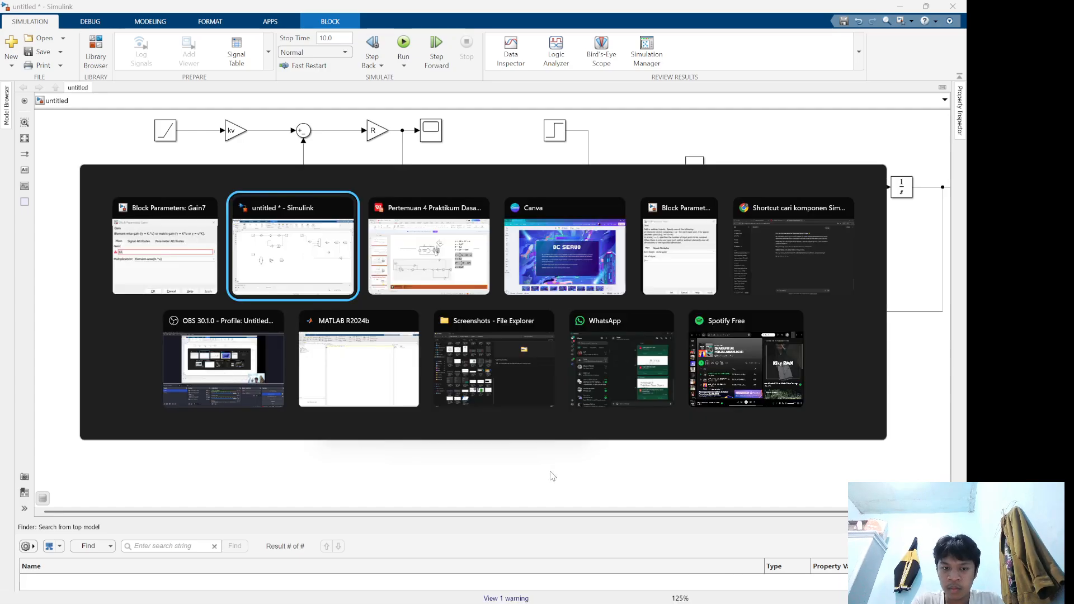
pyautogui.hotkey('alt', 'Tab')
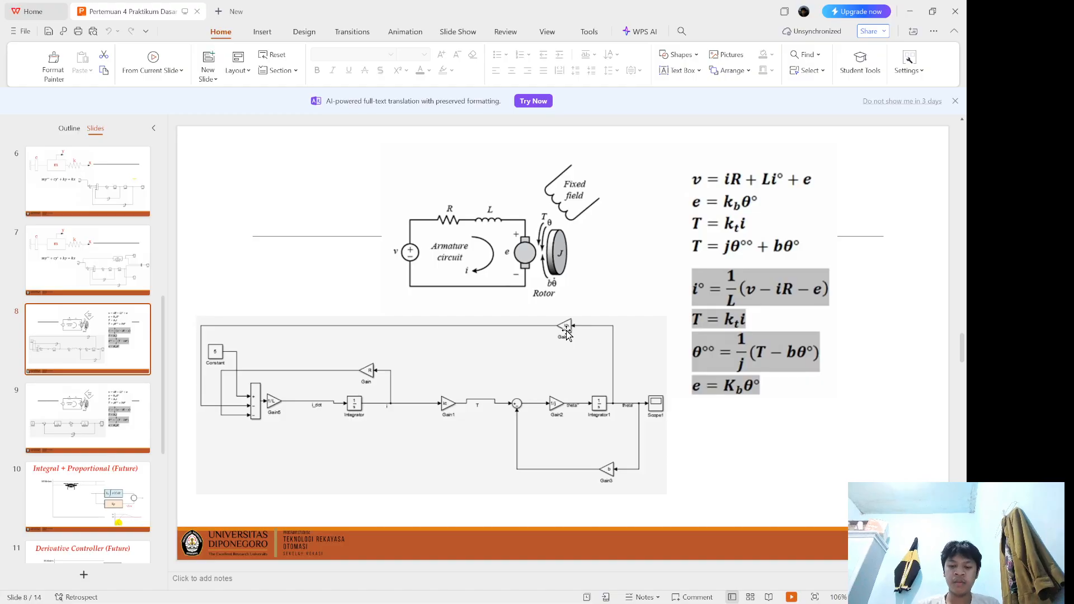
pyautogui.hotkey('alt', 'Tab')
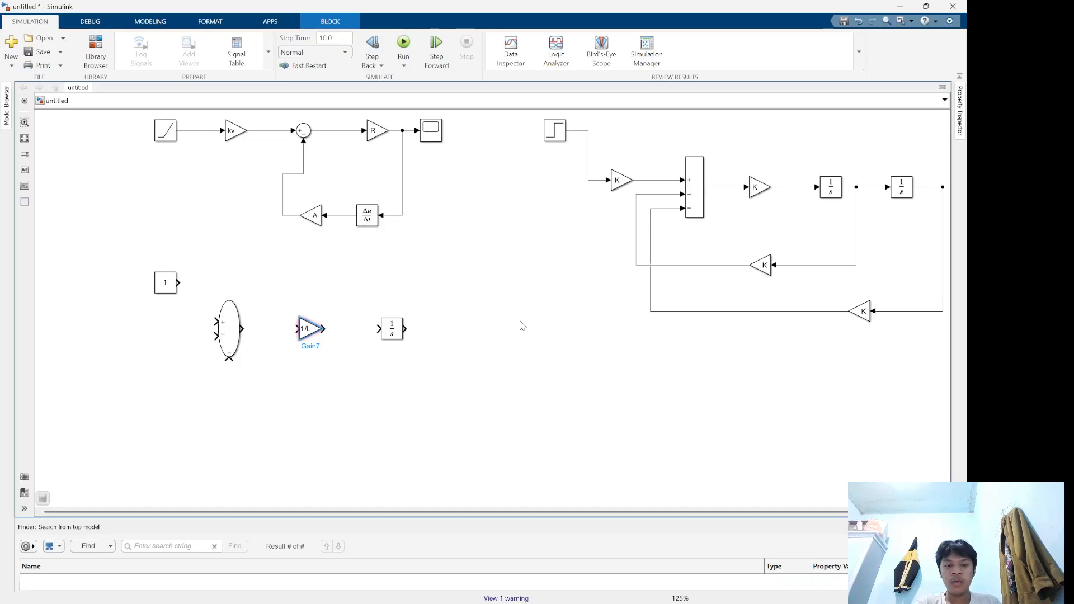
pyautogui.click(302, 330)
pyautogui.doubleClick(306, 332)
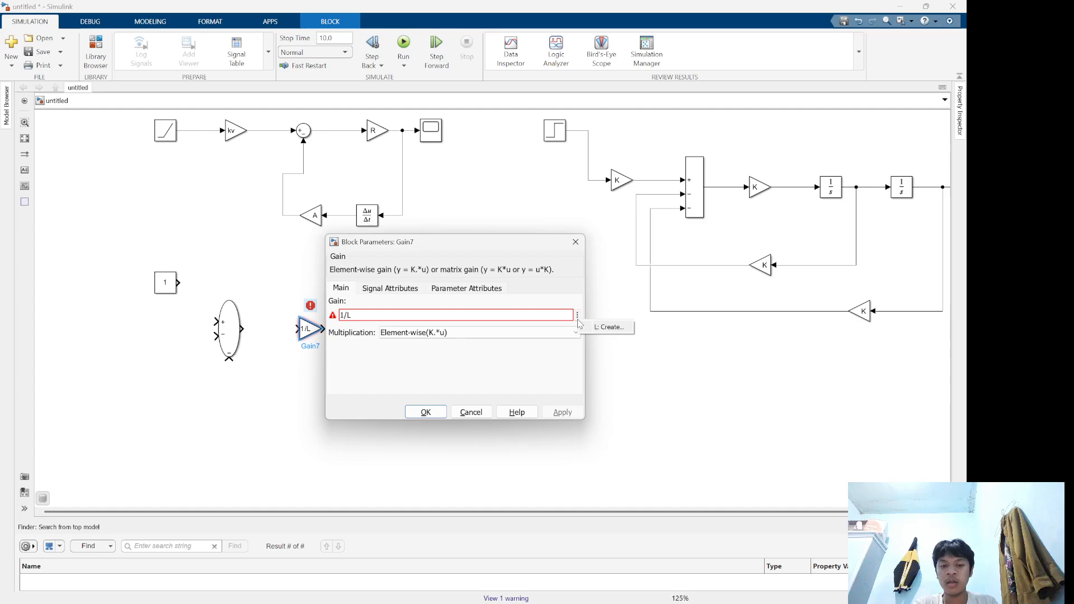
pyautogui.click(519, 333)
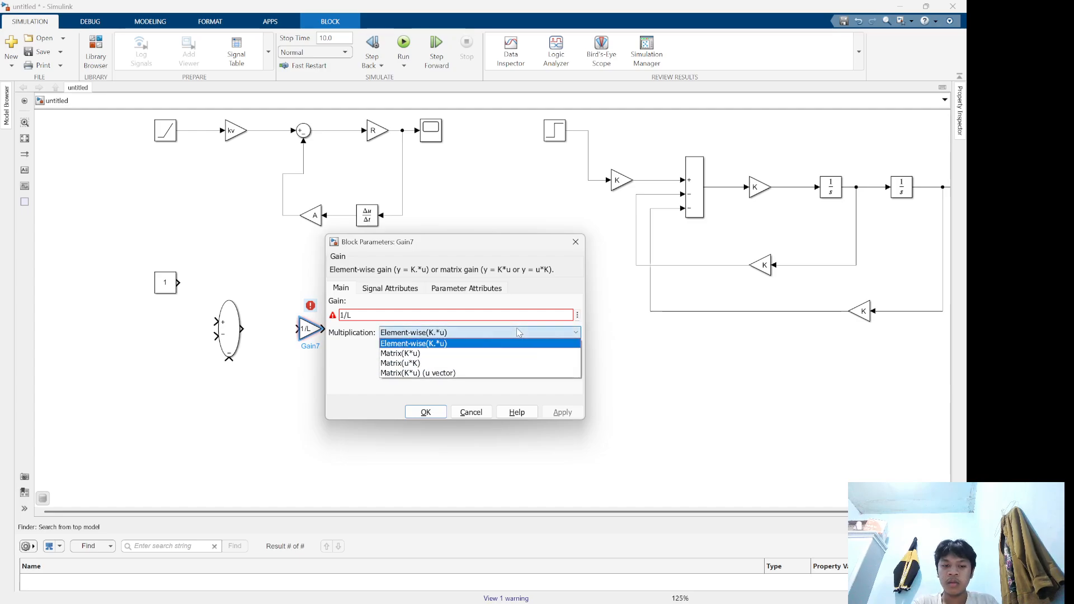
pyautogui.click(510, 391)
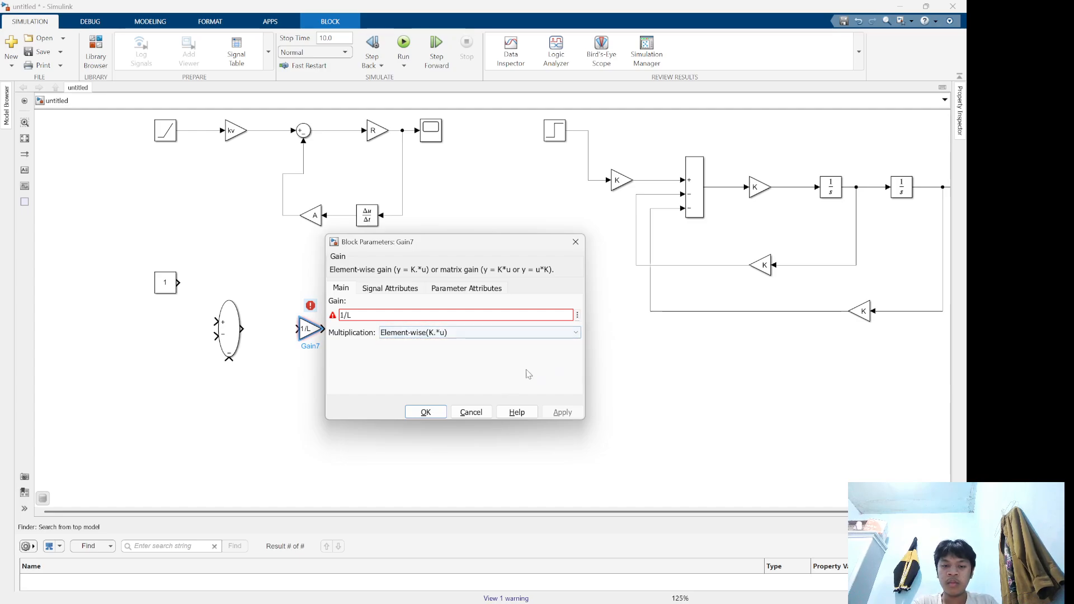
pyautogui.click(577, 316)
pyautogui.click(596, 328)
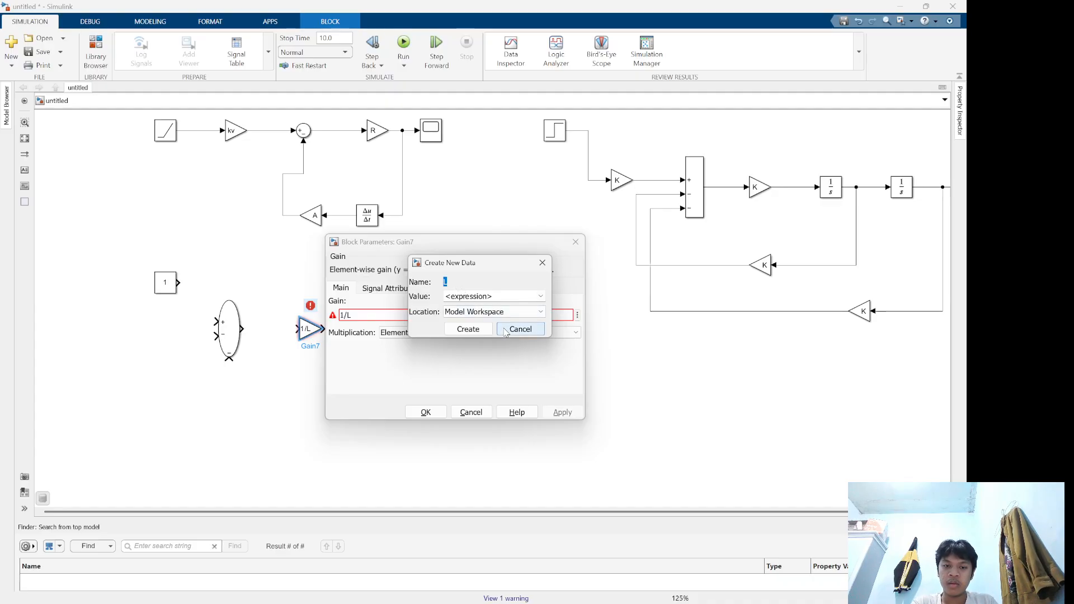
pyautogui.press('Tab')
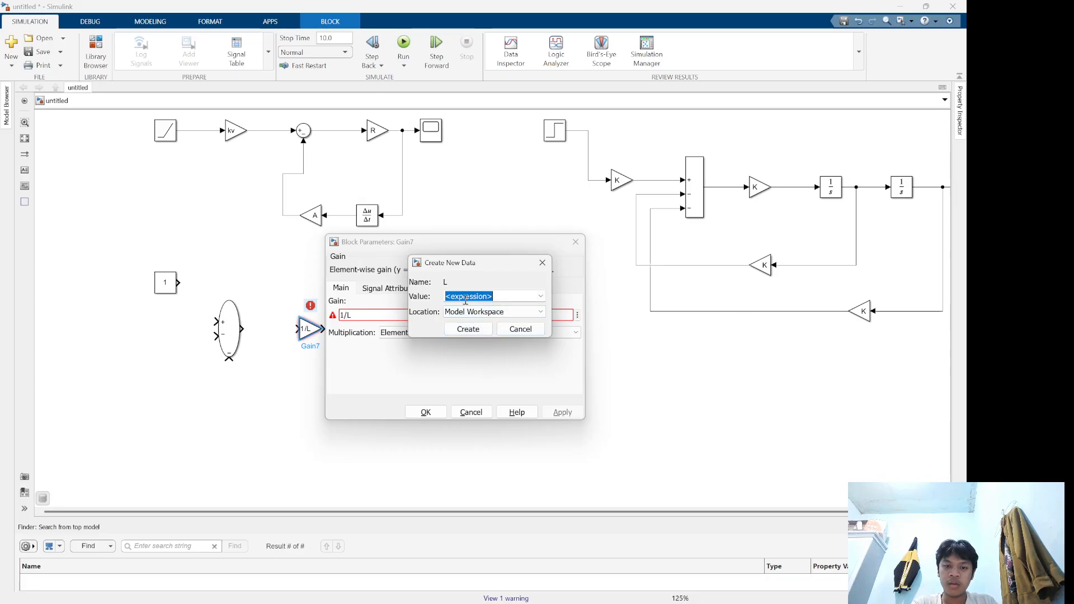
pyautogui.write('1')
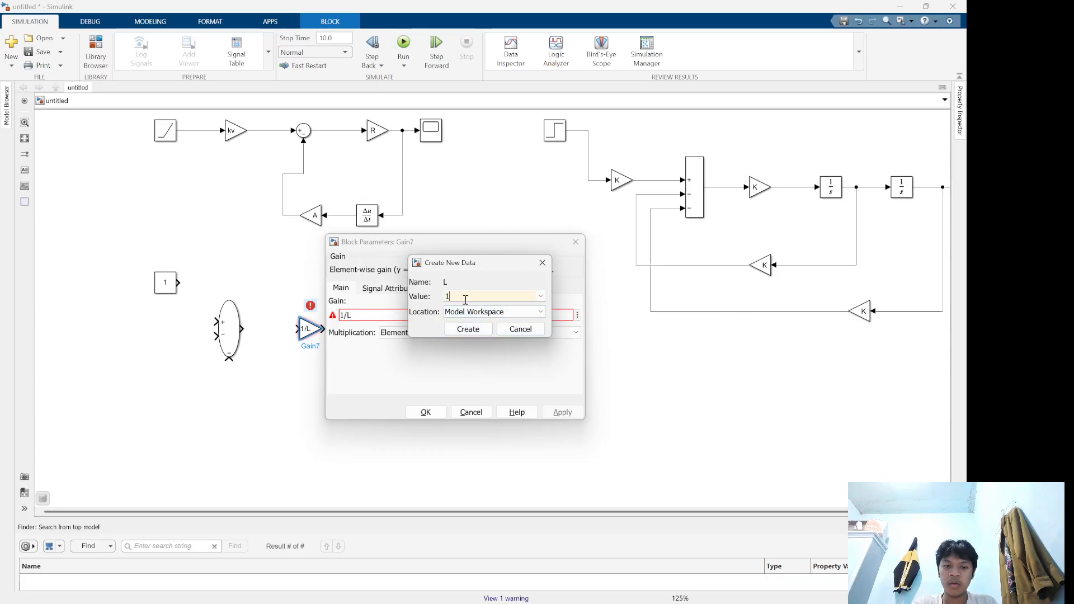
pyautogui.click(469, 330)
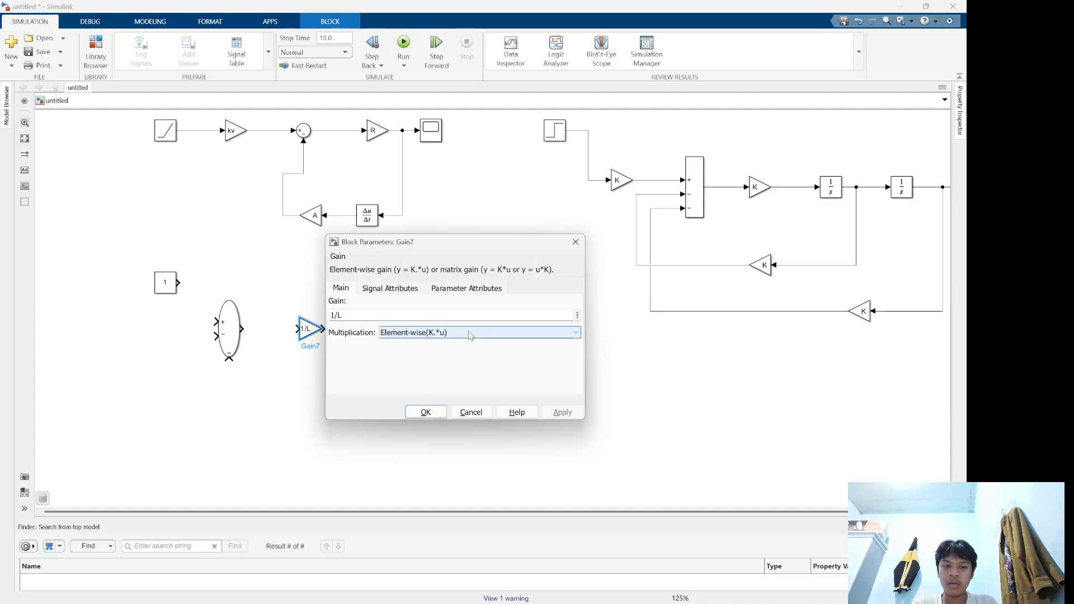
pyautogui.click(429, 413)
# Check how variable L is defined in the 1/L Gain's block parameters
pyautogui.click(373, 380)
pyautogui.doubleClick(306, 330)
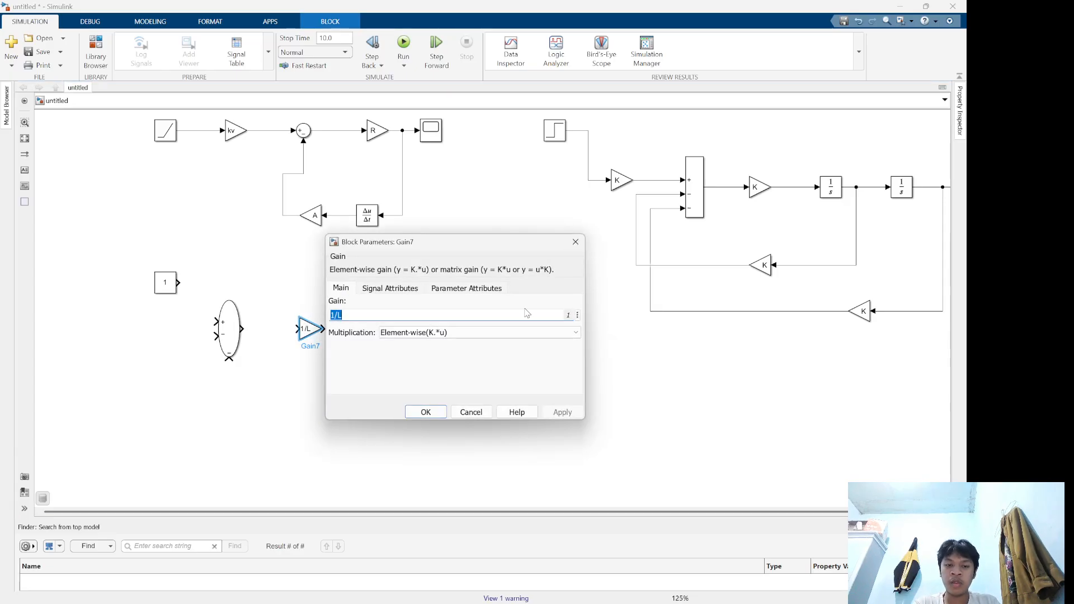
pyautogui.click(578, 317)
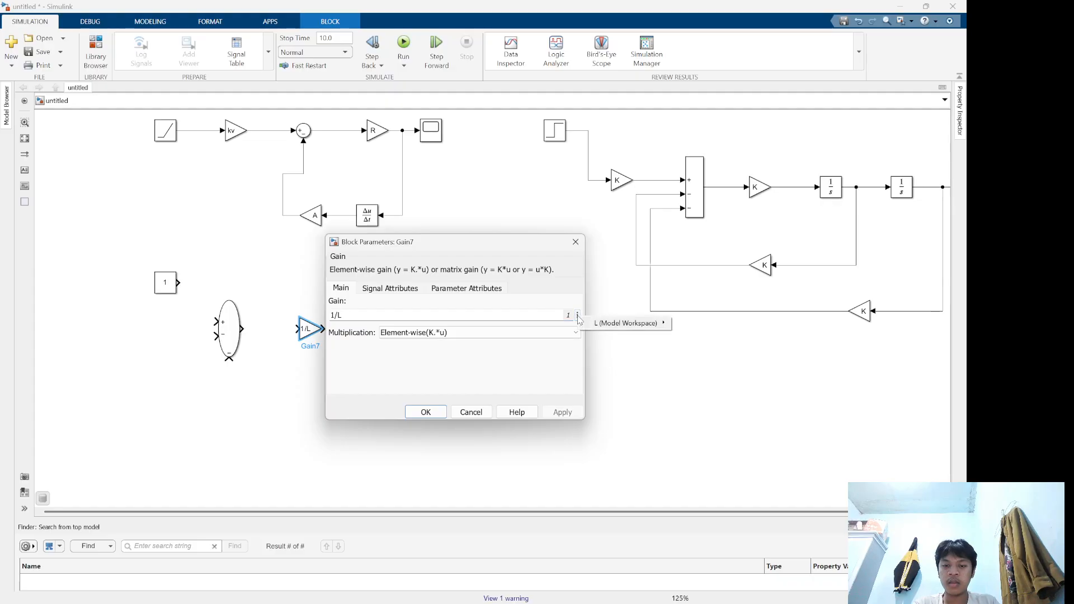
pyautogui.moveTo(647, 326)
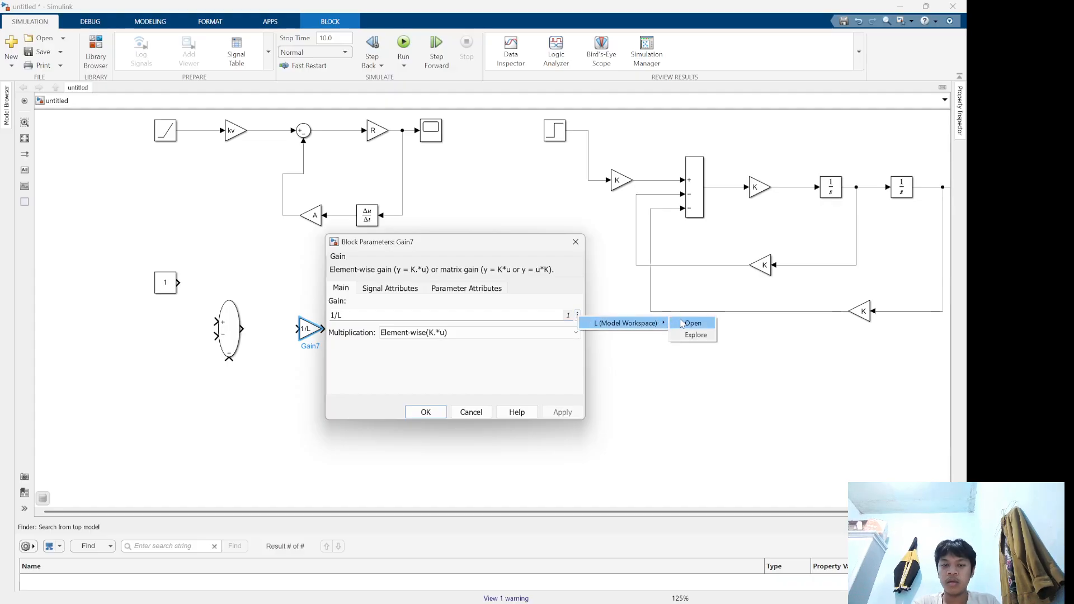
pyautogui.click(576, 243)
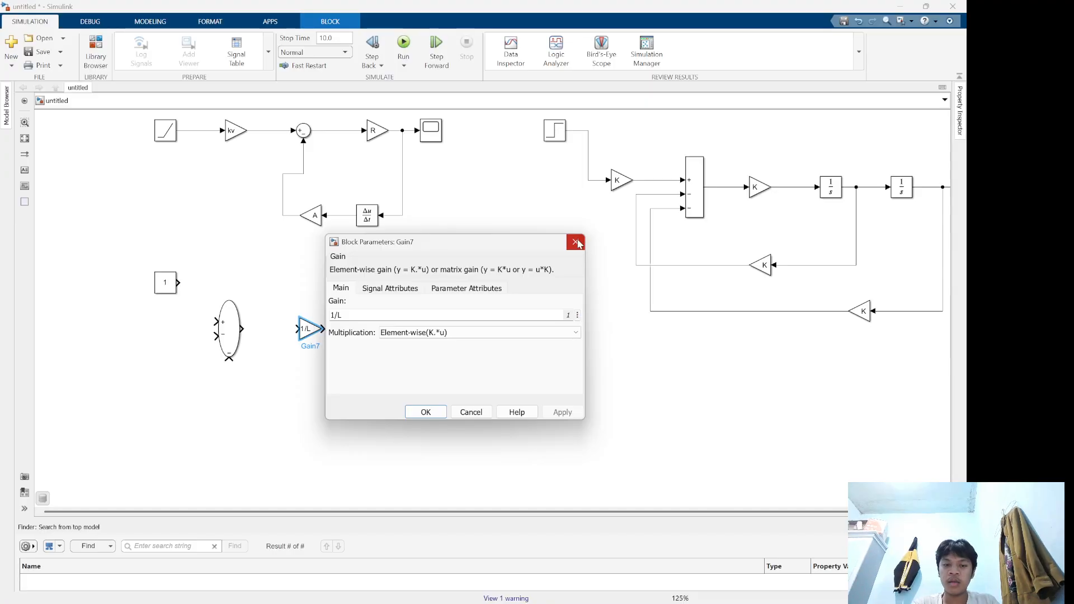
pyautogui.click(483, 415)
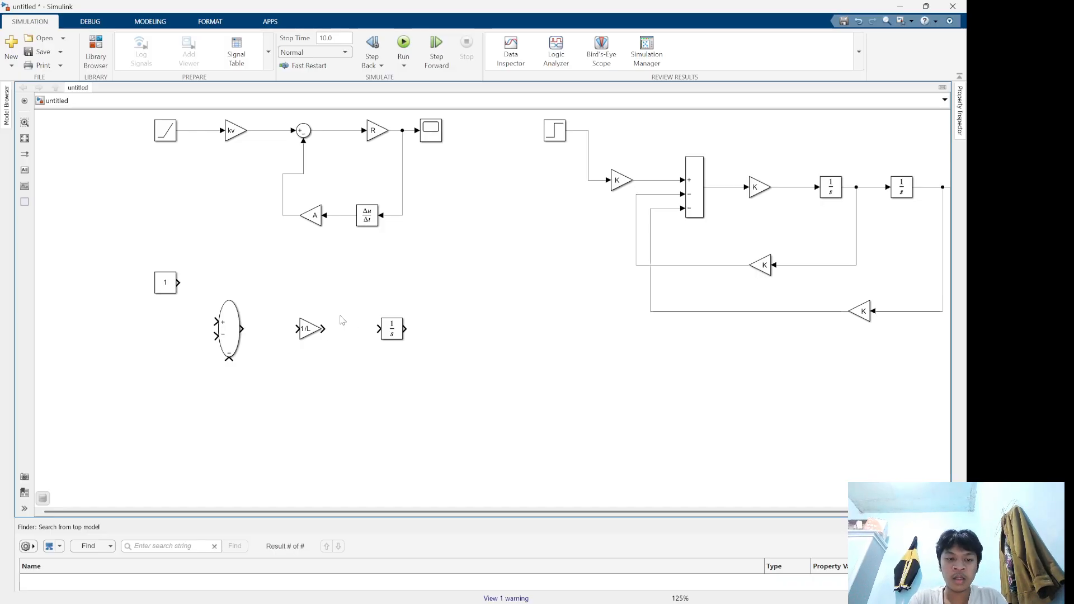
# Place a copy of the 1/L Gain just above it, flip it to face left, and set its gain to R
pyautogui.click(311, 329)
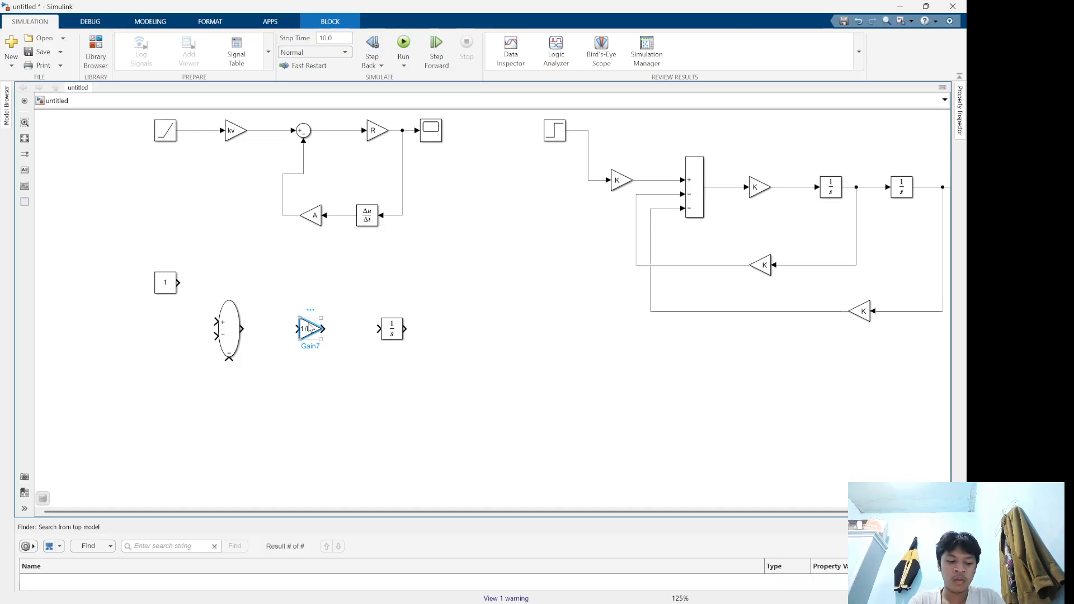
pyautogui.moveTo(311, 309)
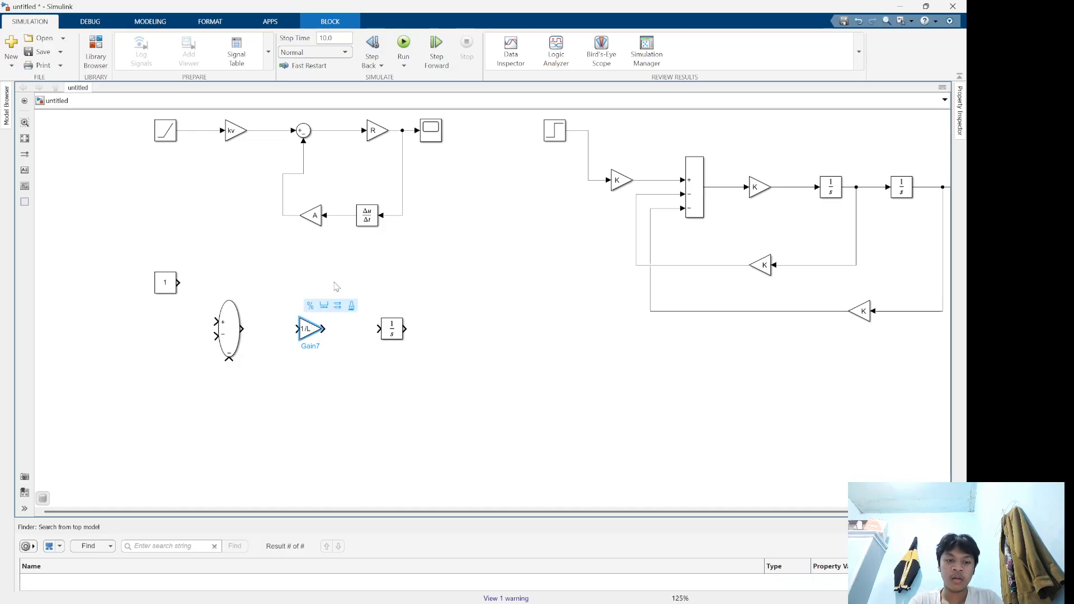
pyautogui.click(337, 284)
pyautogui.hotkey('ctrl', 'v')
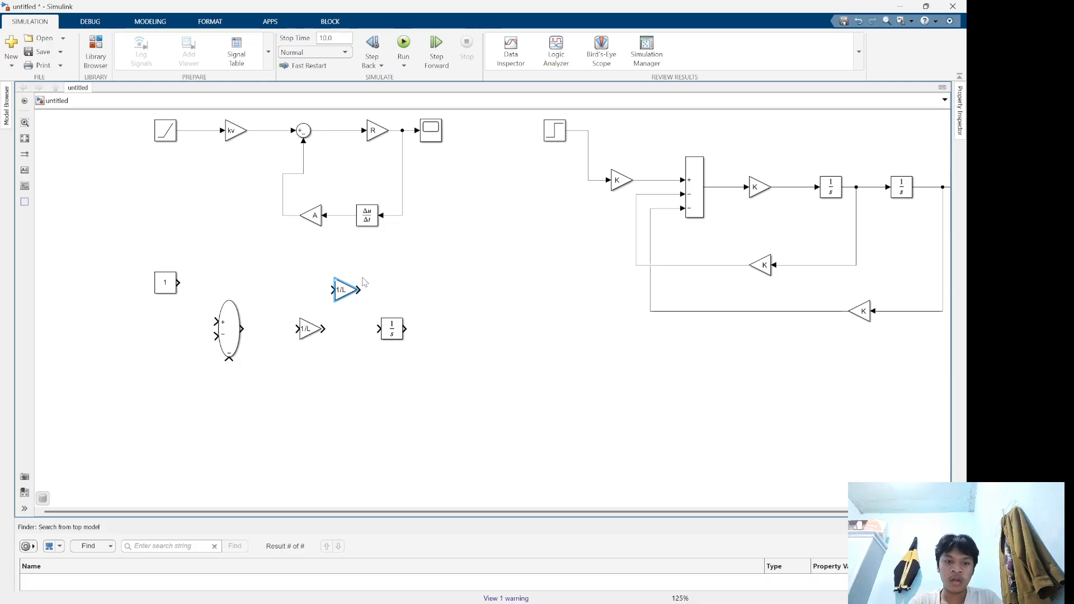
pyautogui.hotkey('ctrl', 'r')
pyautogui.hotkey('ctrl', 'r')
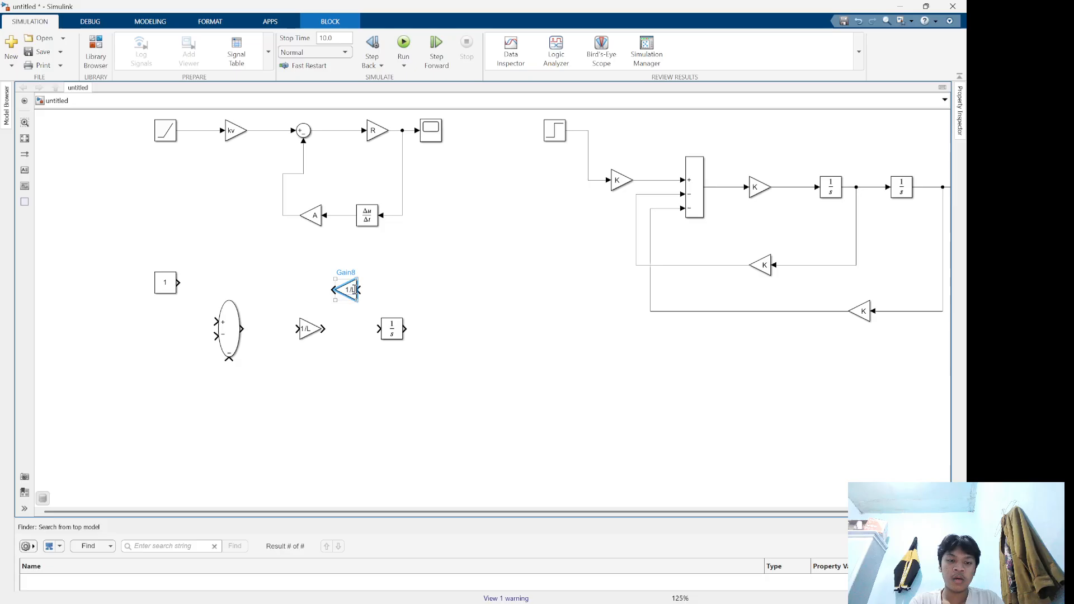
pyautogui.doubleClick(351, 289)
pyautogui.write('R')
pyautogui.press('Return')
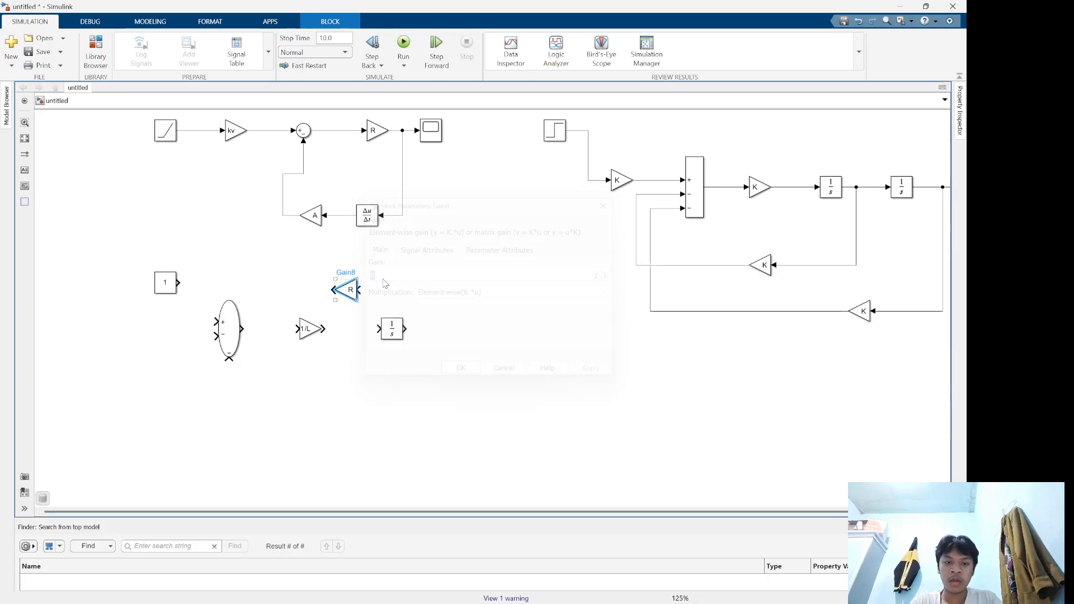
pyautogui.click(401, 286)
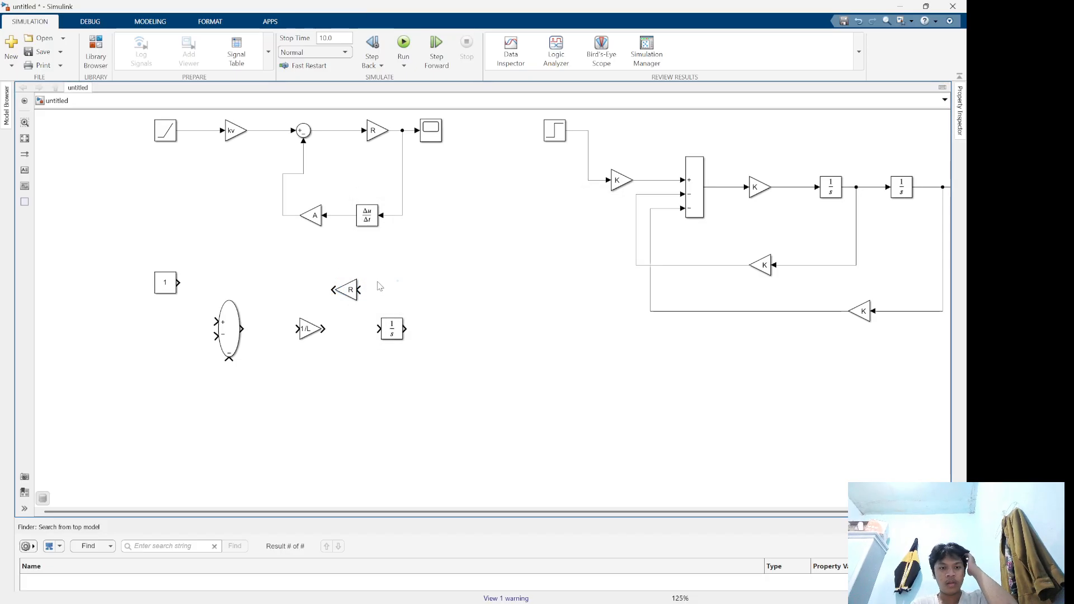
# Connect the Constant to the oval Sum's plus input and the R Gain's output to its left minus input, keeping the R Gain above the 1/L Gain
pyautogui.moveTo(347, 292); pyautogui.dragTo(211, 322)
pyautogui.moveTo(330, 282); pyautogui.dragTo(204, 312)
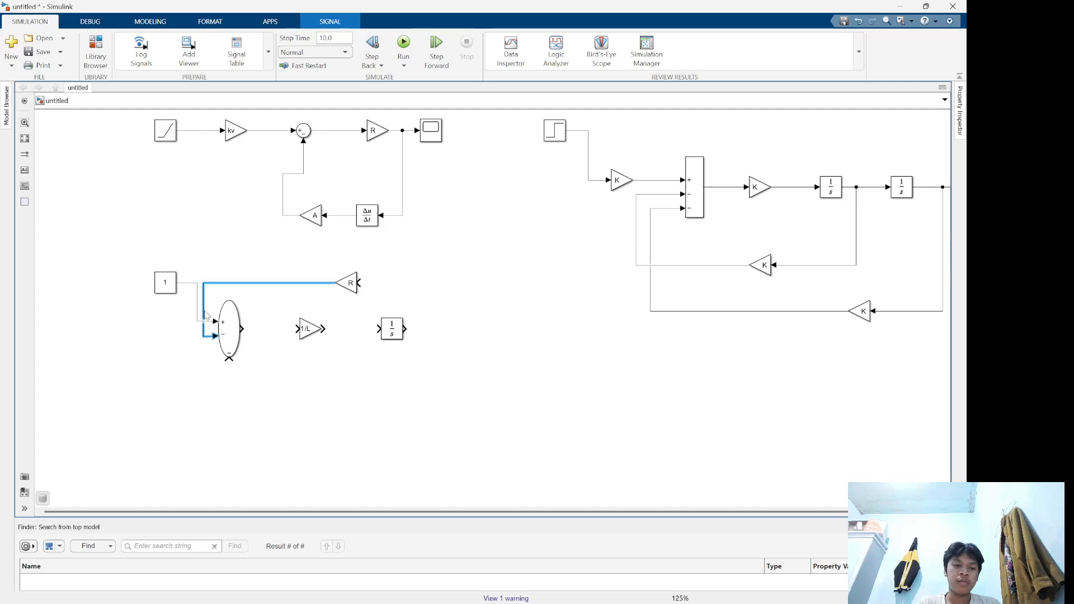
pyautogui.click(236, 259)
pyautogui.click(351, 286)
pyautogui.moveTo(350, 286); pyautogui.dragTo(351, 293)
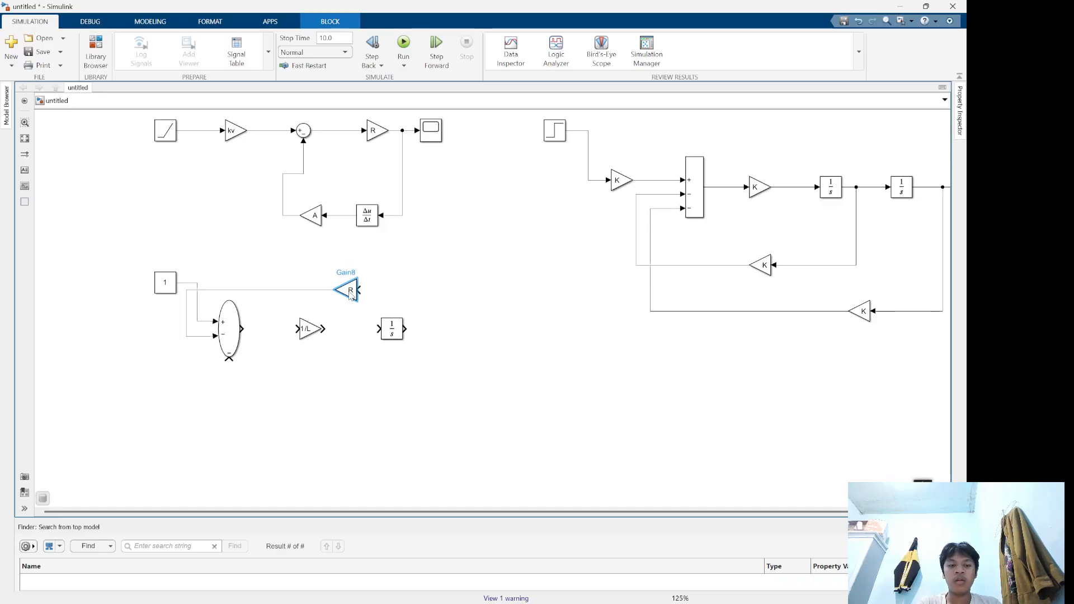
# Move the Constant block slightly up in the DC motor diagram and set its constant value to 5
pyautogui.click(287, 272)
pyautogui.moveTo(165, 289); pyautogui.dragTo(173, 271)
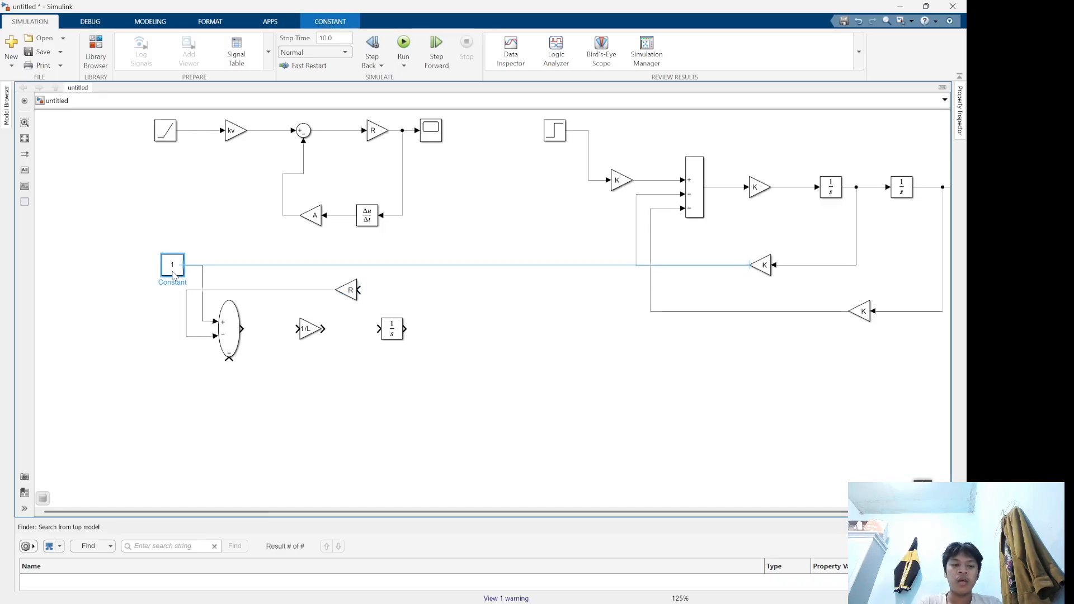
pyautogui.click(228, 222)
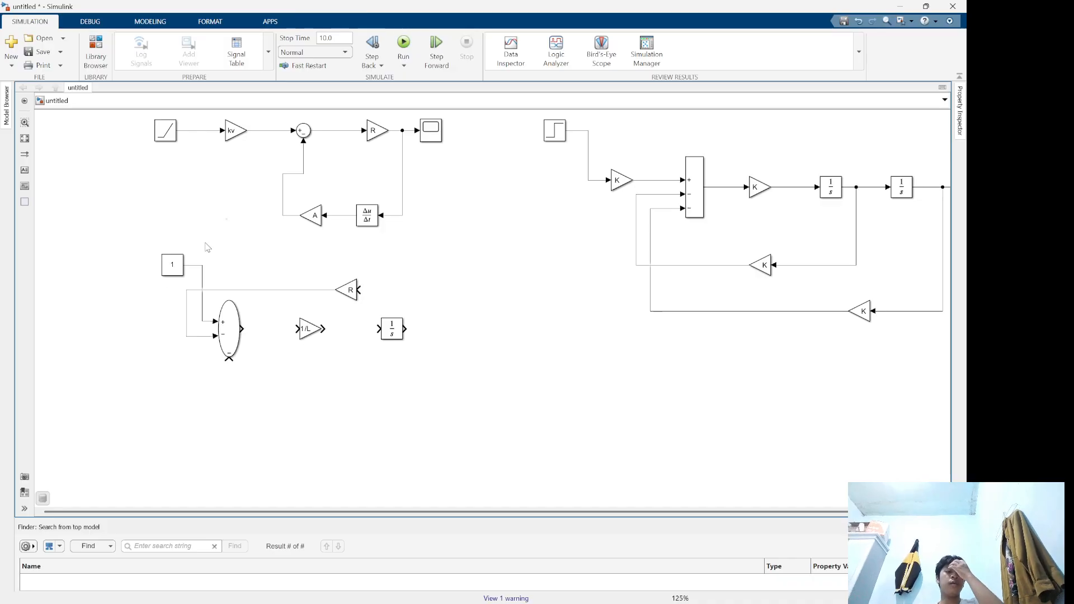
pyautogui.doubleClick(174, 265)
pyautogui.write('5')
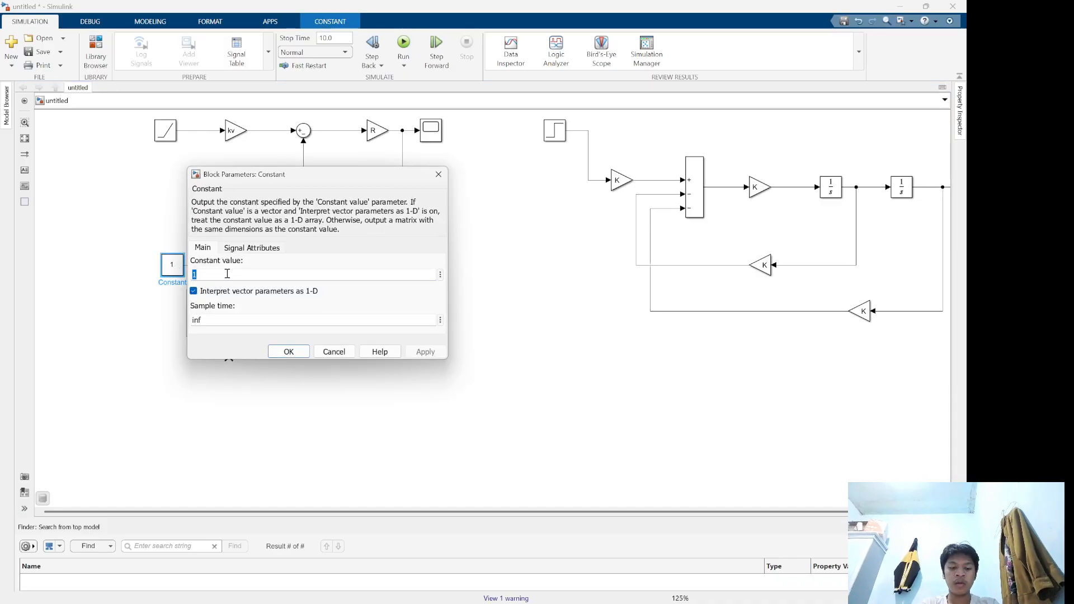
pyautogui.press('Return')
pyautogui.click(267, 272)
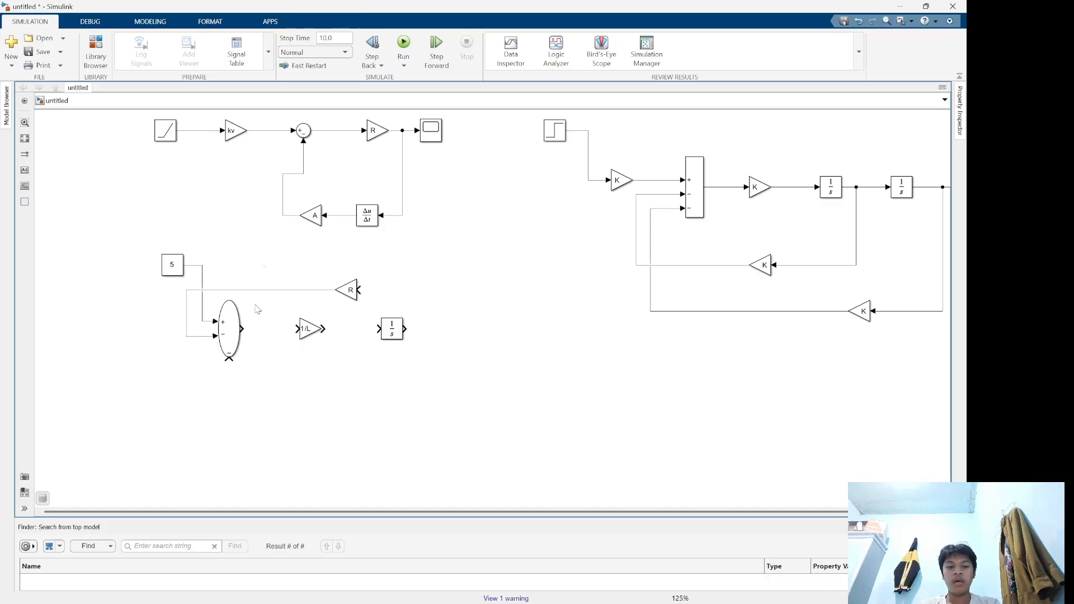
# Connect the oval Sum's output to the 1/L Gain and the 1/L Gain's output to the Integrator
pyautogui.moveTo(290, 329); pyautogui.dragTo(243, 328)
pyautogui.click(311, 330)
pyautogui.moveTo(327, 331); pyautogui.dragTo(374, 333)
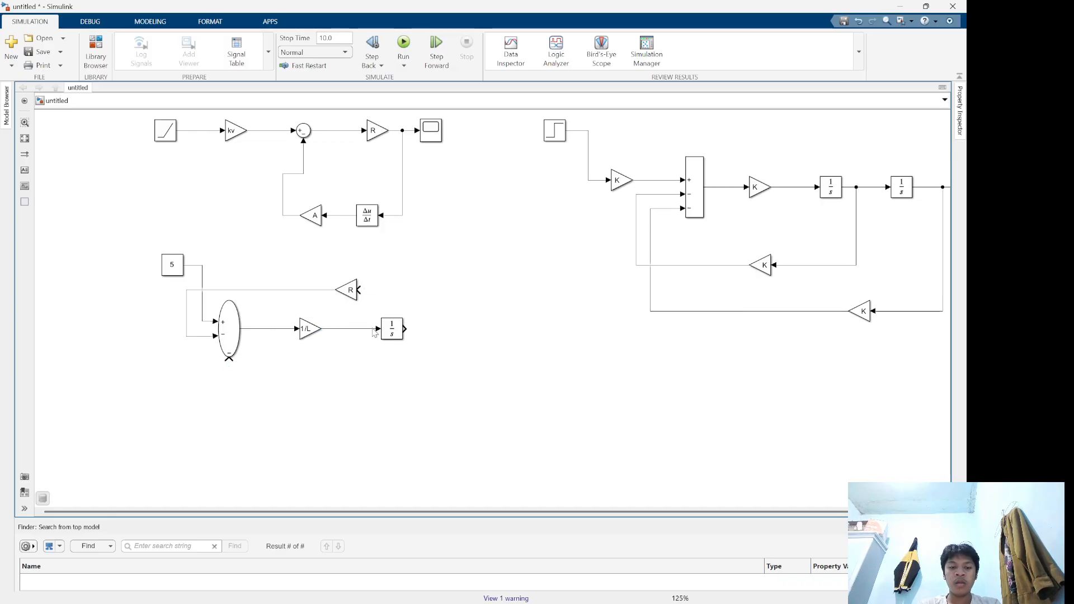
# Recheck the DC motor diagram on the slide and connect a copy of the 1/L Gain to the Integrator's output
pyautogui.hotkey('alt', 'Tab')
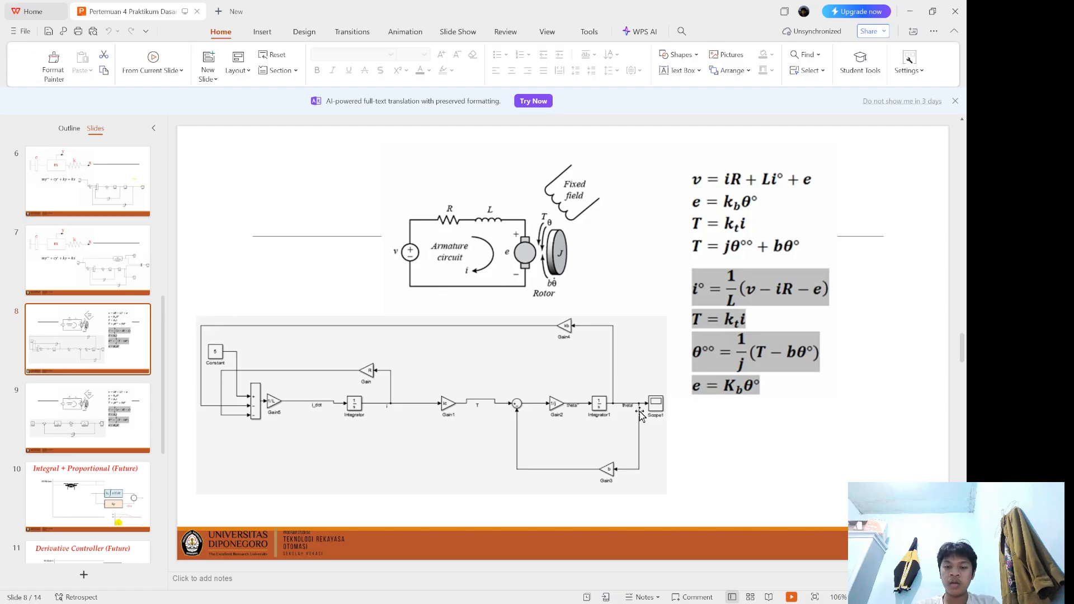
pyautogui.hotkey('alt', 'Tab')
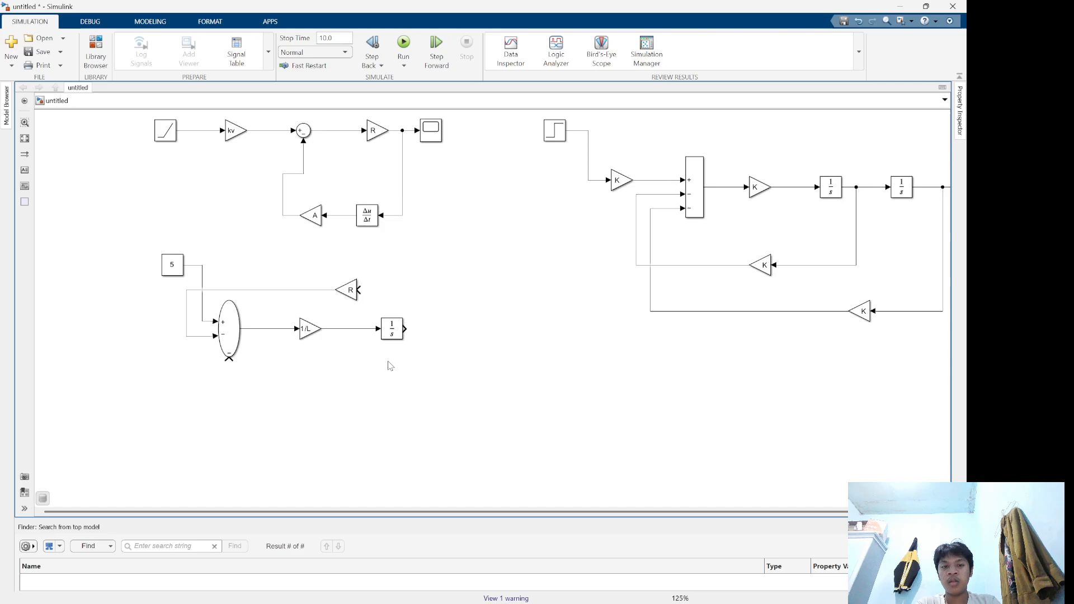
pyautogui.hotkey('alt', 'Tab')
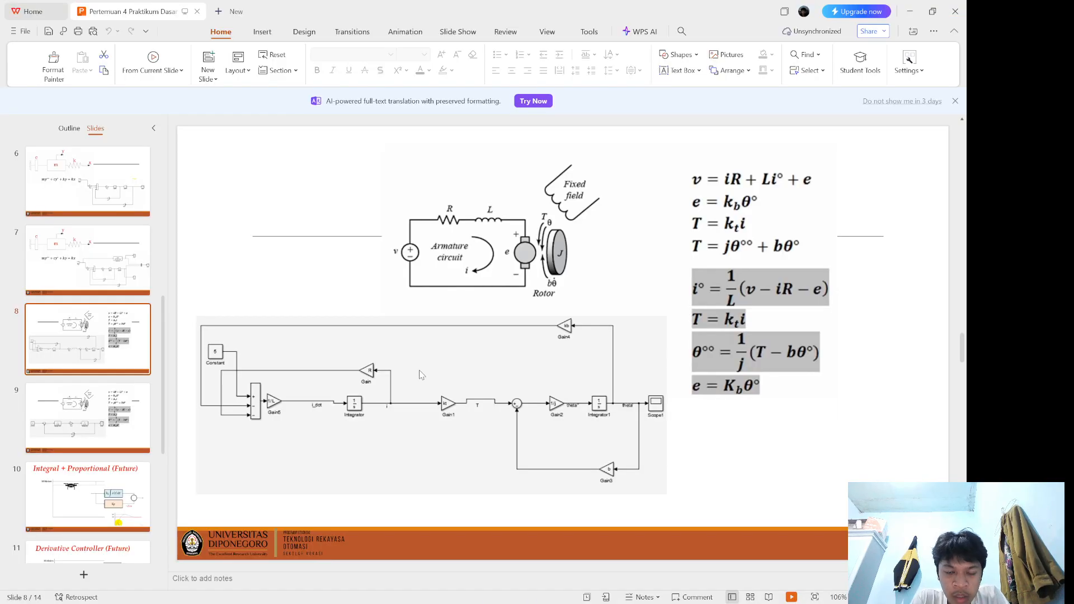
pyautogui.hotkey('alt', 'Tab')
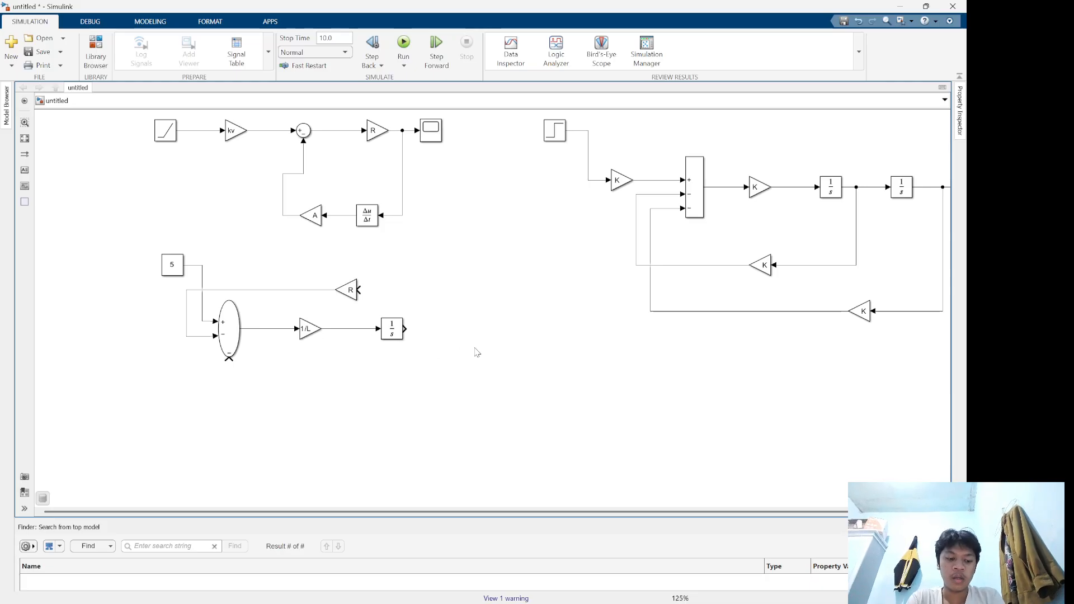
pyautogui.hotkey('ctrl', 'v')
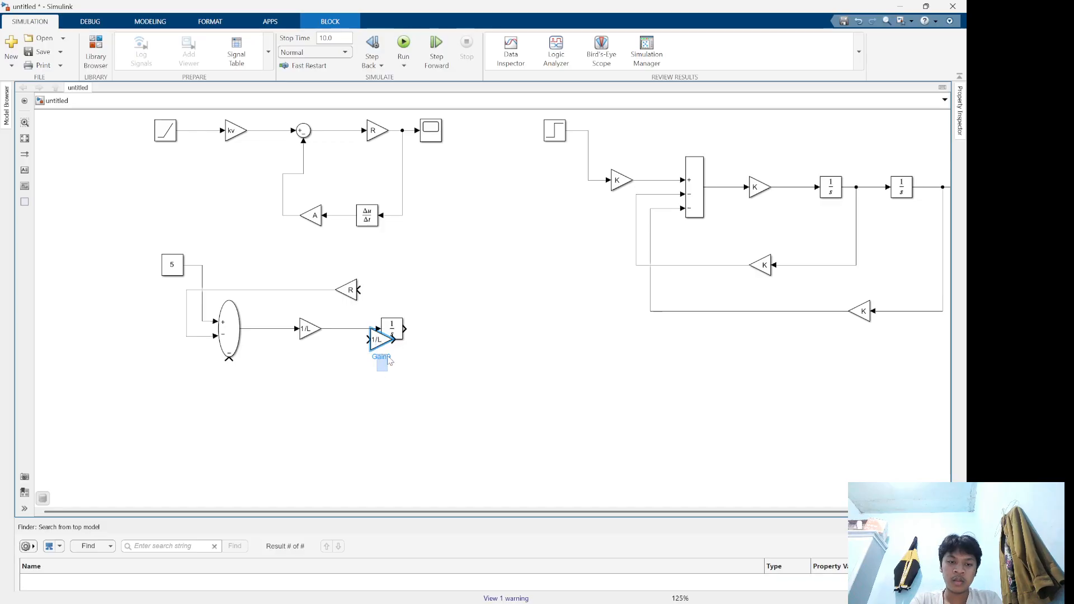
pyautogui.click(383, 363)
pyautogui.moveTo(378, 343); pyautogui.dragTo(459, 332)
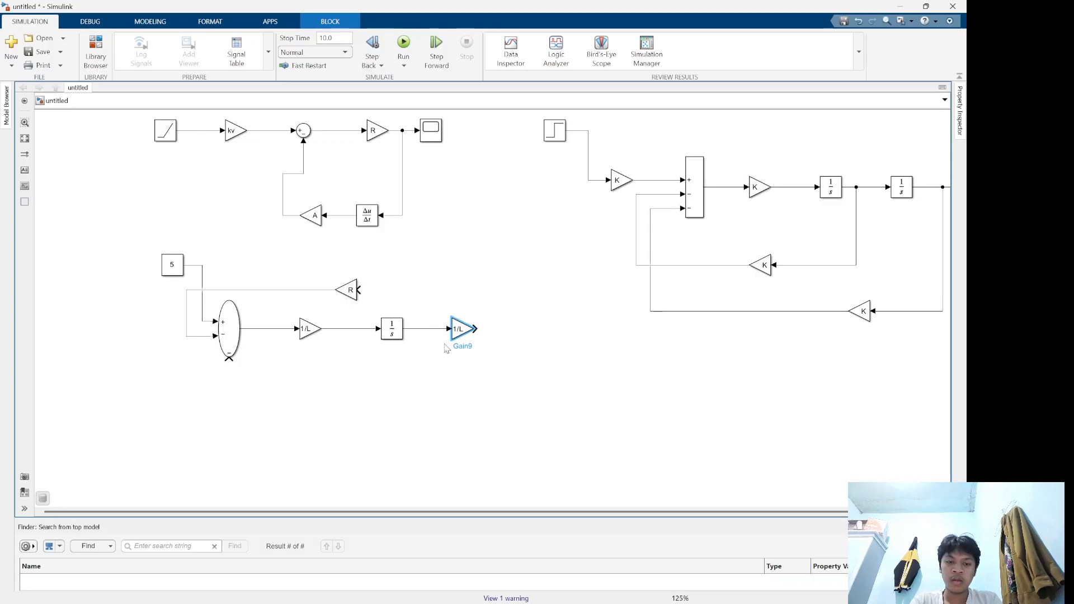
# Add a round Sum block after the second 1/L Gain and connect that Gain's output to its left input
pyautogui.doubleClick(480, 360)
pyautogui.write('sum')
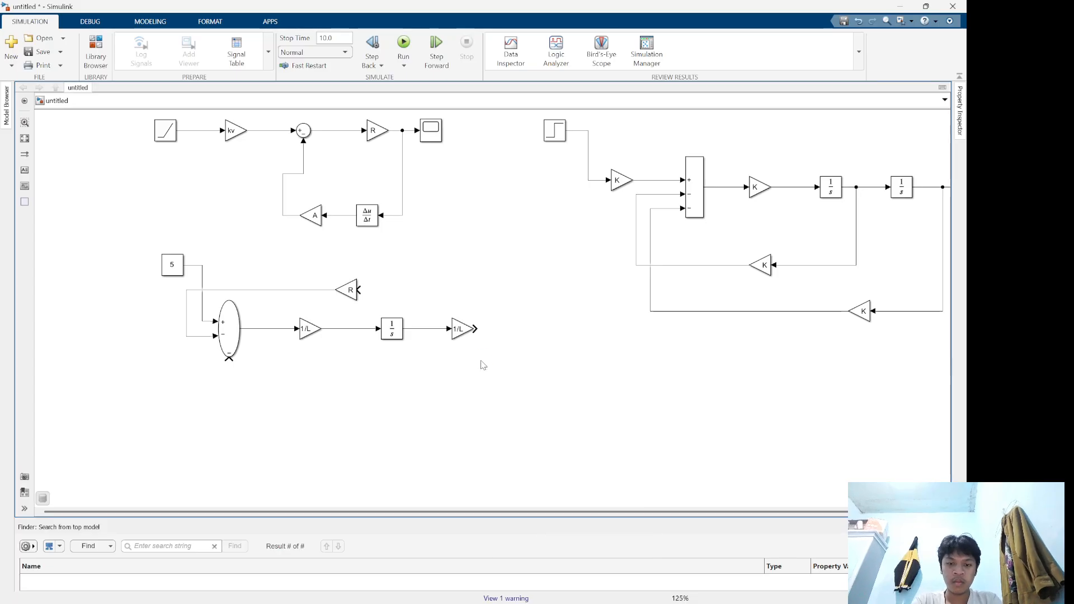
pyautogui.moveTo(482, 363); pyautogui.dragTo(532, 335)
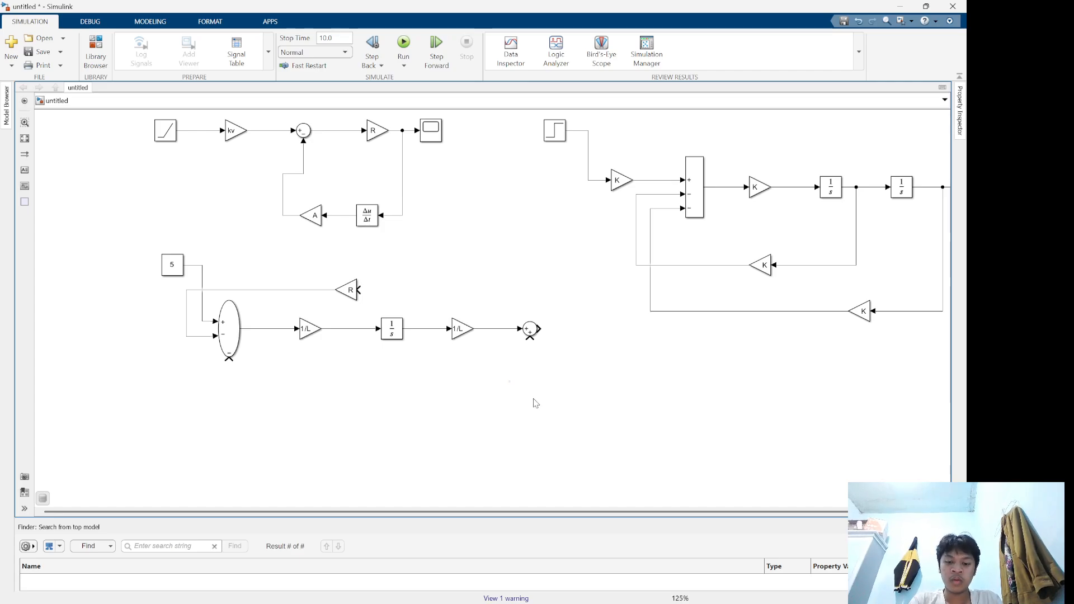
# Recheck the slide's diagram and connect another copy of the 1/L Gain to the round Sum's output
pyautogui.hotkey('alt', 'Tab')
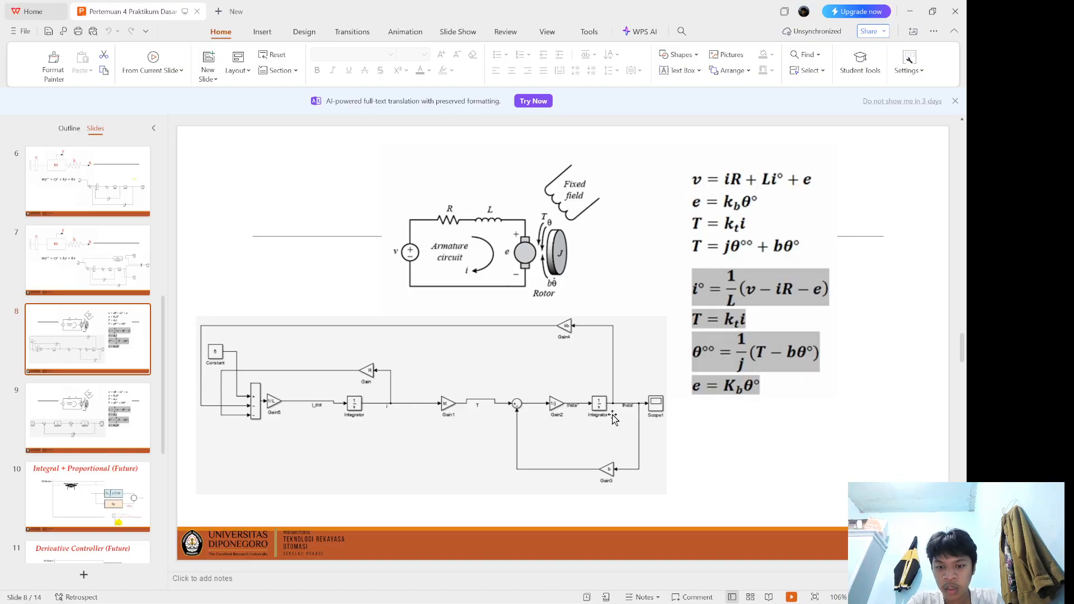
pyautogui.hotkey('alt', 'Tab')
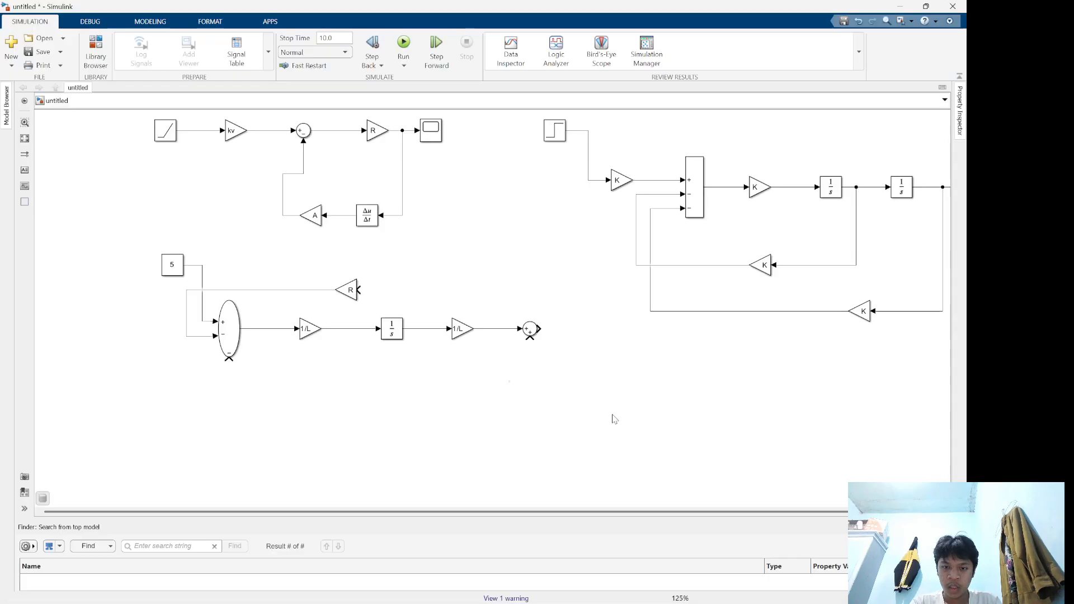
pyautogui.doubleClick(499, 409)
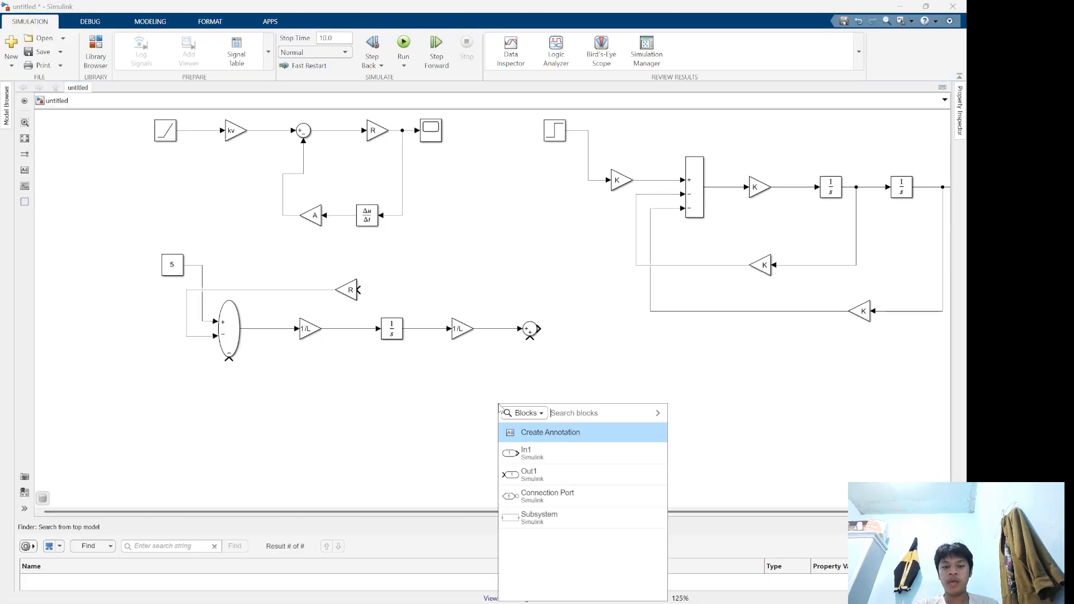
pyautogui.click(449, 422)
pyautogui.hotkey('ctrl', 'v')
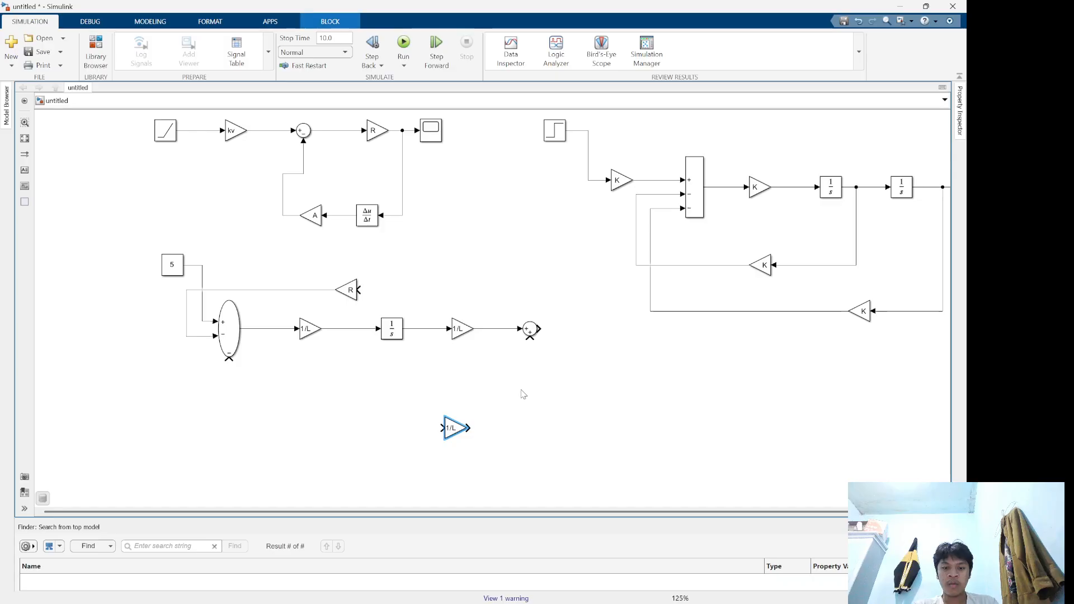
pyautogui.click(486, 428)
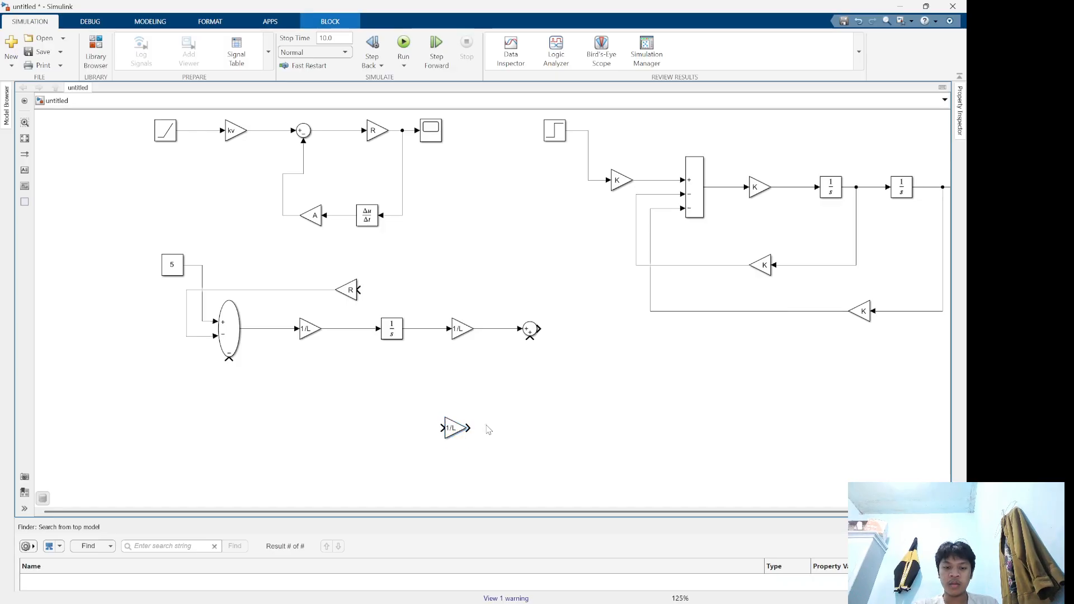
pyautogui.moveTo(449, 431); pyautogui.dragTo(579, 331)
pyautogui.click(576, 394)
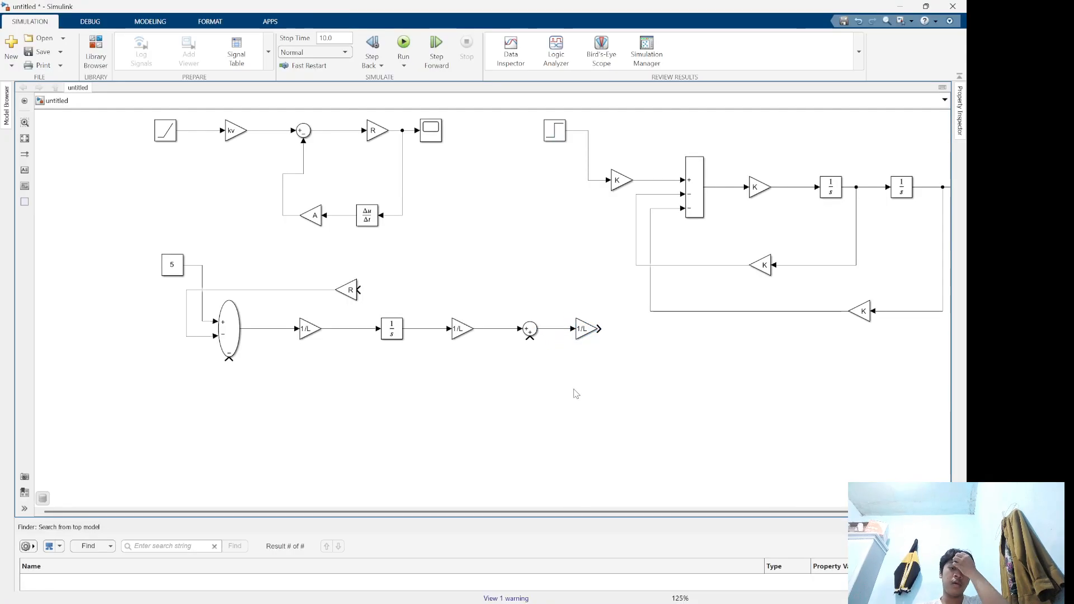
# Move the whole DC motor diagram down, away from the tank level model above it
pyautogui.moveTo(137, 248); pyautogui.dragTo(604, 372)
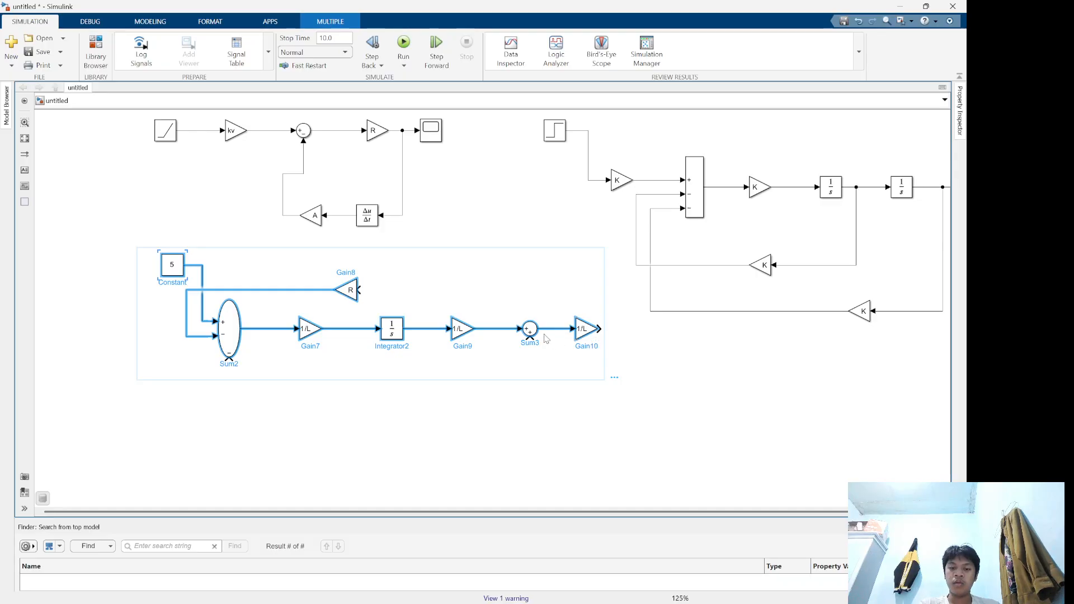
pyautogui.moveTo(525, 334)
pyautogui.mouseDown()
pyautogui.moveTo(515, 395)
pyautogui.moveTo(505, 395)
pyautogui.moveTo(529, 397)
pyautogui.mouseUp()
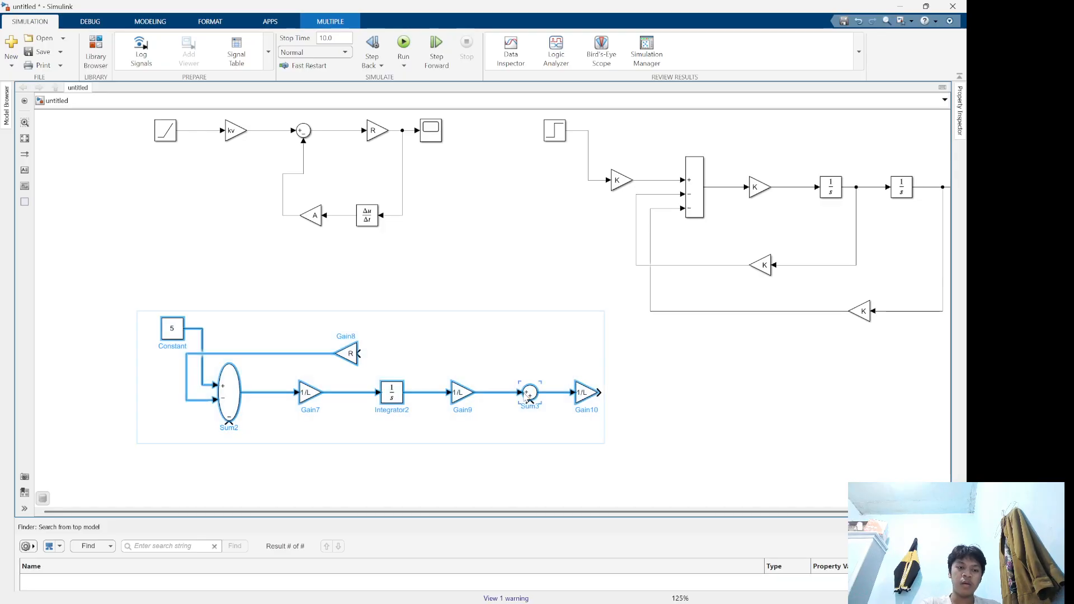
pyautogui.click(489, 284)
pyautogui.scroll(-5, 499, 283)
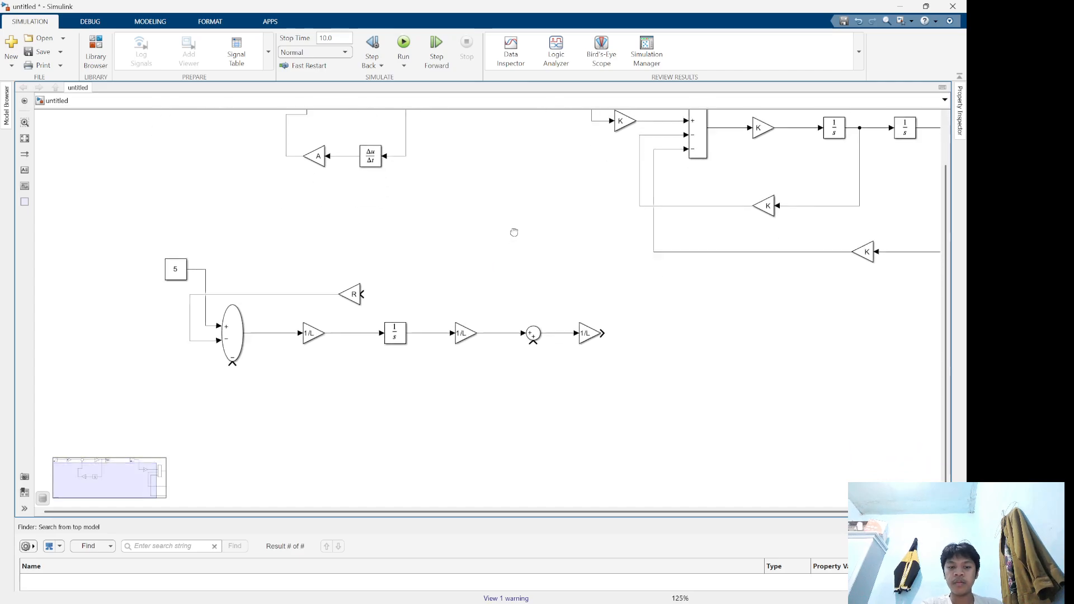
pyautogui.scroll(-1, 492, 189)
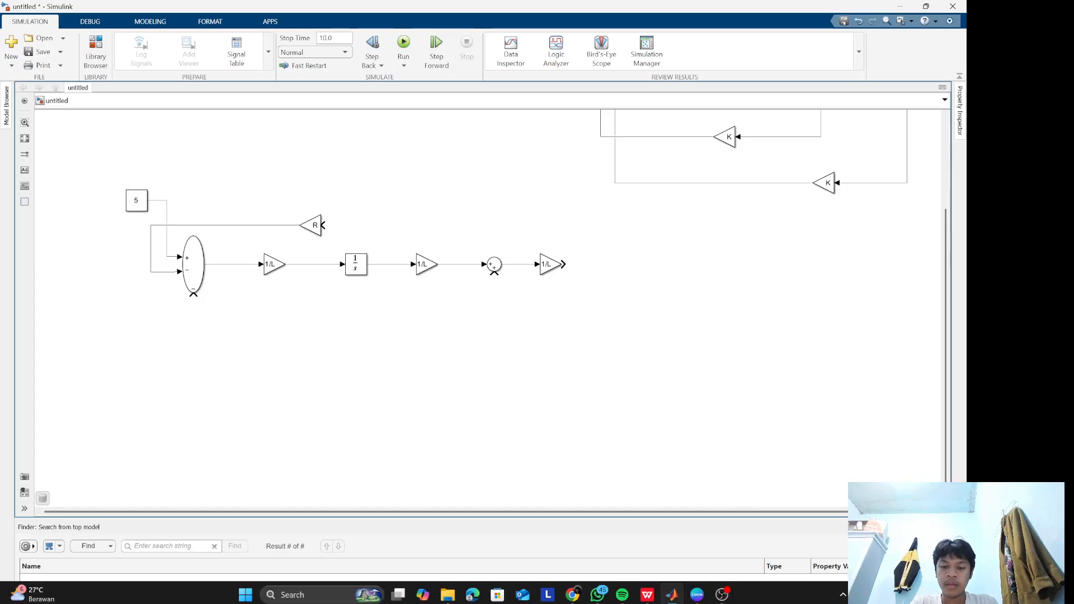
# Check the recording in OBS and examine the rotor part of the DC motor diagram on the slide
pyautogui.click(722, 590)
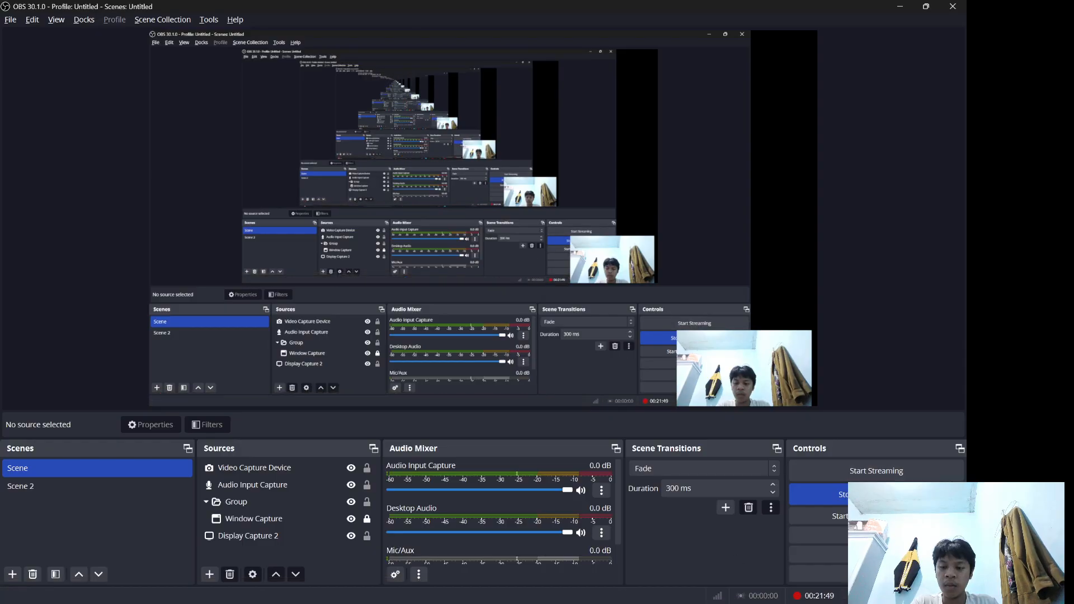
pyautogui.hotkey('alt', 'Tab')
pyautogui.hotkey('alt', 'Tab')
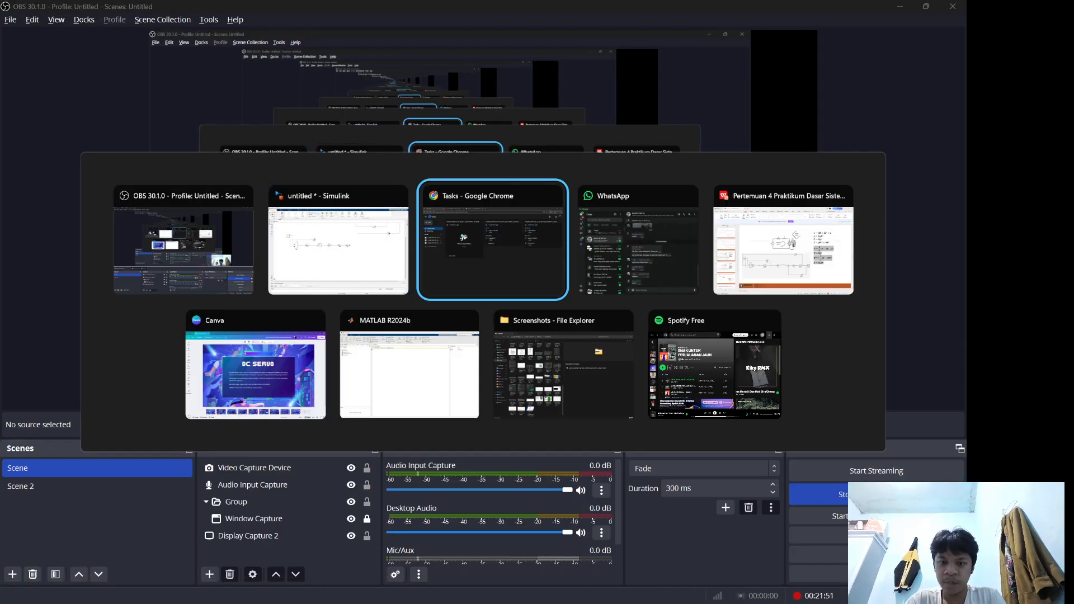
pyautogui.hotkey('alt', 'shift', 'Tab')
pyautogui.hotkey('alt', 'Tab')
pyautogui.hotkey('alt', 'Tab')
pyautogui.hotkey('alt', 'Tab')
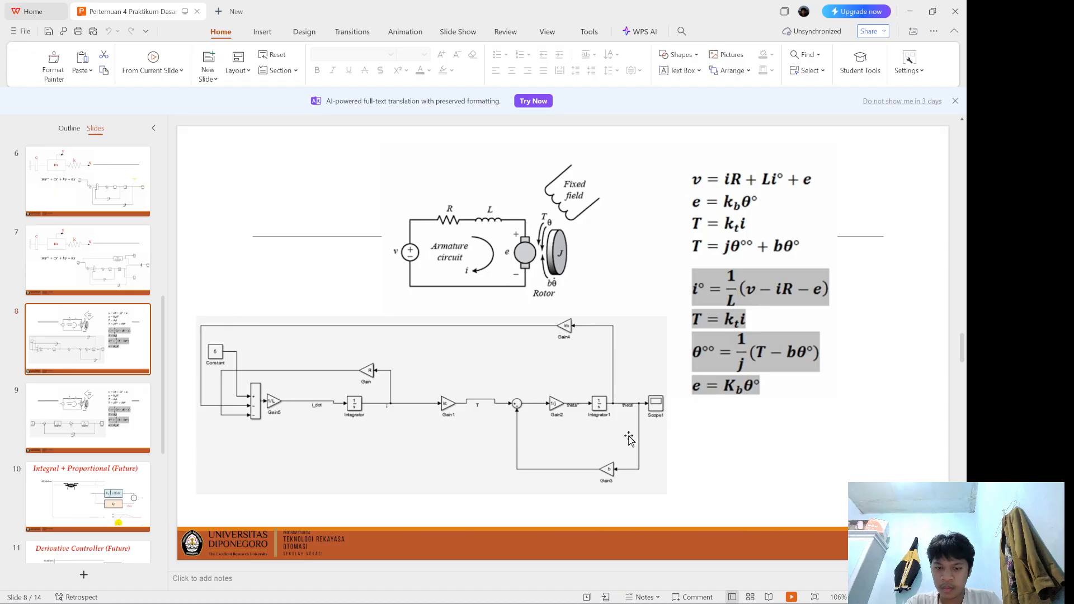
pyautogui.hotkey('alt', 'Tab')
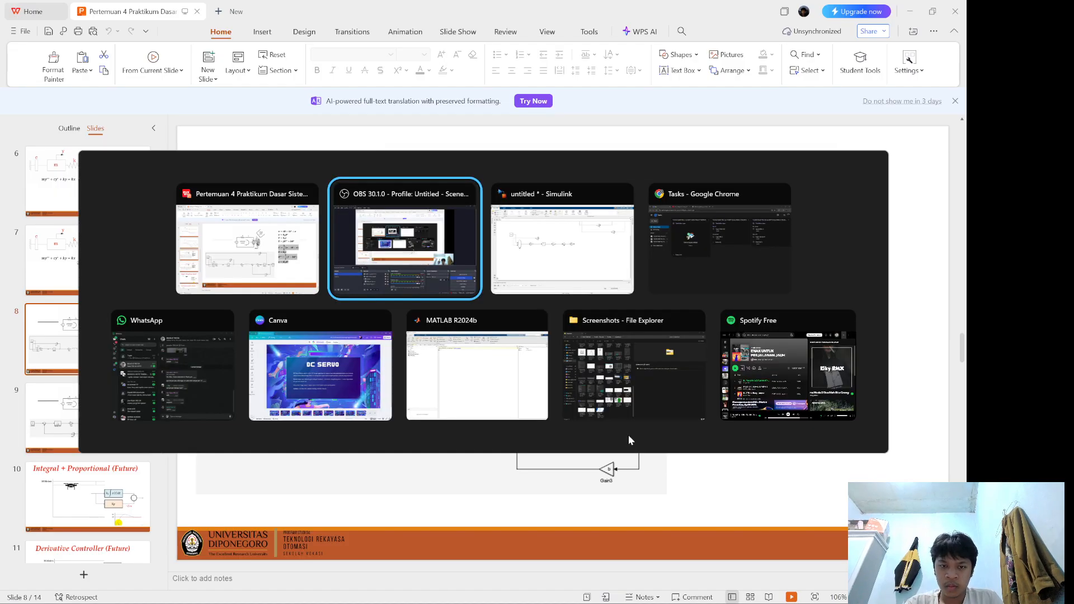
pyautogui.hotkey('alt', 'Tab')
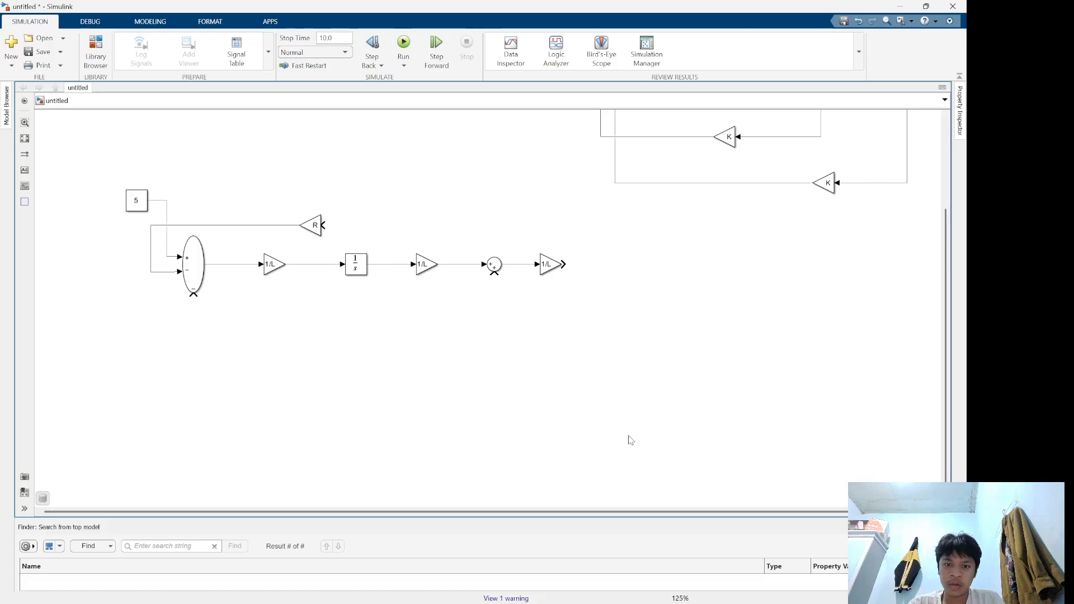
# Set the round Sum's list of signs to |+- so its lower input is subtracted
pyautogui.click(494, 267)
pyautogui.doubleClick(494, 267)
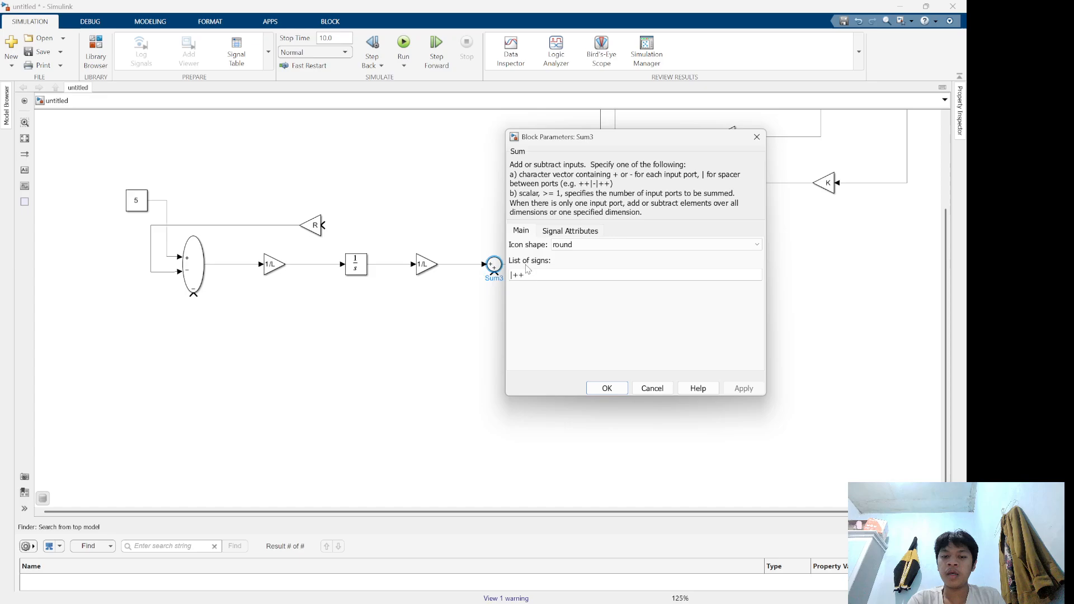
pyautogui.doubleClick(549, 274)
pyautogui.click(549, 274)
pyautogui.press('BackSpace')
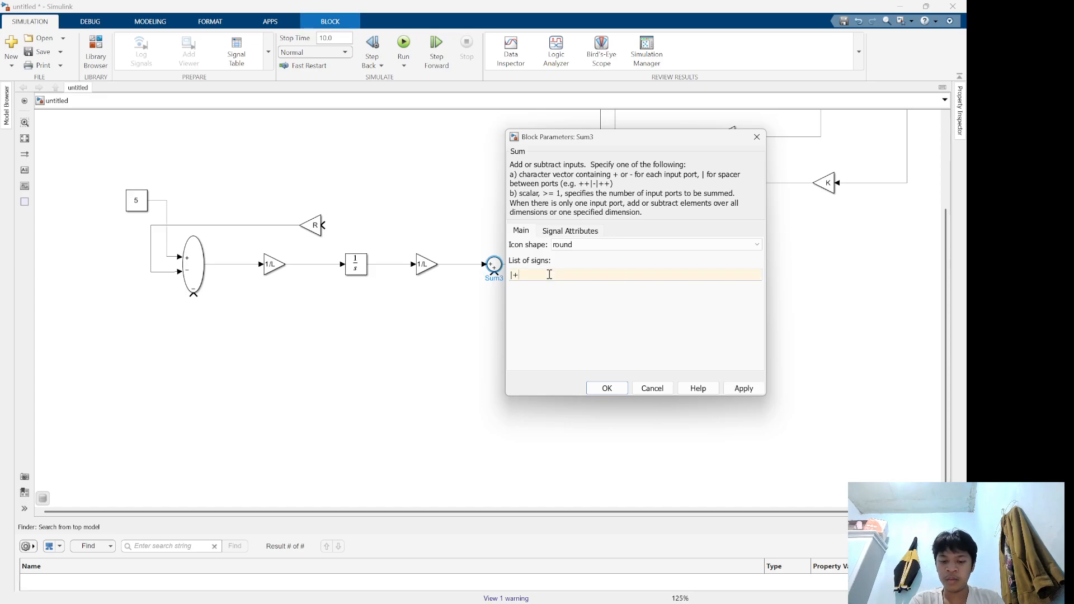
pyautogui.press('Return')
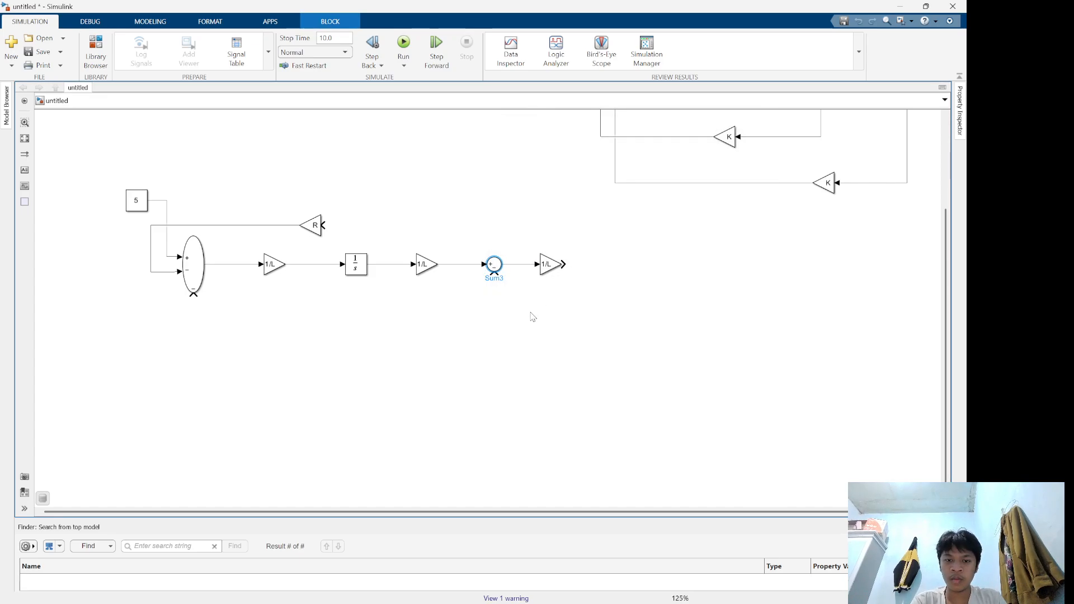
# Set the gain of the last Gain block, after the round Sum, to 1/j
pyautogui.click(549, 263)
pyautogui.doubleClick(549, 263)
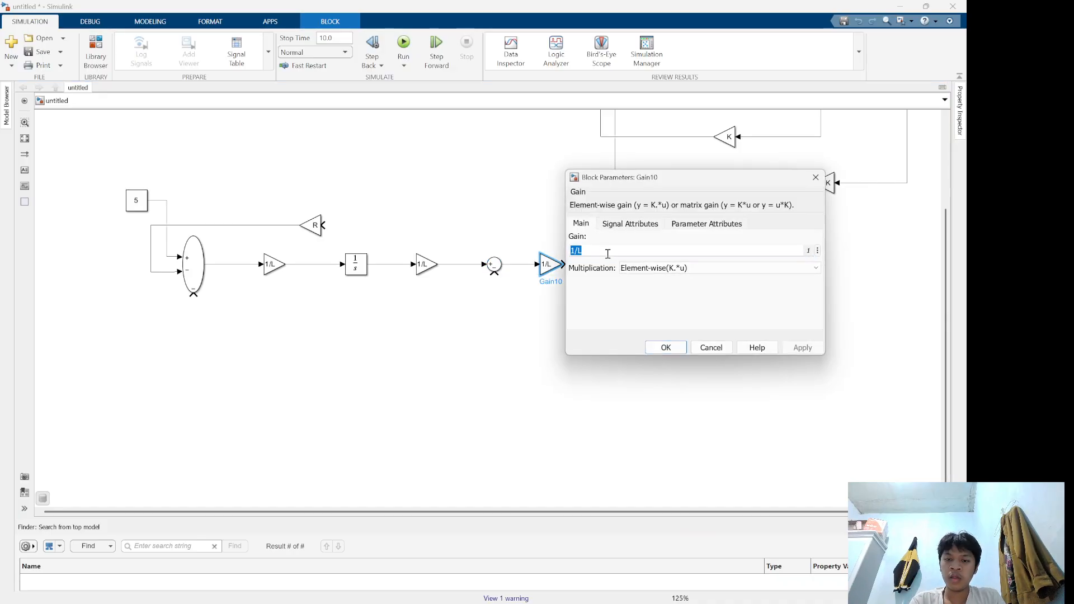
pyautogui.click(641, 257)
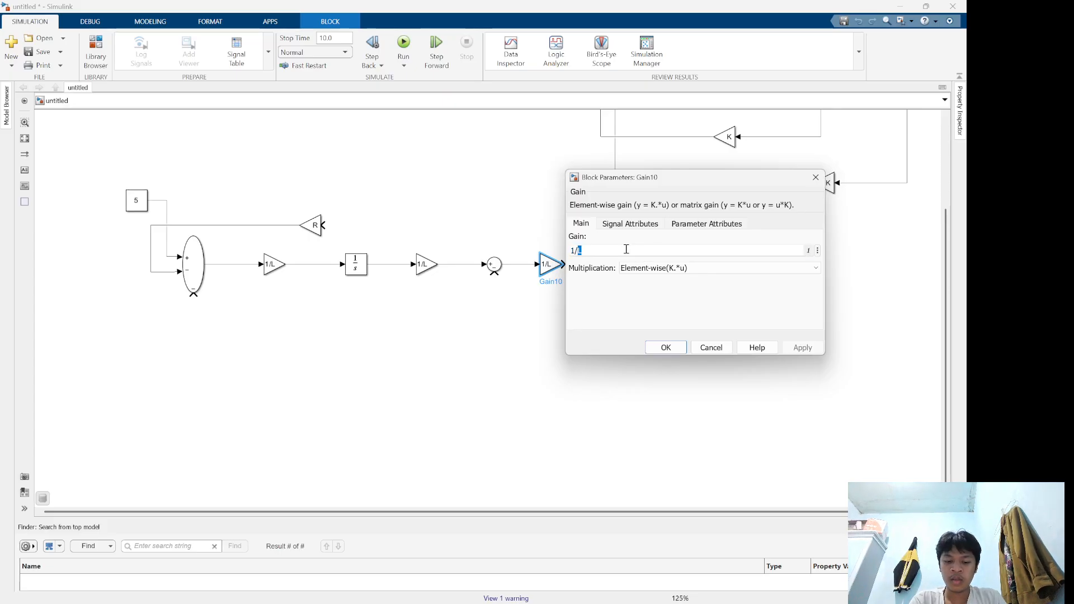
pyautogui.write('J')
pyautogui.press('Return')
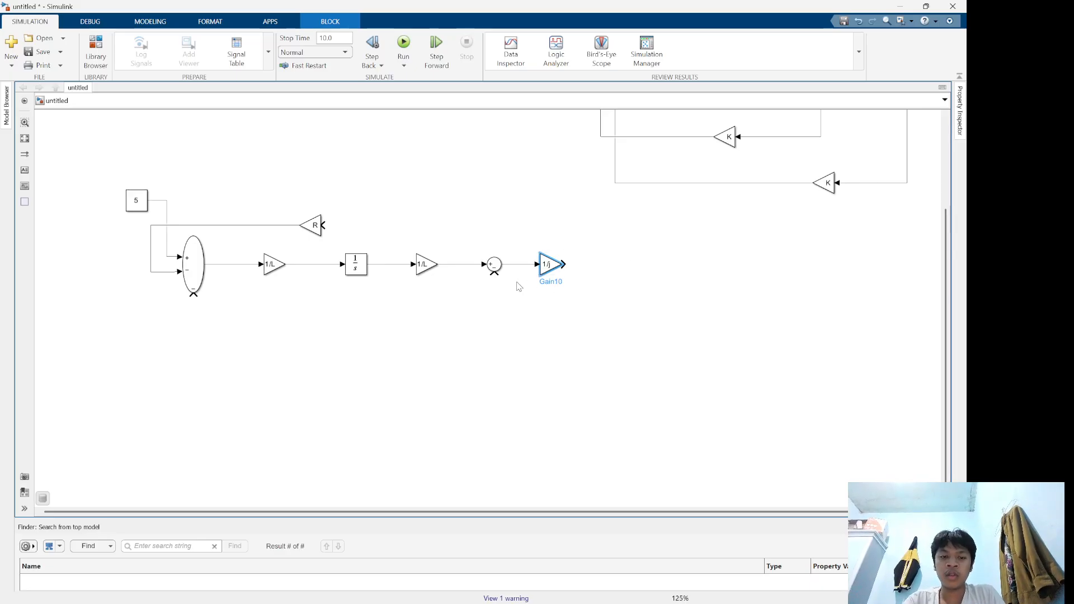
# Copy the Integrator block and connect the copy to the output of the 1/j Gain
pyautogui.click(358, 269)
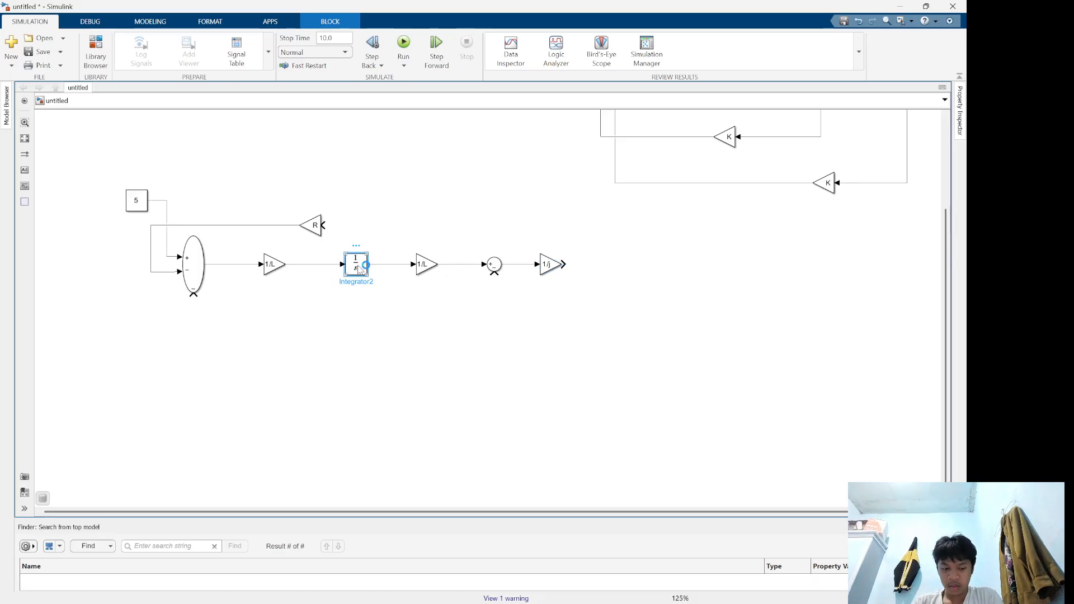
pyautogui.click(632, 295)
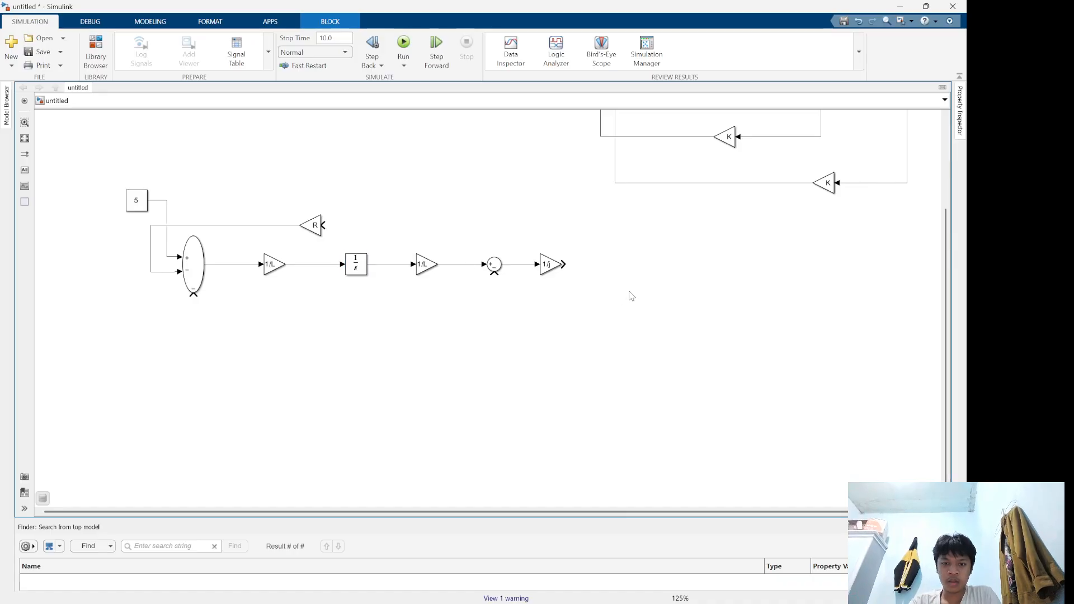
pyautogui.hotkey('ctrl', 'v')
pyautogui.moveTo(635, 294); pyautogui.dragTo(621, 270)
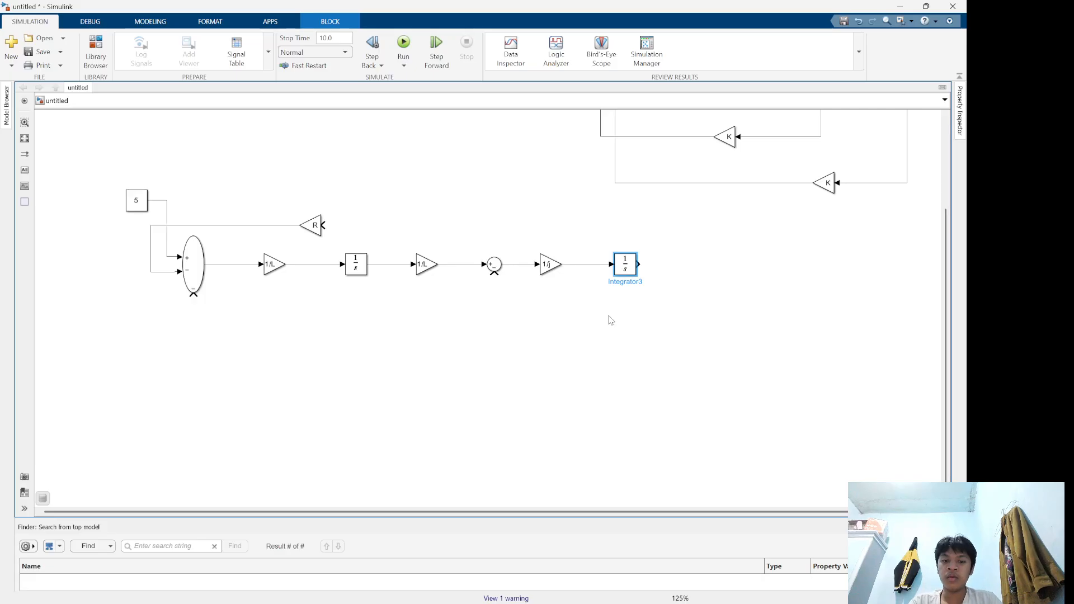
# Add a Scope block and connect it to the output of the last Integrator
pyautogui.doubleClick(542, 326)
pyautogui.write('scope')
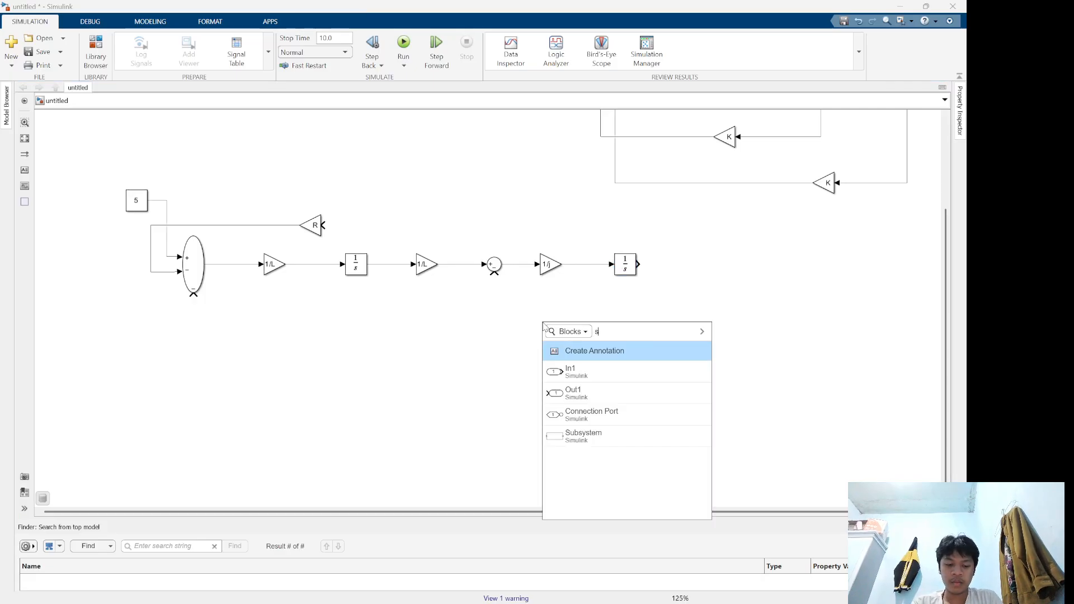
pyautogui.press('Return')
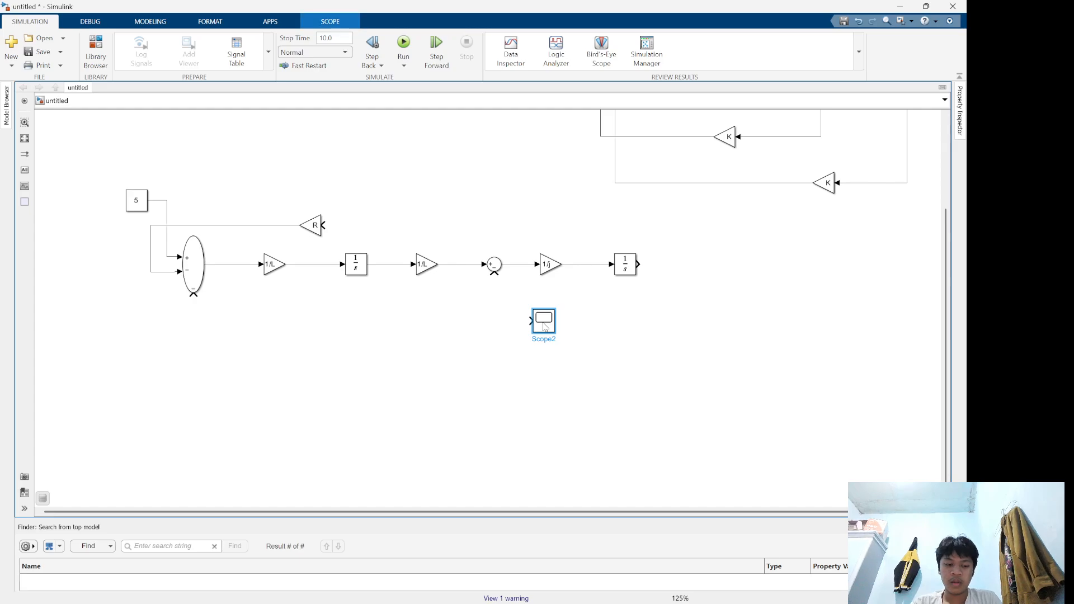
pyautogui.moveTo(545, 326); pyautogui.dragTo(701, 272)
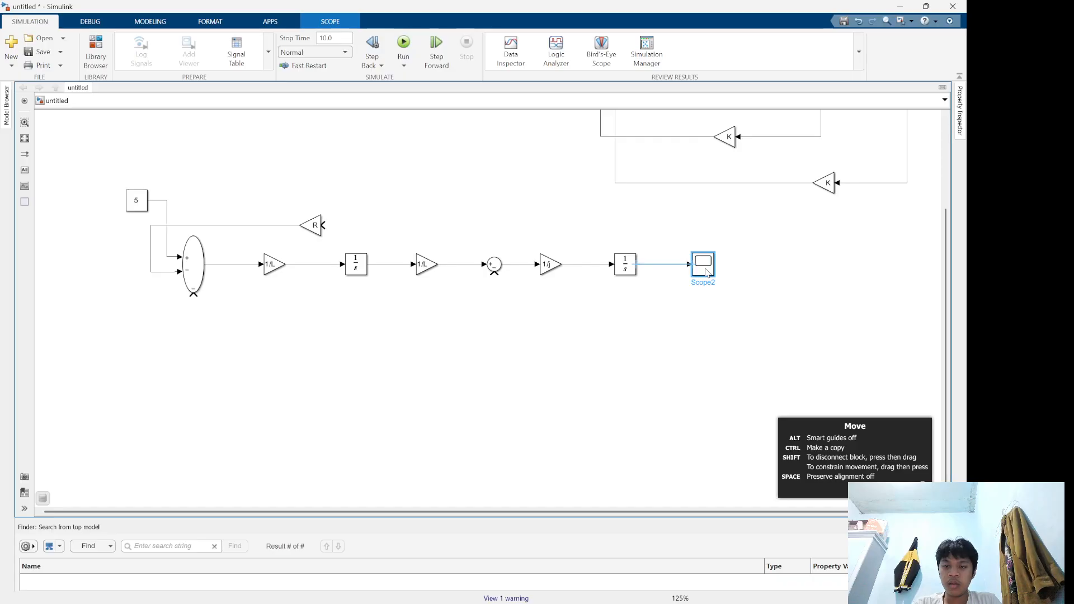
pyautogui.moveTo(705, 272); pyautogui.dragTo(702, 273)
pyautogui.click(677, 335)
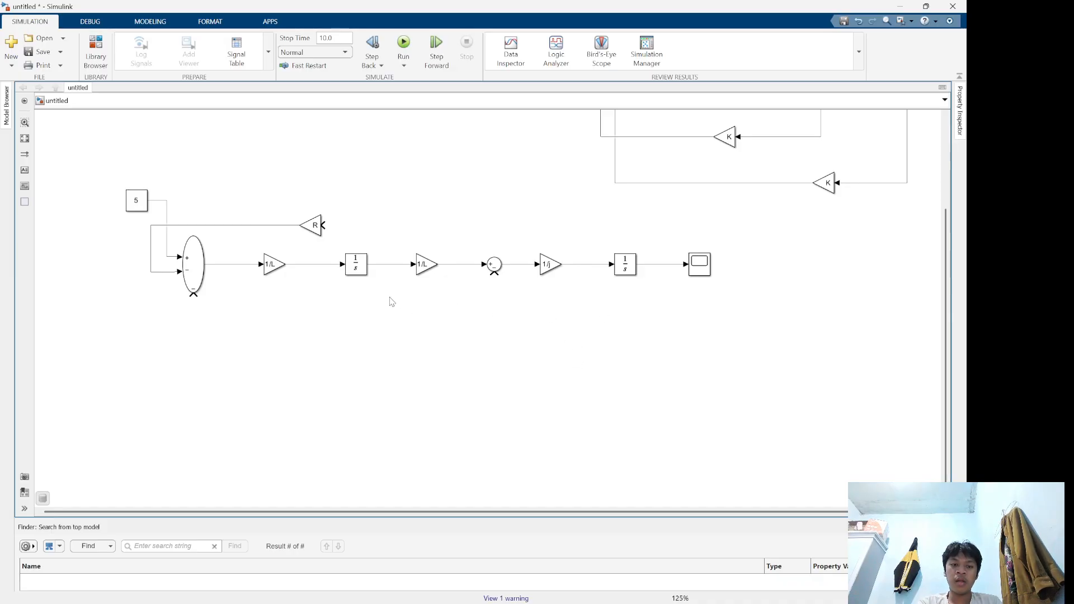
# Move the R Gain to just above the first 1/L Gain and feed its input from the line between that Gain and the Integrator
pyautogui.moveTo(313, 225); pyautogui.dragTo(282, 225)
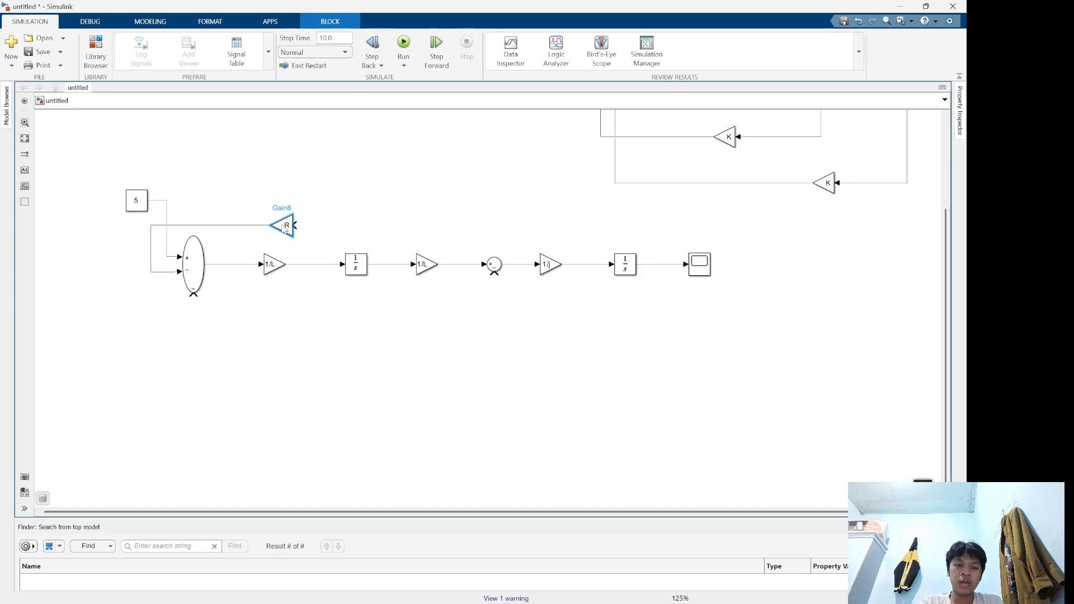
pyautogui.moveTo(314, 265); pyautogui.dragTo(299, 227)
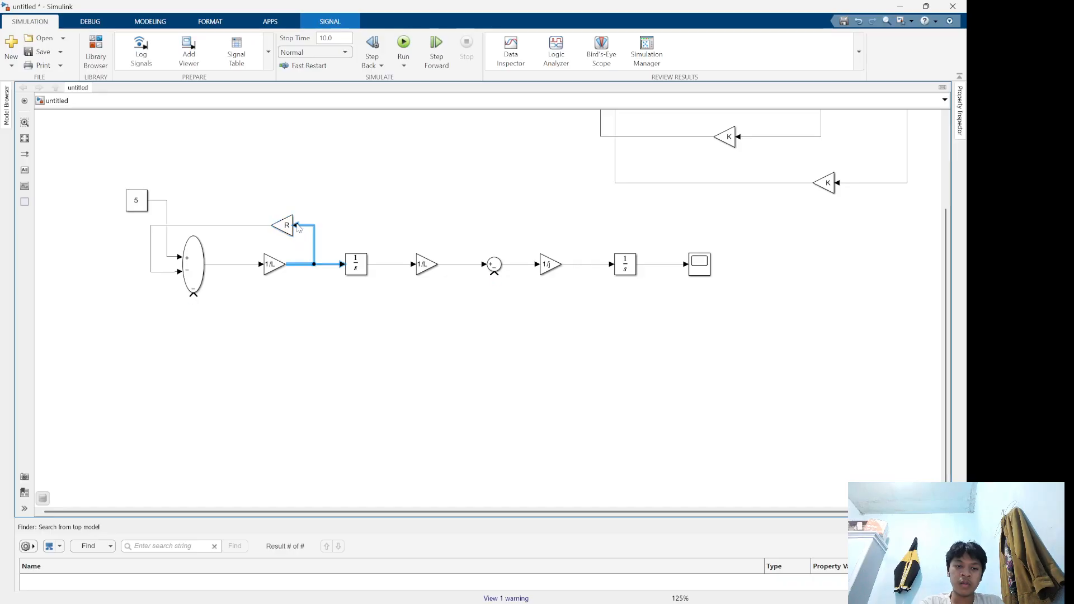
pyautogui.click(353, 245)
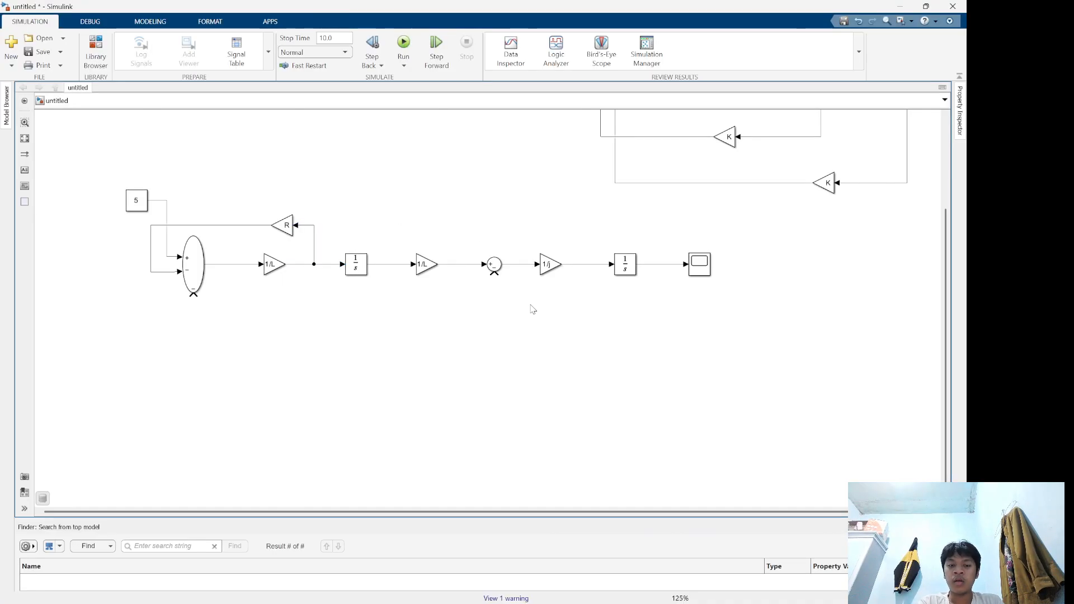
# Add a Gain block, flip it so its output faces left, and place it below the last Integrator
pyautogui.doubleClick(486, 362)
pyautogui.write('gain')
pyautogui.press('Return')
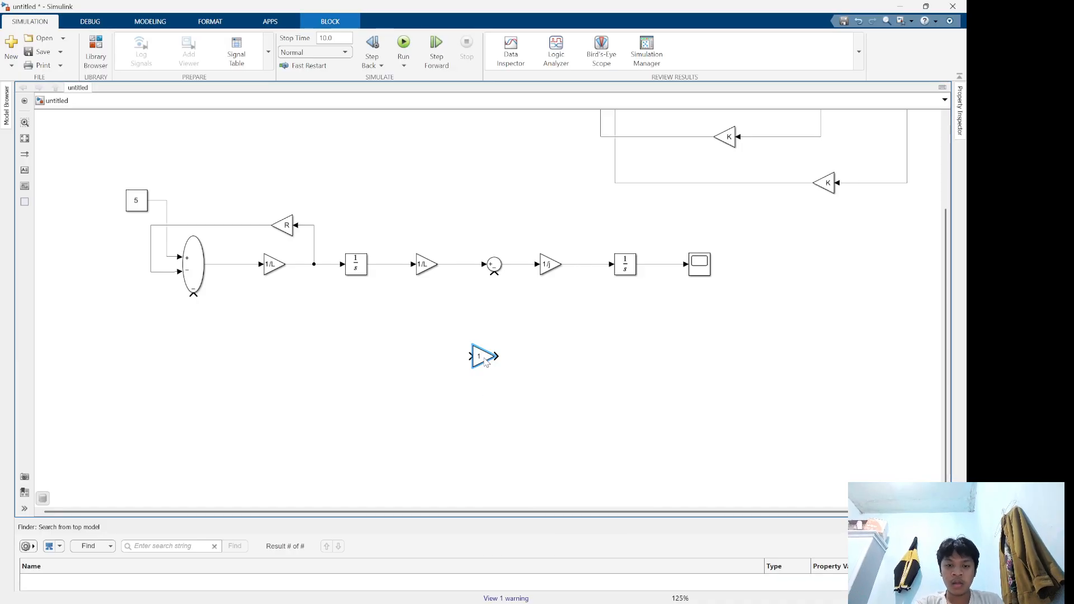
pyautogui.click(488, 364)
pyautogui.hotkey('ctrl', 'i')
pyautogui.click(481, 412)
pyautogui.moveTo(488, 361); pyautogui.dragTo(629, 338)
pyautogui.click(587, 425)
# Check the DC motor diagram on the slide and reroute the R Gain's output from the oval Sum's middle input to its lower input
pyautogui.hotkey('alt', 'Tab')
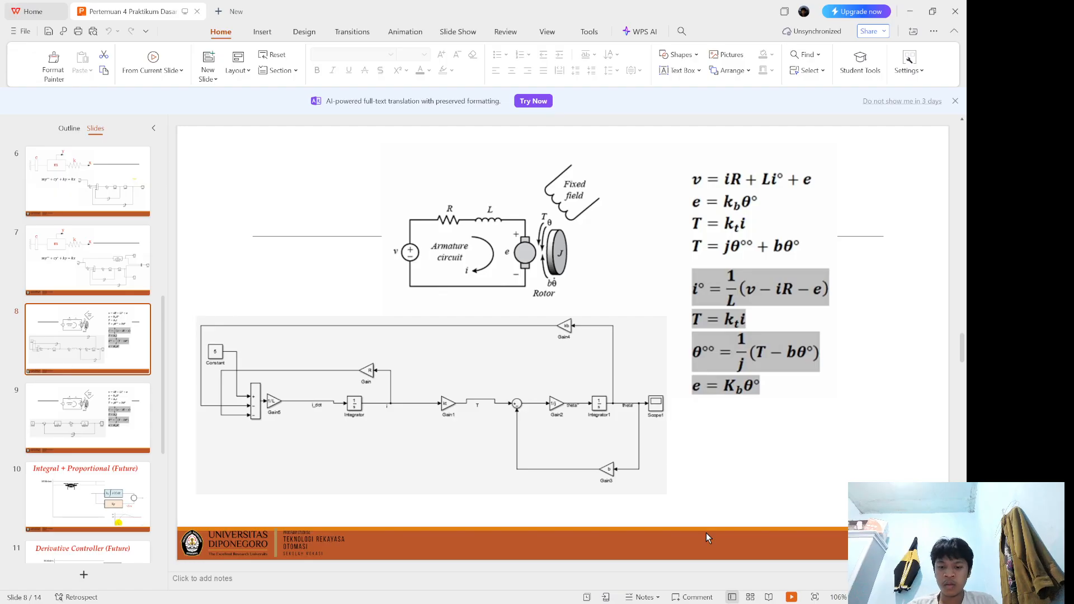
pyautogui.hotkey('alt', 'Tab')
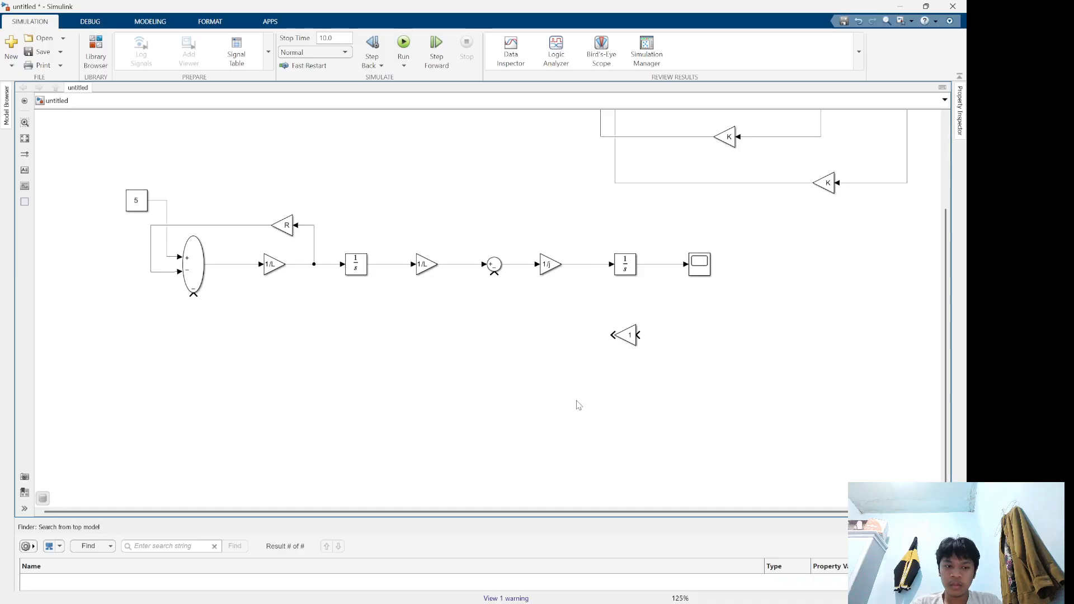
pyautogui.click(160, 272)
pyautogui.press('Delete')
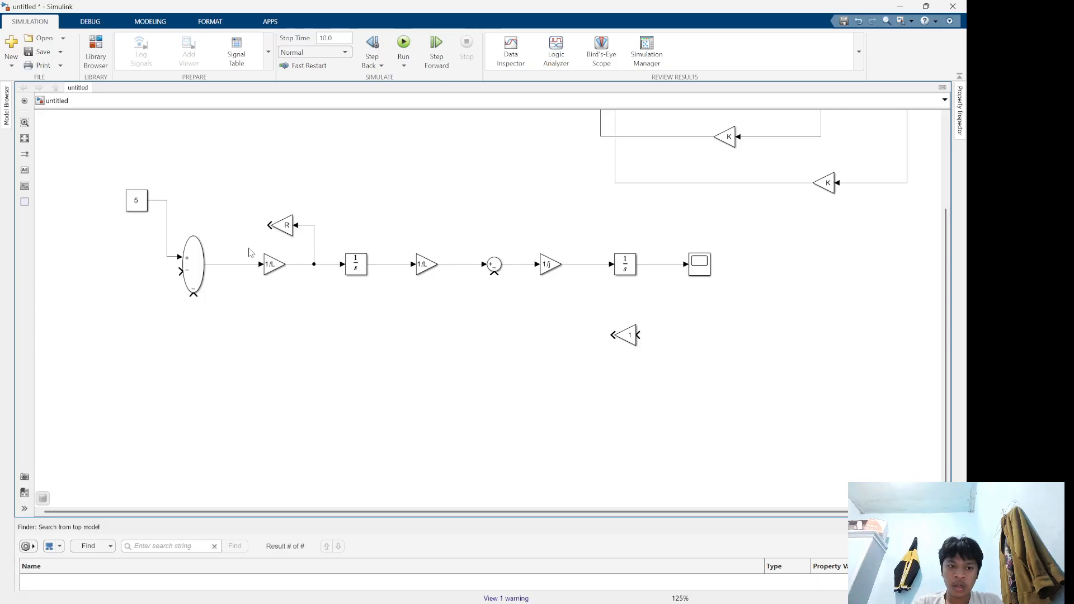
pyautogui.moveTo(267, 225); pyautogui.dragTo(192, 309)
pyautogui.moveTo(235, 258); pyautogui.dragTo(143, 260)
pyautogui.click(424, 342)
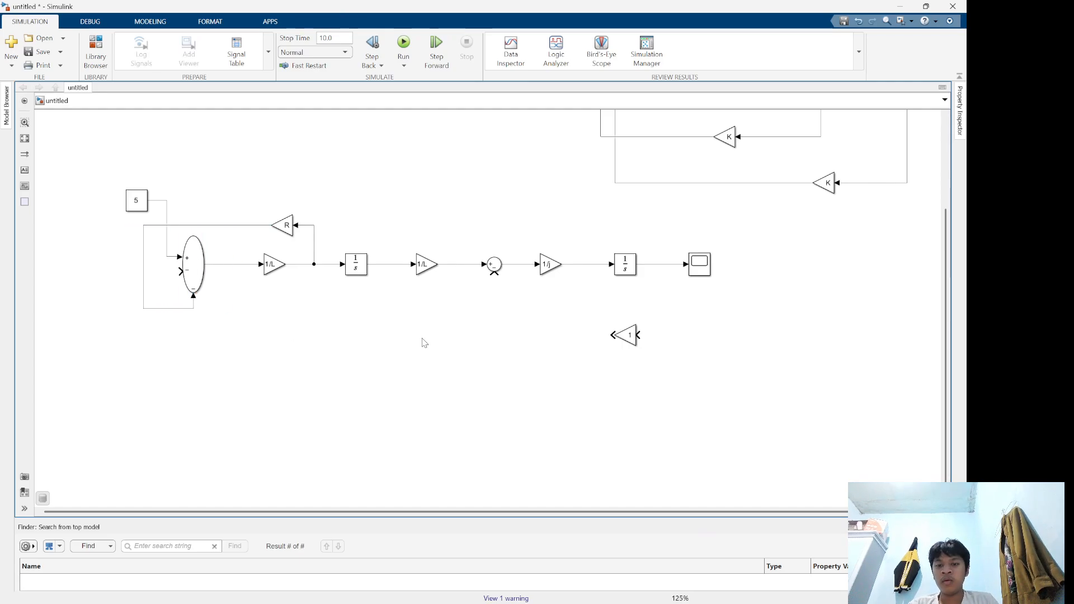
# Set the gain of the block below the last Integrator to a new model workspace variable b with value 1
pyautogui.doubleClick(628, 335)
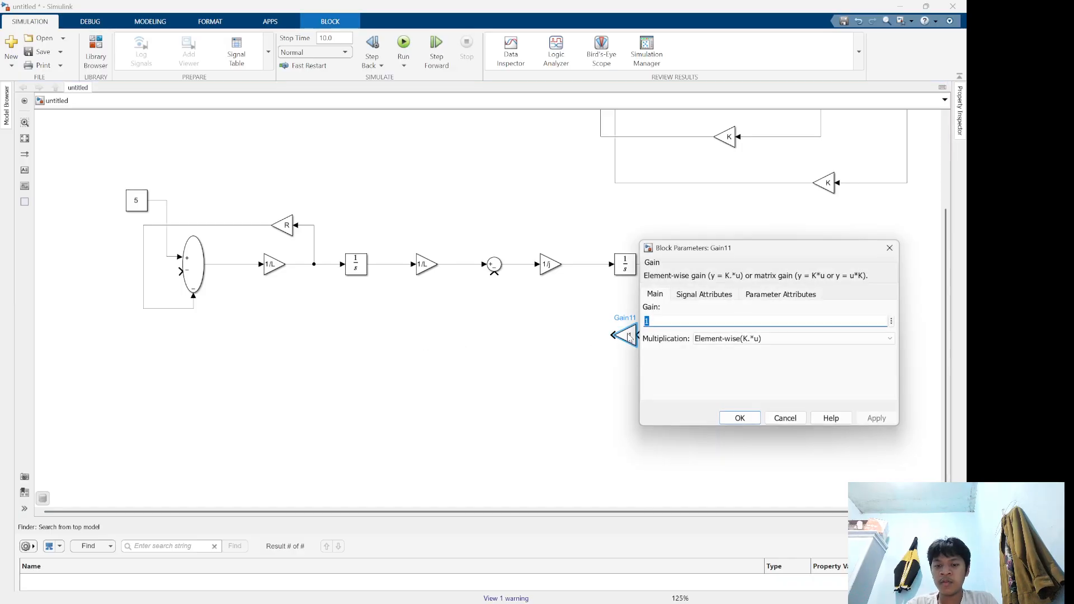
pyautogui.click(891, 323)
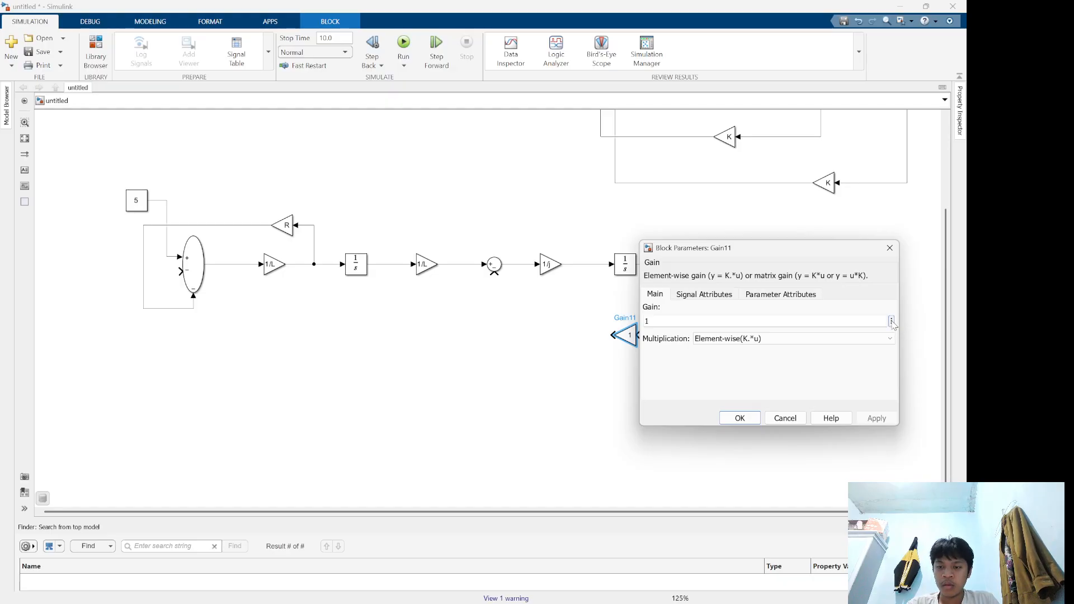
pyautogui.click(891, 322)
pyautogui.click(914, 325)
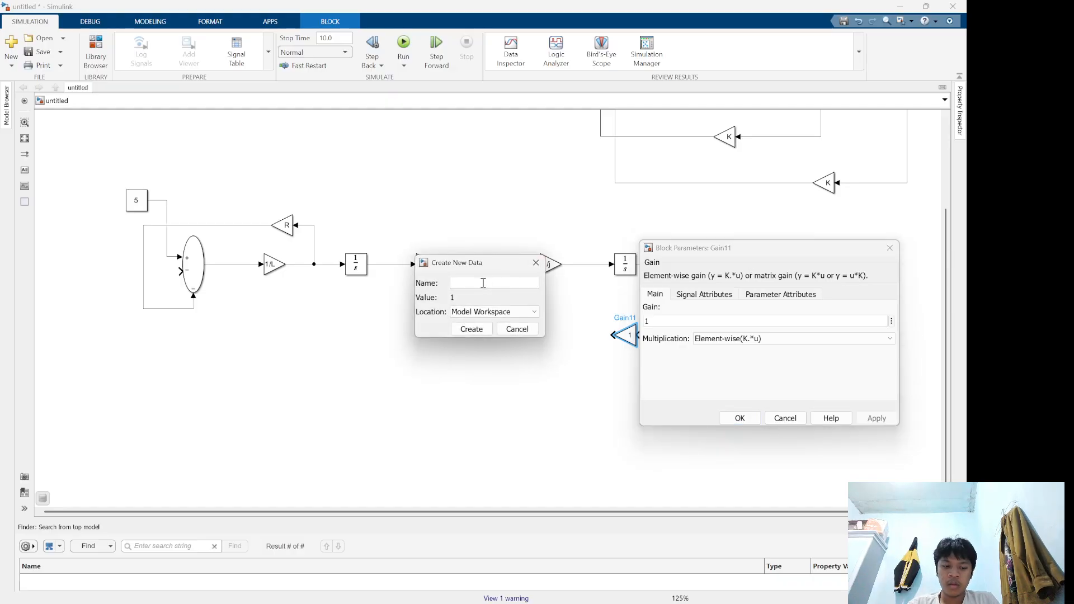
pyautogui.write('B')
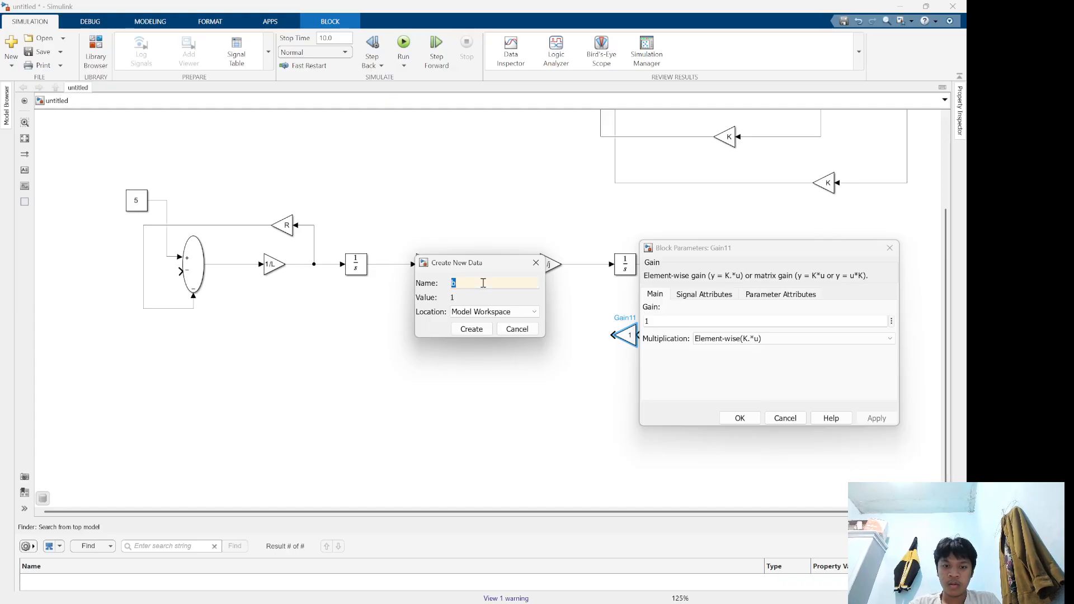
pyautogui.click(471, 329)
pyautogui.press('Return')
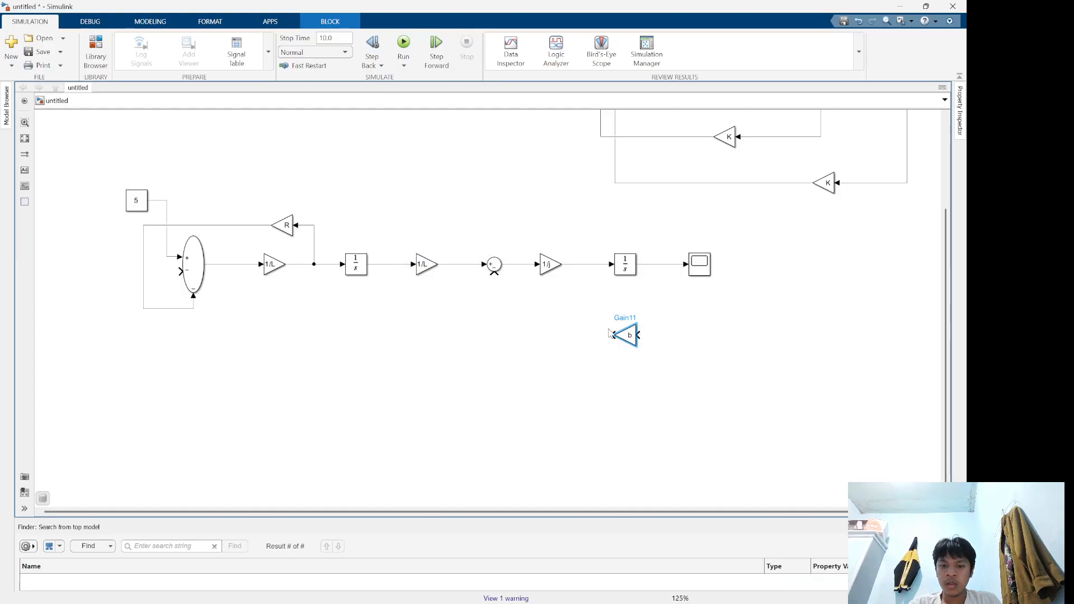
# Wire the b Gain as feedback from the last Integrator's output to the round Sum's lower input, moving the Scope further right
pyautogui.moveTo(612, 335); pyautogui.dragTo(496, 284)
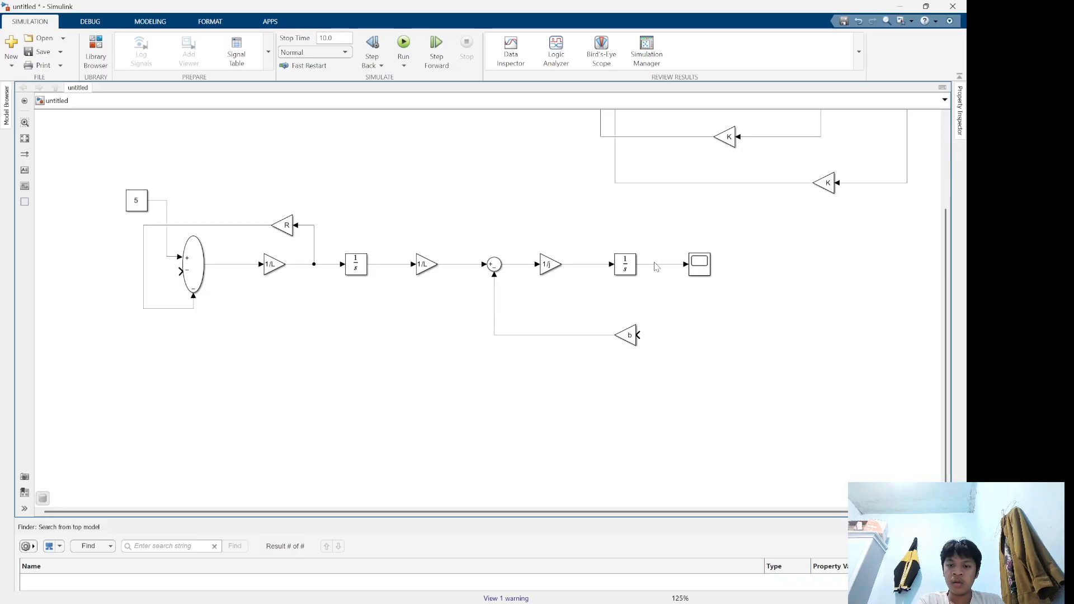
pyautogui.moveTo(706, 270); pyautogui.dragTo(642, 335)
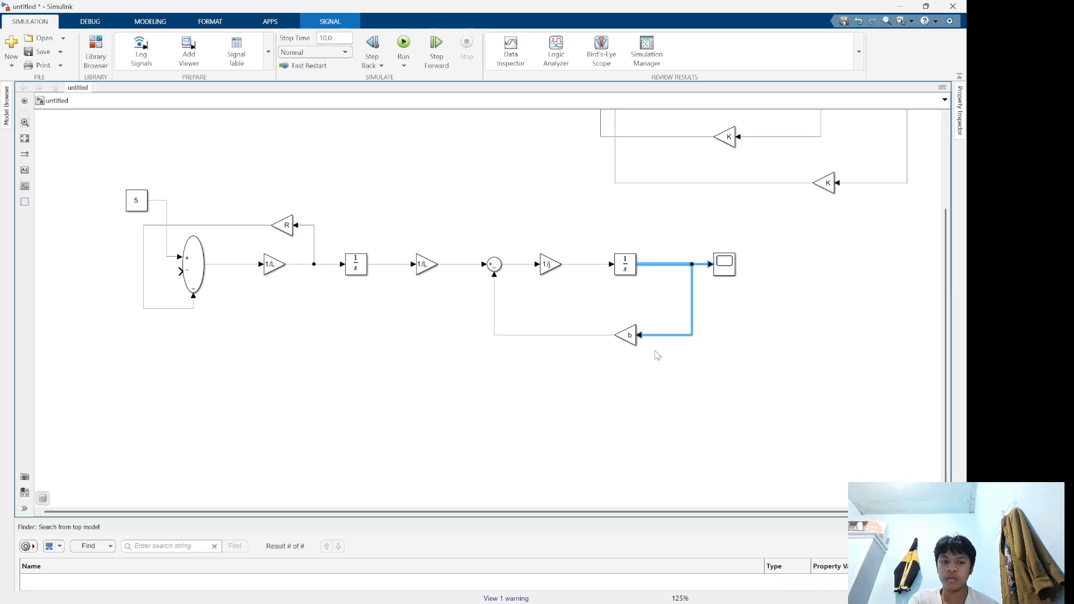
# Copy the b Gain to above the round Sum and set the copy's gain to kb
pyautogui.click(629, 335)
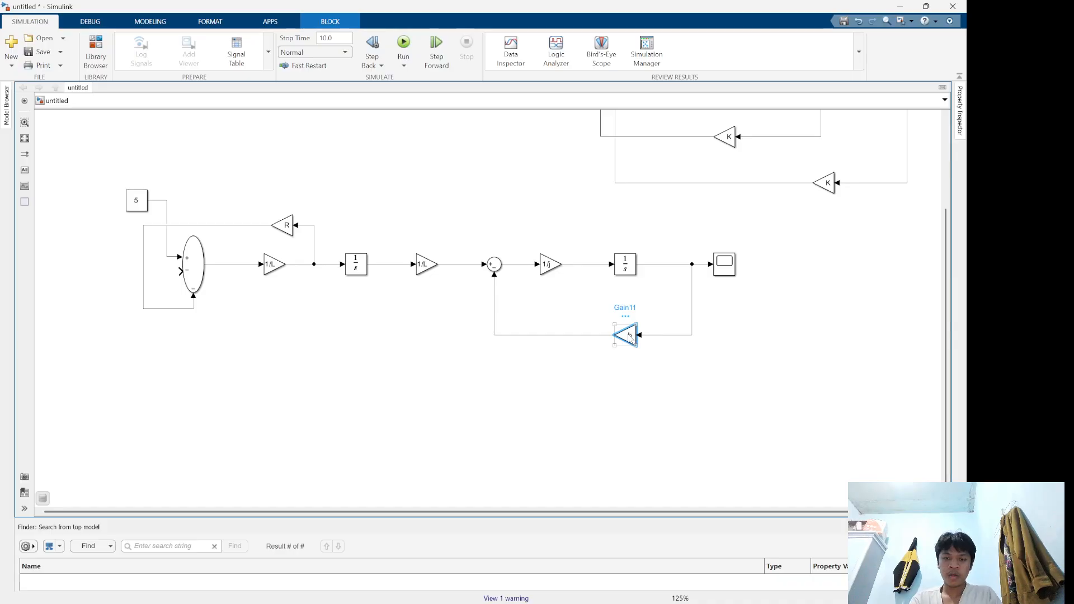
pyautogui.moveTo(628, 335); pyautogui.dragTo(512, 229)
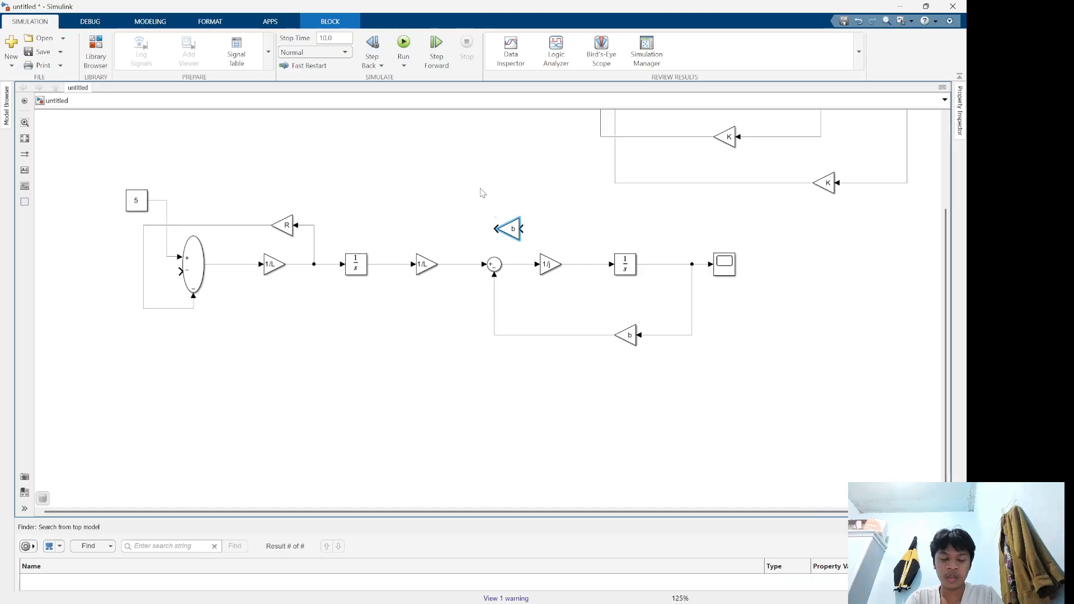
pyautogui.doubleClick(513, 228)
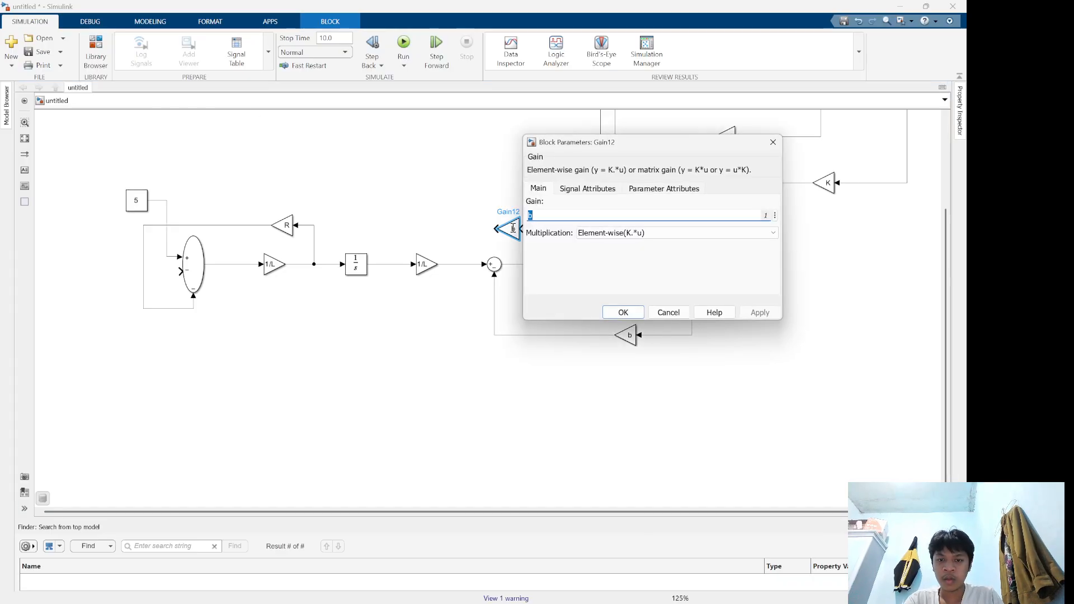
pyautogui.write('kb')
pyautogui.press('Return')
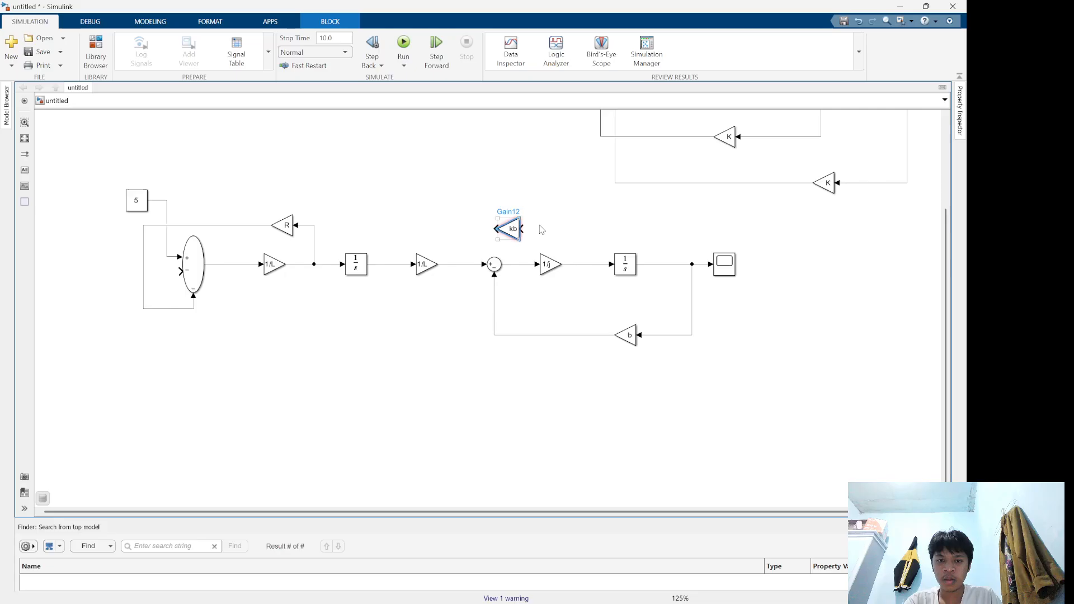
# Create the variable kb with value 1 in the model workspace for the copied Gain
pyautogui.doubleClick(509, 227)
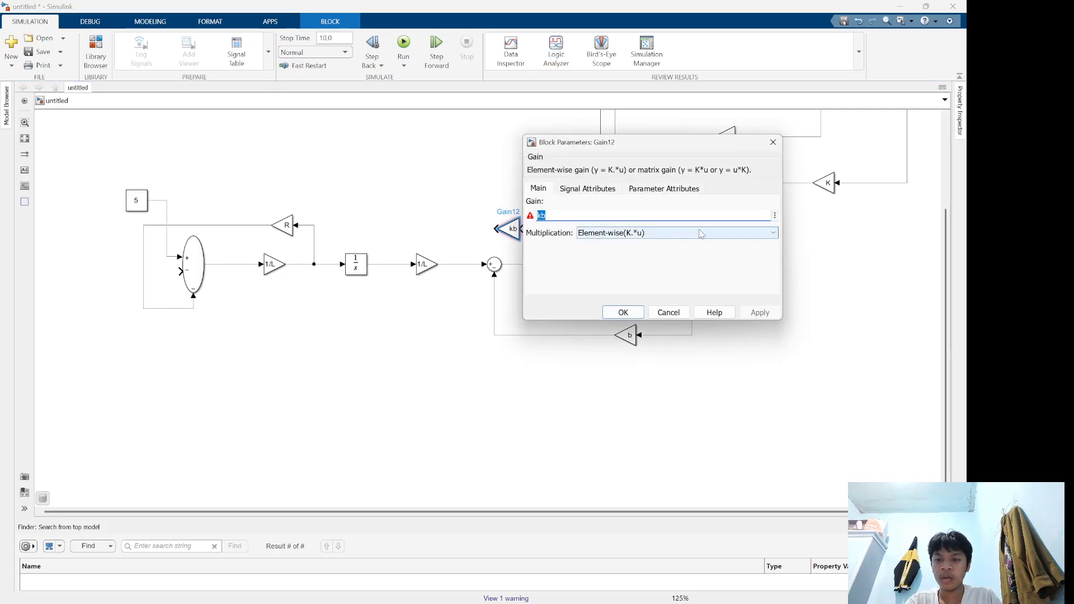
pyautogui.click(775, 216)
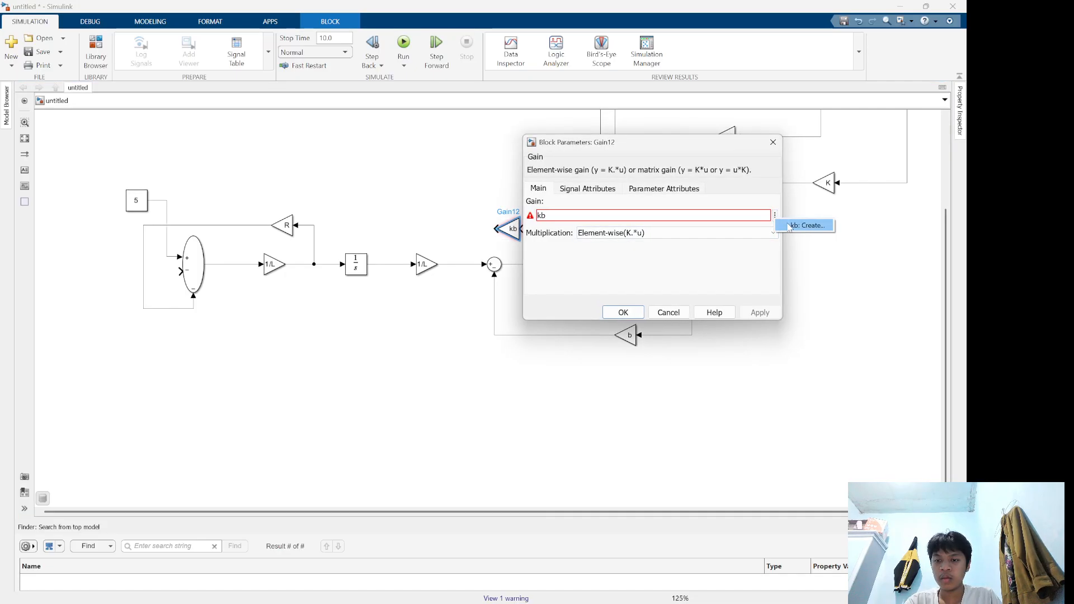
pyautogui.click(793, 225)
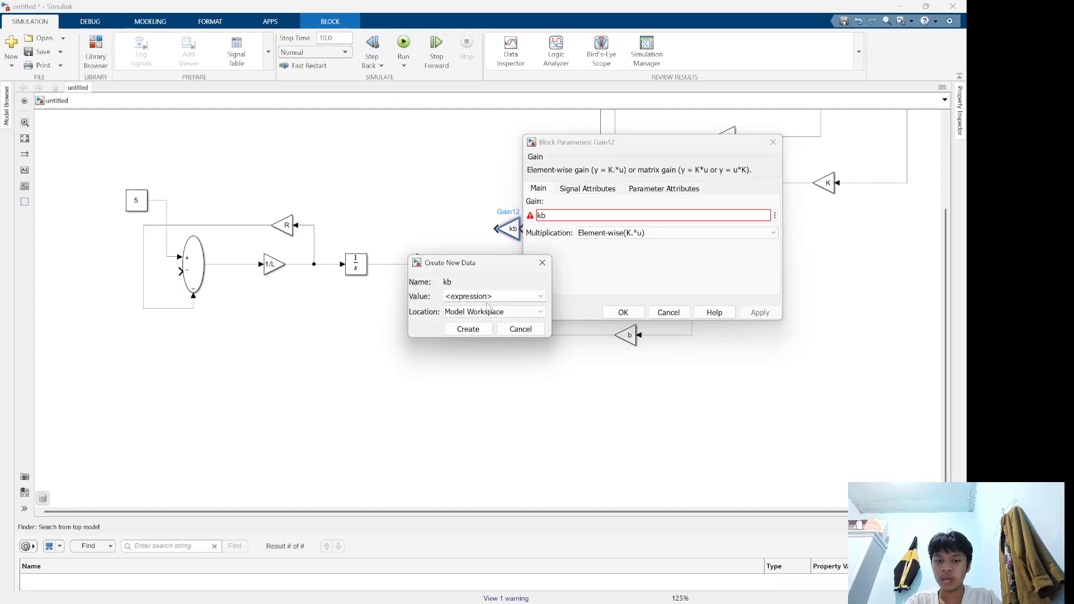
pyautogui.doubleClick(464, 298)
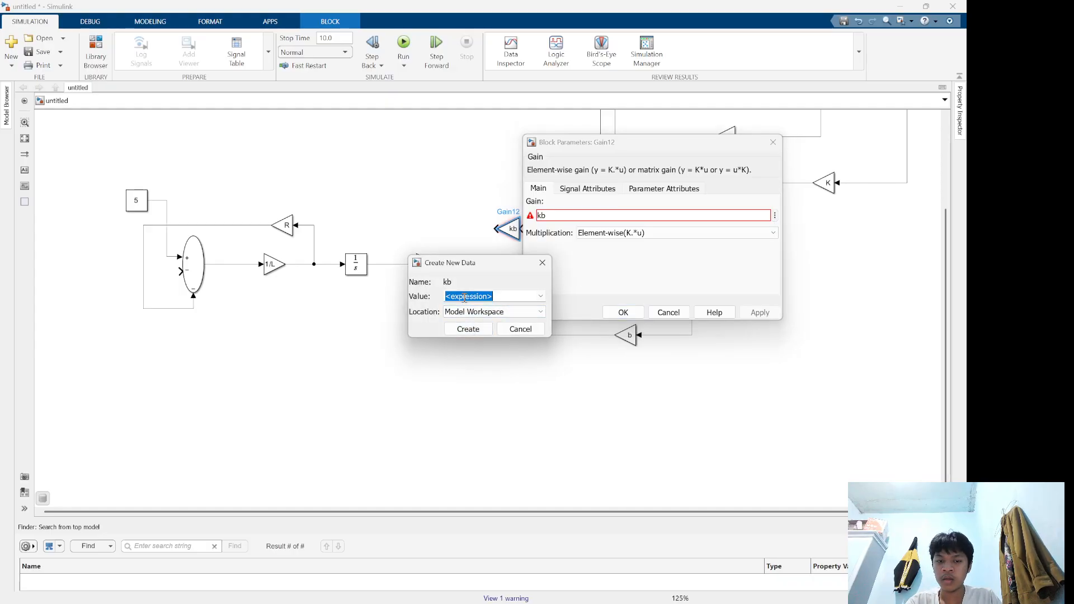
pyautogui.write('1')
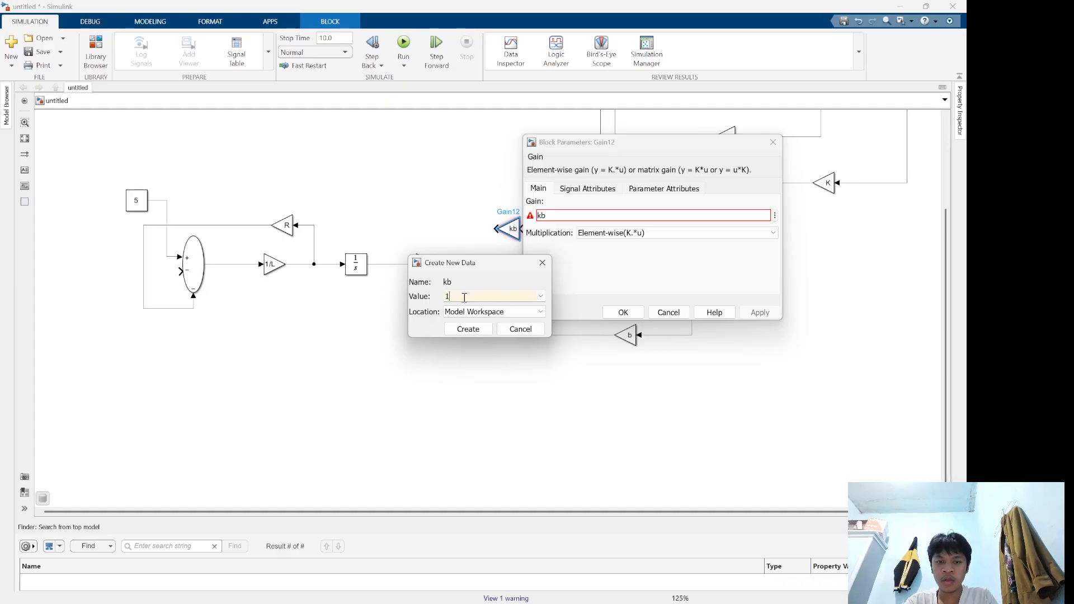
pyautogui.click(469, 328)
pyautogui.press('Return')
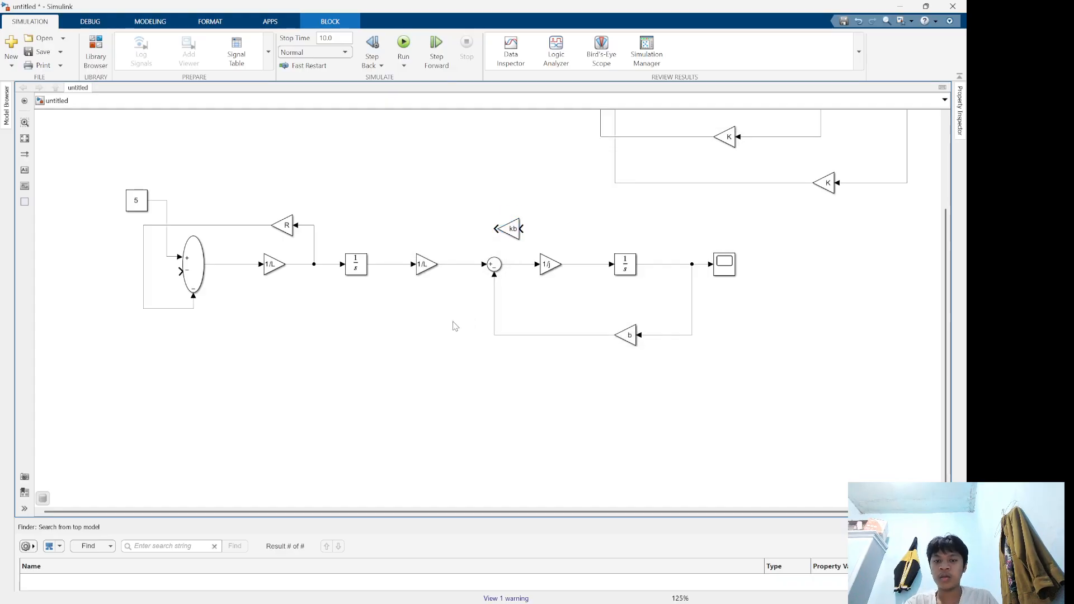
# Move the kb Gain slightly up and left so it is centred above the round Sum
pyautogui.click(453, 326)
pyautogui.moveTo(503, 231); pyautogui.dragTo(492, 212)
pyautogui.click(451, 204)
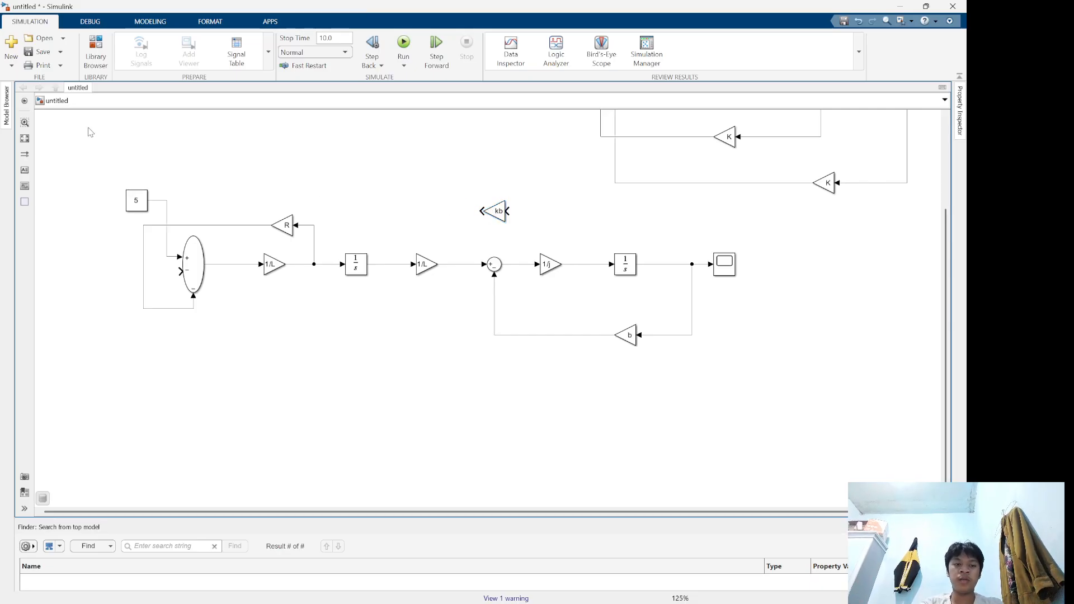
# Move the whole DC motor diagram down and to the left, away from the model above it
pyautogui.moveTo(110, 187); pyautogui.dragTo(772, 391)
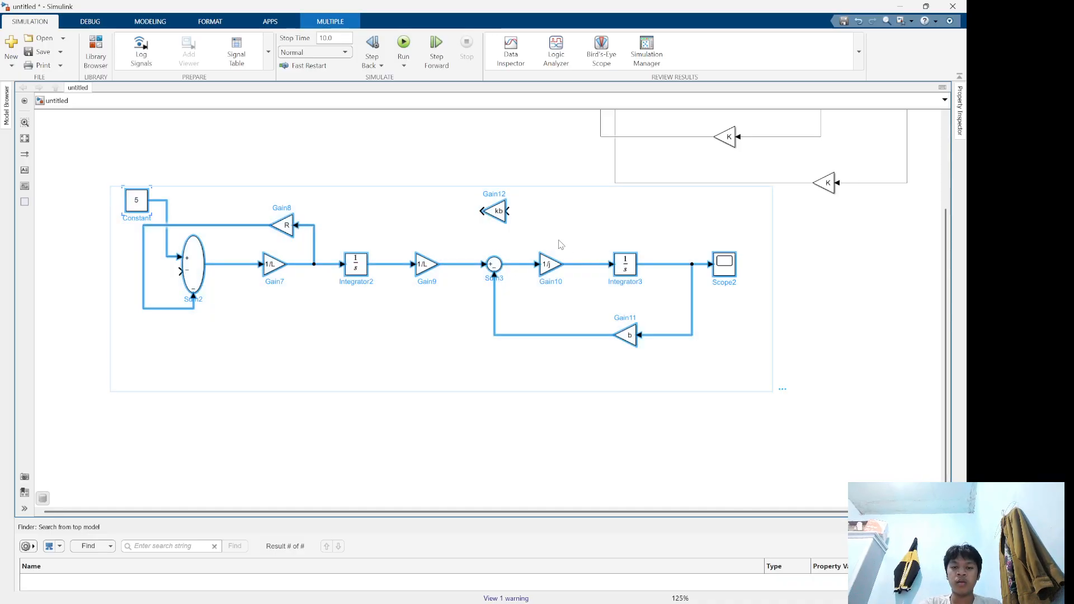
pyautogui.moveTo(499, 217); pyautogui.dragTo(449, 269)
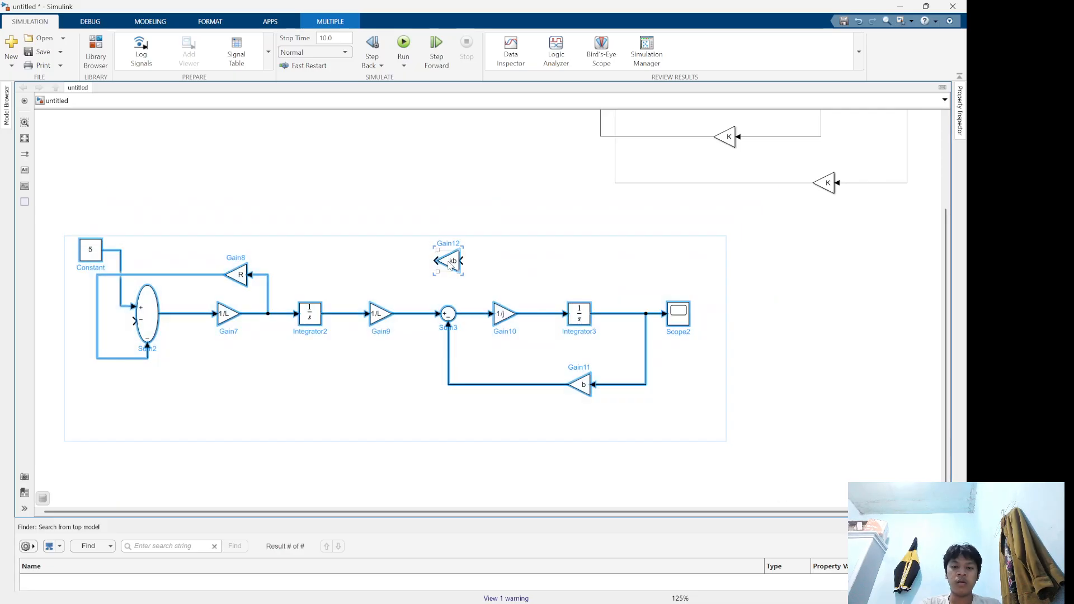
pyautogui.click(422, 223)
# Raise the kb Gain above the rest of the DC motor diagram and feed its input from the last Integrator's output line
pyautogui.click(450, 266)
pyautogui.moveTo(451, 266); pyautogui.dragTo(451, 227)
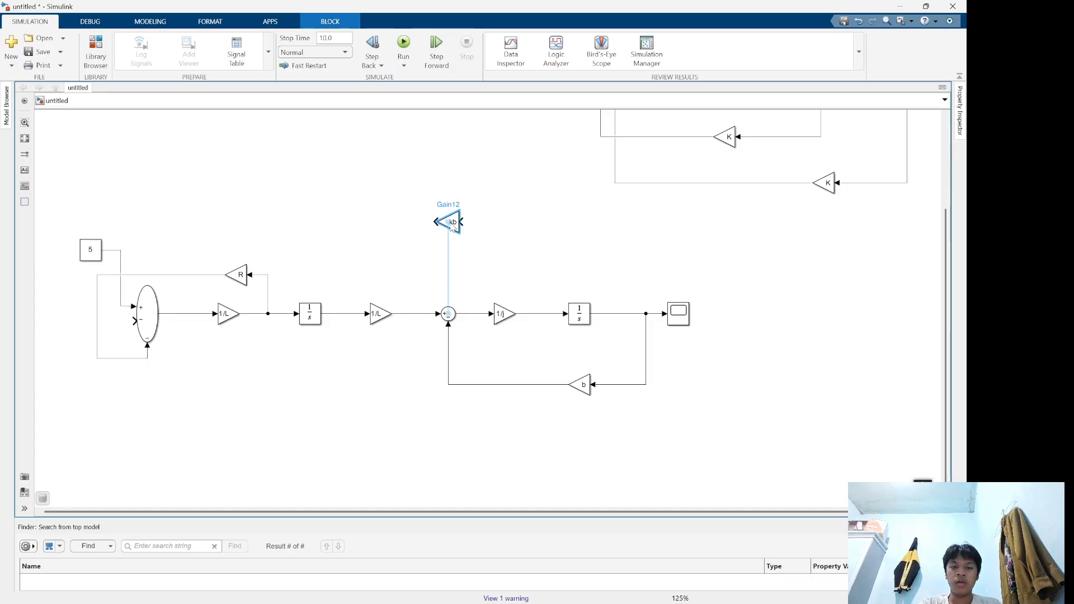
pyautogui.click(493, 235)
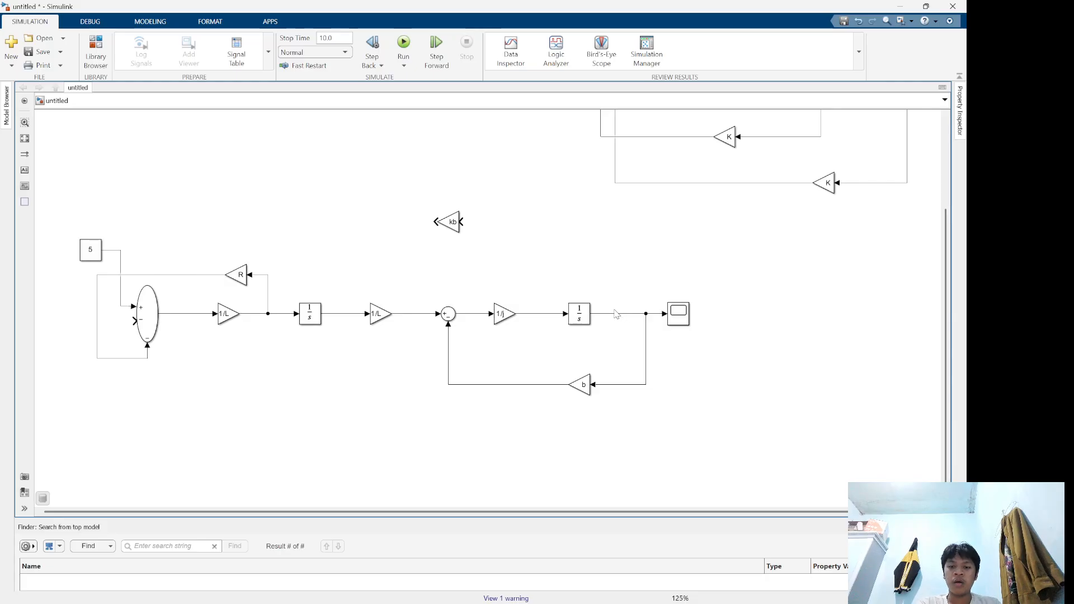
pyautogui.moveTo(610, 316); pyautogui.dragTo(463, 222)
pyautogui.click(495, 245)
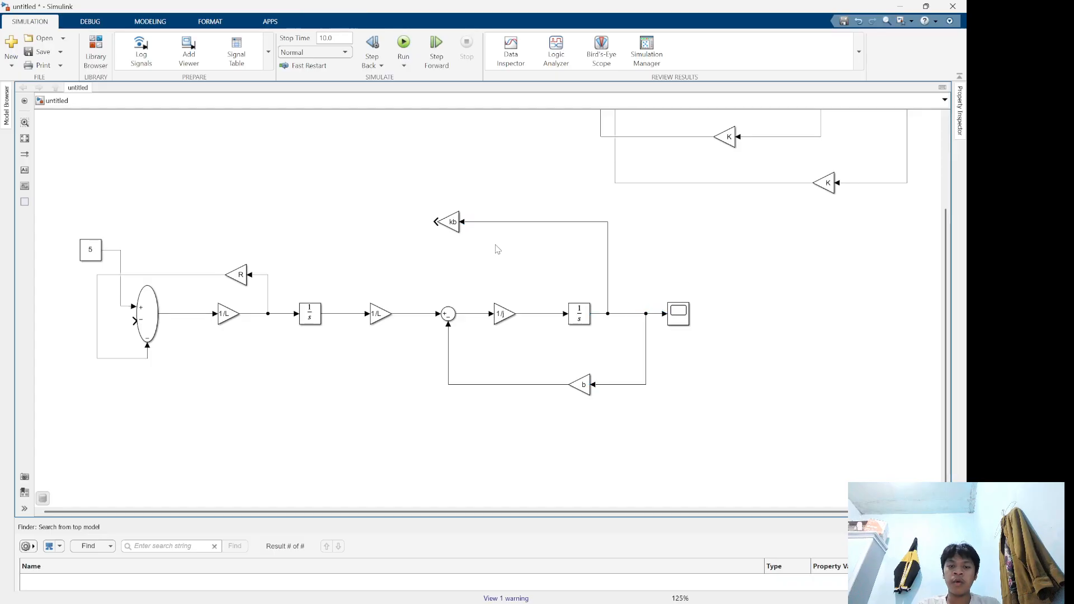
# Connect the kb gain's output to the middle minus input of the oval sum block, routing the line around the constant 5 block
pyautogui.moveTo(433, 225); pyautogui.dragTo(128, 324)
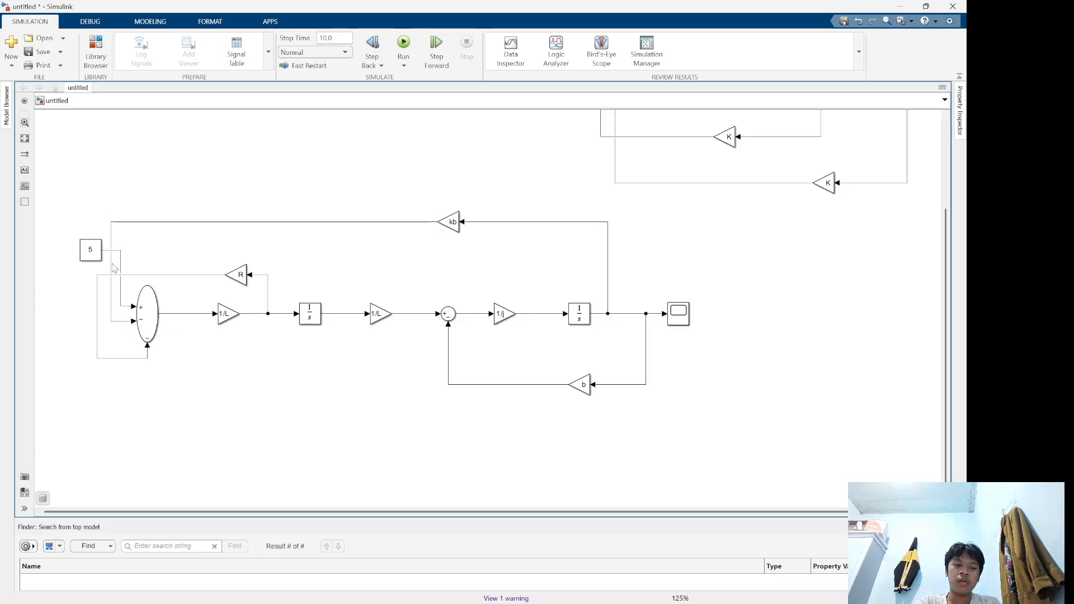
pyautogui.moveTo(113, 268); pyautogui.dragTo(57, 268)
pyautogui.click(162, 242)
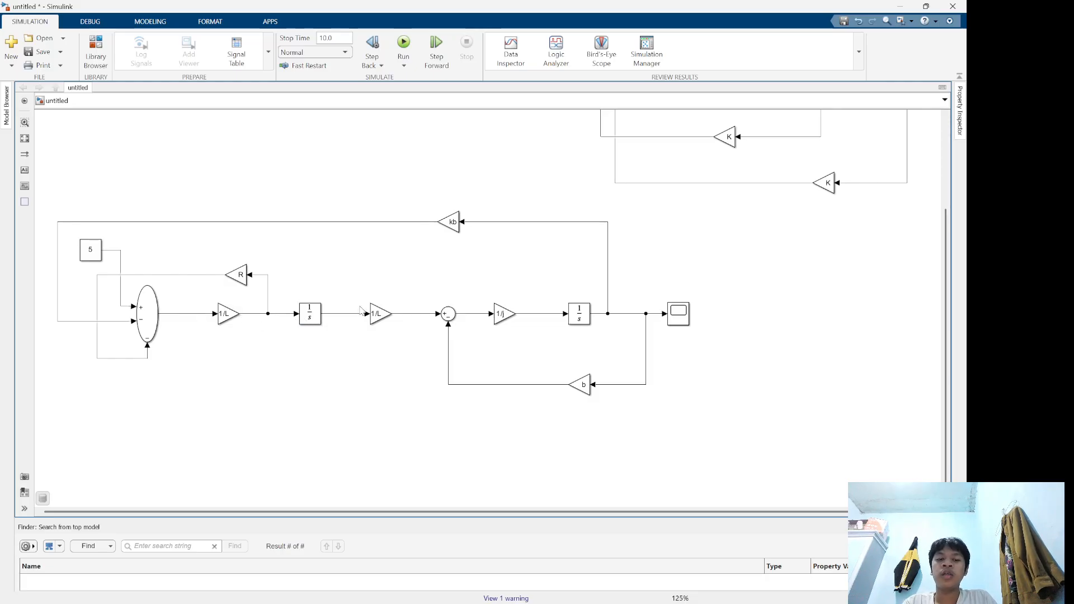
# Inspect the round sum block and compare the model with the armature circuit block diagram in the WPS presentation
pyautogui.click(454, 318)
pyautogui.click(464, 327)
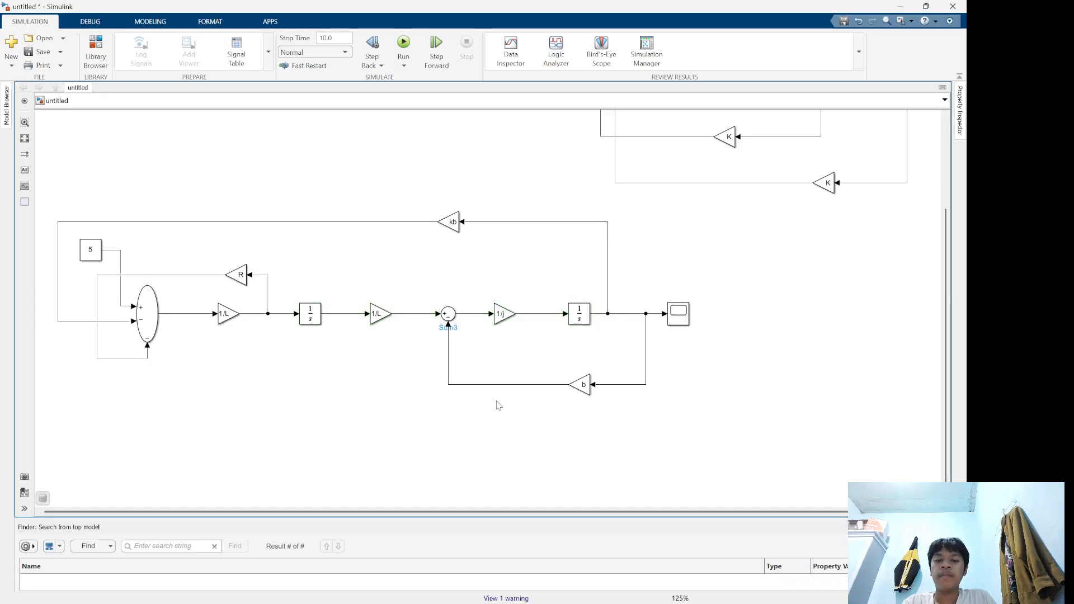
pyautogui.click(453, 321)
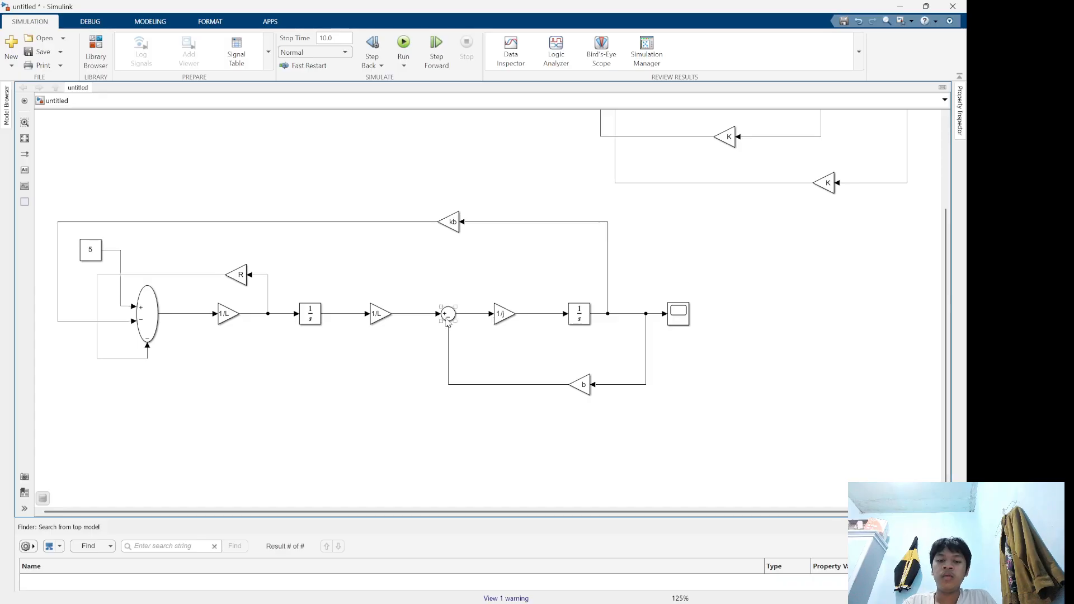
pyautogui.click(441, 321)
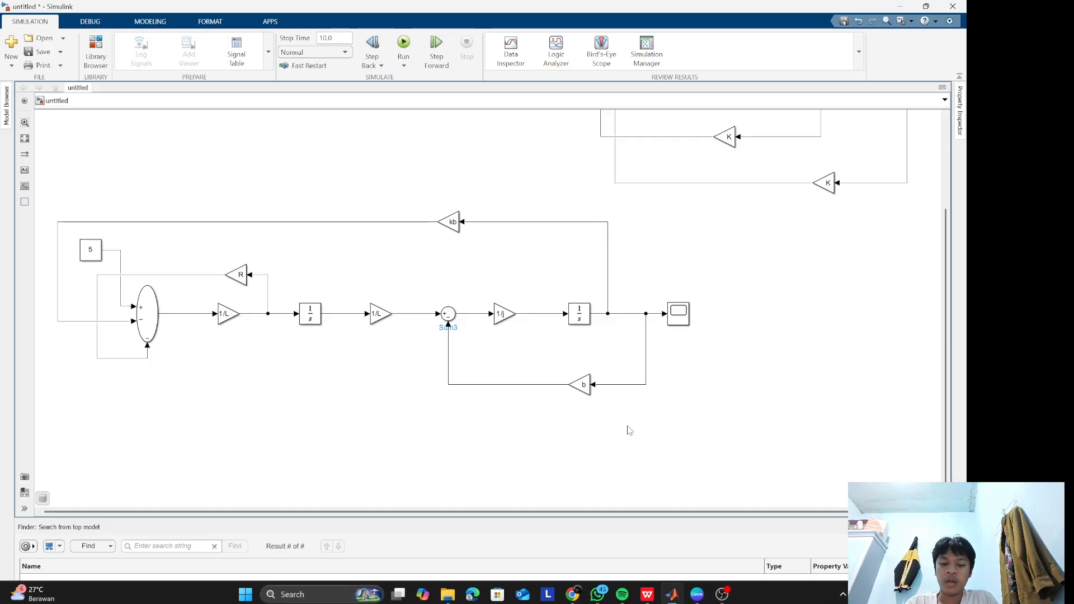
pyautogui.hotkey('alt', 'Tab')
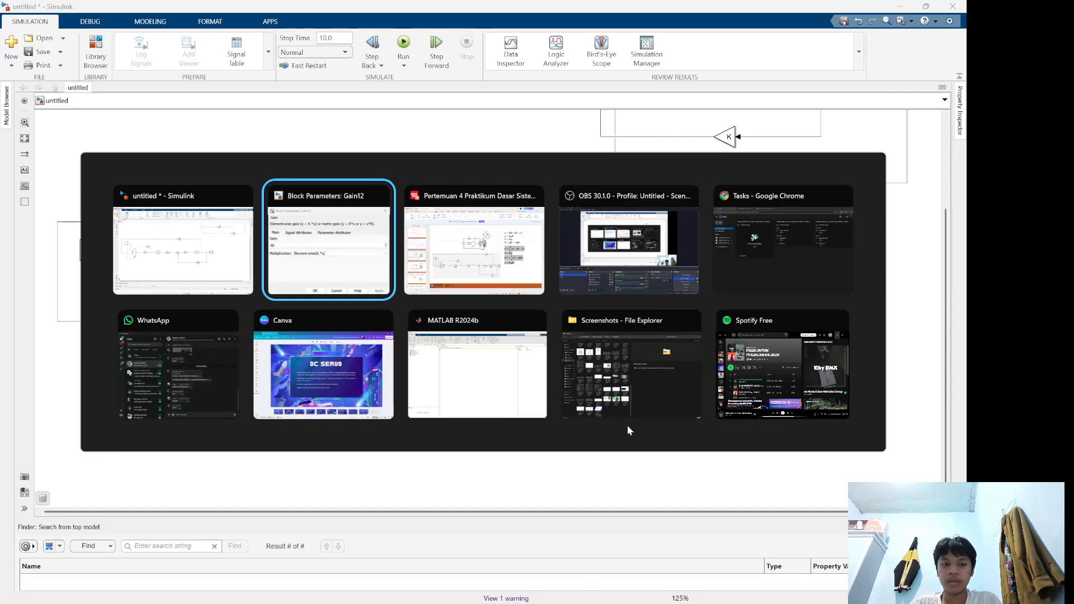
pyautogui.press('Tab')
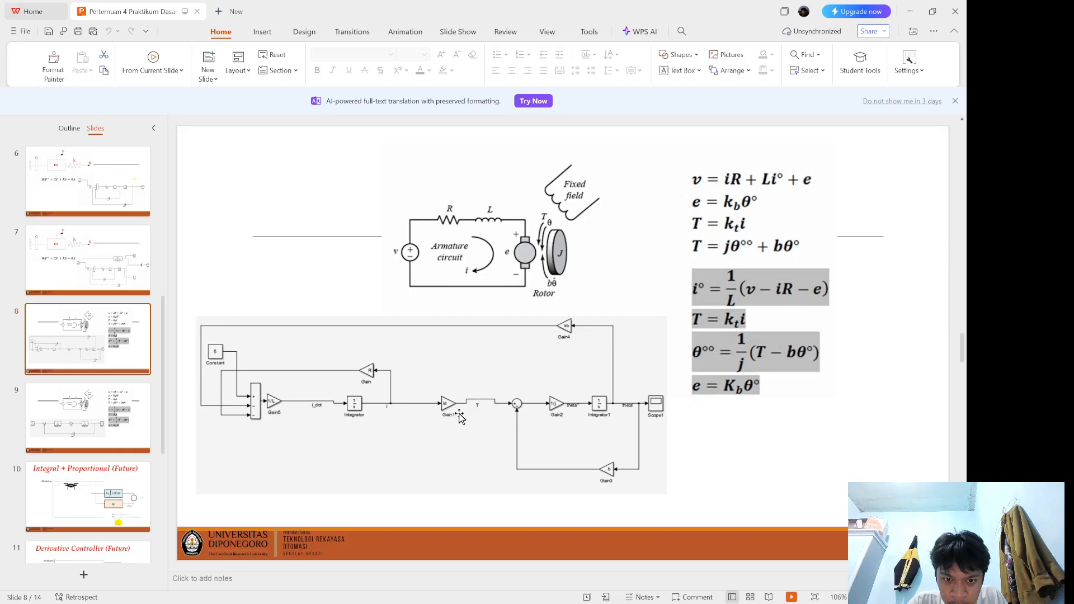
pyautogui.hotkey('alt', 'Tab')
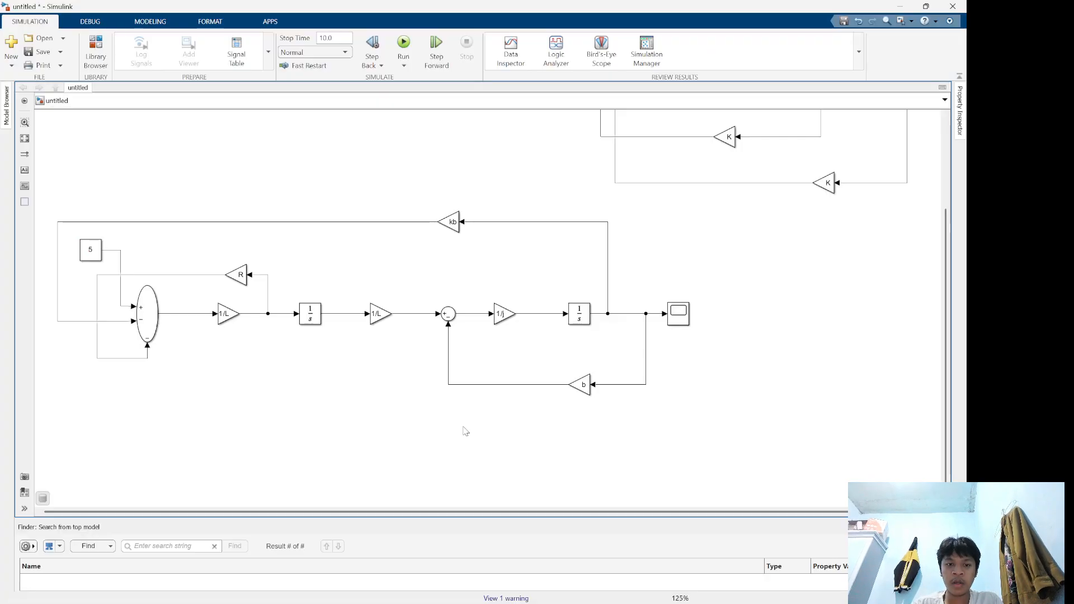
# Set the gain of the block between the first integrator and the round sum block to kt
pyautogui.doubleClick(380, 313)
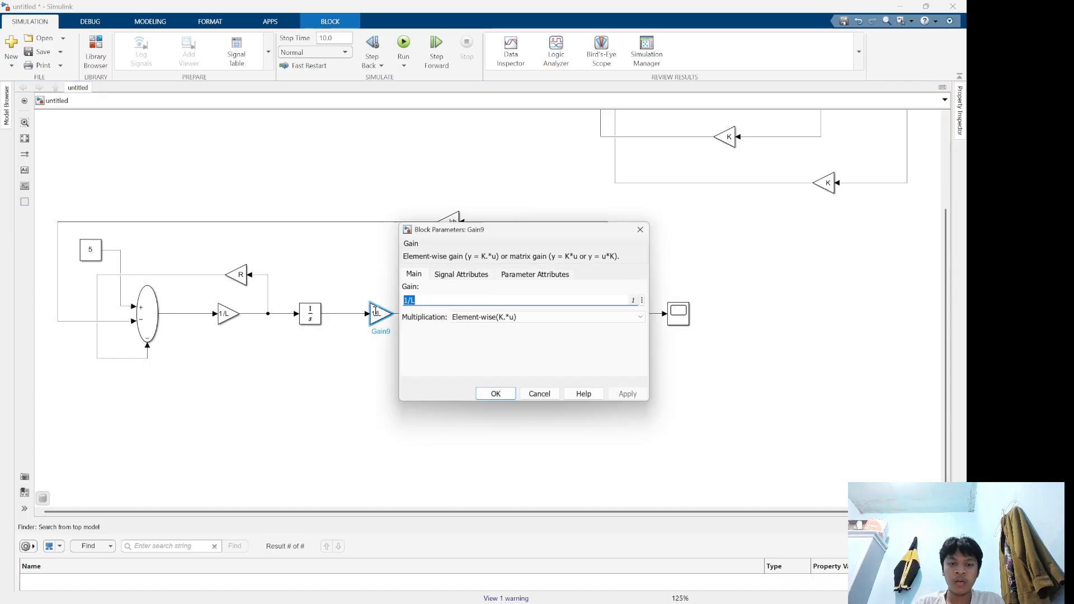
pyautogui.click(648, 300)
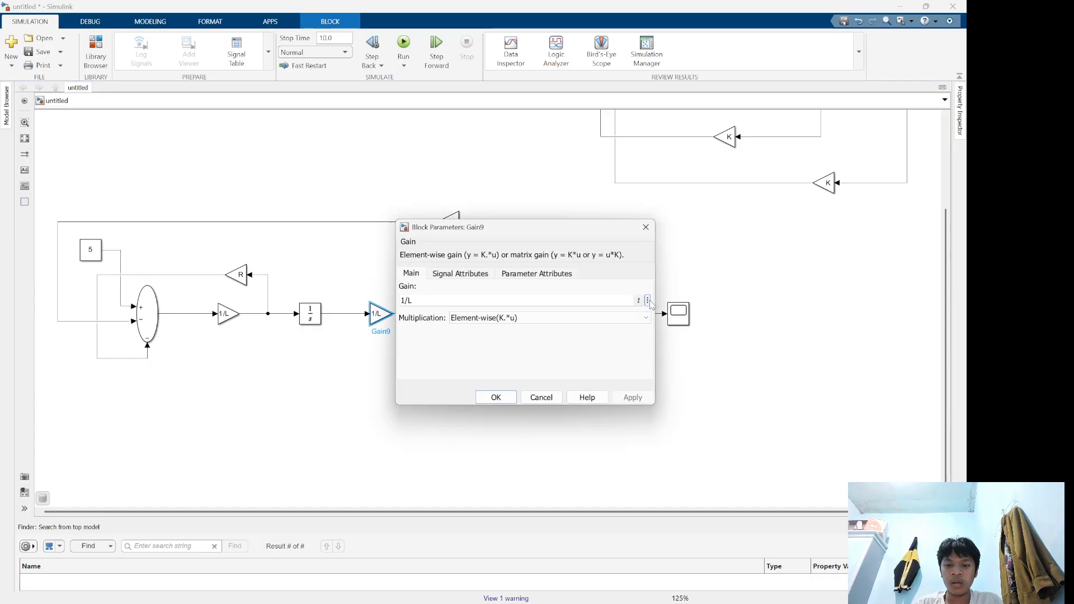
pyautogui.moveTo(678, 311)
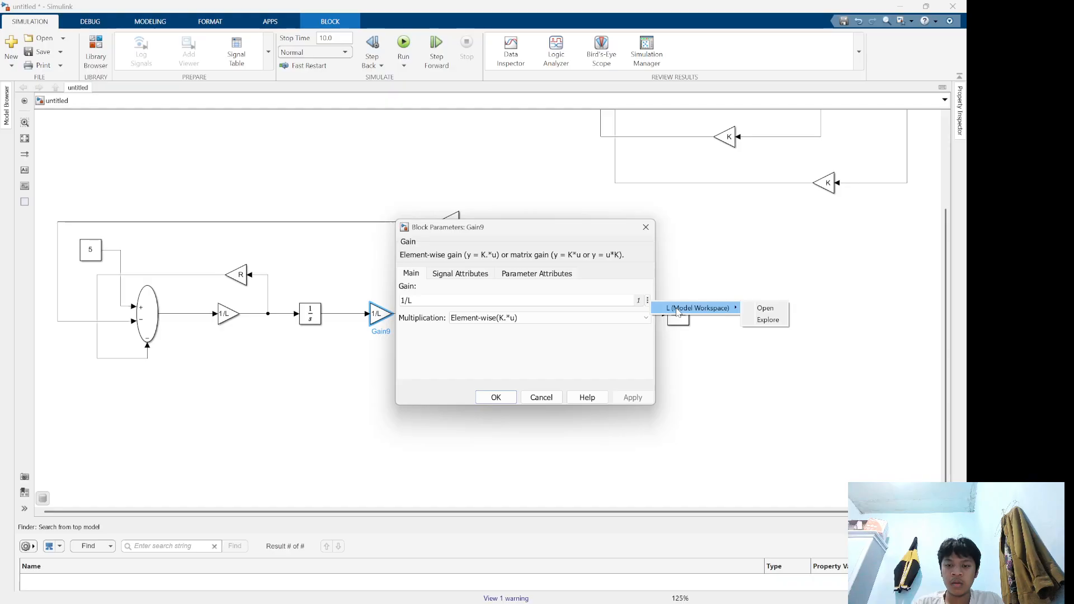
pyautogui.click(589, 295)
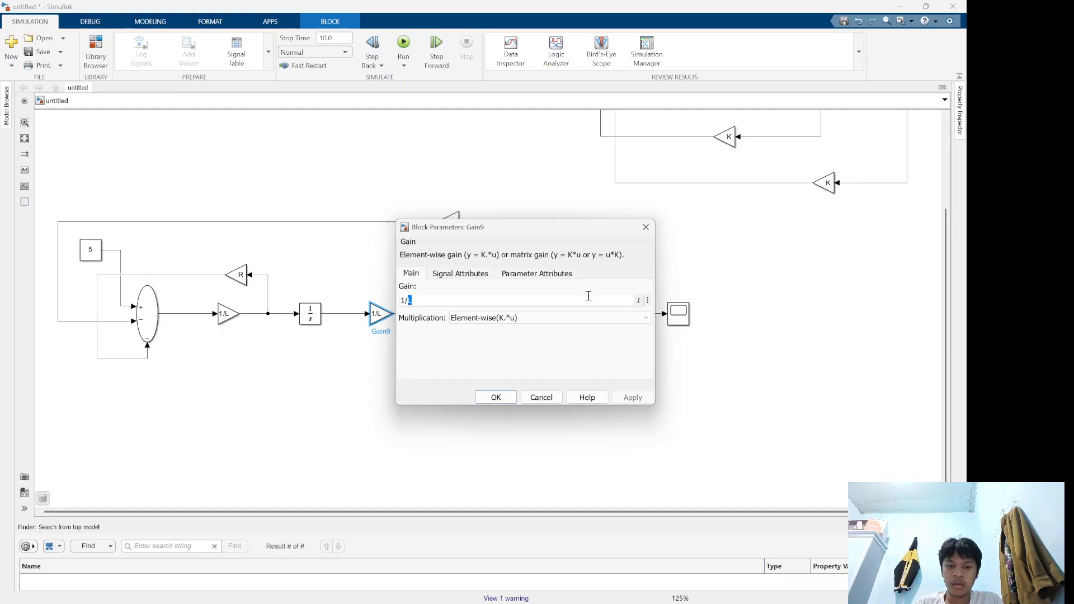
pyautogui.press('BackSpace')
pyautogui.press('BackSpace')
pyautogui.press('BackSpace')
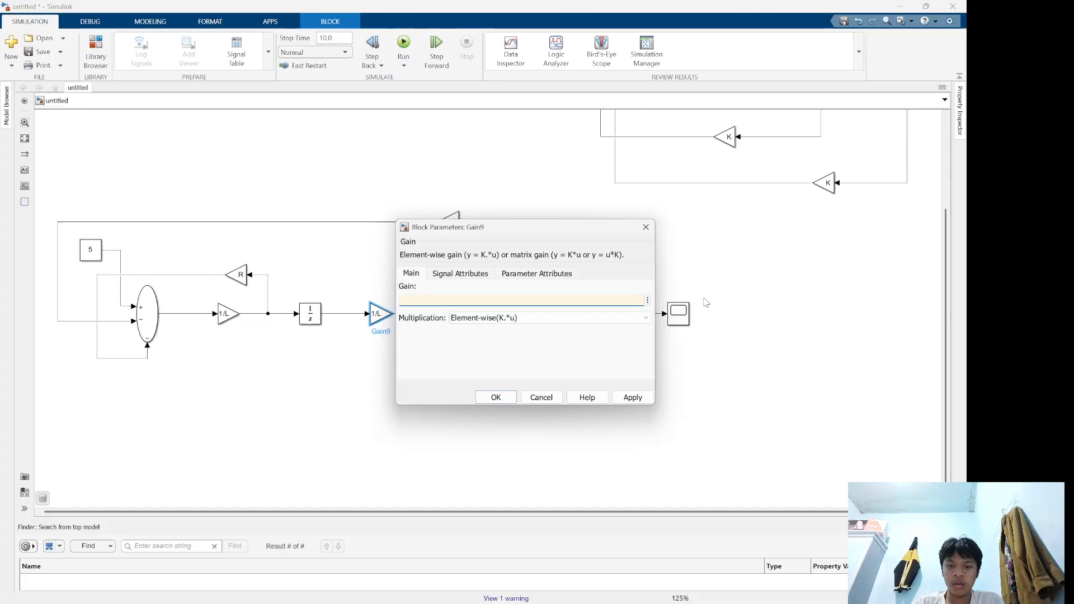
pyautogui.click(648, 300)
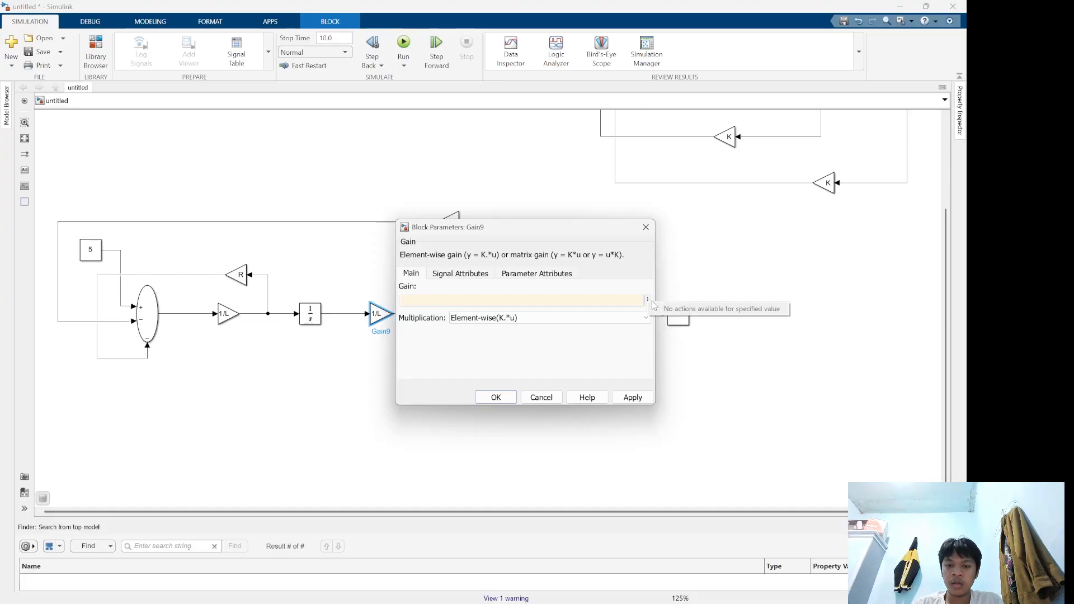
pyautogui.click(616, 299)
pyautogui.write('kt')
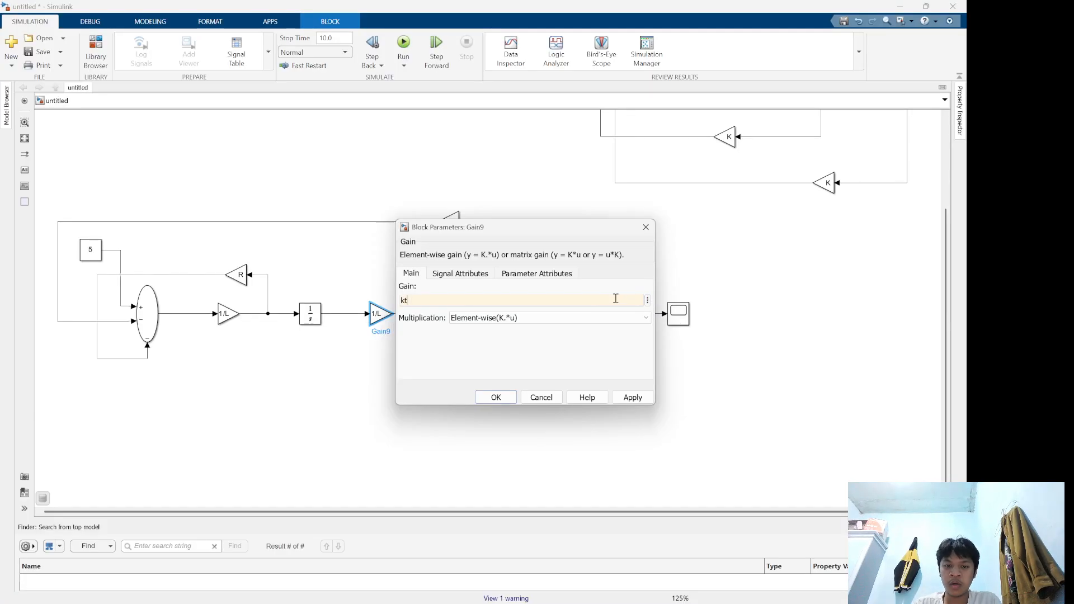
pyautogui.press('Return')
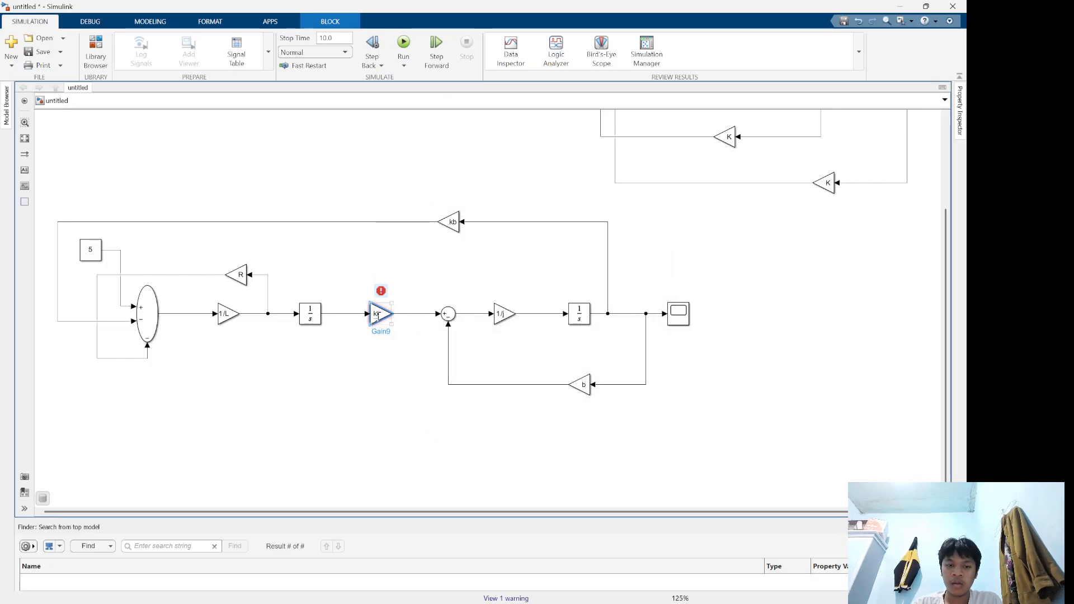
# Create the variable kt with value 1 in the Model Workspace and accept the gain block's parameters
pyautogui.doubleClick(382, 314)
pyautogui.click(648, 301)
pyautogui.click(679, 308)
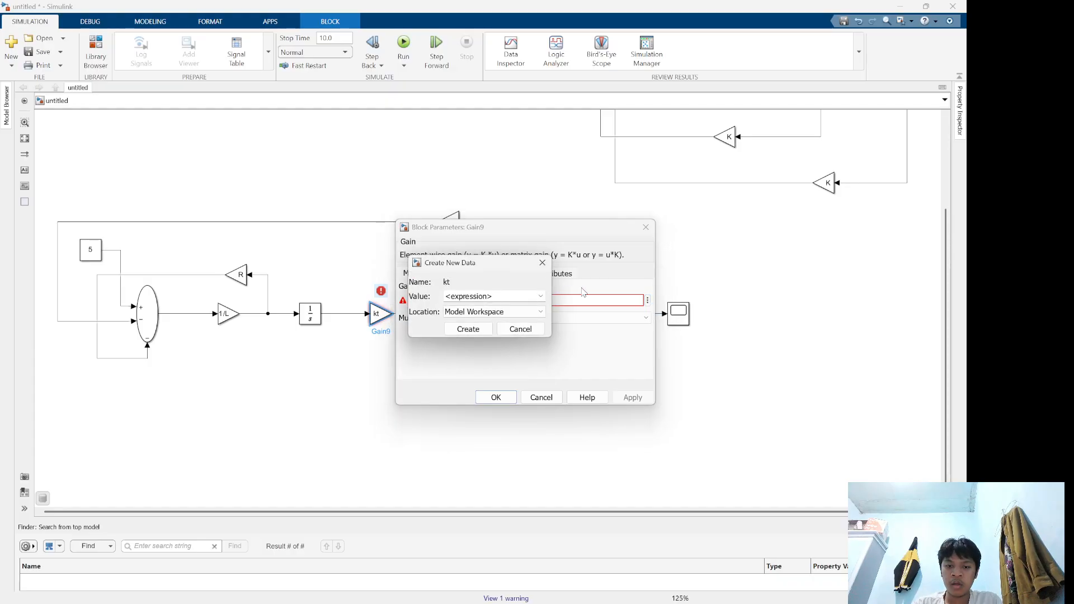
pyautogui.click(510, 297)
pyautogui.write('1')
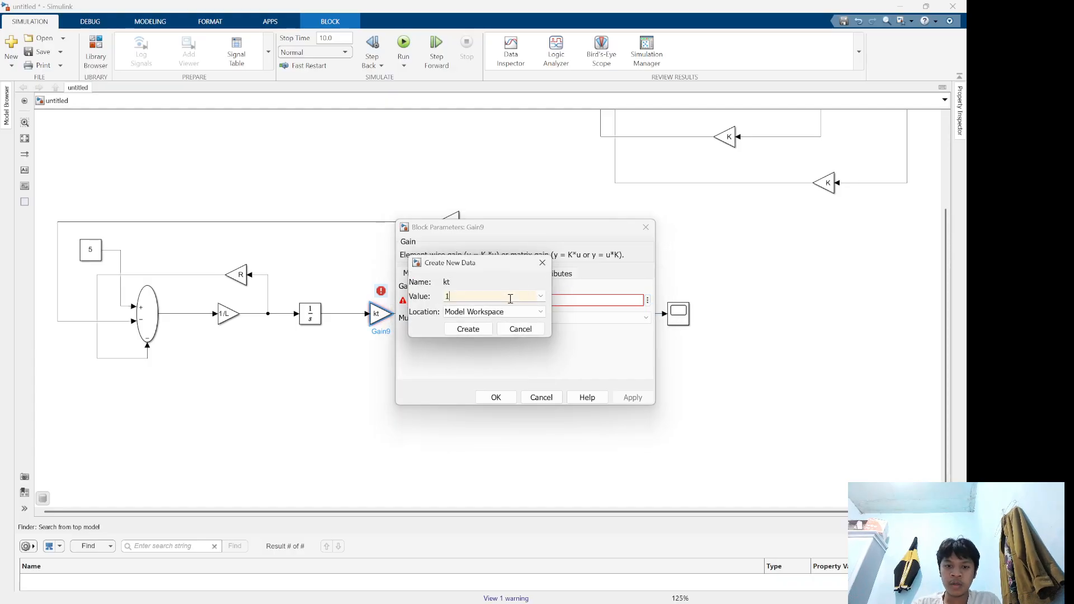
pyautogui.click(474, 329)
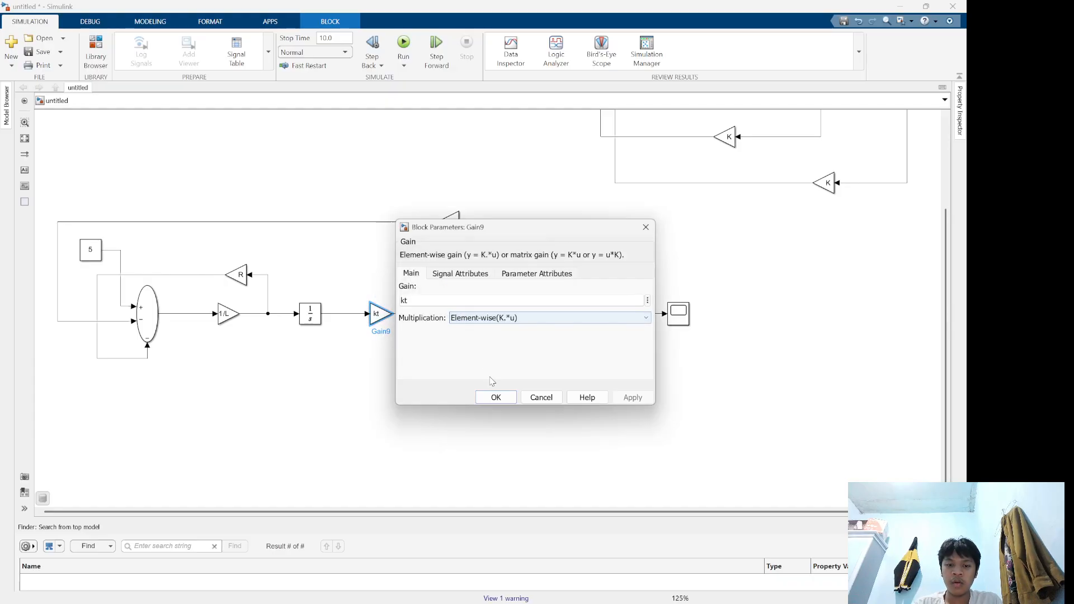
pyautogui.click(495, 397)
pyautogui.click(390, 400)
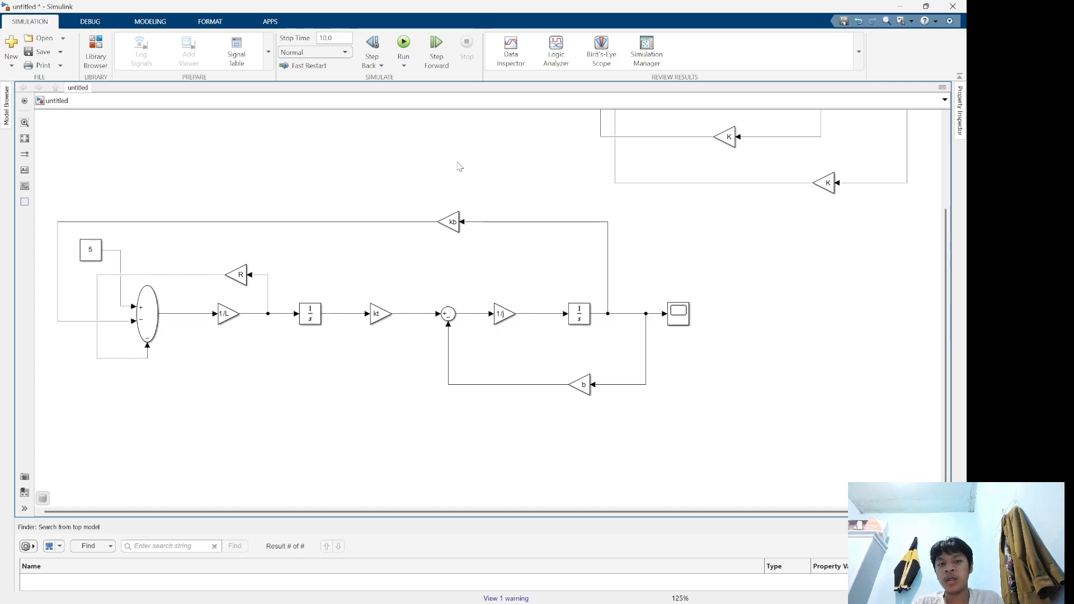
# Run the simulation and check the model against the reference block diagram in the WPS presentation
pyautogui.click(404, 42)
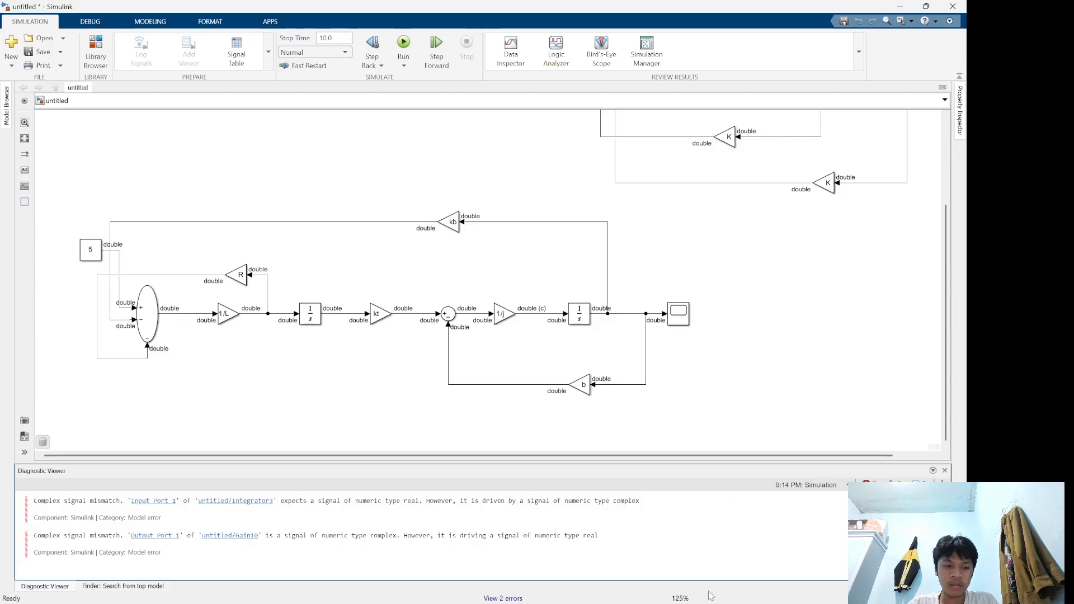
pyautogui.hotkey('alt', 'Tab')
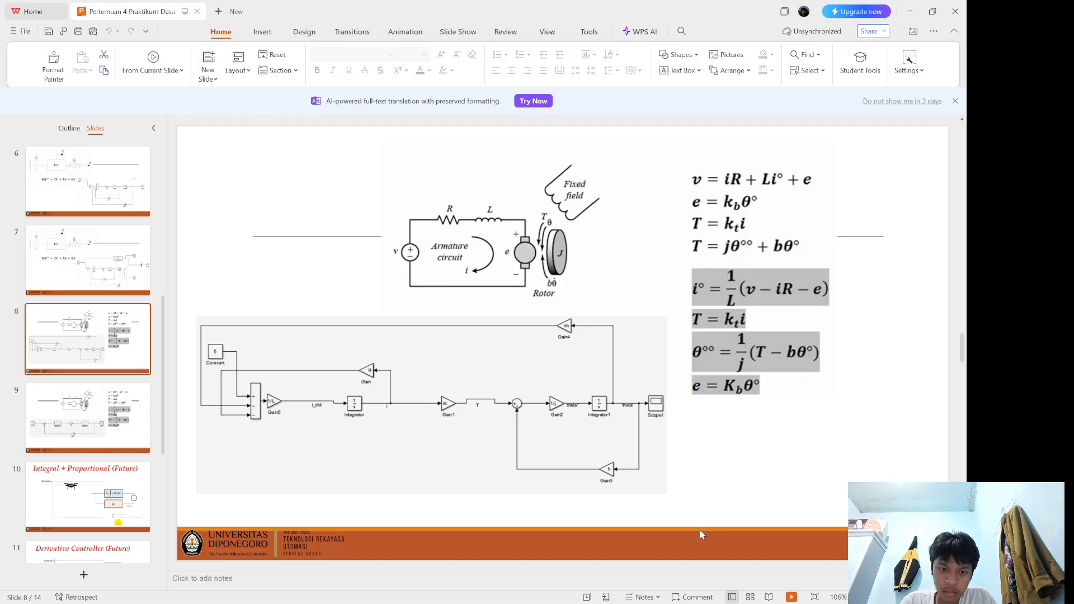
pyautogui.hotkey('alt', 'Tab')
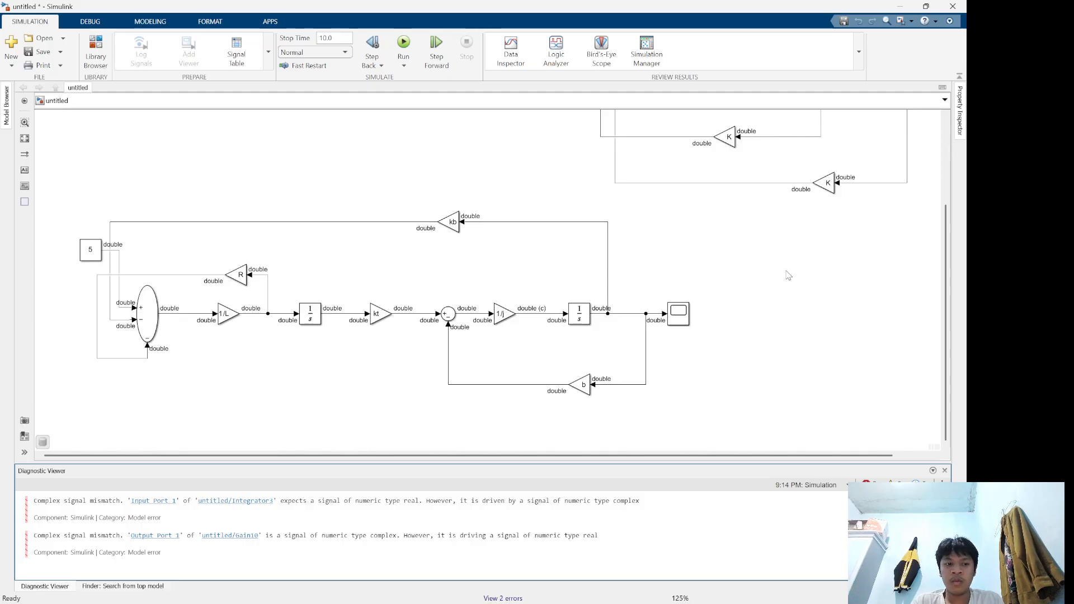
# Delete the two other block diagrams above the motor model
pyautogui.scroll(1, 803, 305)
pyautogui.scroll(-2, 812, 319)
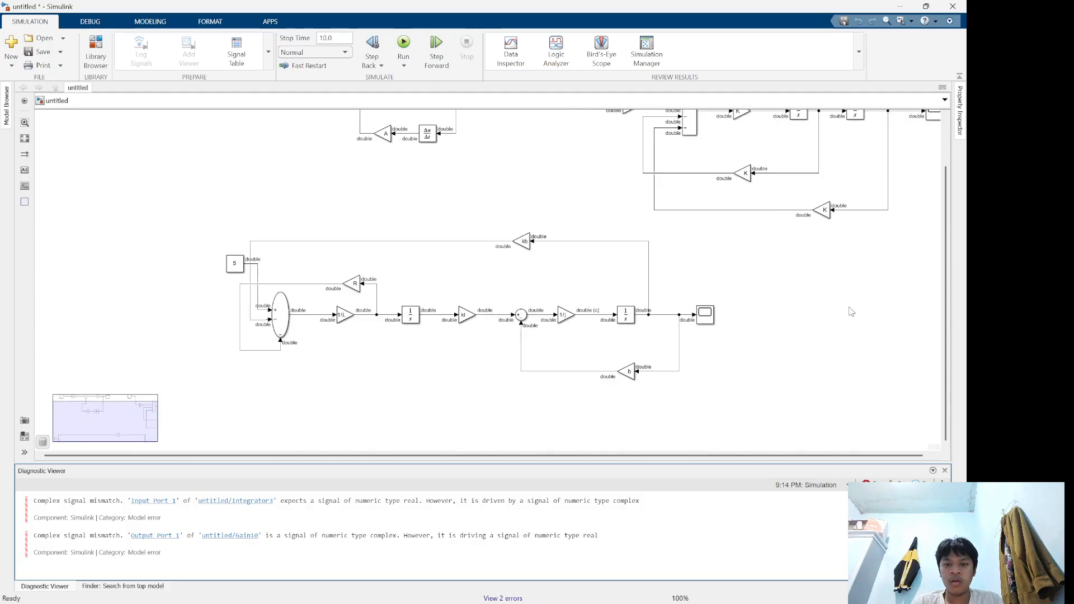
pyautogui.moveTo(946, 315); pyautogui.dragTo(949, 270)
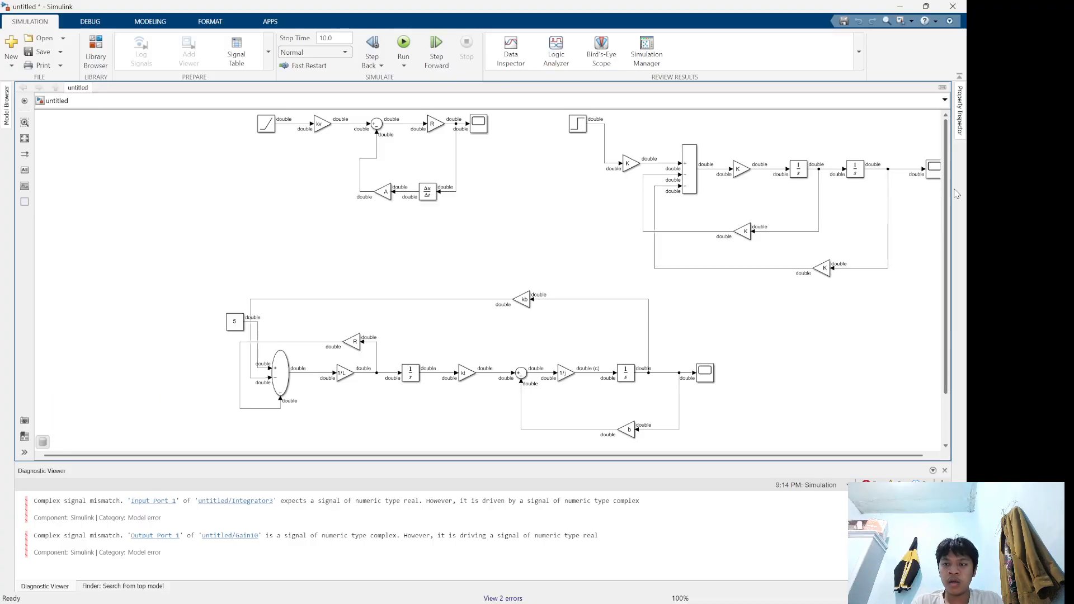
pyautogui.moveTo(441, 251); pyautogui.dragTo(274, 322)
pyautogui.moveTo(64, 172); pyautogui.dragTo(790, 355)
pyautogui.press('Delete')
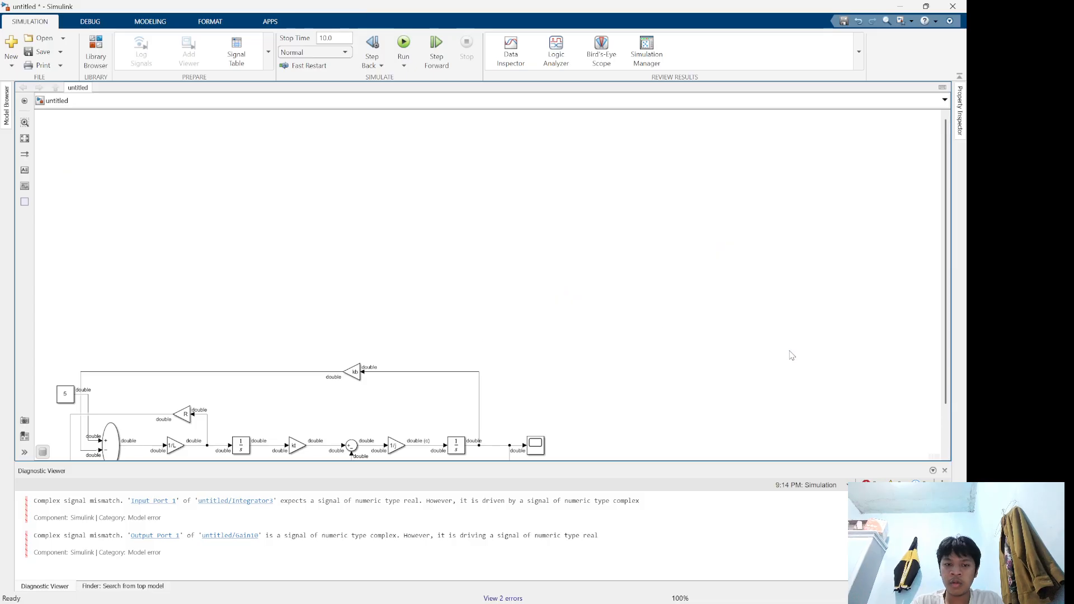
# Rerun the simulation of the remaining motor model, view the Scope2 plot, and run it once more
pyautogui.scroll(-1, 545, 300)
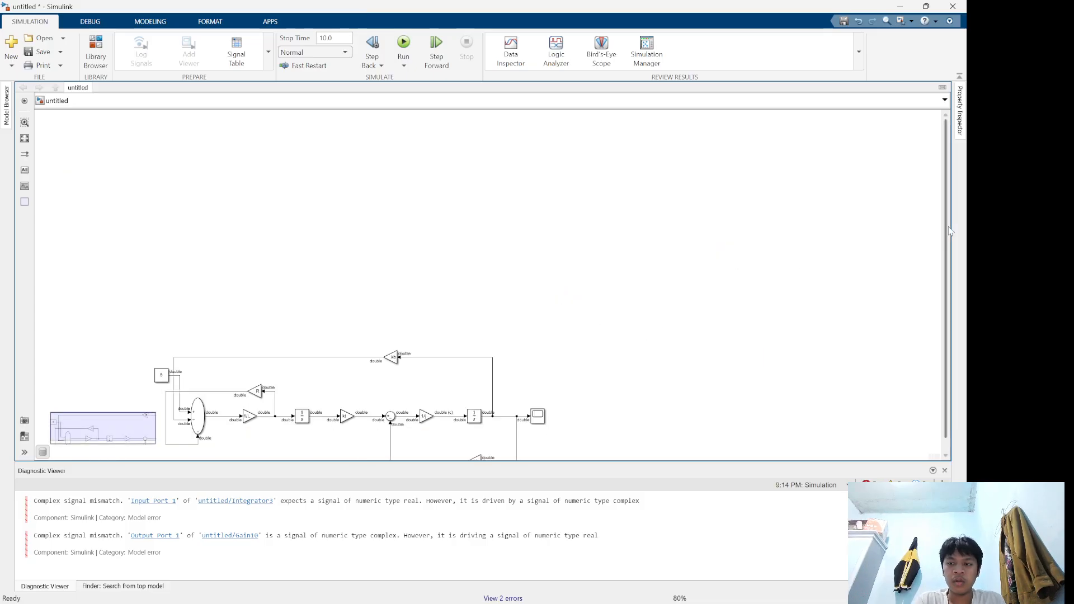
pyautogui.scroll(4, 546, 319)
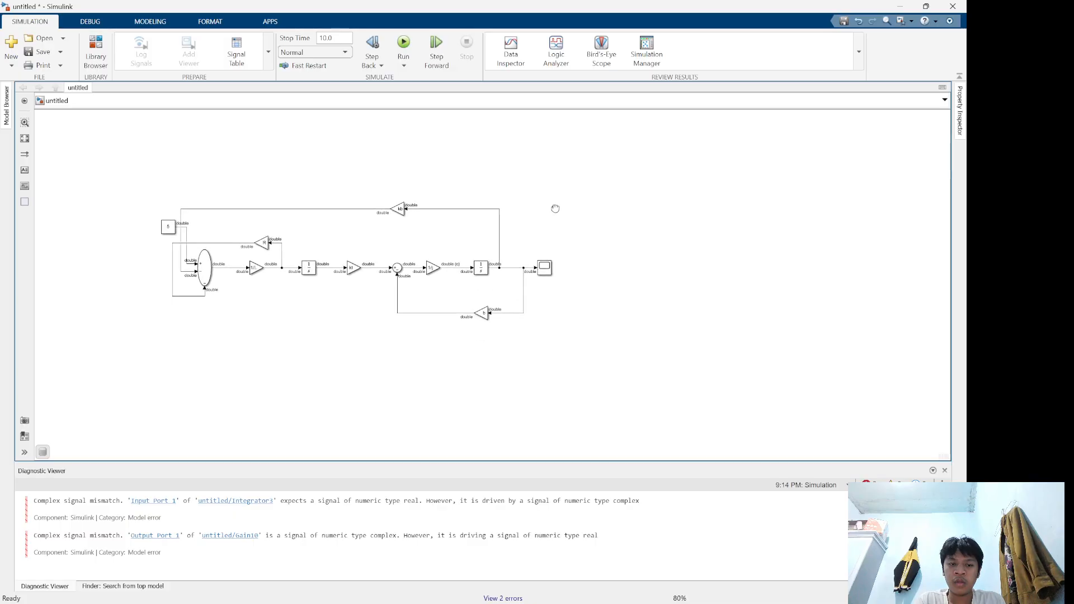
pyautogui.moveTo(559, 232); pyautogui.dragTo(738, 190)
pyautogui.click(403, 44)
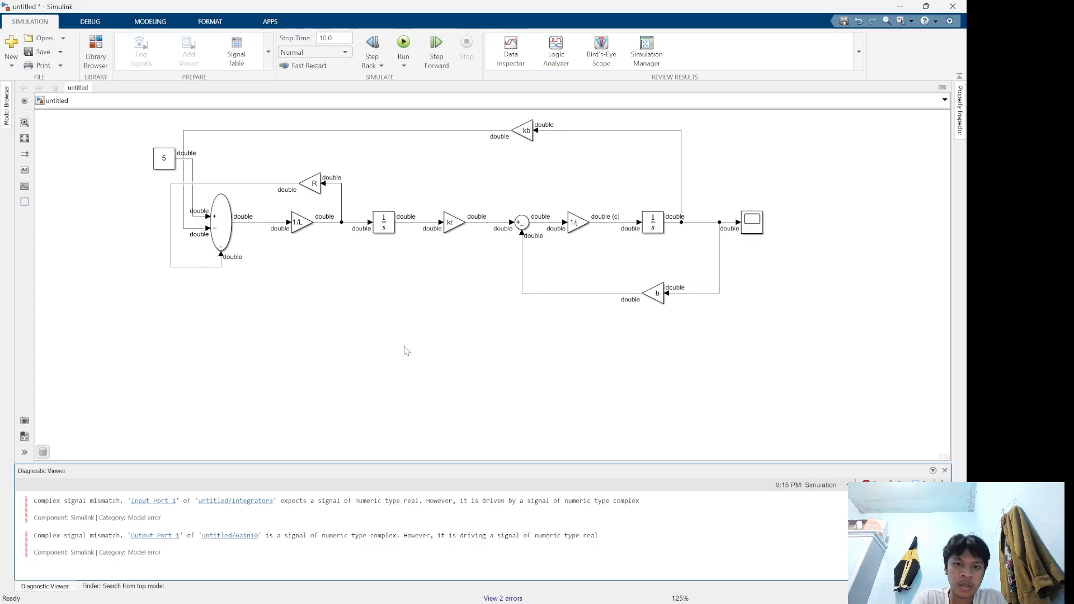
pyautogui.doubleClick(753, 226)
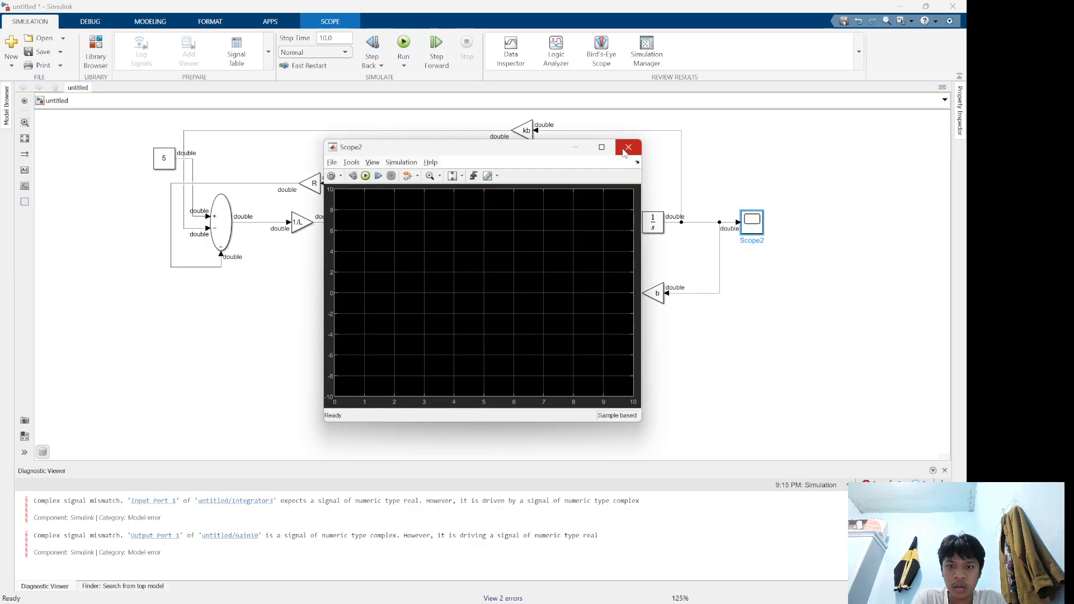
pyautogui.click(624, 153)
pyautogui.click(403, 42)
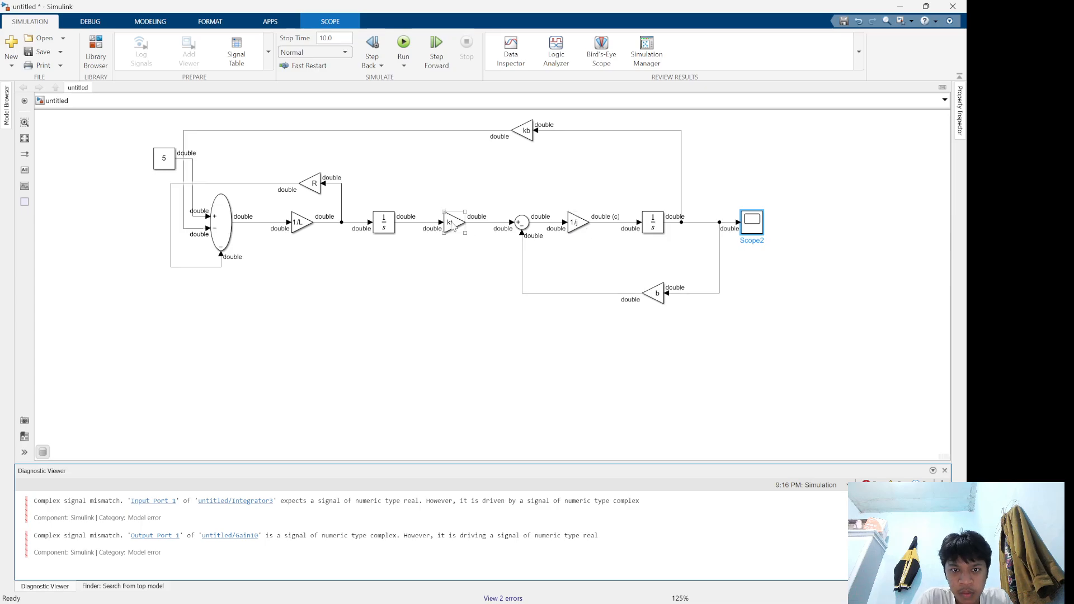
# Check the variable options for the gain value of the 1/j block
pyautogui.doubleClick(576, 222)
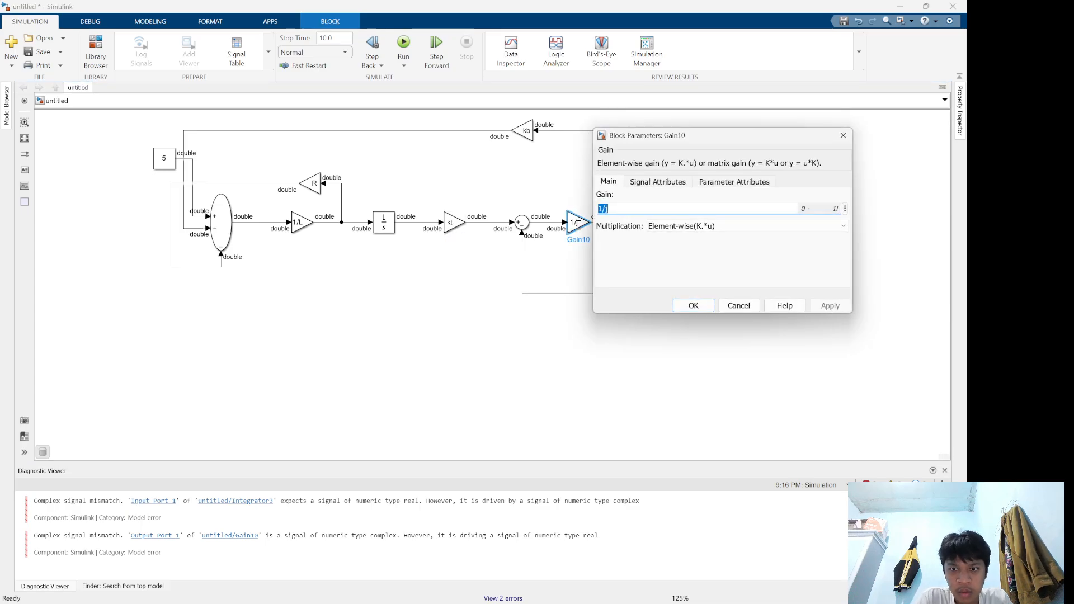
pyautogui.click(844, 209)
pyautogui.click(867, 222)
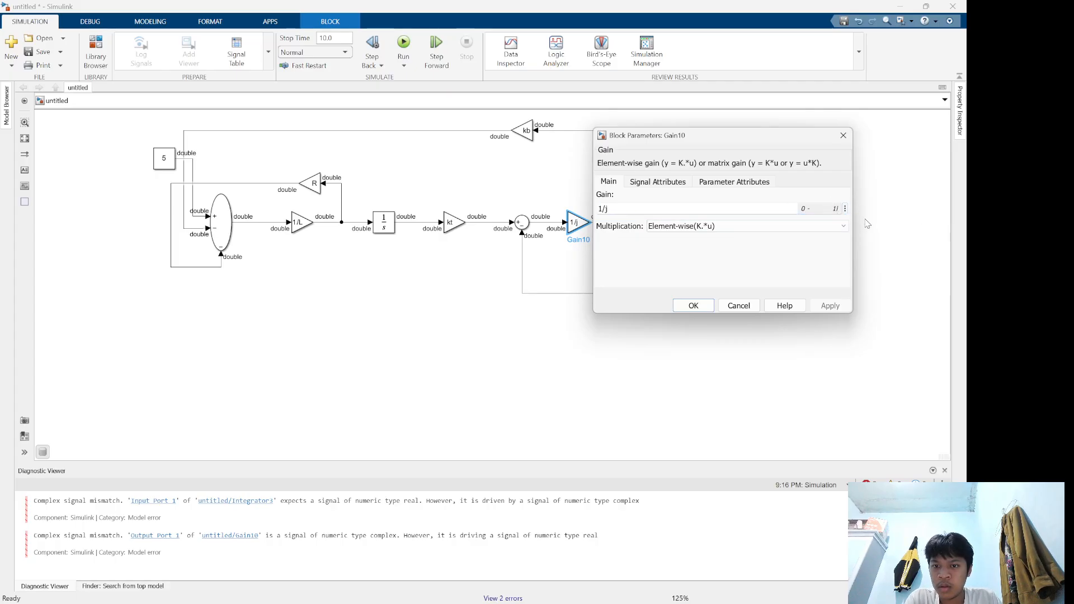
pyautogui.click(549, 11)
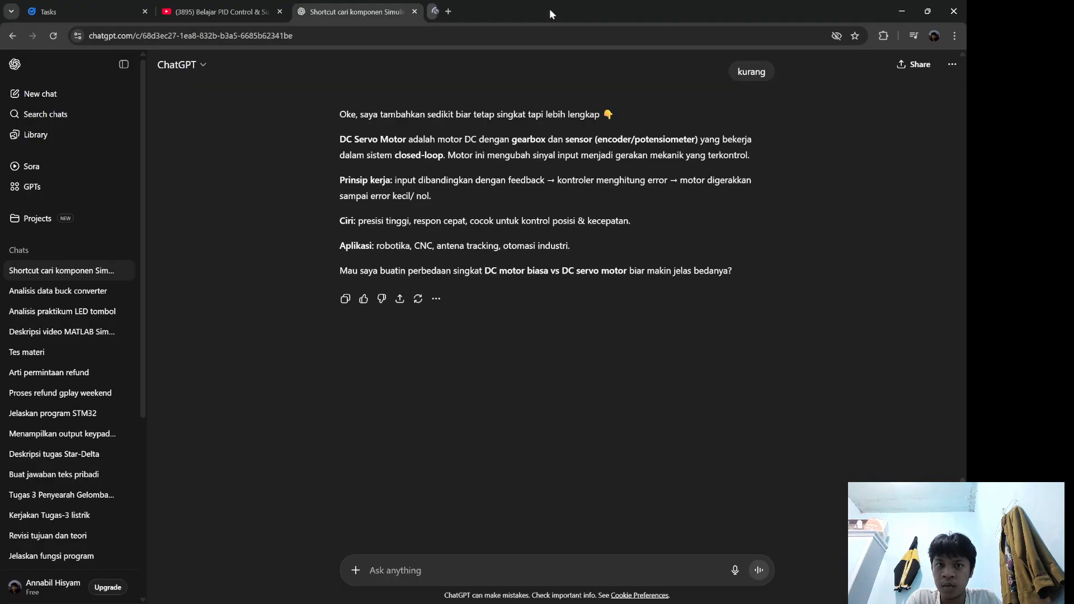
pyautogui.moveTo(672, 590)
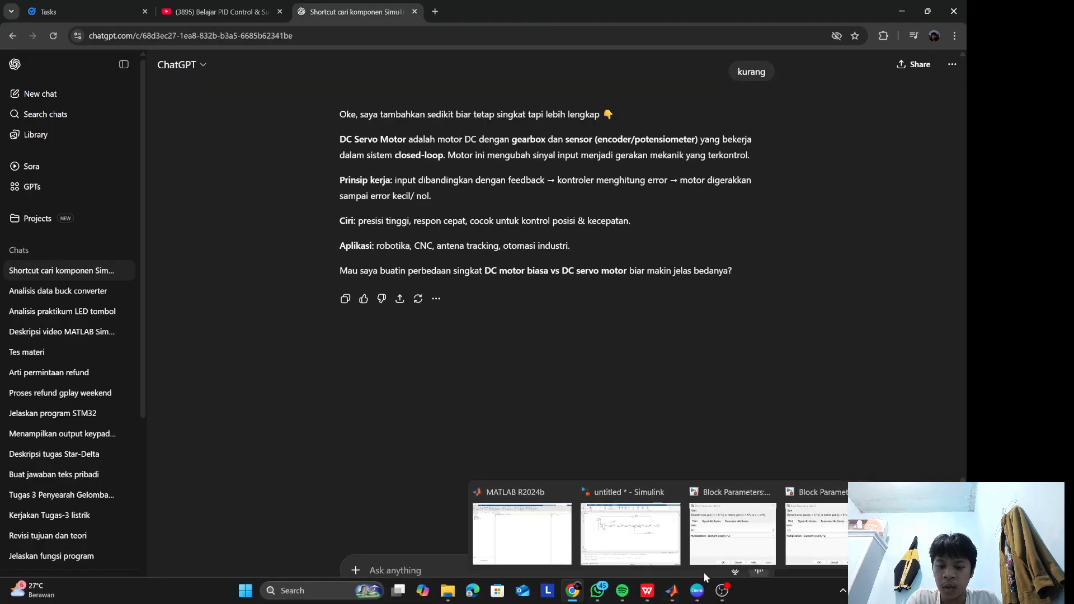
pyautogui.click(631, 525)
# Try re-entering the gain of the 1/j block, first as j and then as 1/j
pyautogui.doubleClick(576, 227)
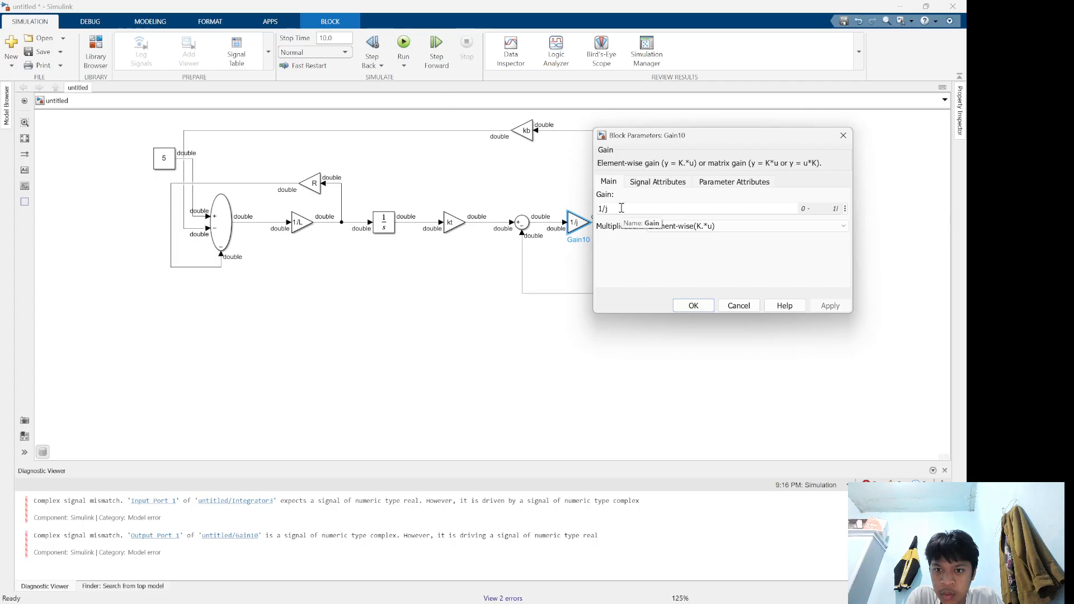
pyautogui.moveTo(623, 209); pyautogui.dragTo(582, 207)
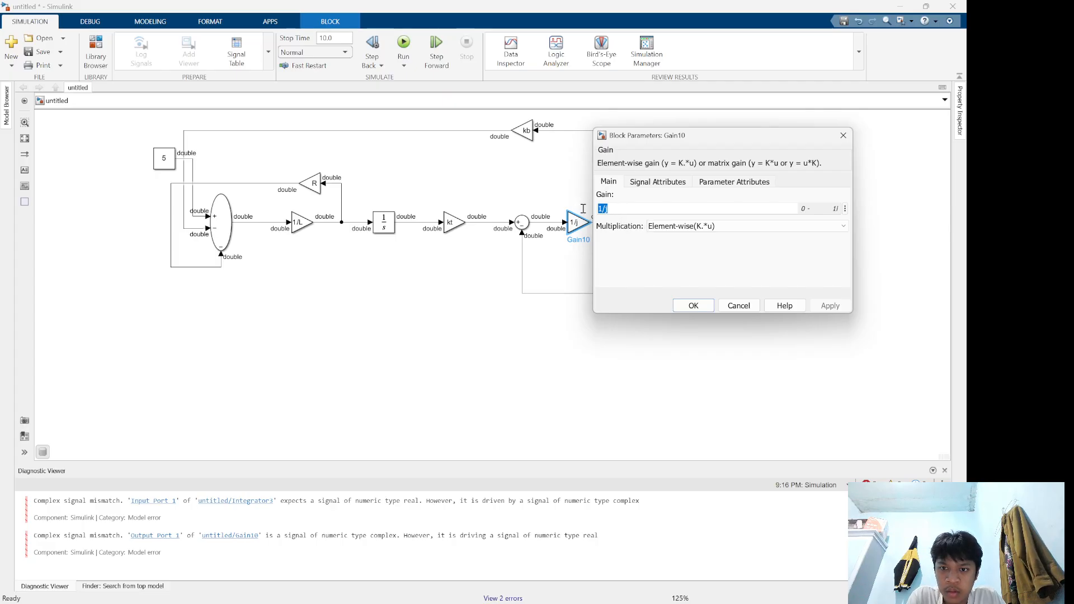
pyautogui.write('j')
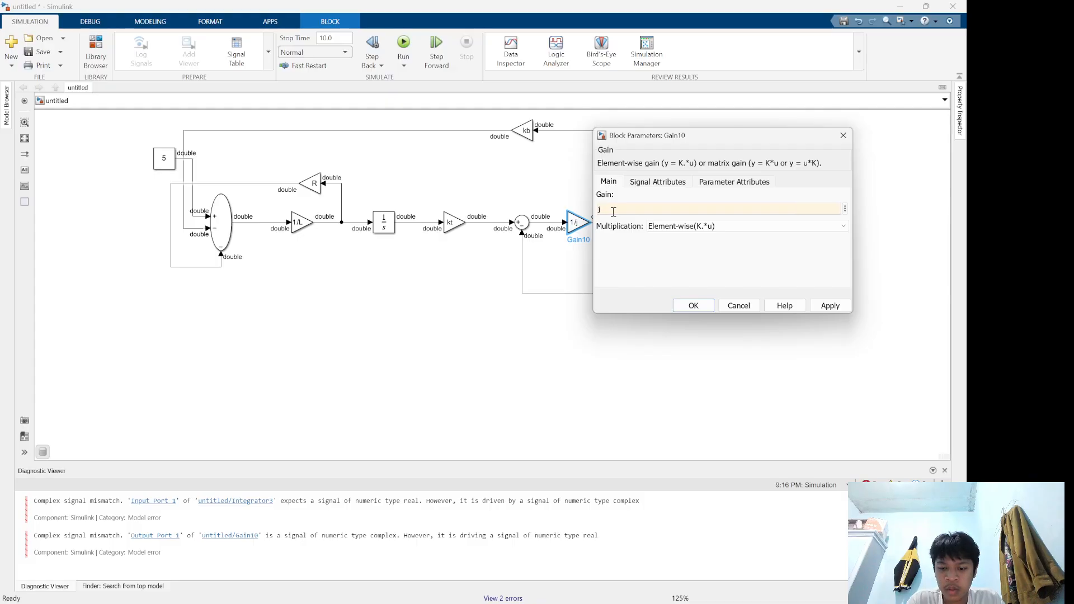
pyautogui.press('Return')
pyautogui.doubleClick(577, 227)
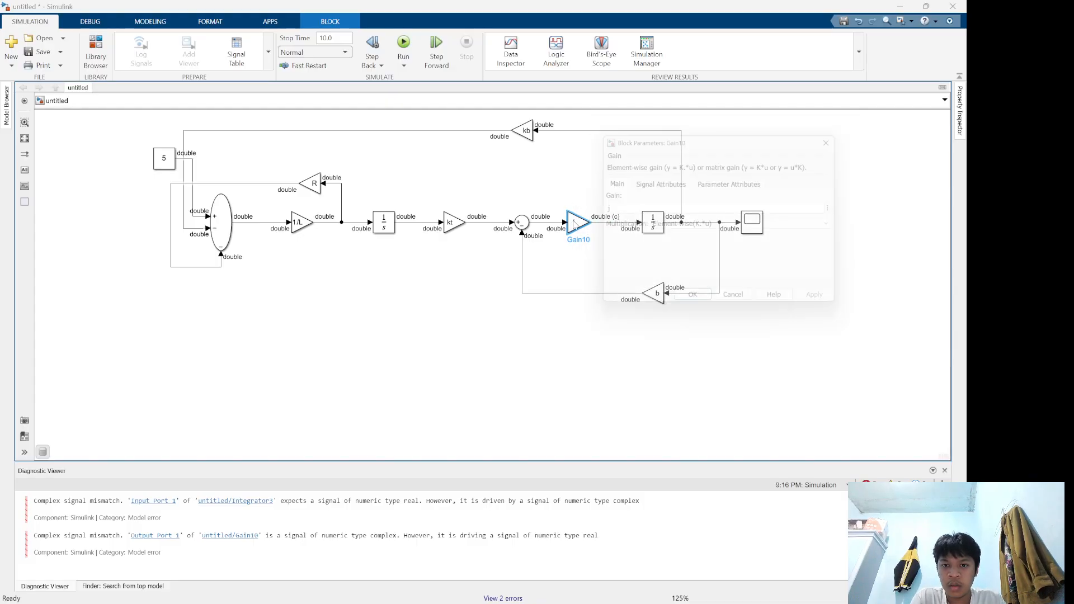
pyautogui.write('1/')
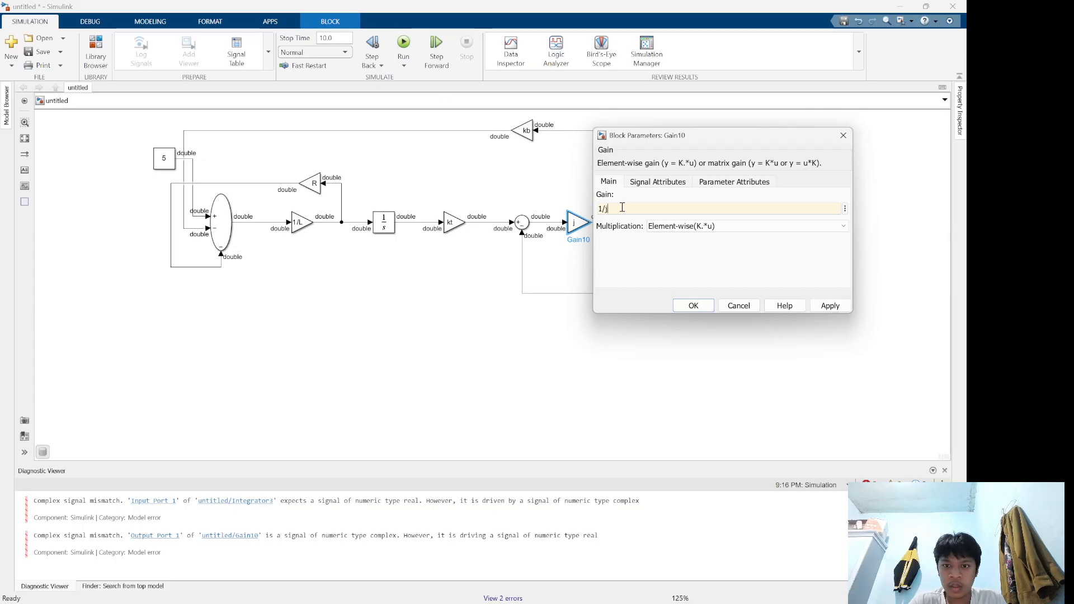
pyautogui.press('Return')
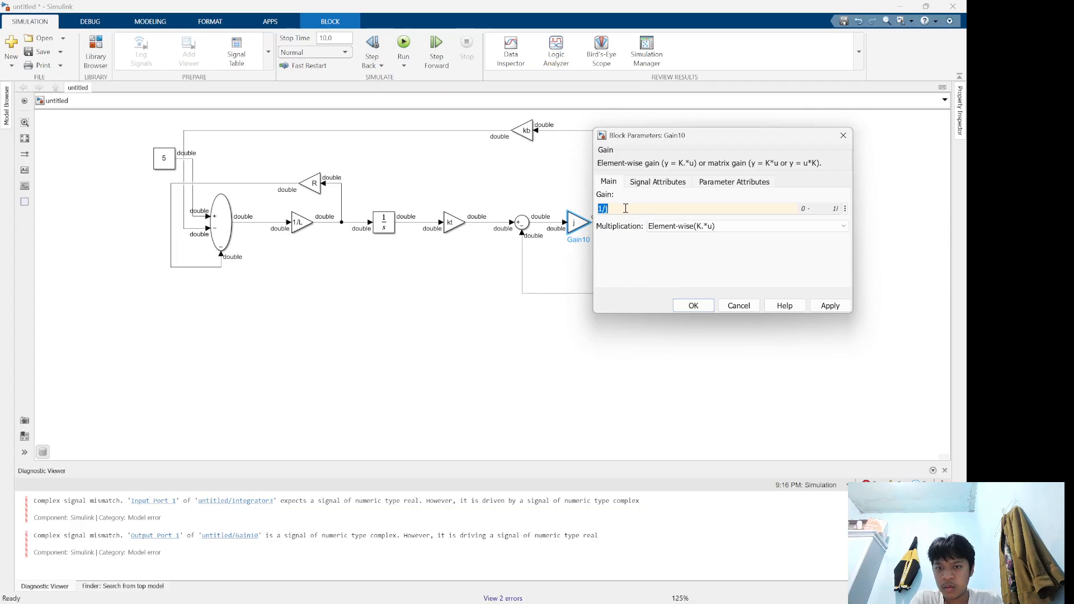
# Try replacing the same block's gain with the suggested entry j and check its variable options
pyautogui.press('BackSpace')
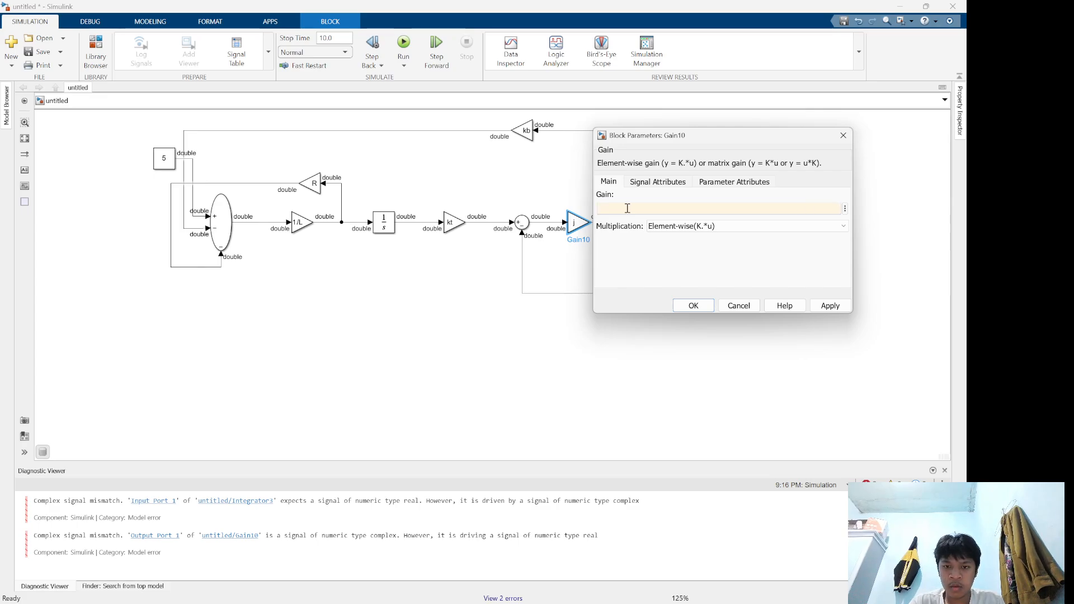
pyautogui.write('k')
pyautogui.press('BackSpace')
pyautogui.write('j')
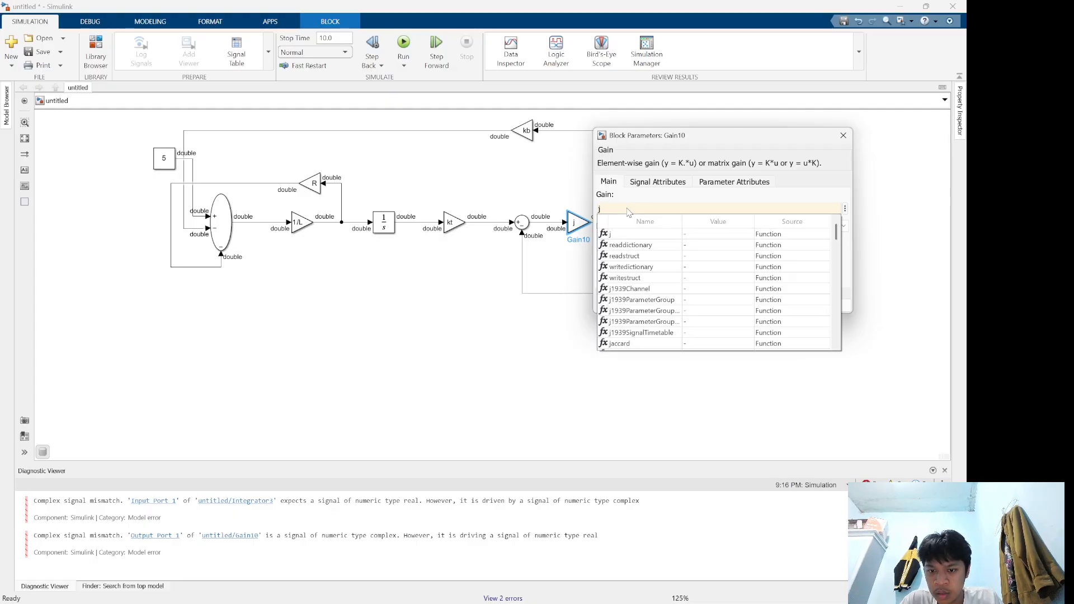
pyautogui.press('Down')
pyautogui.press('Return')
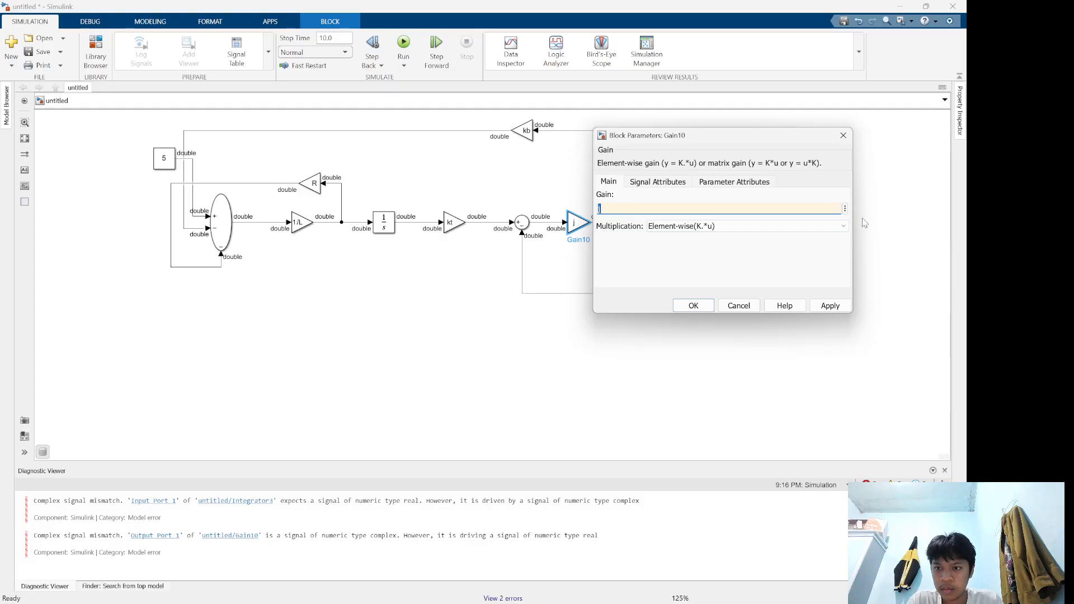
pyautogui.click(844, 208)
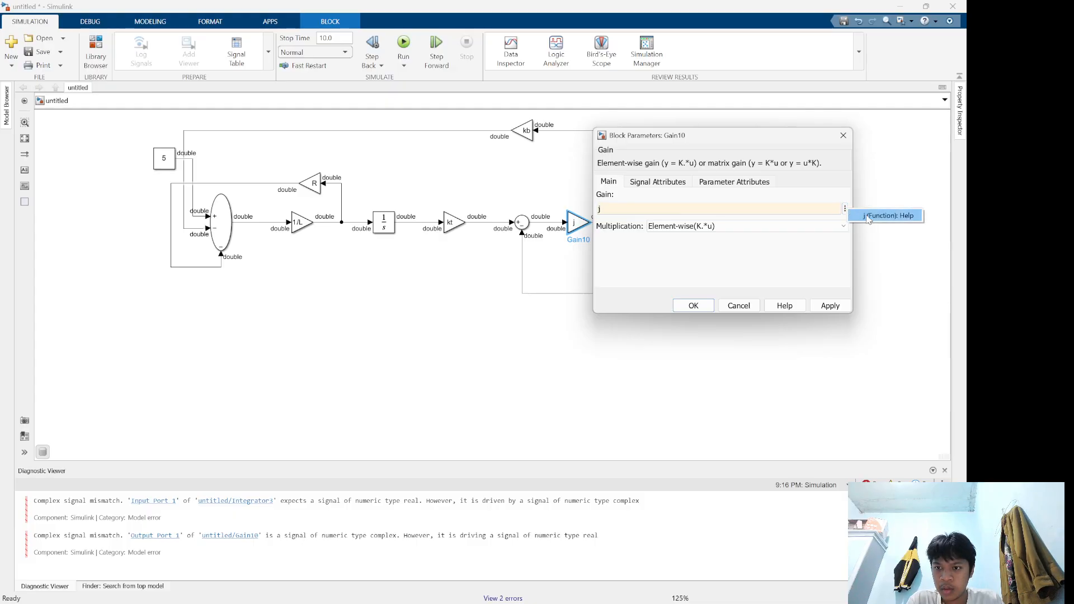
pyautogui.click(762, 209)
pyautogui.press('BackSpace')
# Delete the gain block between the circular sum and the second integrator
pyautogui.click(555, 276)
pyautogui.click(574, 226)
pyautogui.press('Delete')
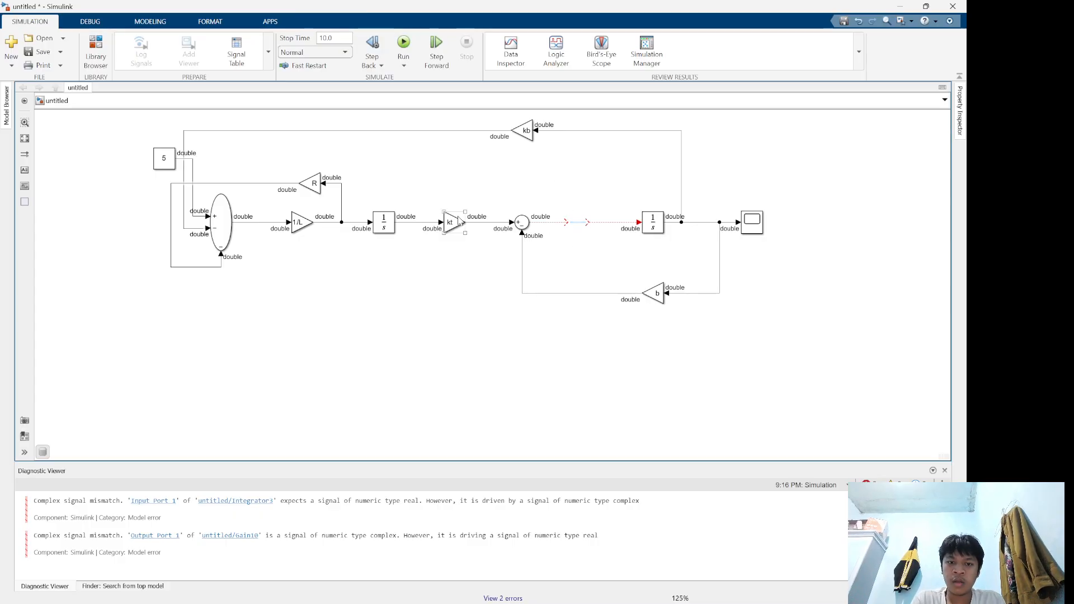
# Add a new Gain block and insert it in the gap between the circular sum and the second integrator
pyautogui.click(307, 226)
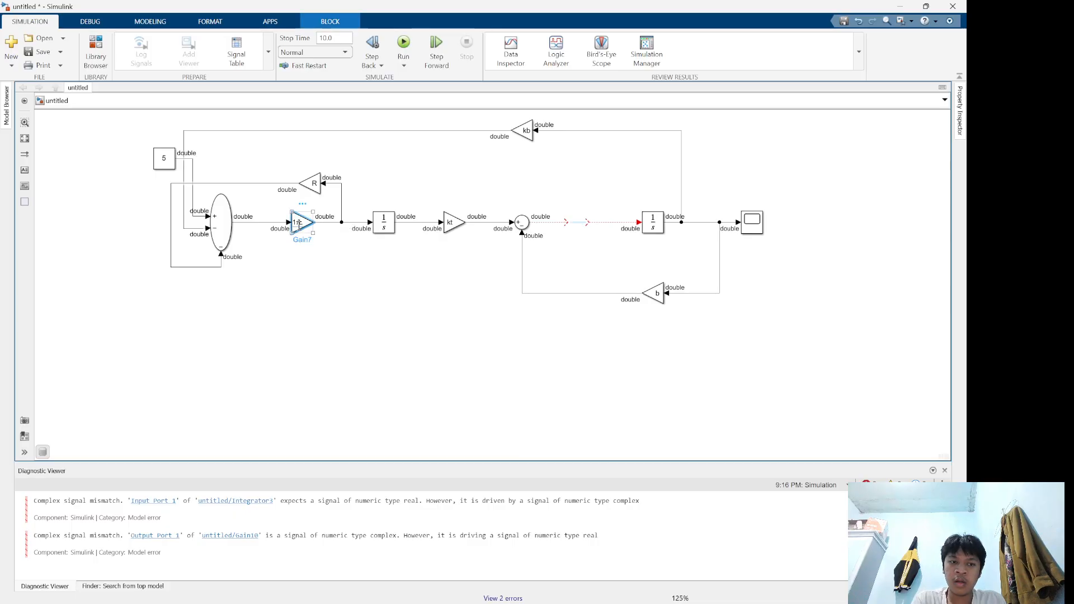
pyautogui.click(332, 280)
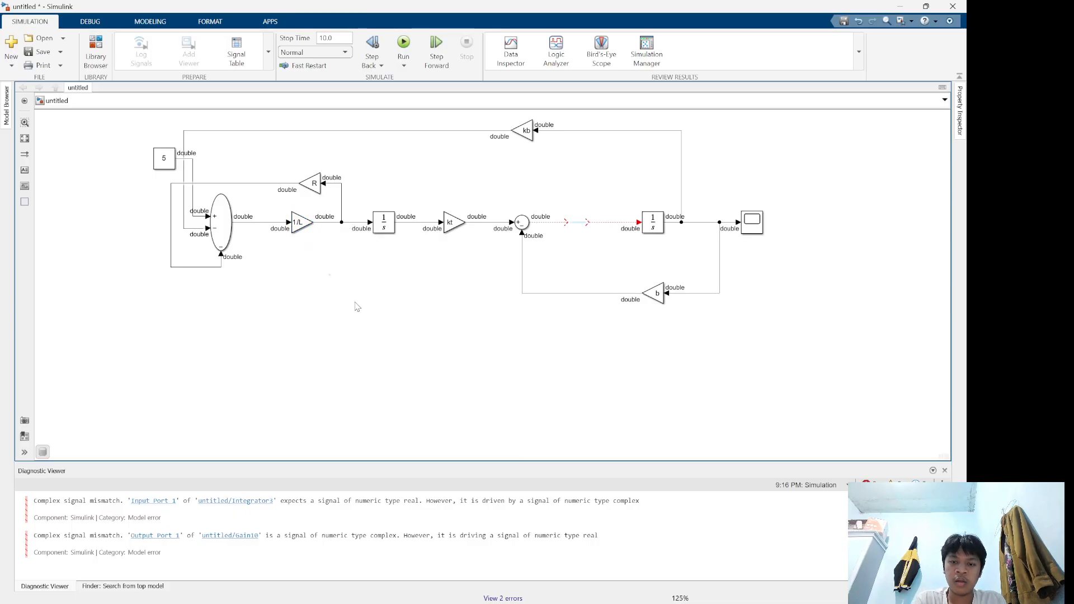
pyautogui.rightClick(321, 313)
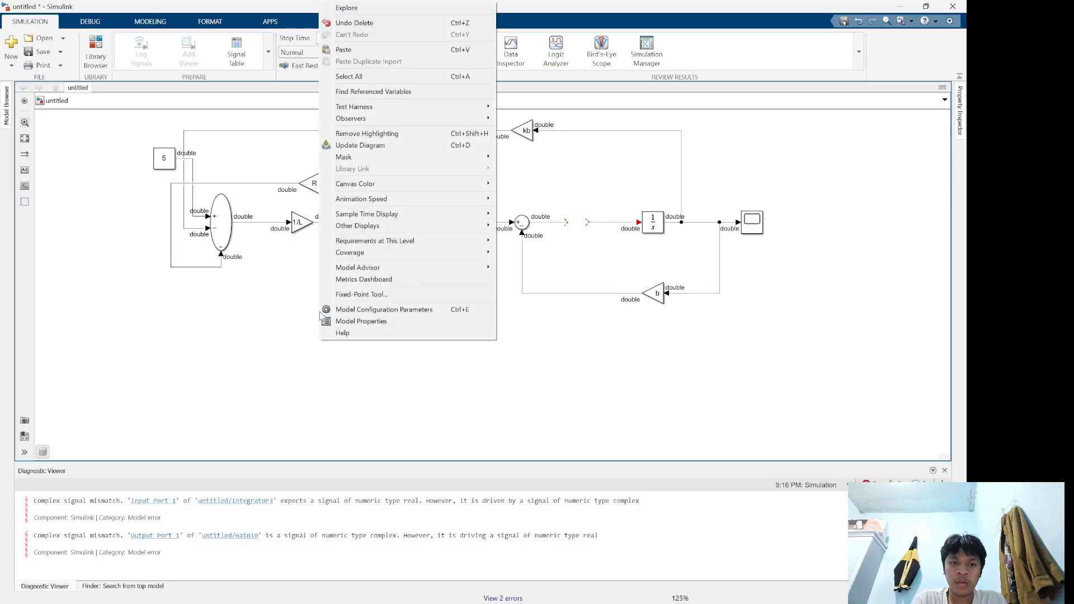
pyautogui.click(296, 312)
pyautogui.doubleClick(295, 312)
pyautogui.write('gi')
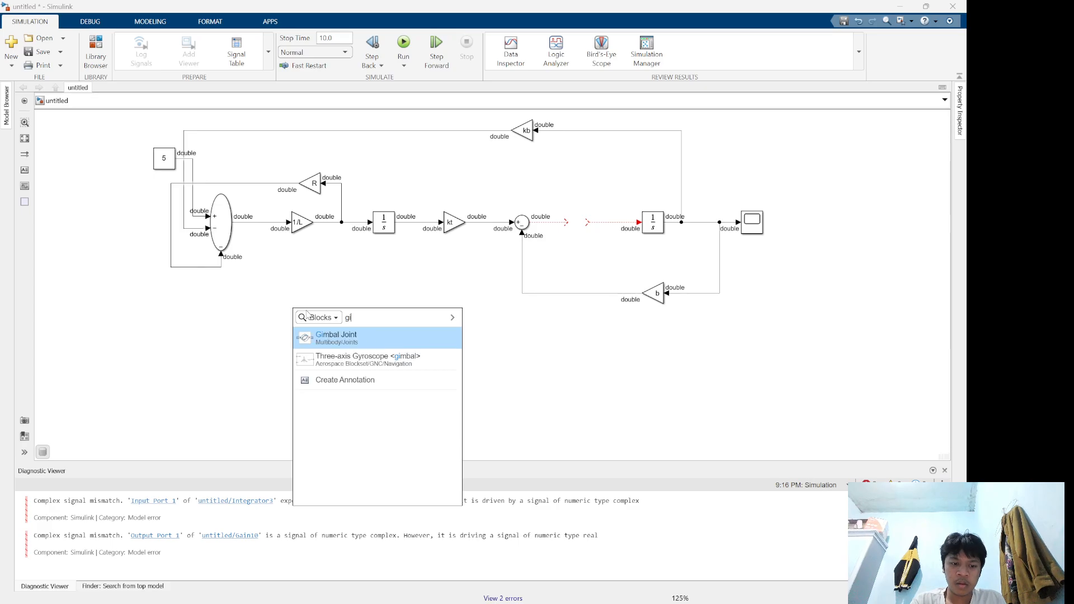
pyautogui.write('ain')
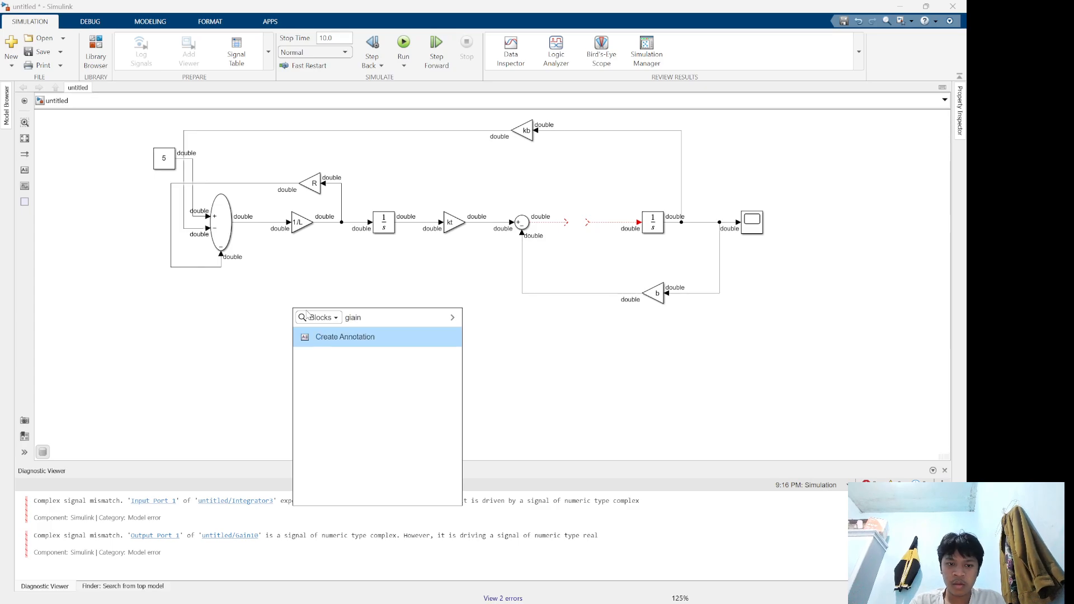
pyautogui.press('BackSpace')
pyautogui.press('BackSpace')
pyautogui.press('BackSpace')
pyautogui.write('i')
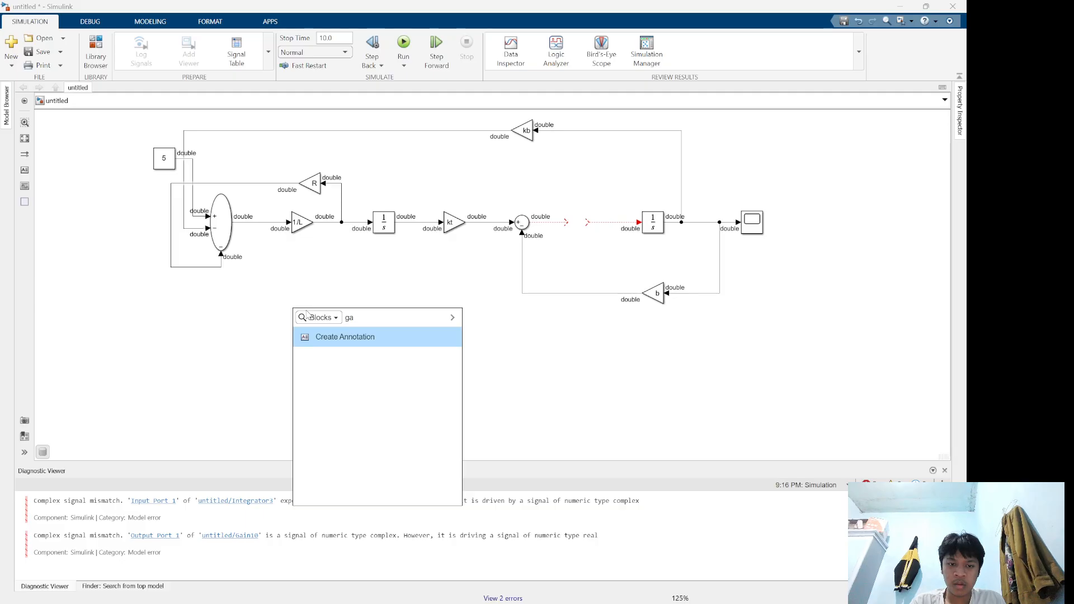
pyautogui.press('Return')
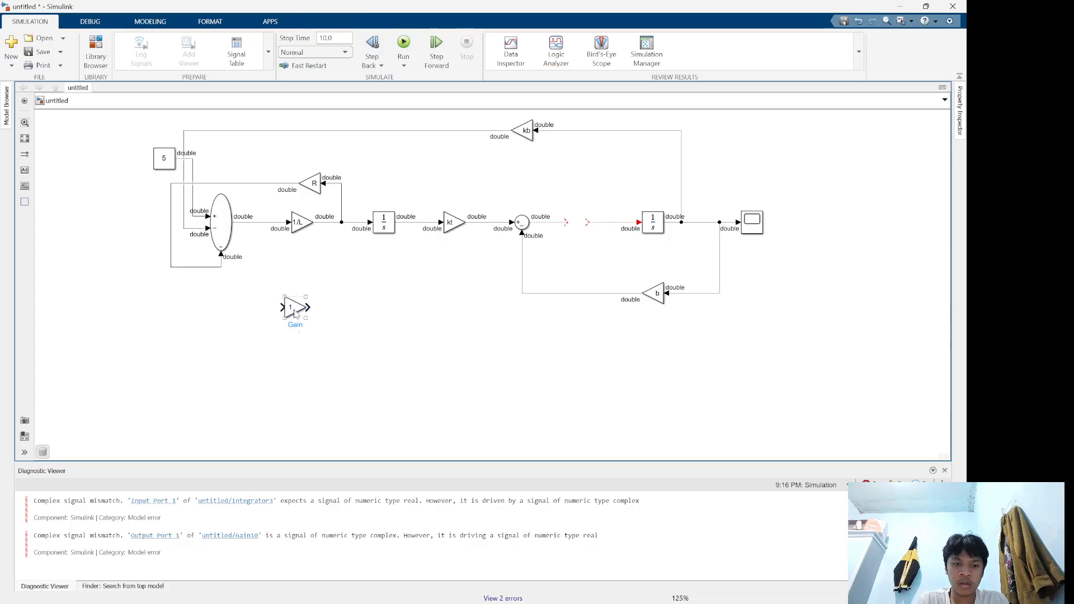
pyautogui.moveTo(295, 307); pyautogui.dragTo(577, 222)
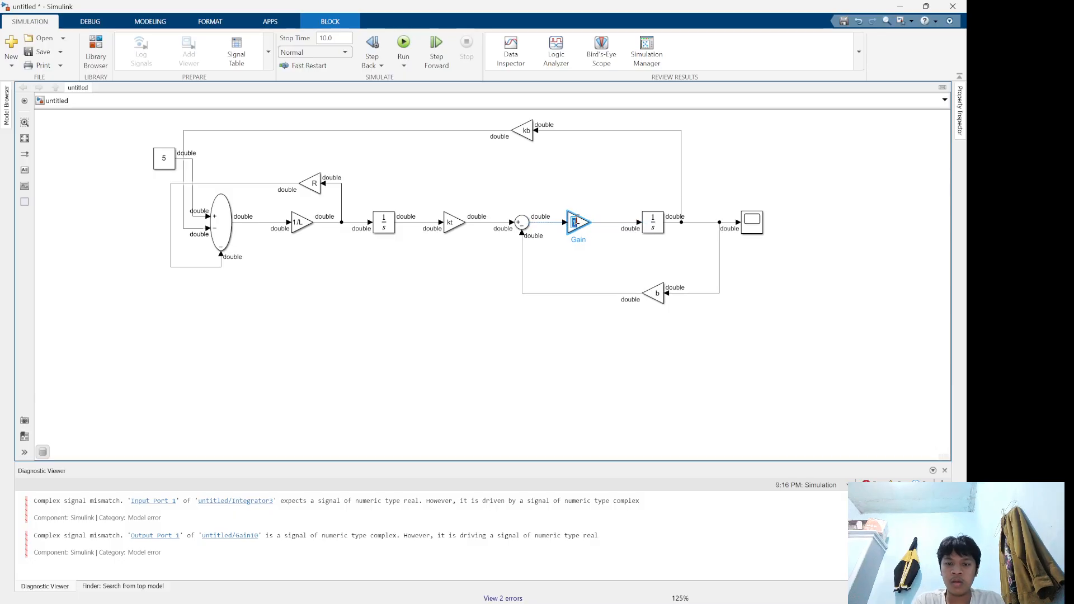
# Set the new Gain block's value to 1/j
pyautogui.doubleClick(577, 222)
pyautogui.click(637, 209)
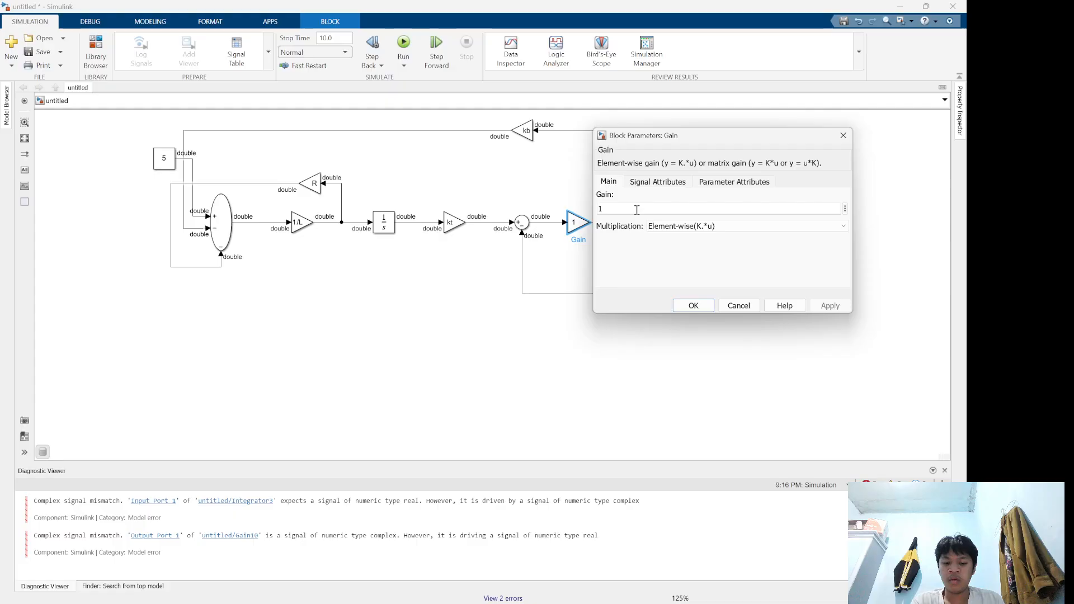
pyautogui.write('/j')
pyautogui.press('Return')
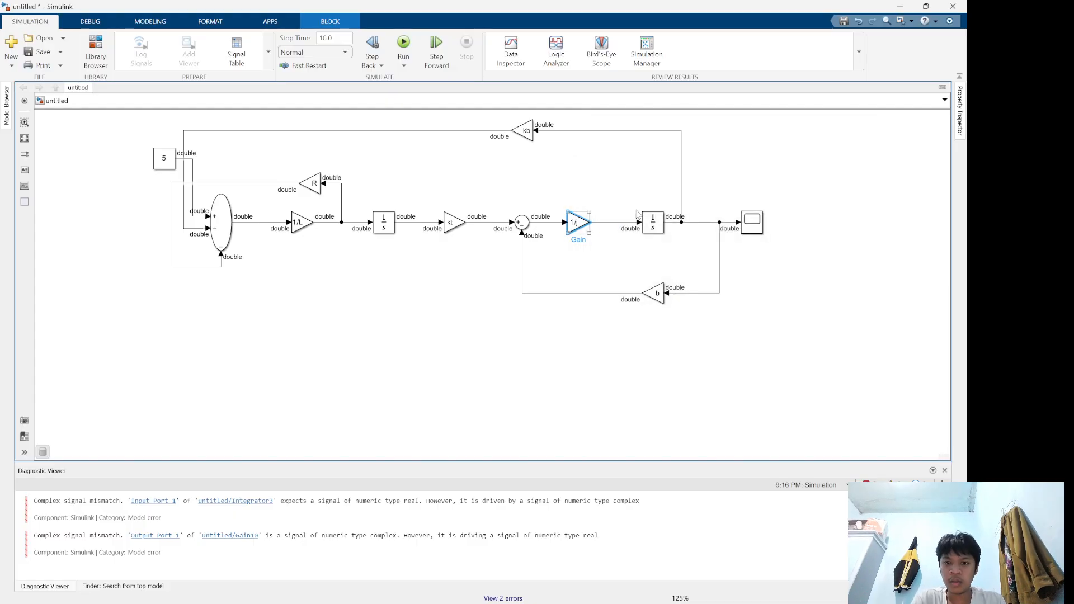
pyautogui.click(609, 197)
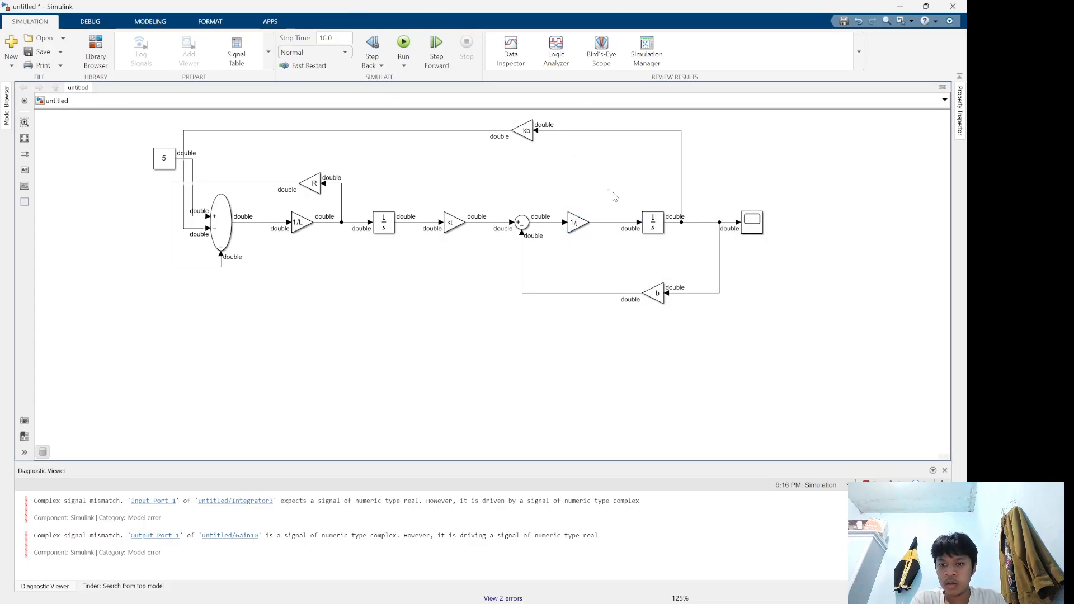
# Review the parameters of the second integrator, Integrator3, without changing them
pyautogui.click(657, 229)
pyautogui.doubleClick(657, 230)
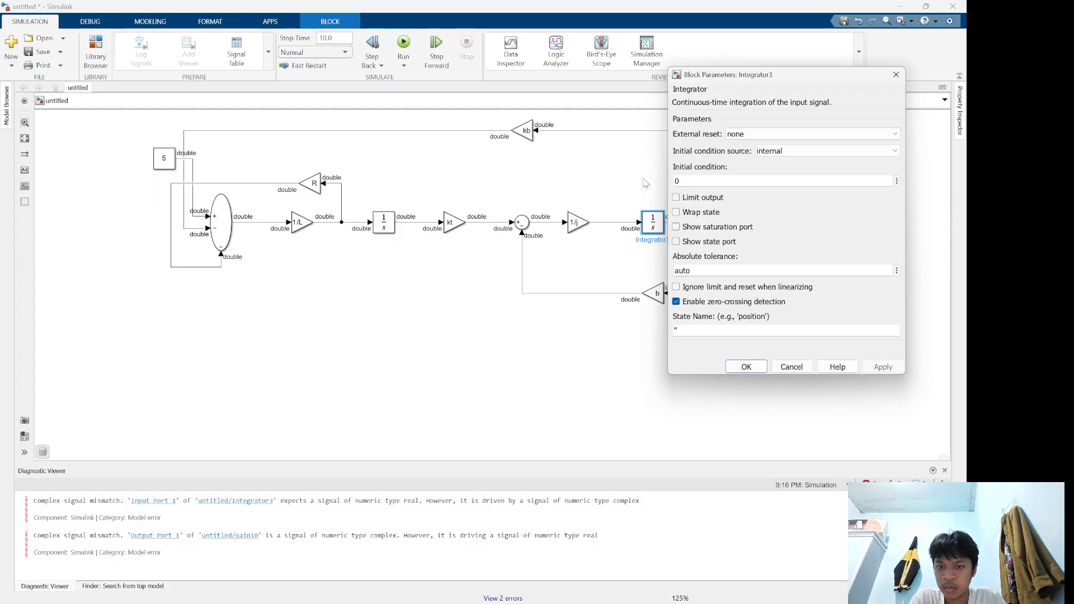
pyautogui.click(896, 74)
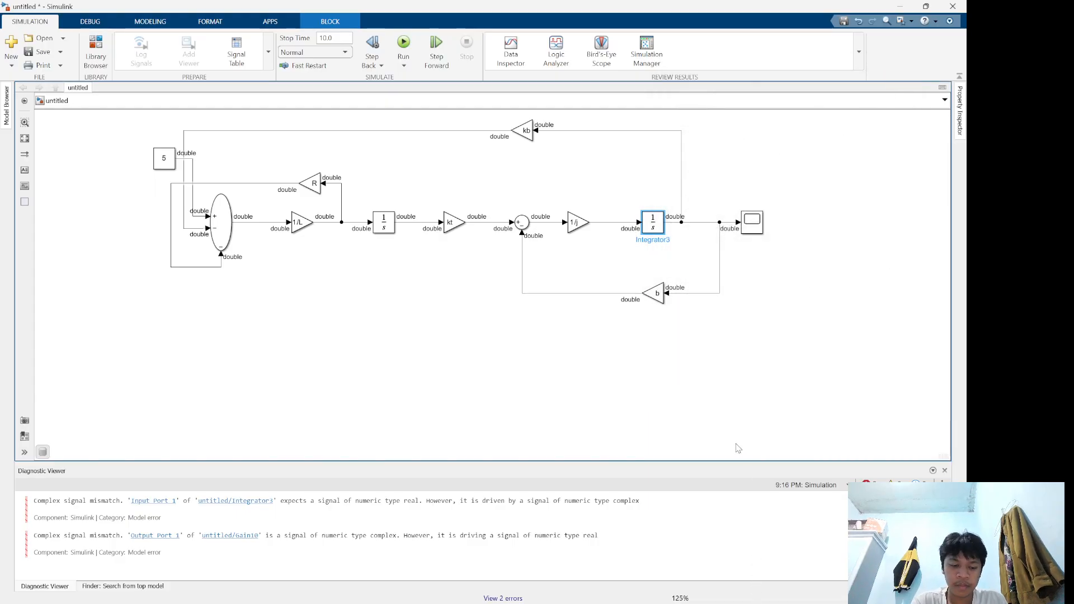
pyautogui.hotkey('alt', 'Tab')
pyautogui.hotkey('alt', 'Tab')
pyautogui.hotkey('alt', 'Tab')
pyautogui.hotkey('alt', 'Tab')
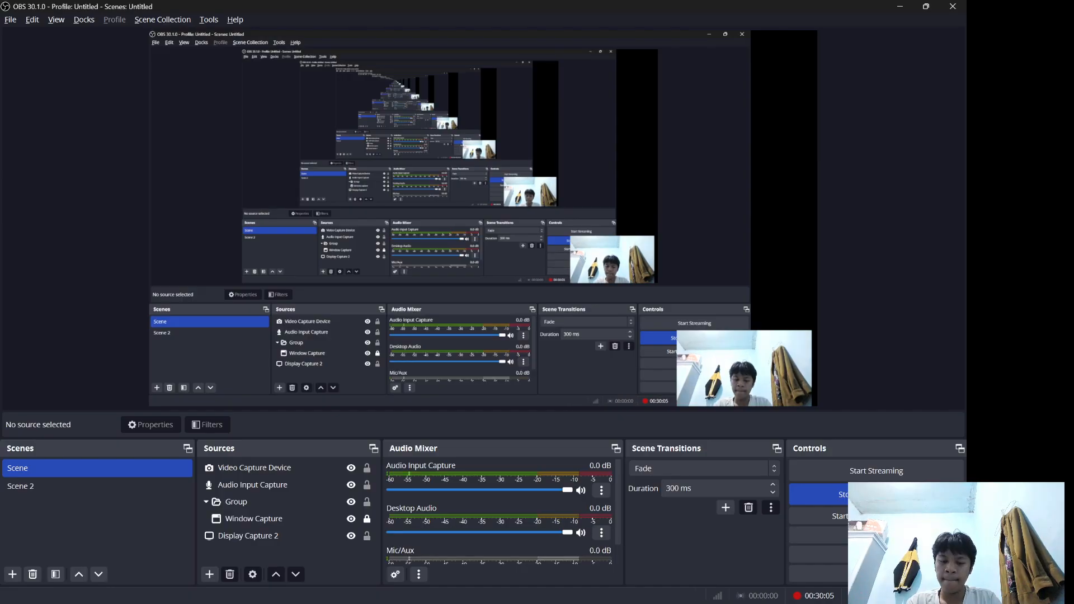
pyautogui.hotkey('alt', 'Tab')
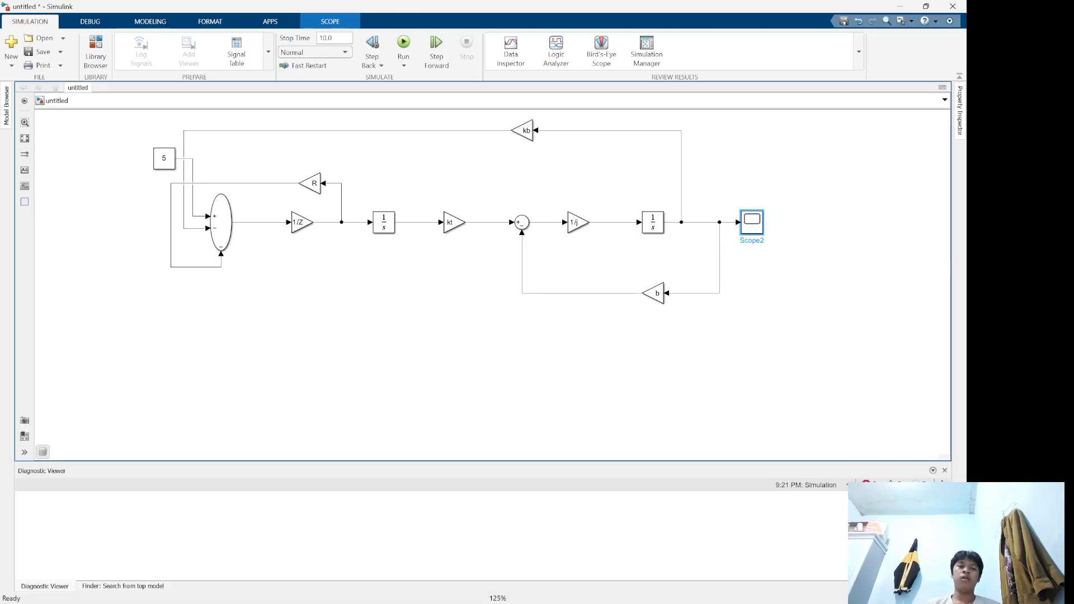
# Run the motor model simulation and view the Scope2 plot in a maximized window
pyautogui.click(828, 293)
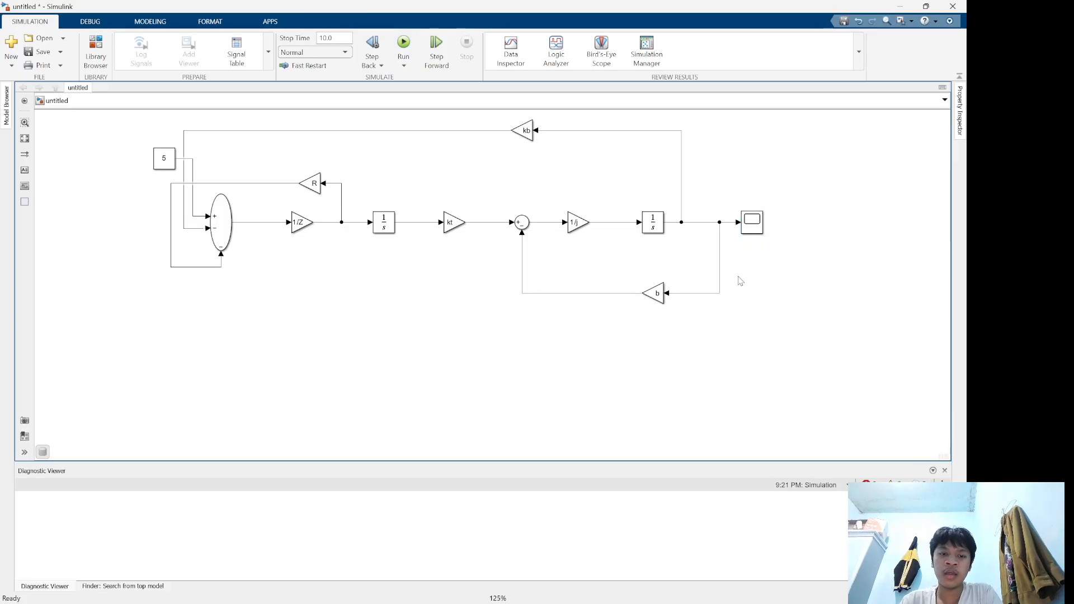
pyautogui.click(301, 222)
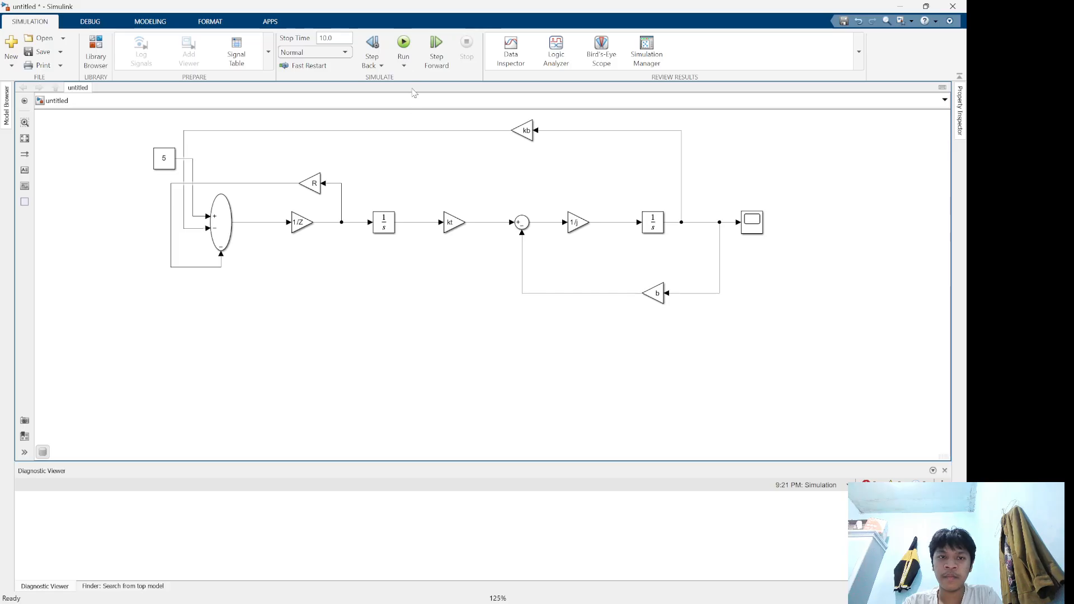
pyautogui.click(404, 44)
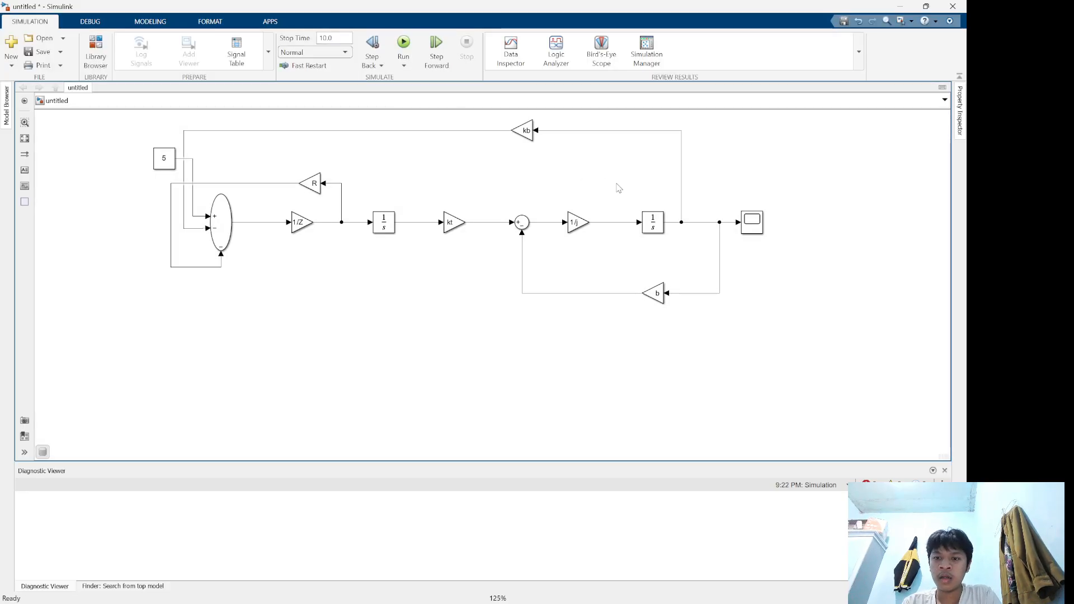
pyautogui.doubleClick(751, 226)
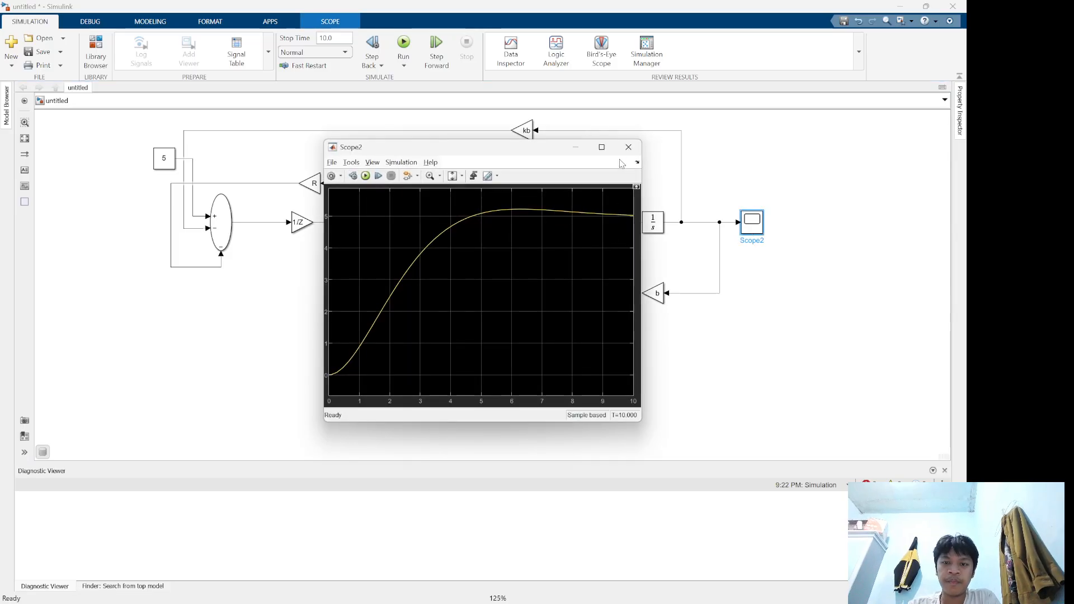
pyautogui.click(602, 147)
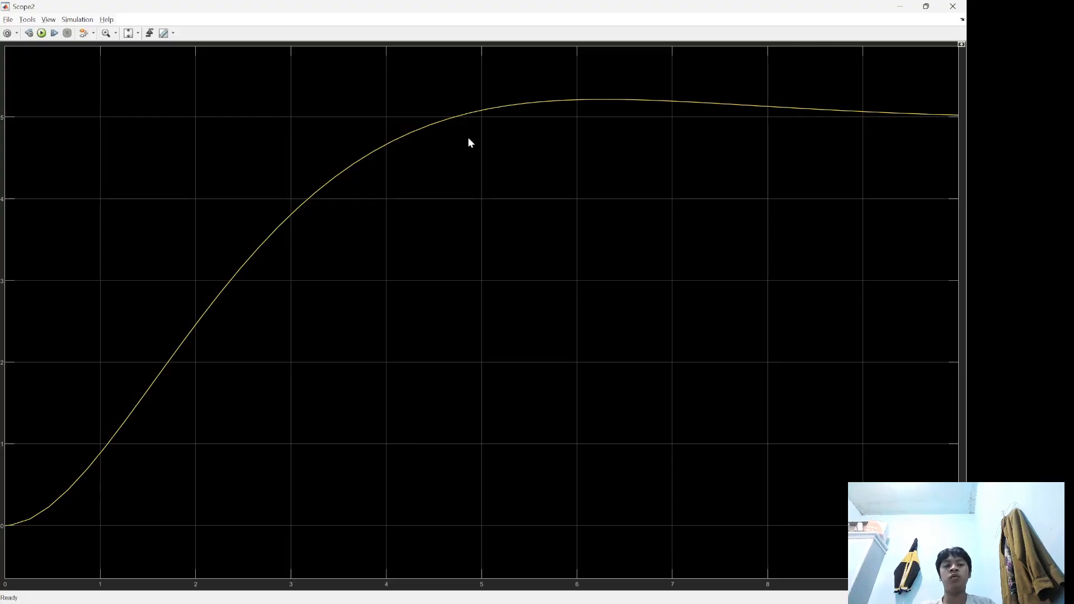
# Close the Scope2 plot and switch to the WPS presentation to review the tank level slides and the assignment outline on slide 3
pyautogui.click(953, 6)
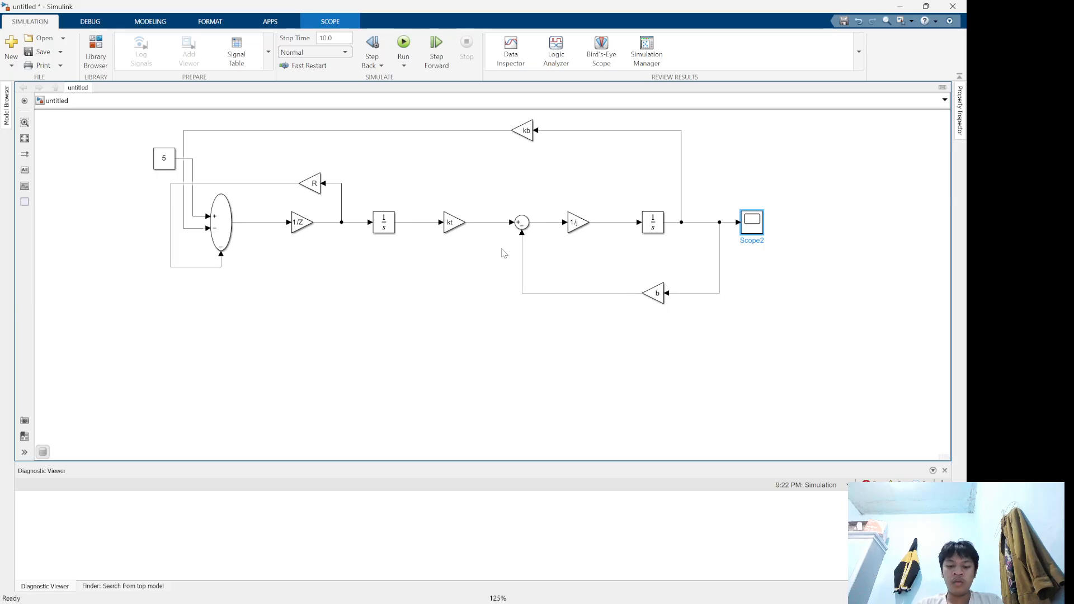
pyautogui.hotkey('alt', 'Tab')
pyautogui.hotkey('alt', 'Tab')
pyautogui.hotkey('alt', 'Tab')
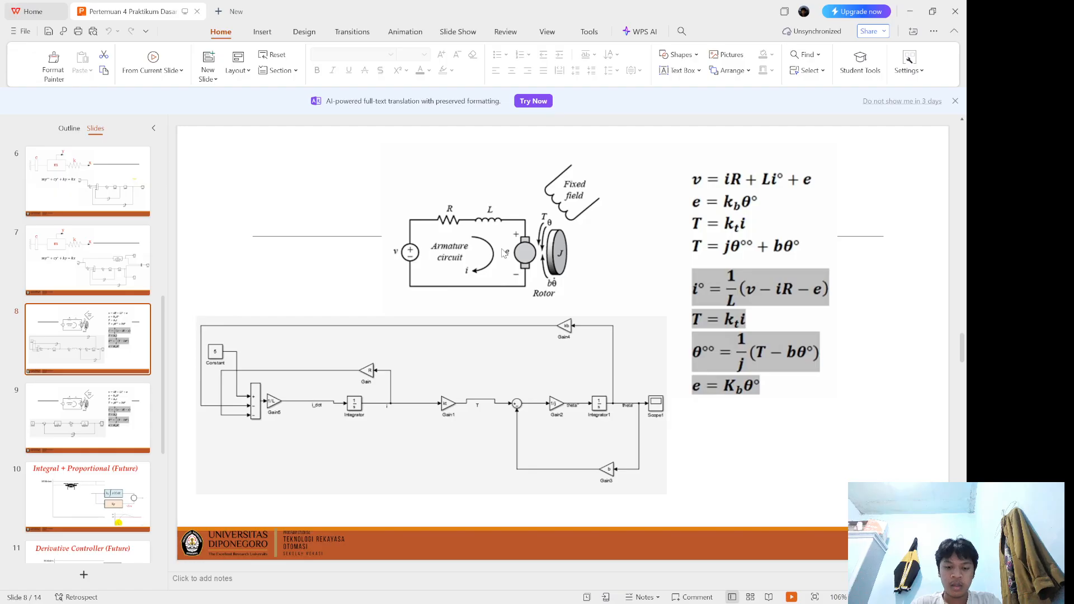
pyautogui.scroll(5, 505, 253)
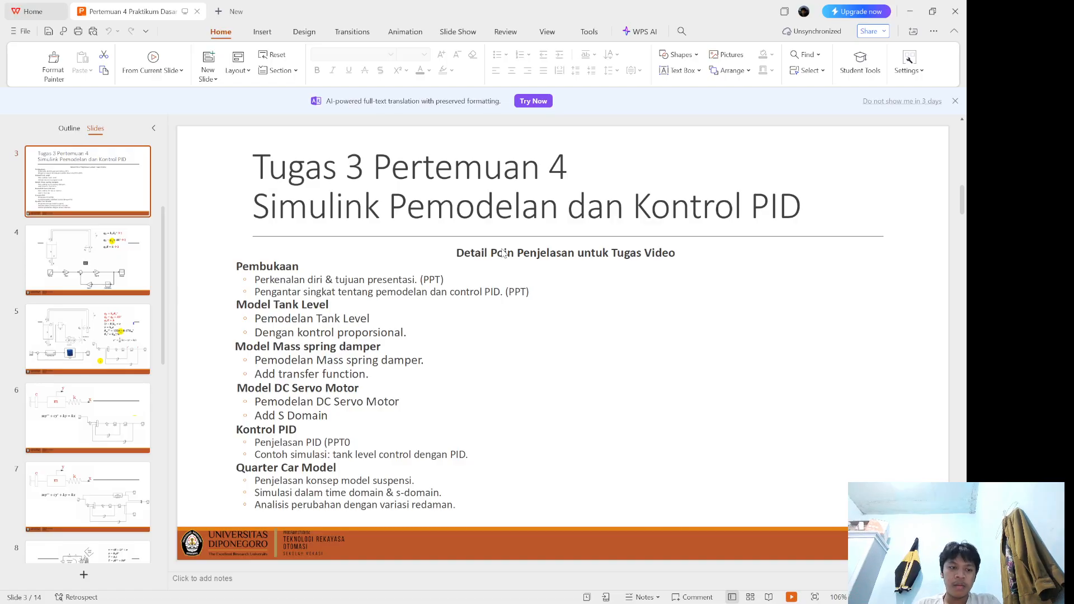
pyautogui.scroll(-2, 503, 253)
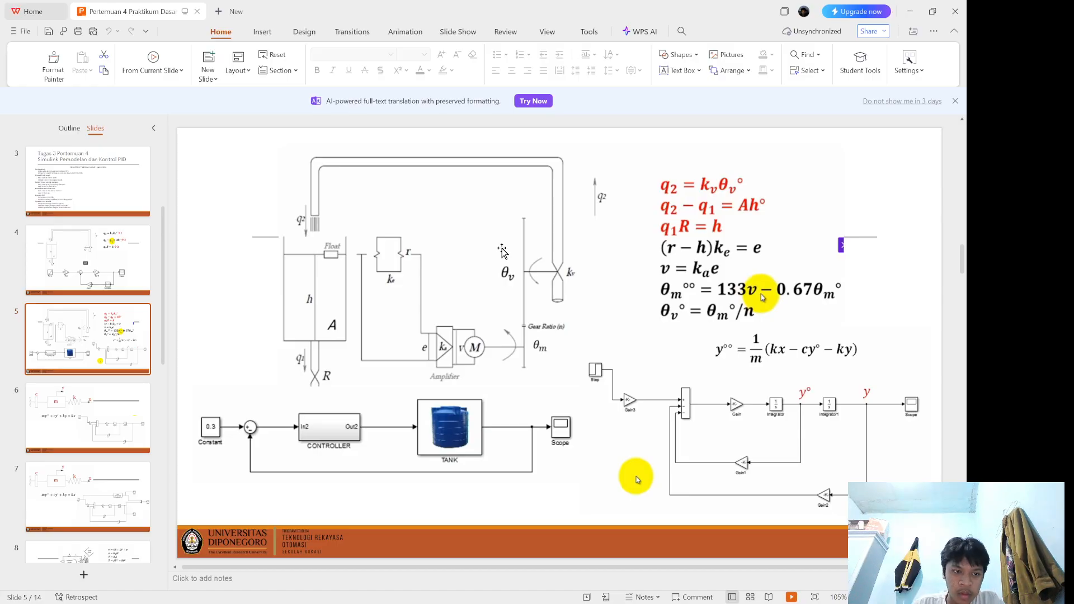
pyautogui.press('pageup')
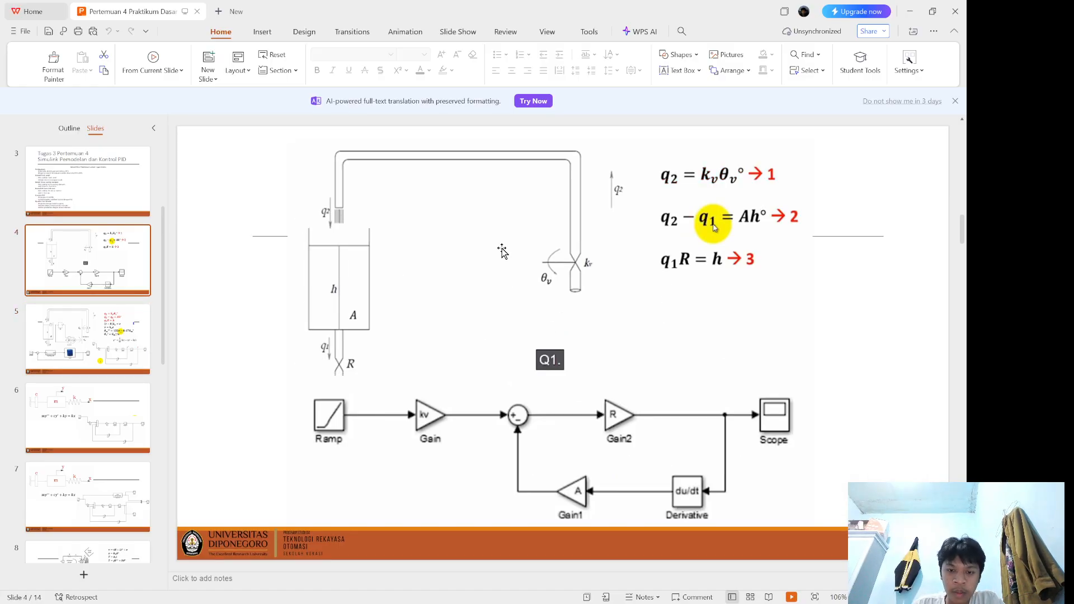
pyautogui.scroll(-1, 503, 251)
pyautogui.scroll(1, 503, 251)
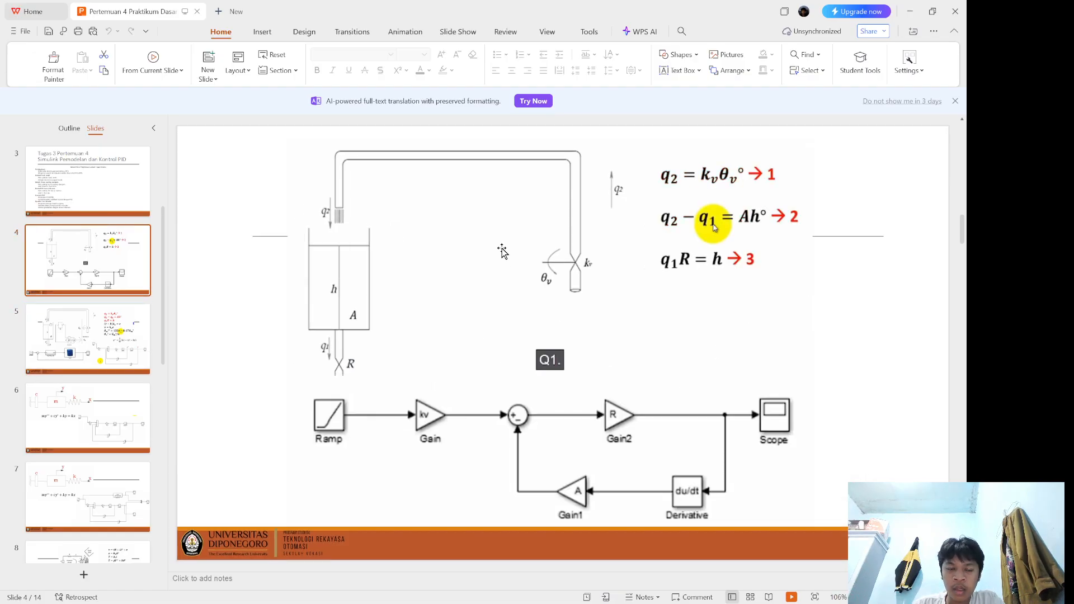
pyautogui.scroll(-1, 502, 251)
pyautogui.scroll(1, 502, 251)
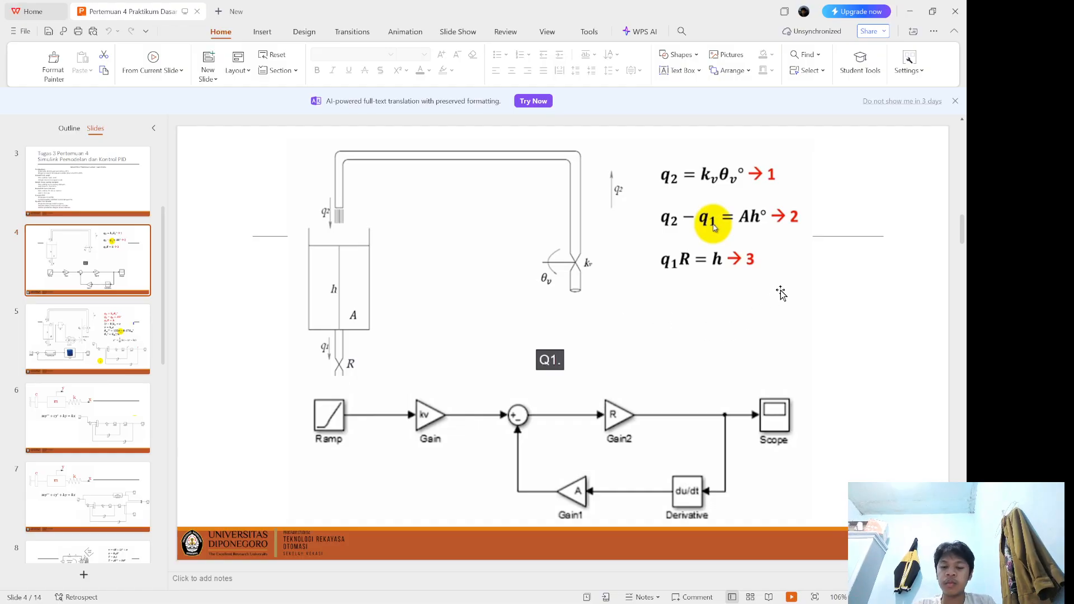
pyautogui.moveTo(747, 600)
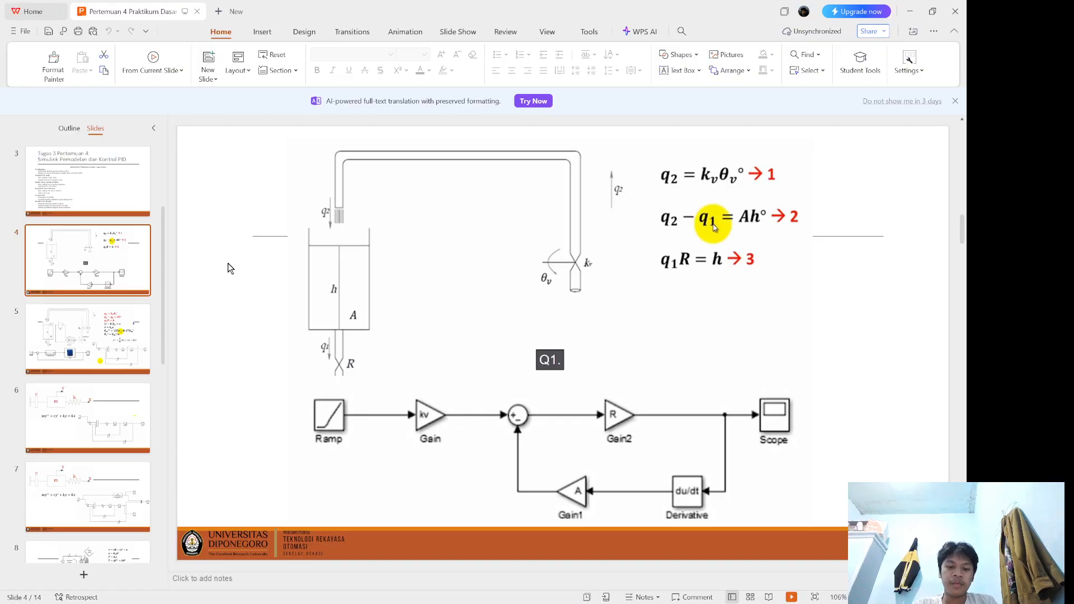
pyautogui.scroll(2, 227, 263)
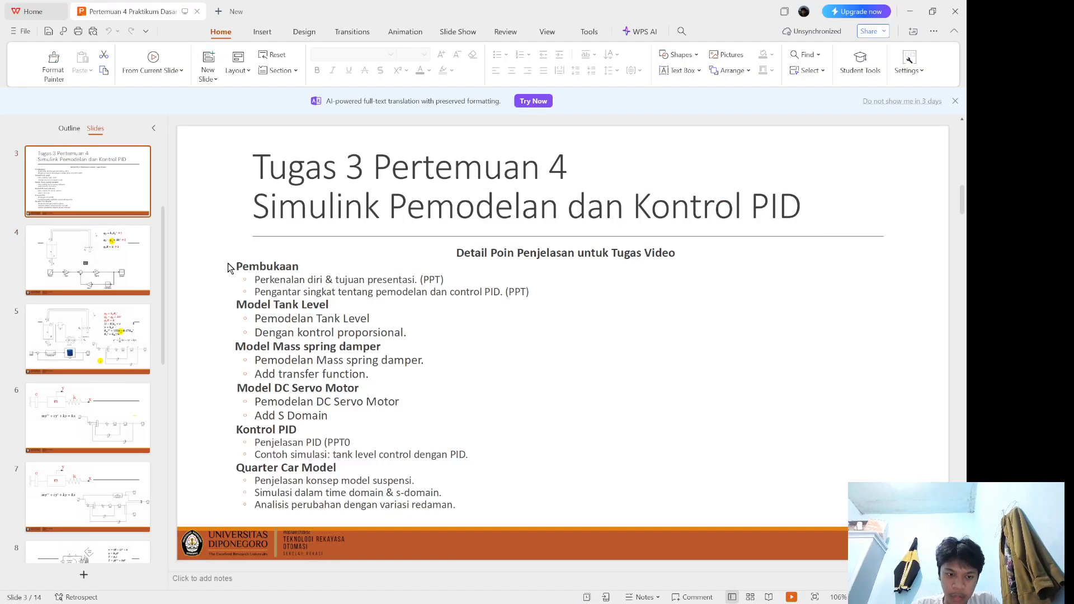
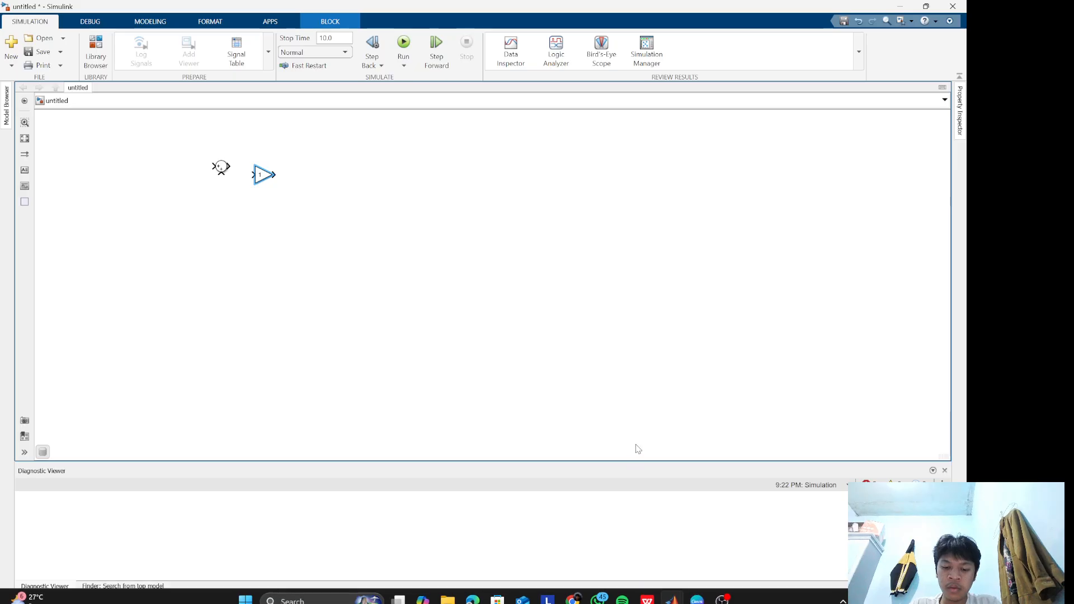
# Check the Quarter Car Model slide and add an Integrator block below and beyond the Gain block in the Simulink model
pyautogui.hotkey('alt', 'Tab')
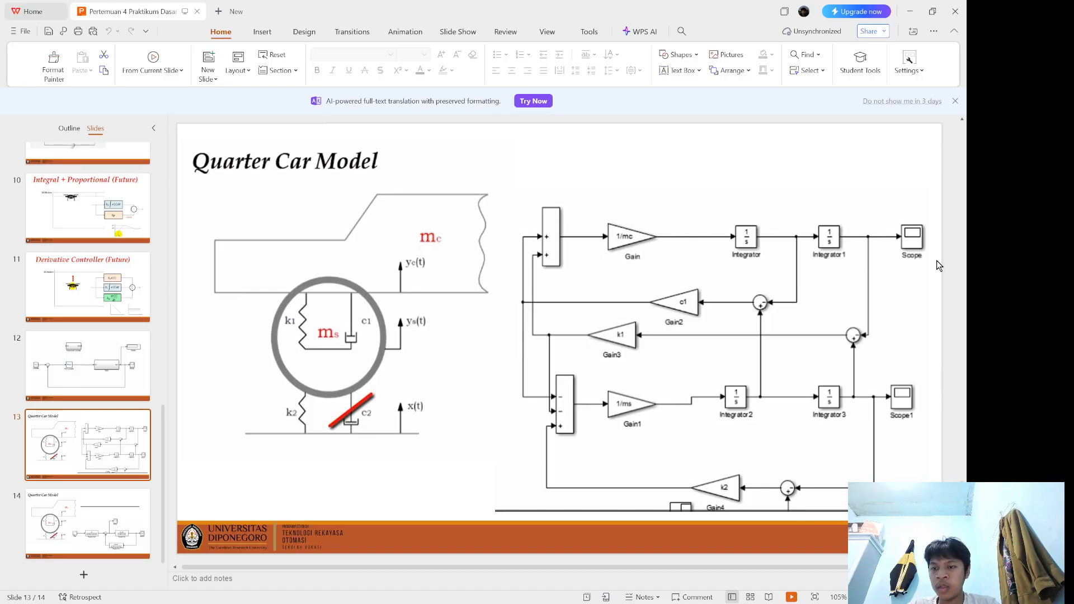
pyautogui.hotkey('alt', 'Tab')
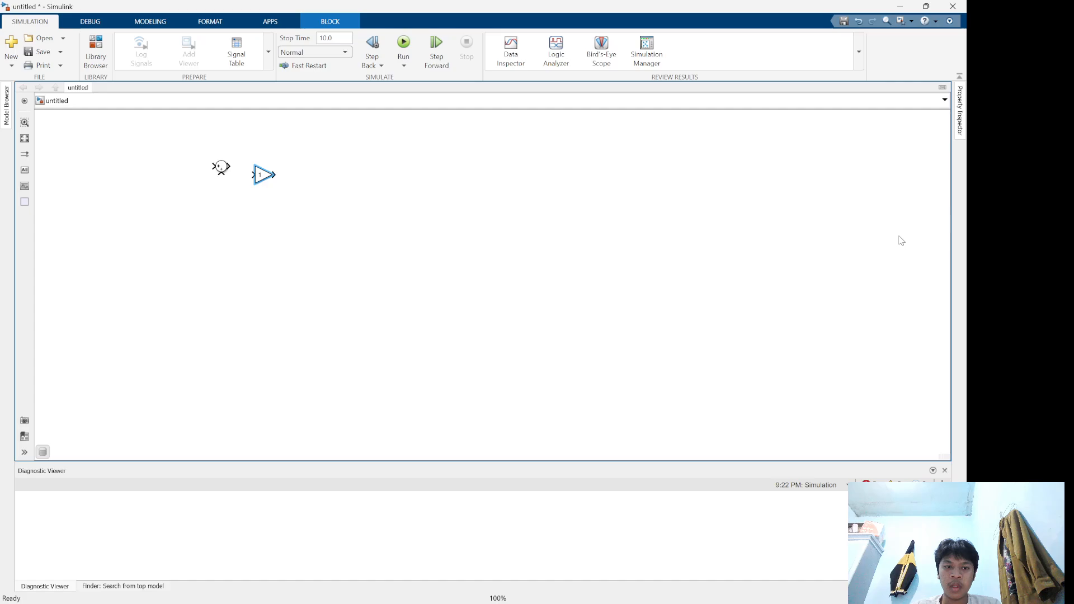
pyautogui.doubleClick(315, 206)
pyautogui.write('inte')
pyautogui.press('Return')
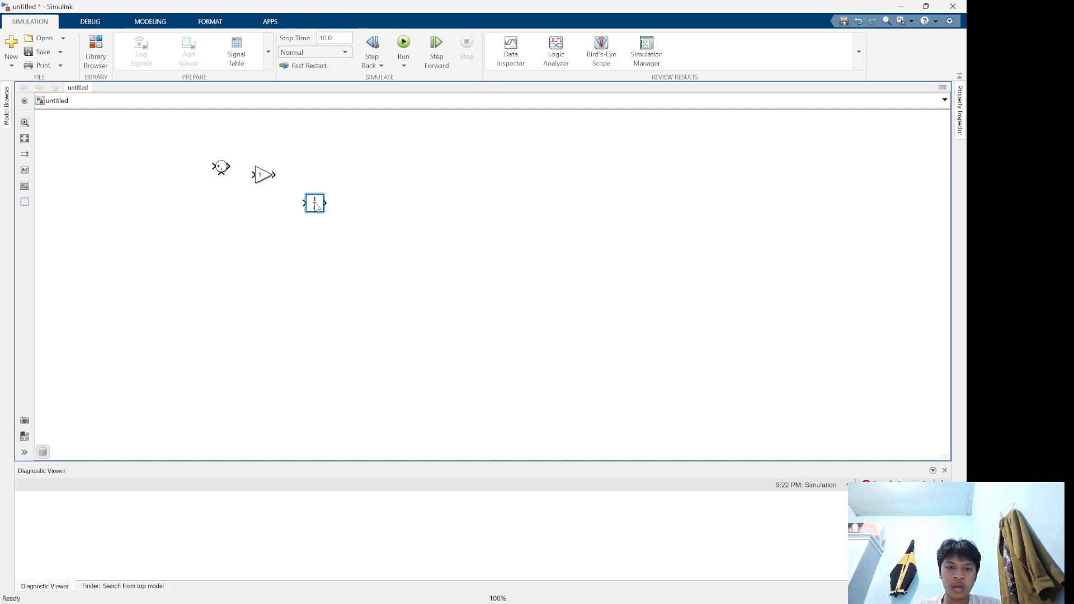
# Add a Scope block at the far end of the Gain block's row and align the Sum block with the Gain
pyautogui.doubleClick(339, 202)
pyautogui.write('scope')
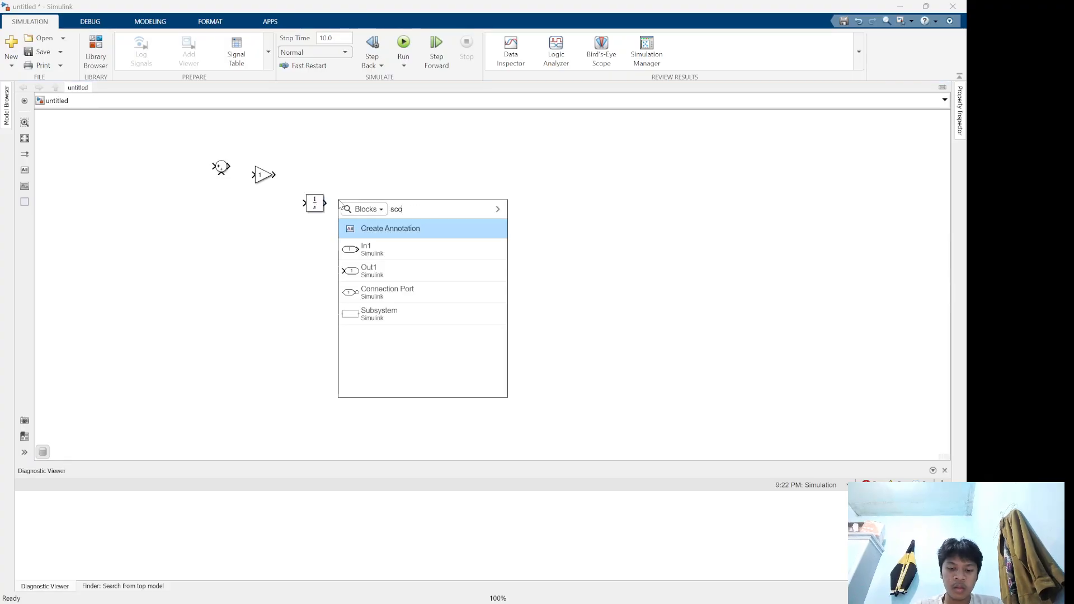
pyautogui.press('Return')
pyautogui.moveTo(337, 202); pyautogui.dragTo(449, 175)
pyautogui.moveTo(221, 167); pyautogui.dragTo(207, 175)
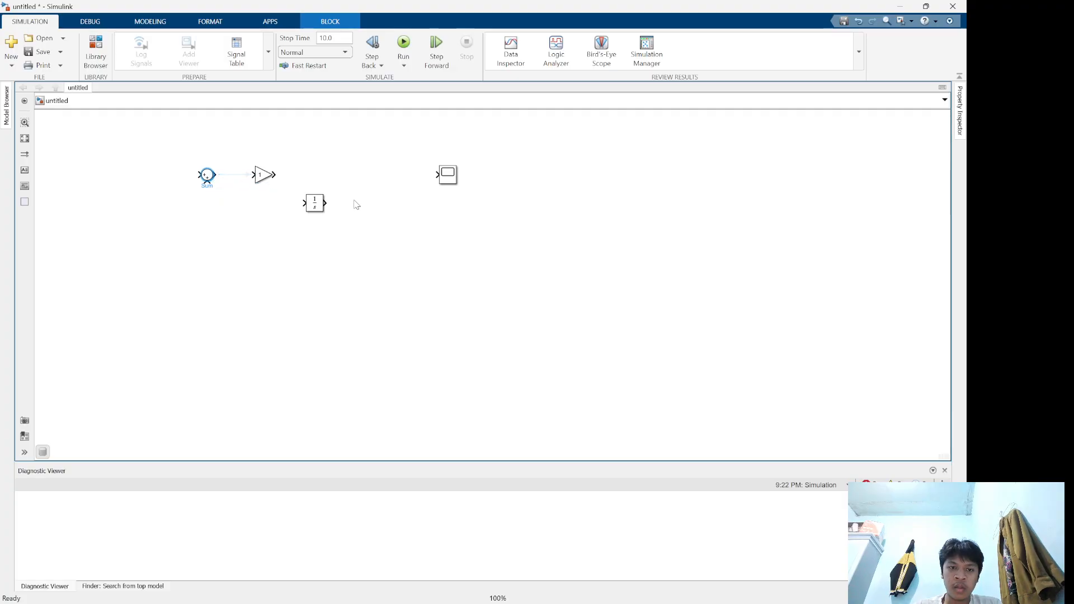
pyautogui.moveTo(450, 177); pyautogui.dragTo(527, 177)
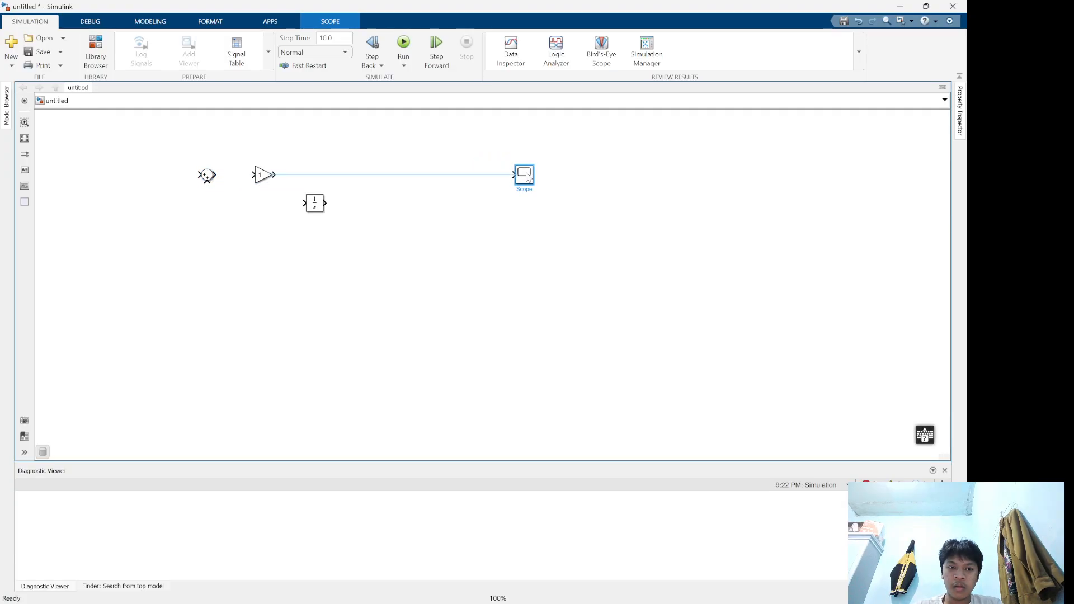
# Duplicate the Integrator block and place both integrators in line between the Gain and the Scope
pyautogui.click(317, 207)
pyautogui.hotkey('ctrl', 'c')
pyautogui.click(410, 213)
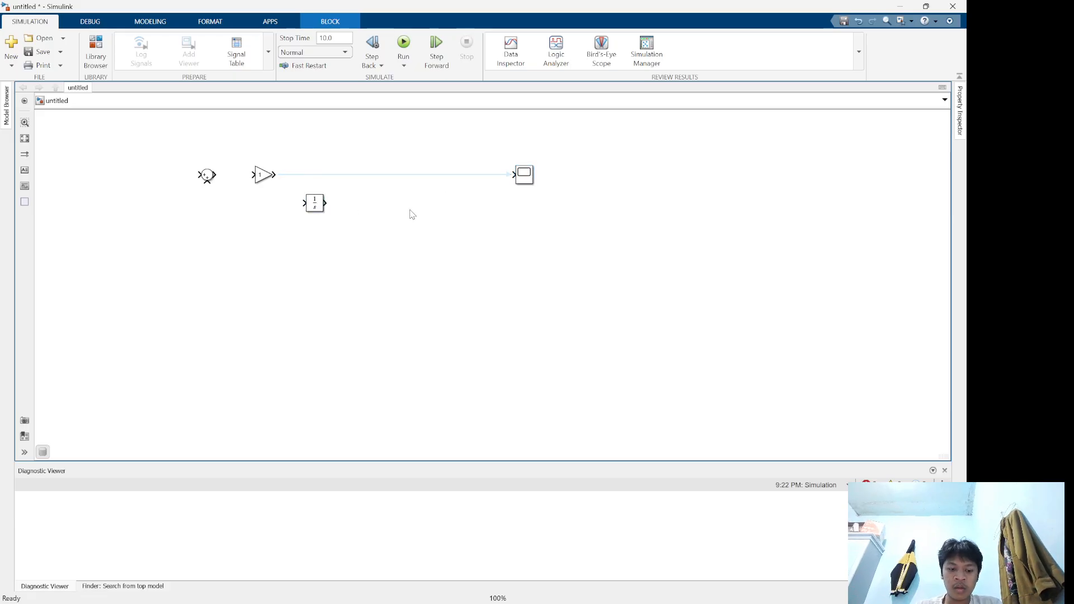
pyautogui.hotkey('ctrl', 'v')
pyautogui.moveTo(411, 215); pyautogui.dragTo(421, 176)
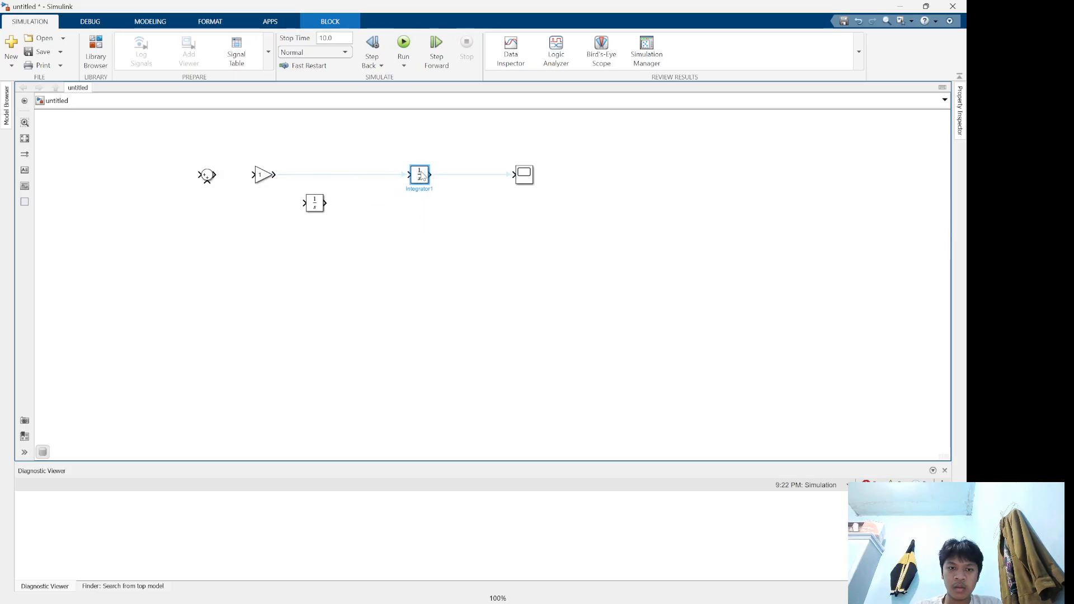
pyautogui.moveTo(358, 219); pyautogui.dragTo(351, 173)
pyautogui.click(350, 221)
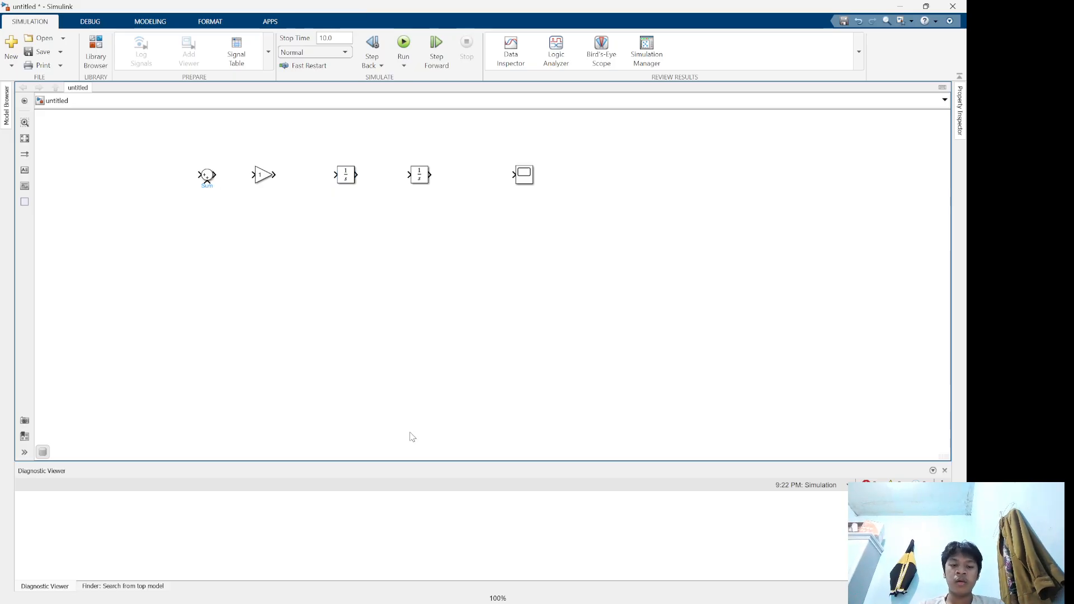
# Compare the layout with the Quarter Car Model slide and stretch the Sum block into a taller oval
pyautogui.hotkey('alt', 'Tab')
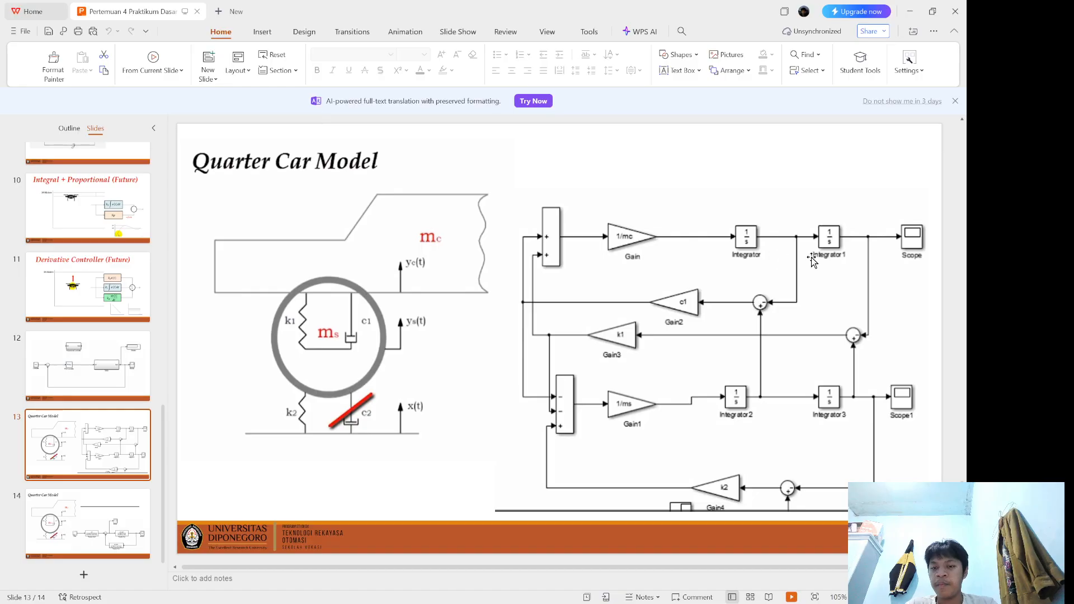
pyautogui.hotkey('alt', 'Tab')
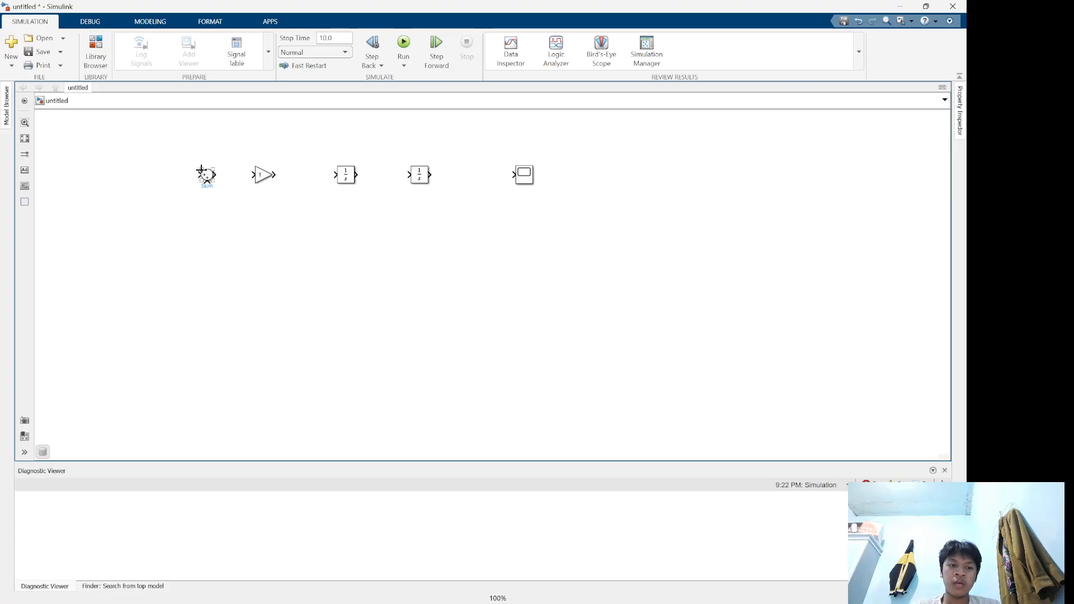
pyautogui.moveTo(200, 166); pyautogui.dragTo(200, 157)
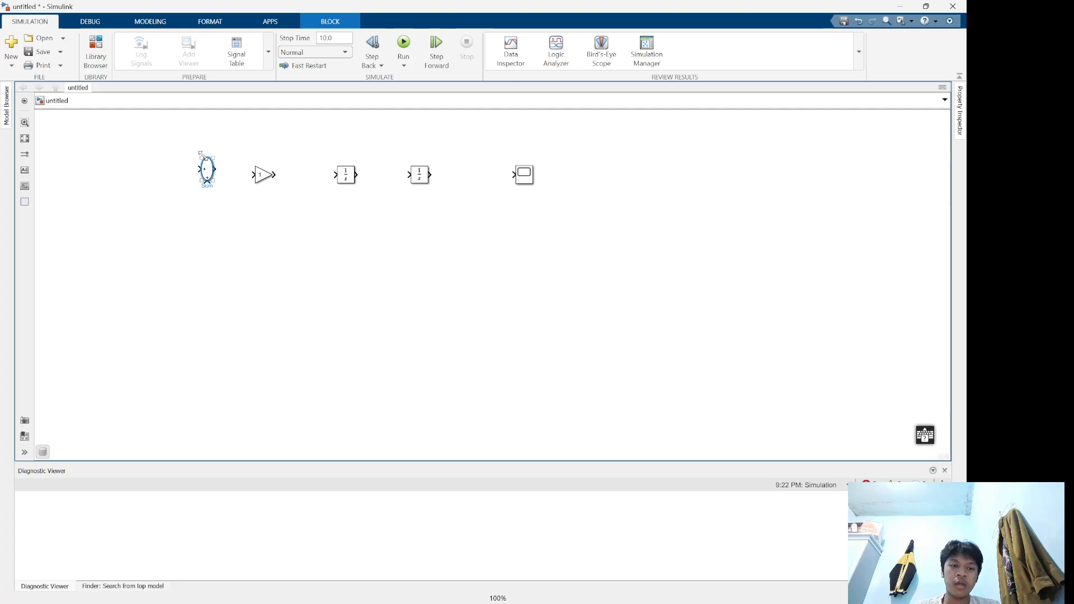
pyautogui.click(231, 144)
# Create the variable mc with value 1 in the Model Workspace for the Gain block's parameter
pyautogui.doubleClick(263, 175)
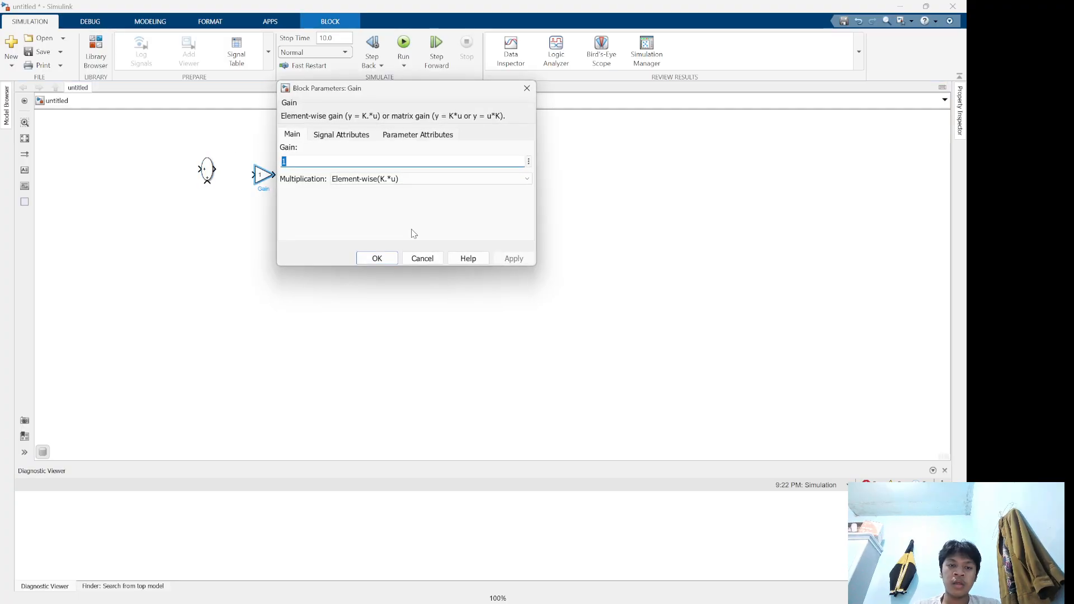
pyautogui.click(529, 161)
pyautogui.click(569, 169)
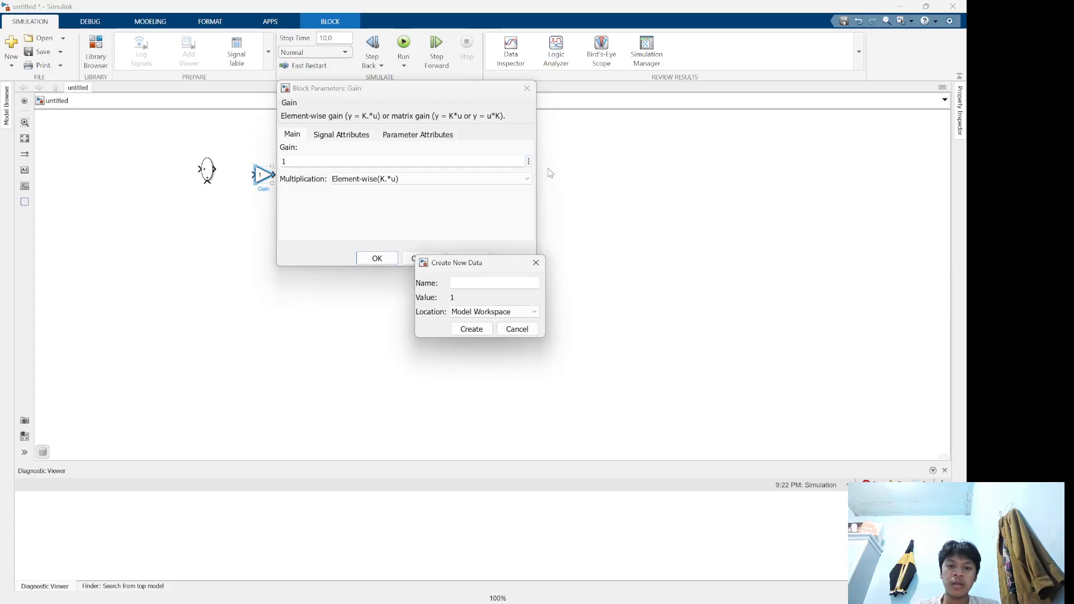
pyautogui.write('mc')
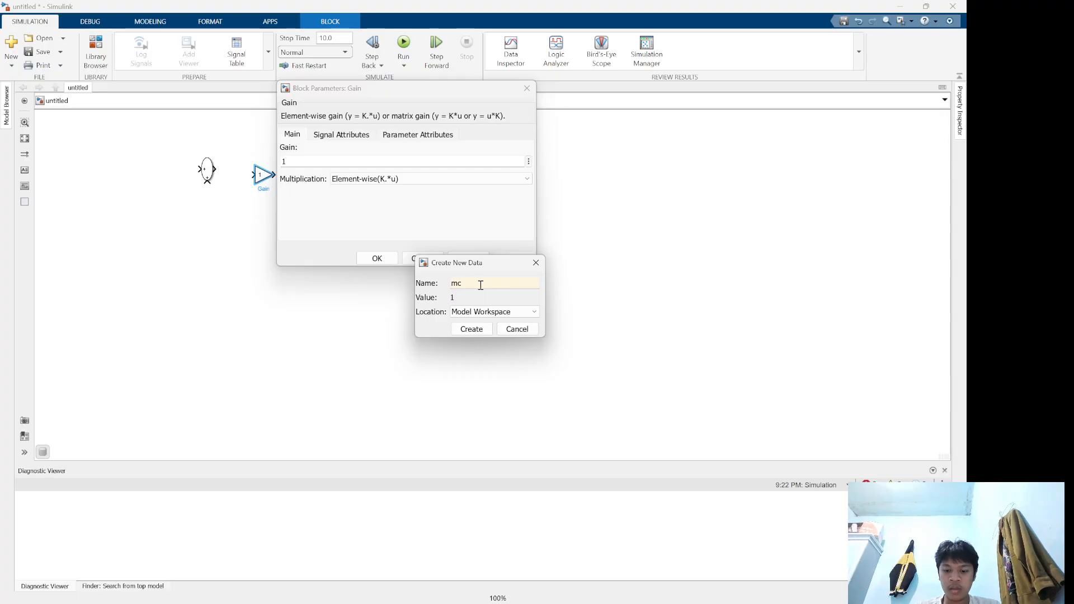
pyautogui.click(467, 329)
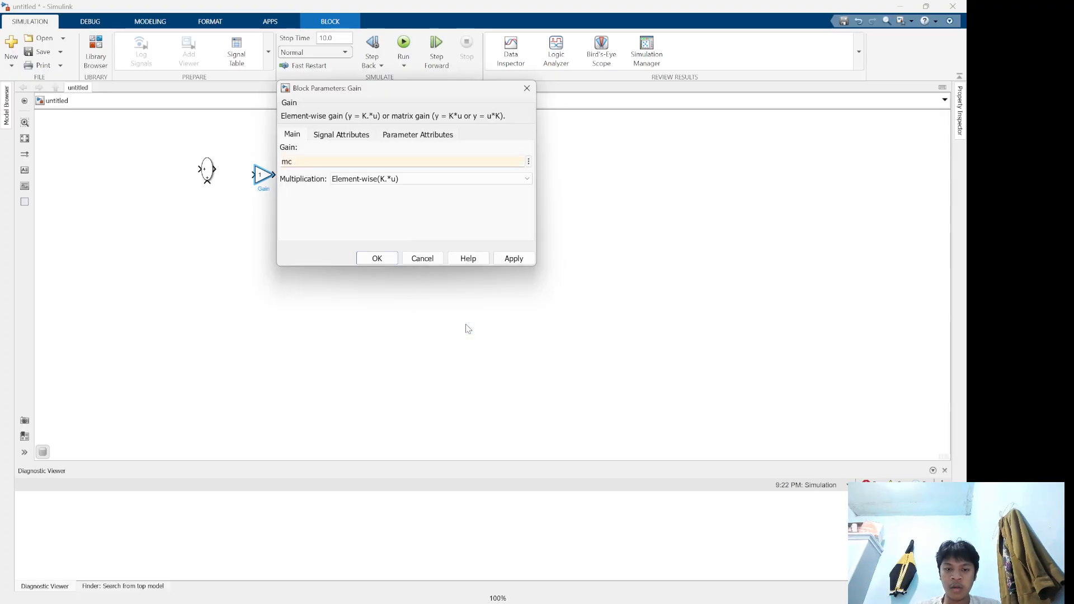
# Set the Gain block's value to 1/mc and recheck its parameters
pyautogui.doubleClick(285, 161)
pyautogui.click(285, 161)
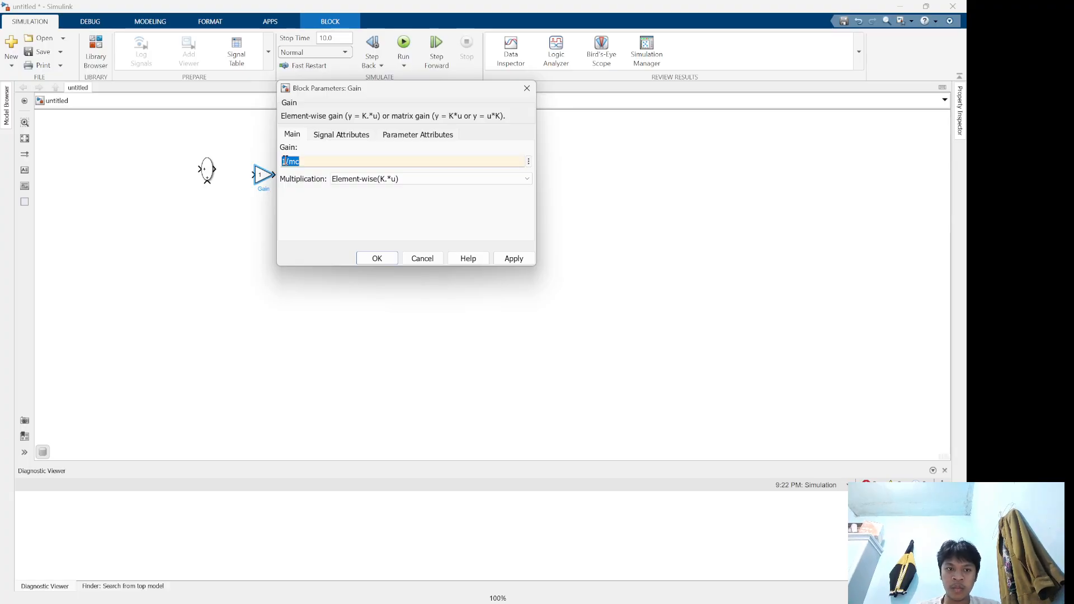
pyautogui.write('1/')
pyautogui.press('Return')
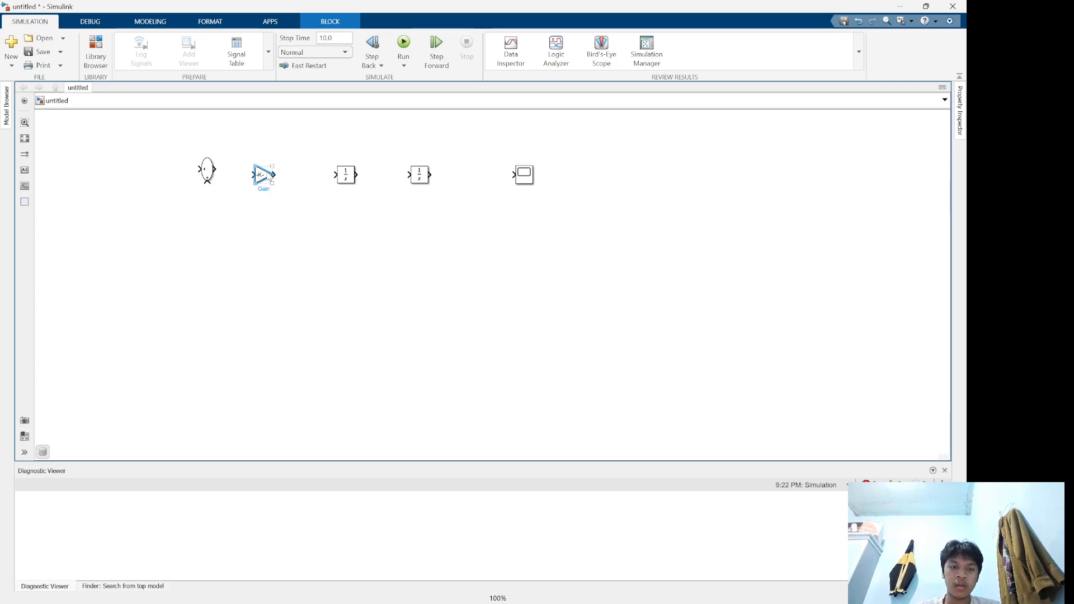
pyautogui.doubleClick(268, 177)
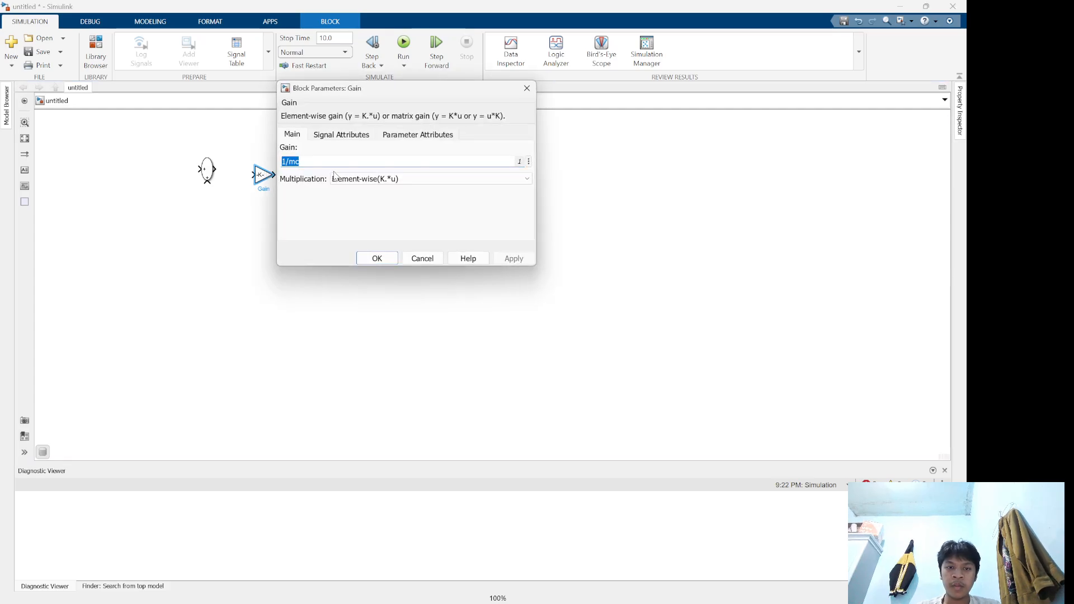
pyautogui.press('Return')
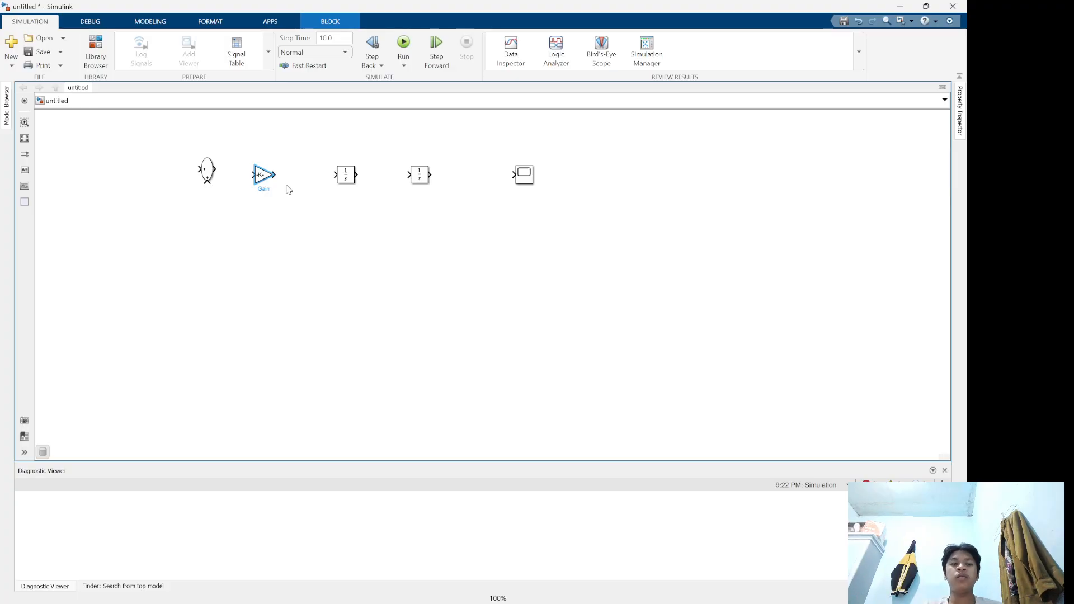
# Realign the Sum block, connect Sum, Gain, both integrators and Scope in series, and compare the row with the Quarter Car Model slide
pyautogui.moveTo(217, 167)
pyautogui.mouseDown()
pyautogui.moveTo(246, 176)
pyautogui.moveTo(208, 175)
pyautogui.mouseUp()
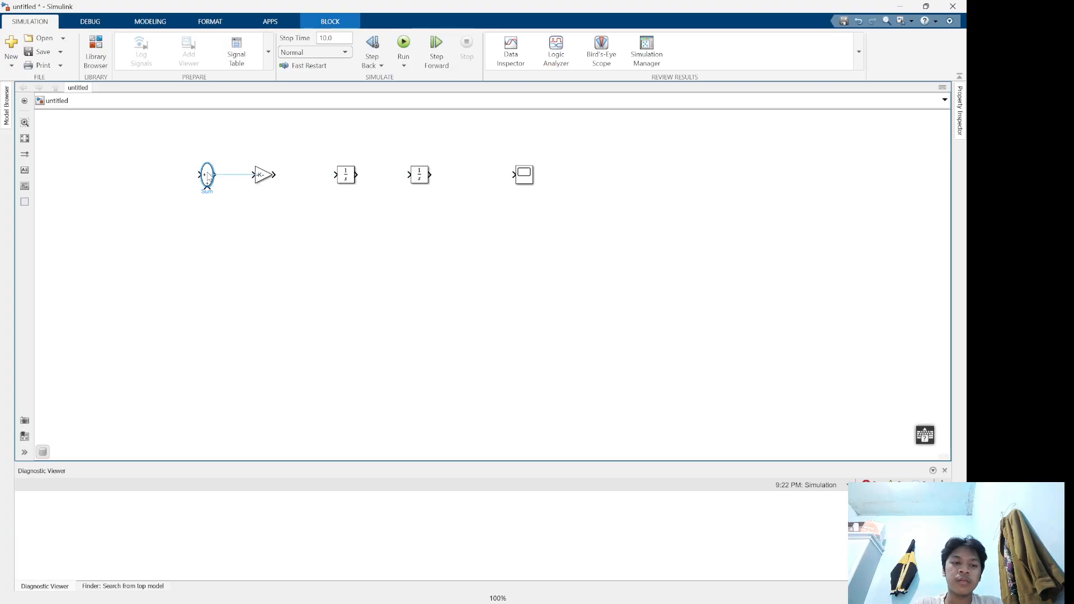
pyautogui.click(235, 175)
pyautogui.moveTo(274, 174); pyautogui.dragTo(406, 175)
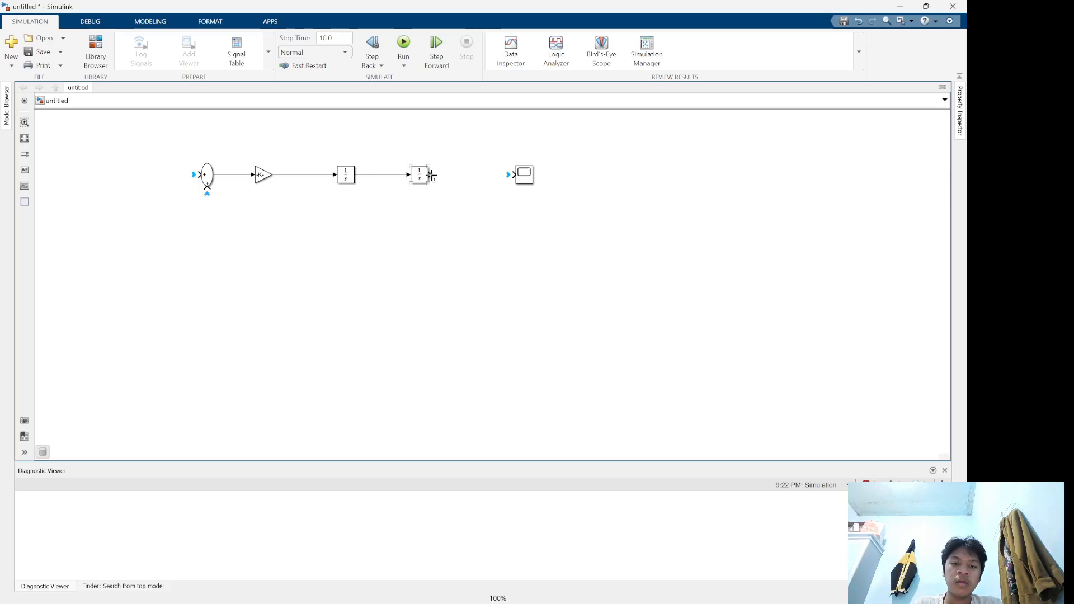
pyautogui.moveTo(505, 179); pyautogui.dragTo(510, 179)
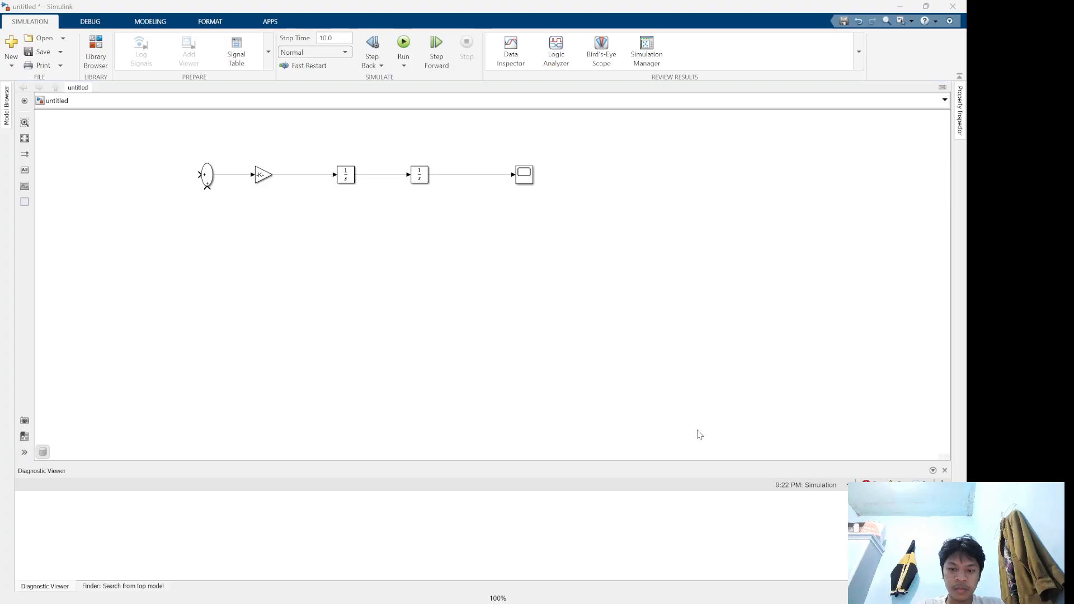
pyautogui.hotkey('alt', 'Tab')
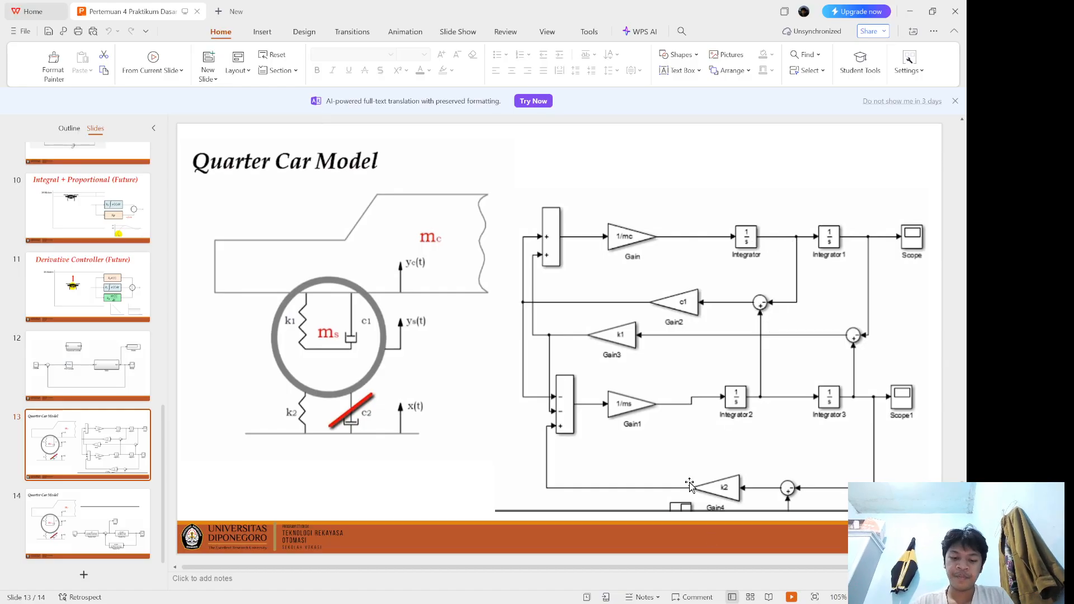
pyautogui.hotkey('alt', 'Tab')
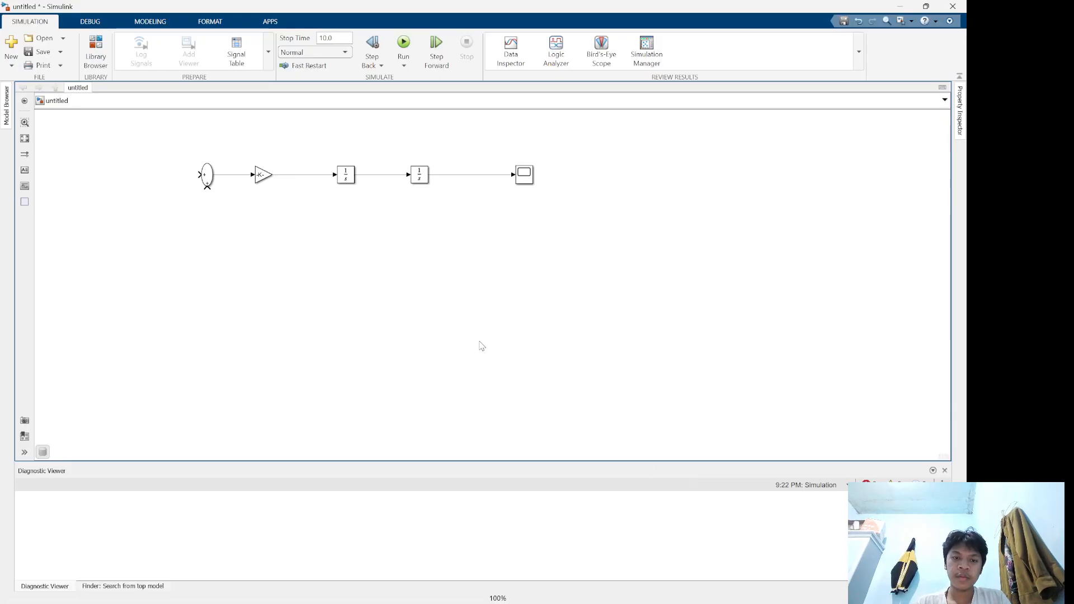
# Add a Sum block and a Gain block in the empty area below the main row
pyautogui.doubleClick(333, 268)
pyautogui.write('sum')
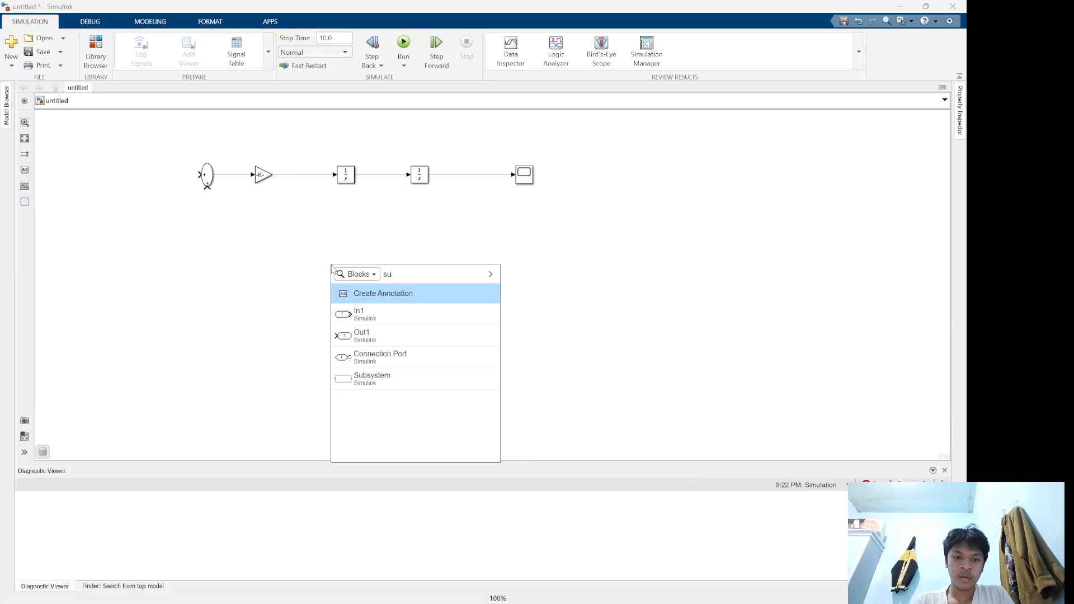
pyautogui.press('Return')
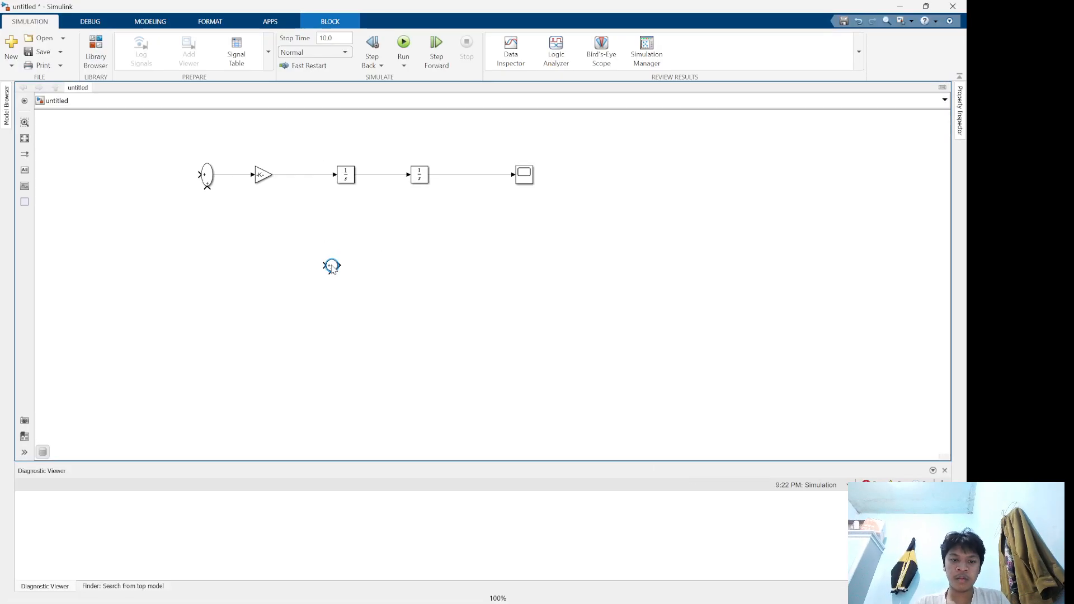
pyautogui.doubleClick(384, 276)
pyautogui.write('gain')
pyautogui.press('Return')
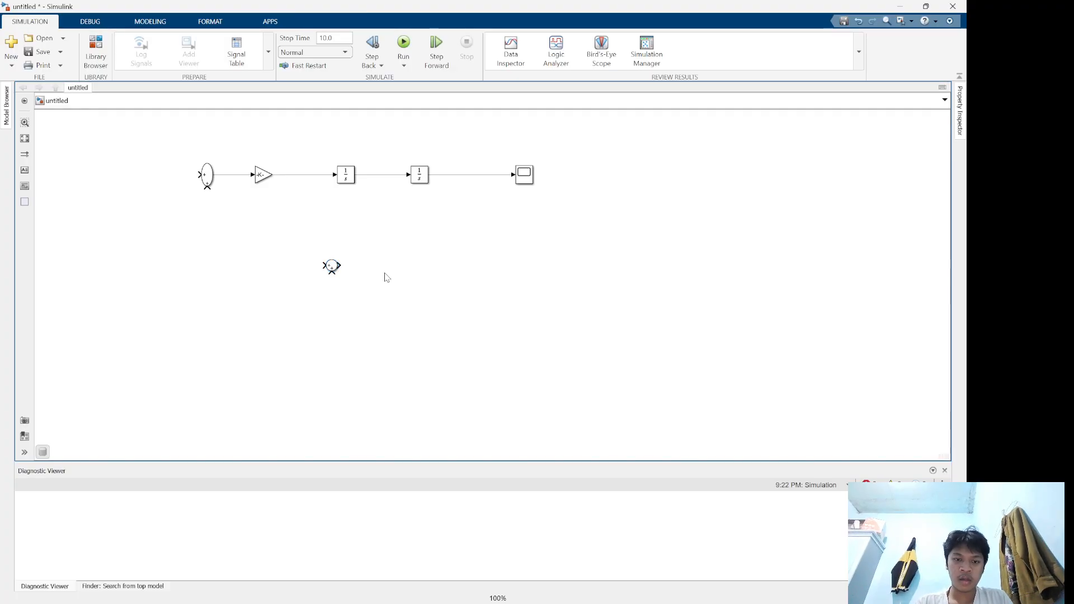
# Turn the new Sum block to face the opposite direction, check its parameters, and place it beneath the second integrator
pyautogui.click(331, 268)
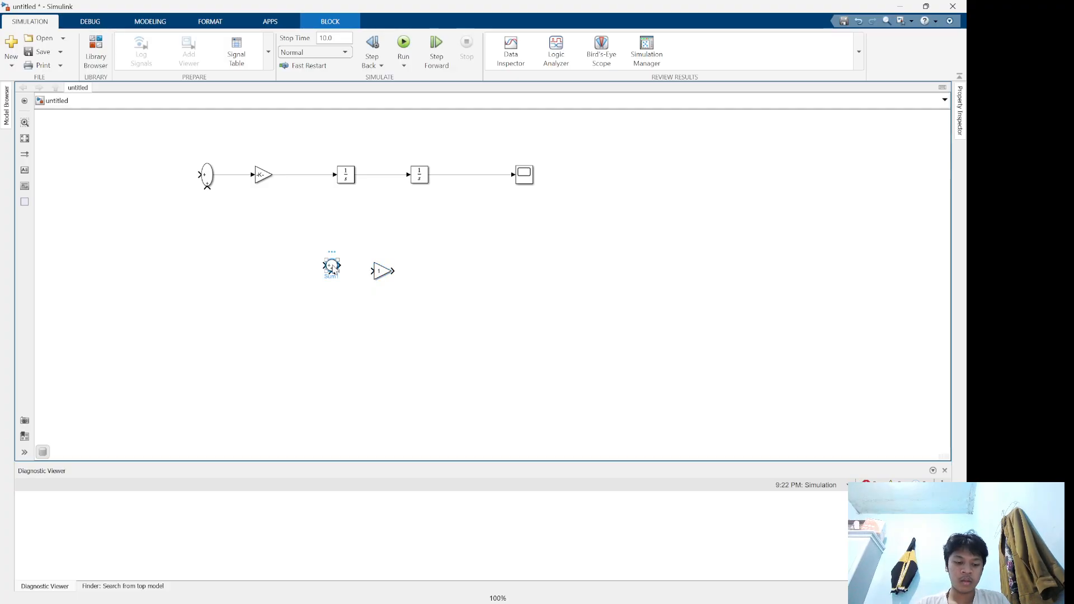
pyautogui.hotkey('ctrl', 'r')
pyautogui.hotkey('ctrl', 'r')
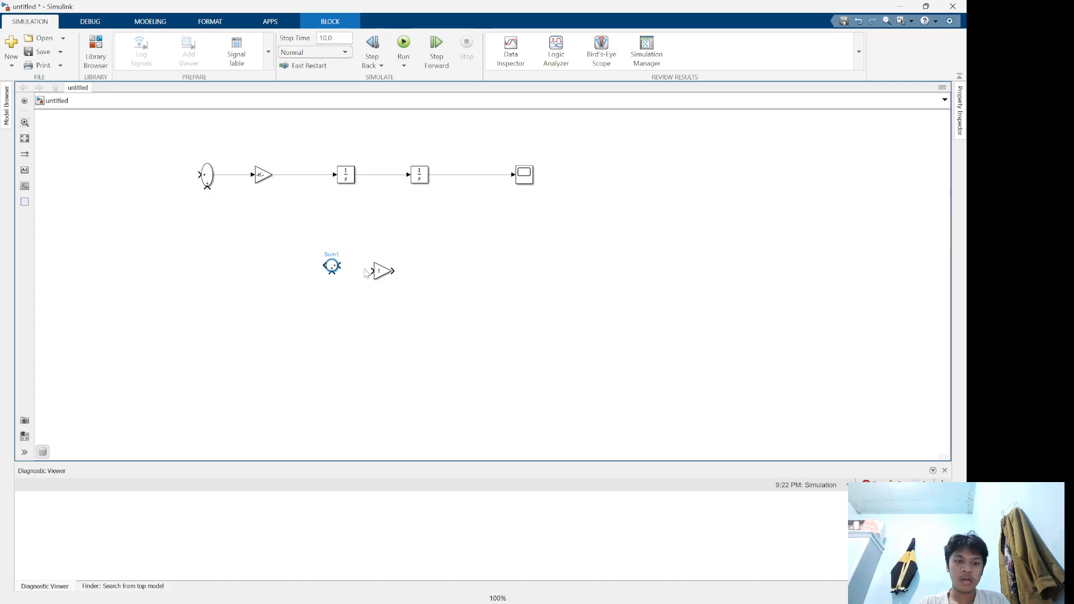
pyautogui.click(349, 274)
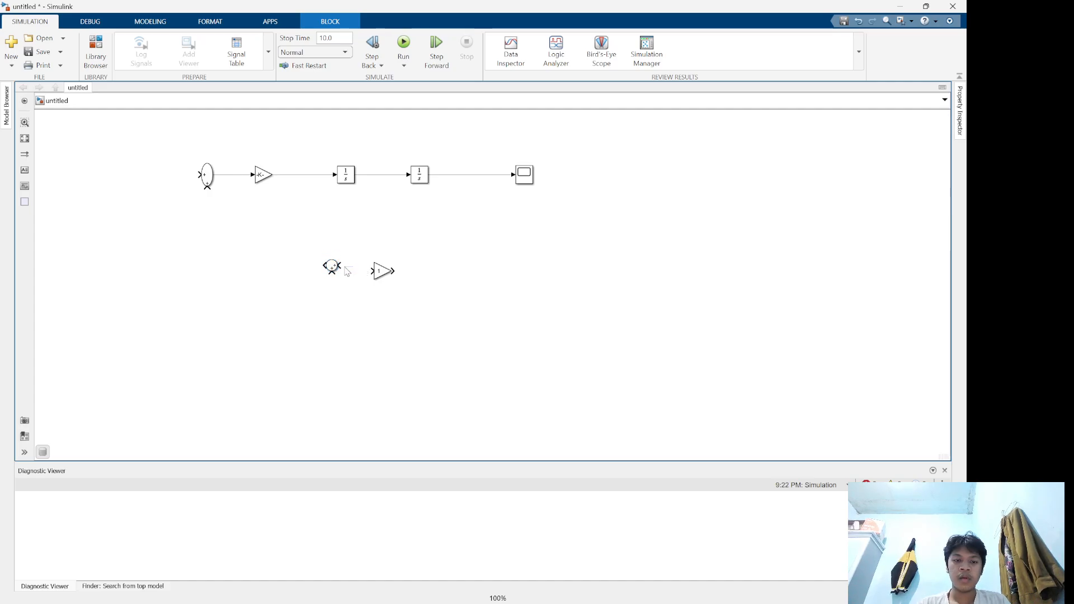
pyautogui.doubleClick(332, 267)
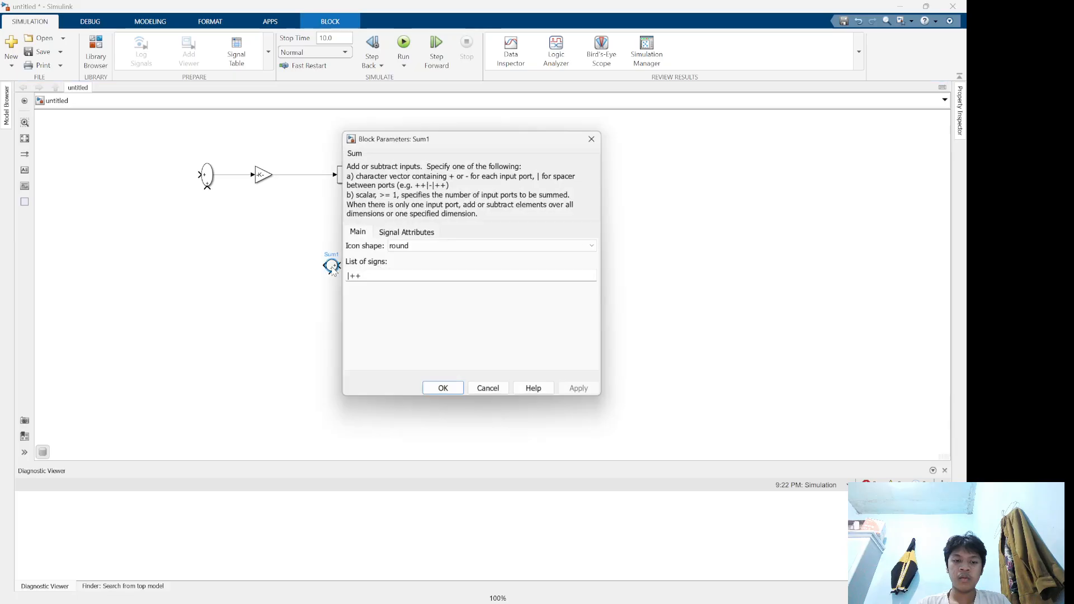
pyautogui.click(592, 138)
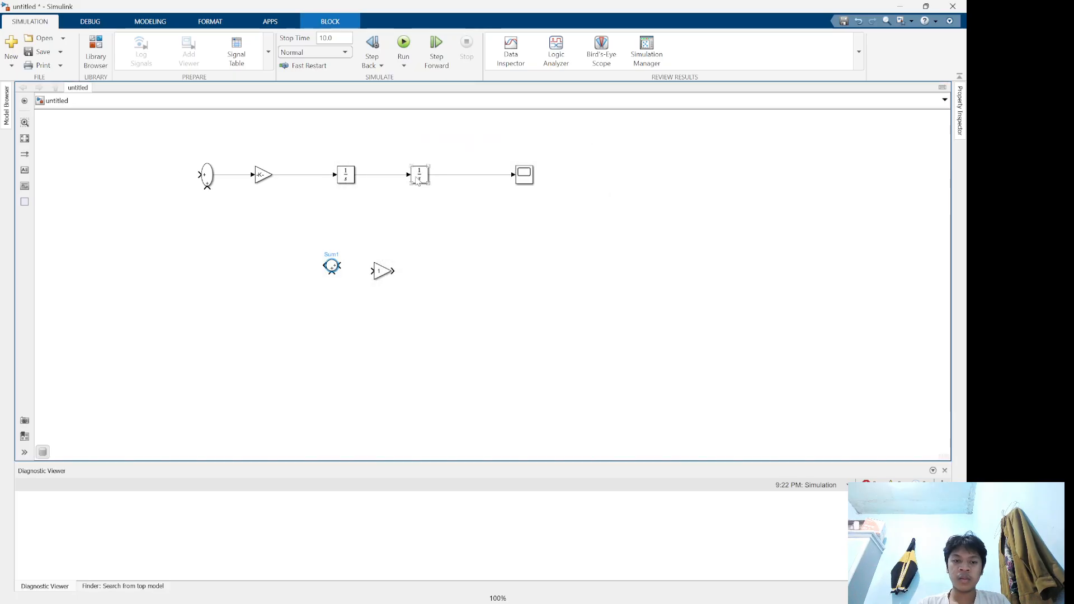
pyautogui.moveTo(337, 263); pyautogui.dragTo(421, 253)
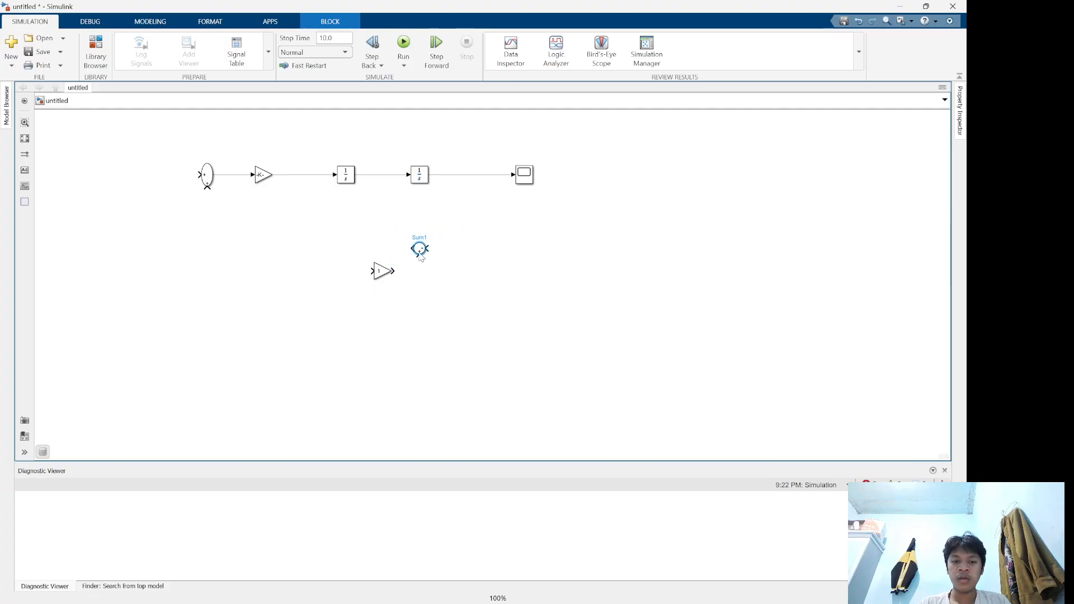
# Turn the new Gain block to face backwards, place it beneath the first integrator, and feed it from the lower Sum block
pyautogui.click(381, 272)
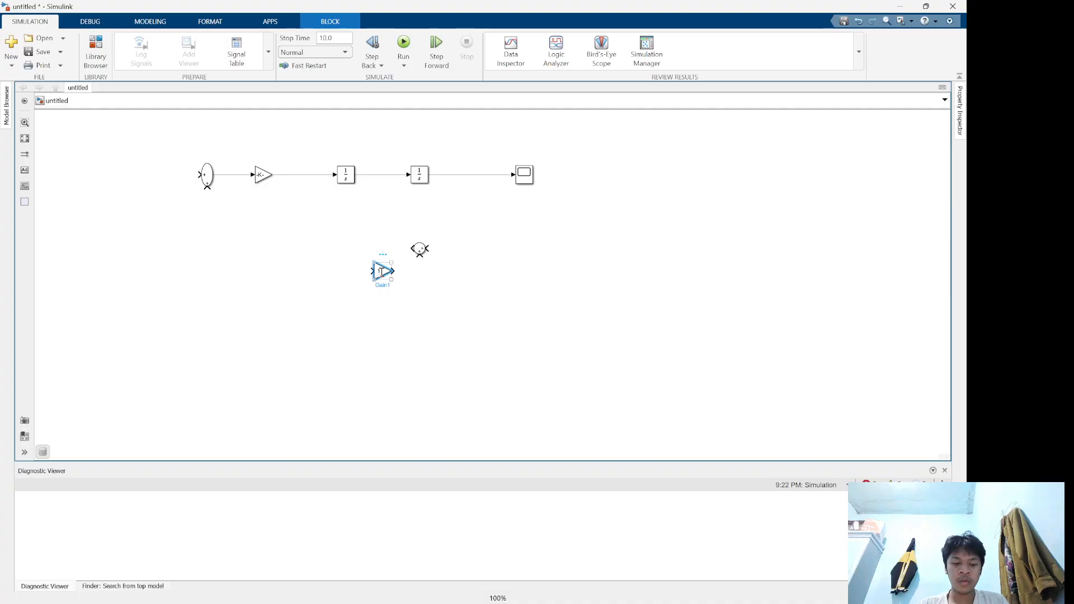
pyautogui.hotkey('ctrl', 'r')
pyautogui.hotkey('ctrl', 'r')
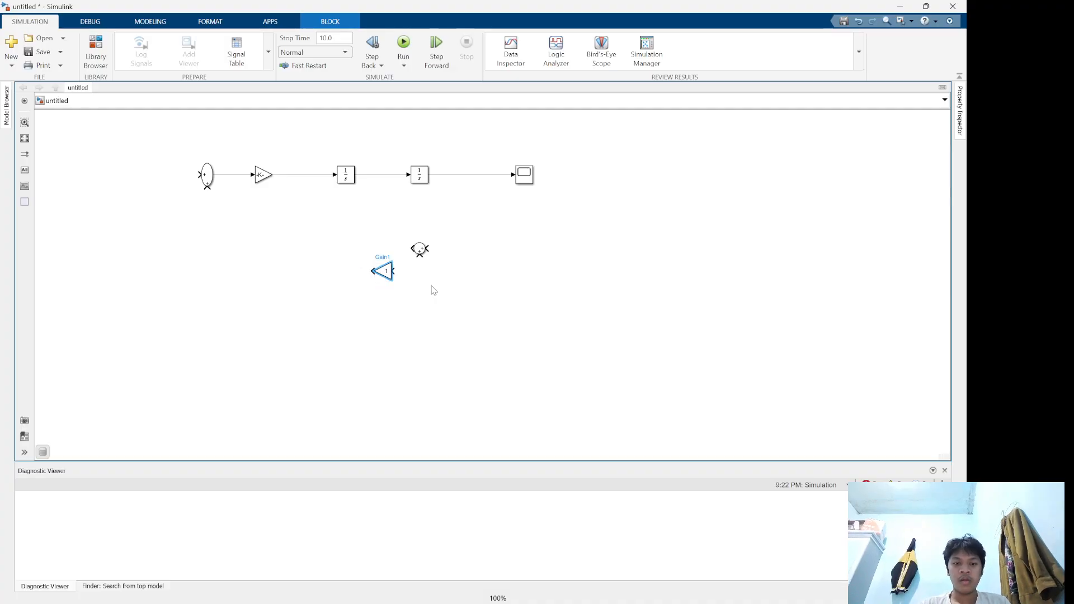
pyautogui.click(393, 281)
pyautogui.moveTo(387, 276); pyautogui.dragTo(350, 253)
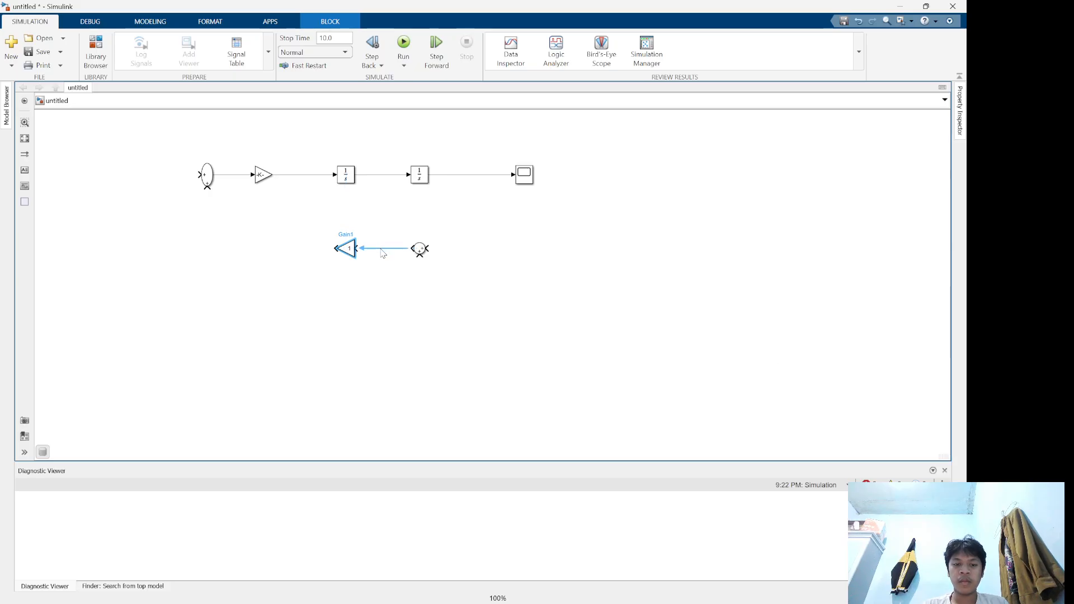
pyautogui.click(349, 249)
# Create the variable c with value 1 in the Model Workspace for the lower Gain block's parameter
pyautogui.doubleClick(350, 247)
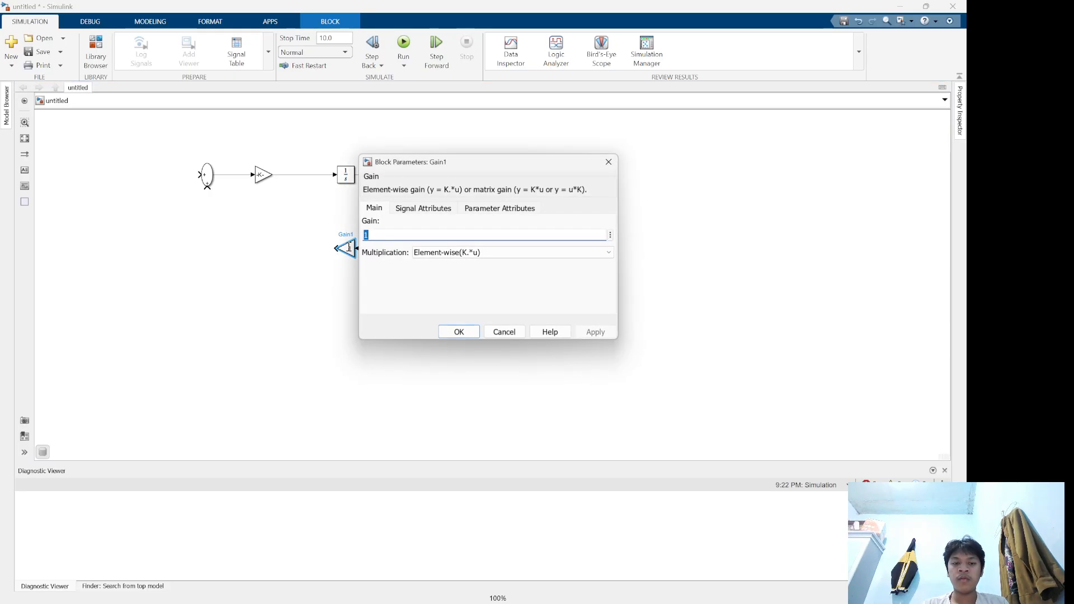
pyautogui.click(610, 235)
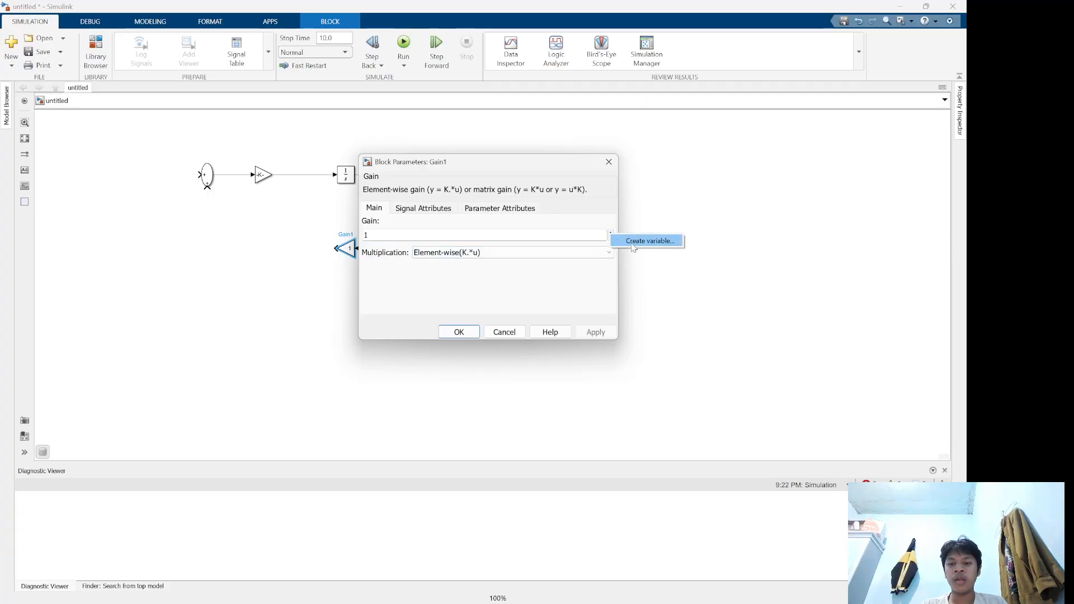
pyautogui.click(634, 241)
pyautogui.click(494, 283)
pyautogui.write('c')
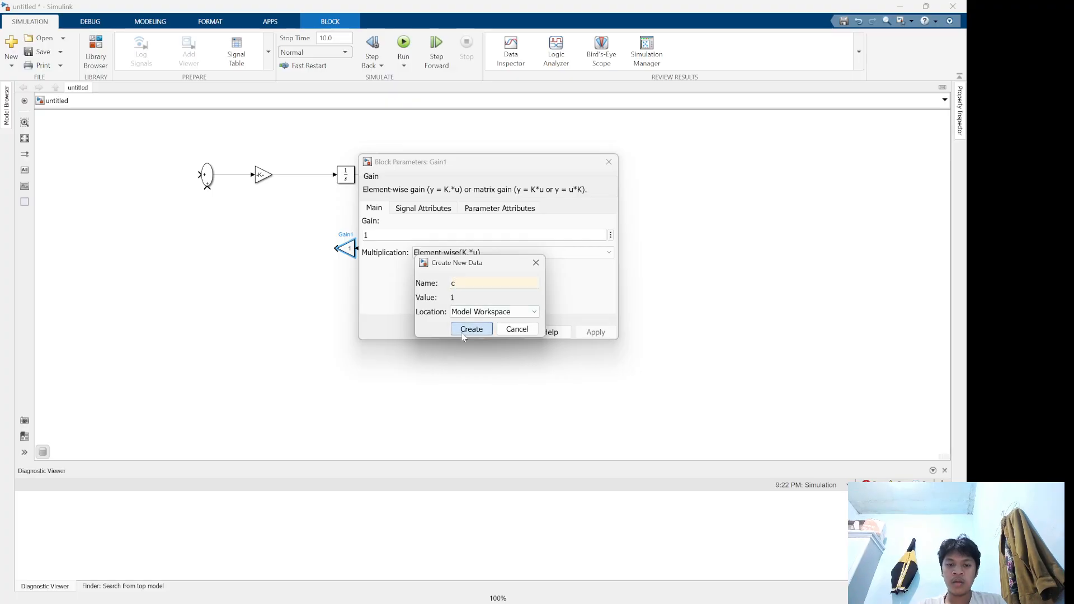
pyautogui.click(471, 329)
# Try c1 as the lower Gain block's value, and set it back to c
pyautogui.click(408, 237)
pyautogui.press('Return')
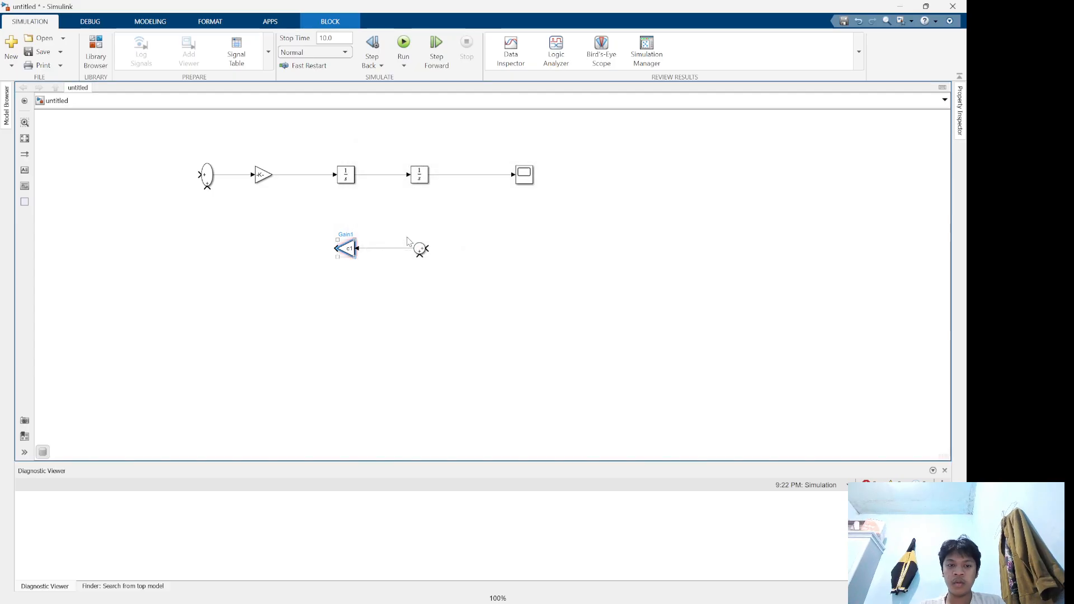
pyautogui.click(401, 228)
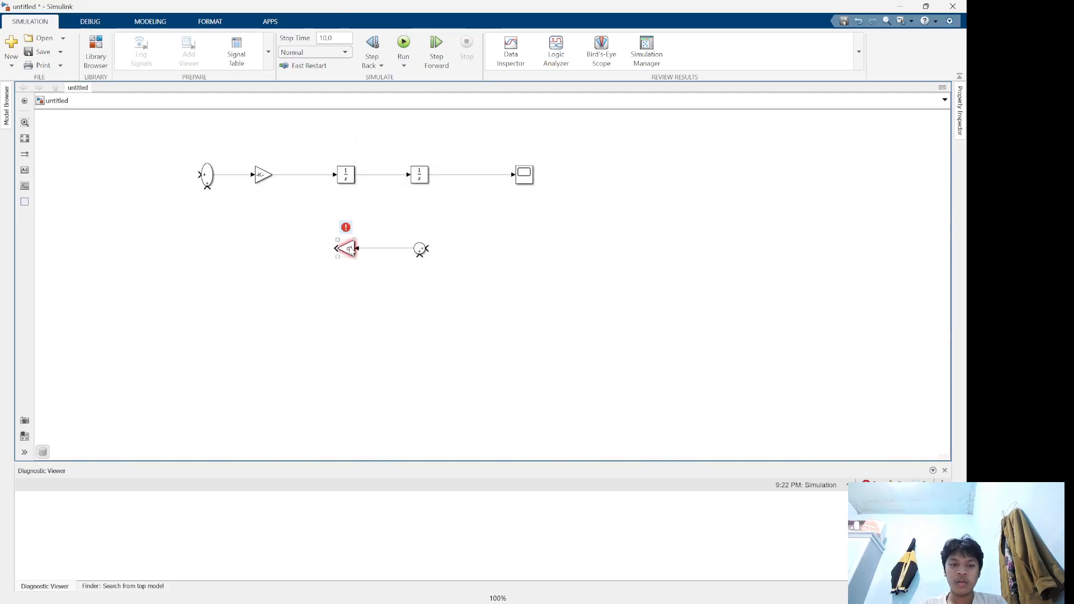
pyautogui.doubleClick(349, 249)
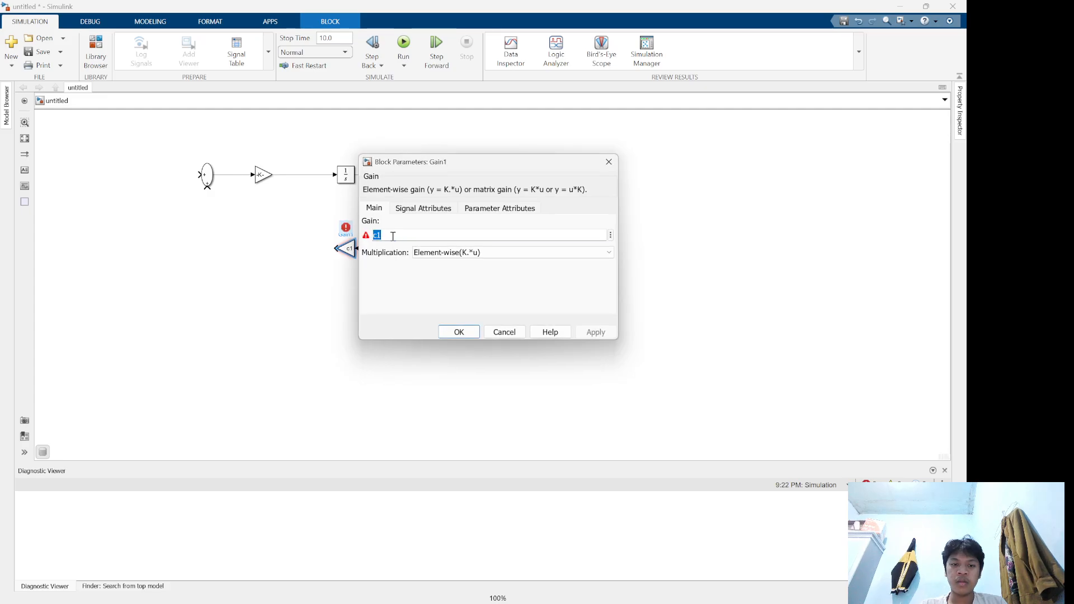
pyautogui.press('BackSpace')
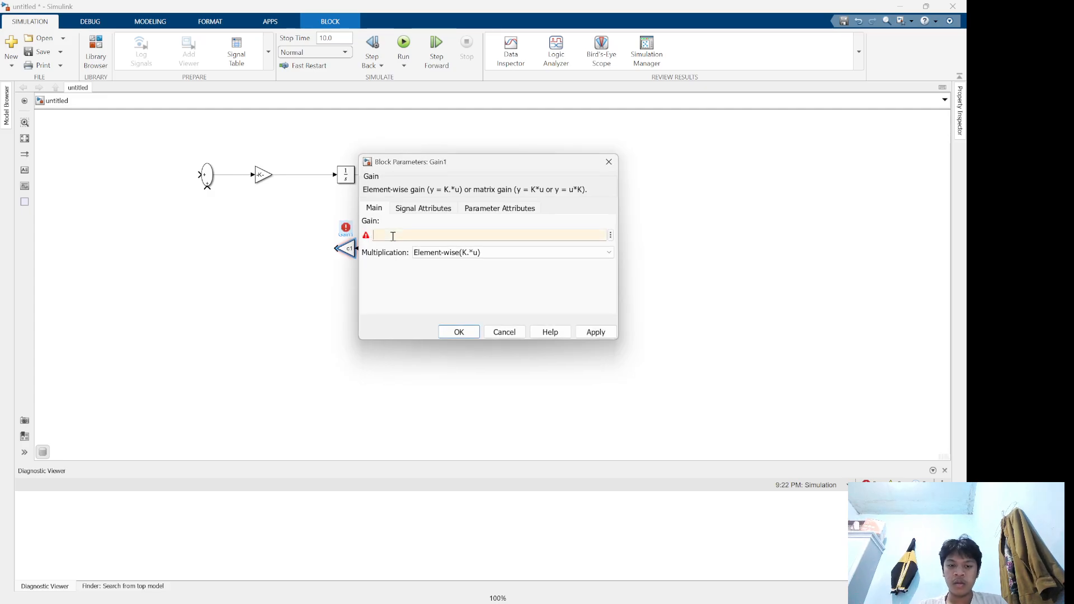
pyautogui.write('c')
pyautogui.press('Return')
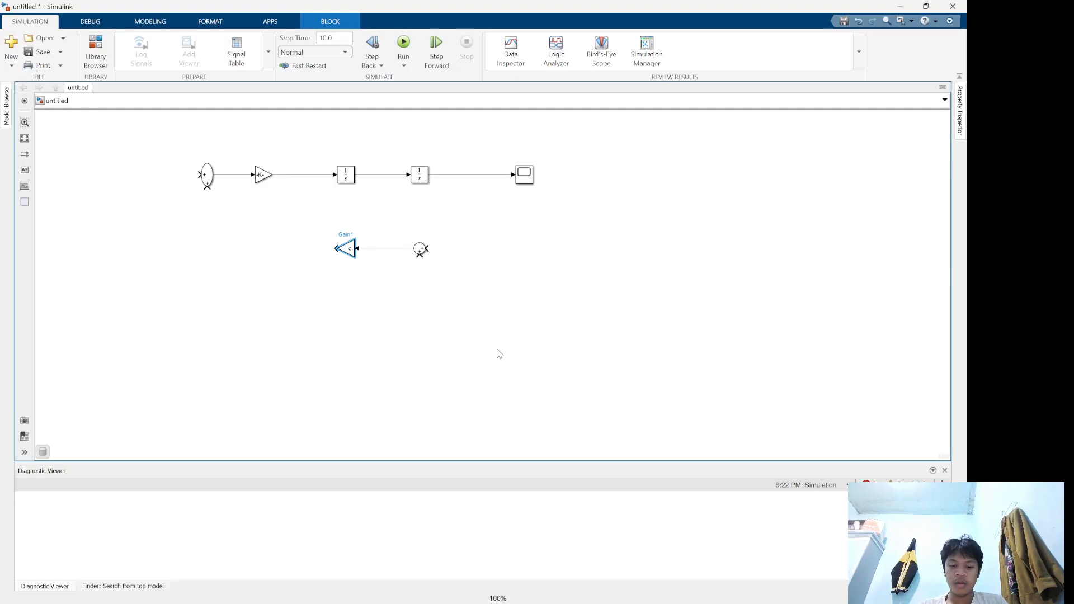
# Branch the second integrator's output signal to the lower Sum block, comparing the wiring with the Quarter Car Model slide
pyautogui.hotkey('alt', 'Tab')
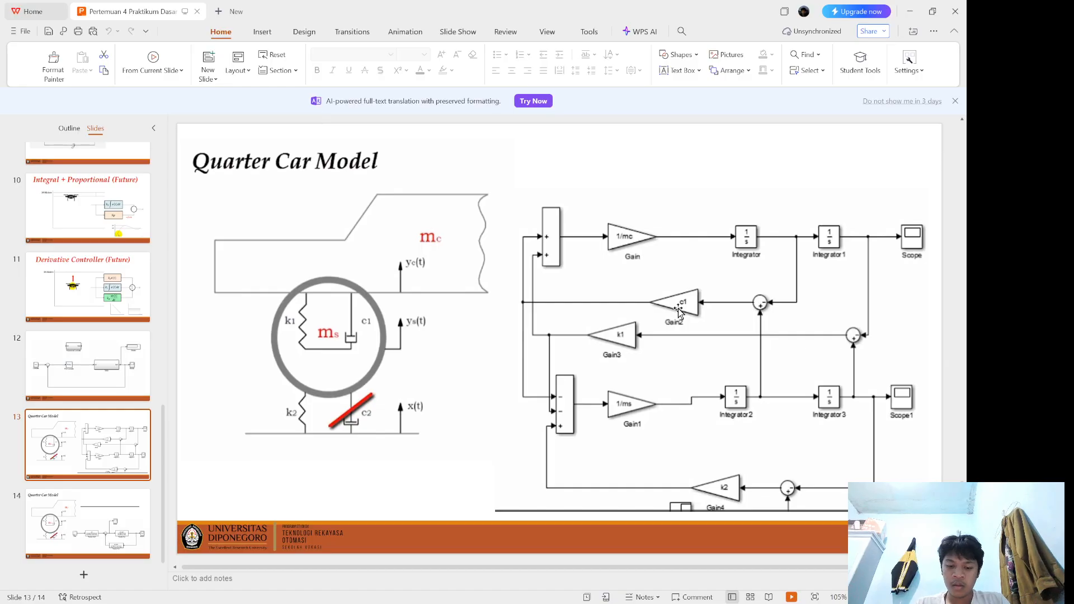
pyautogui.hotkey('alt', 'Tab')
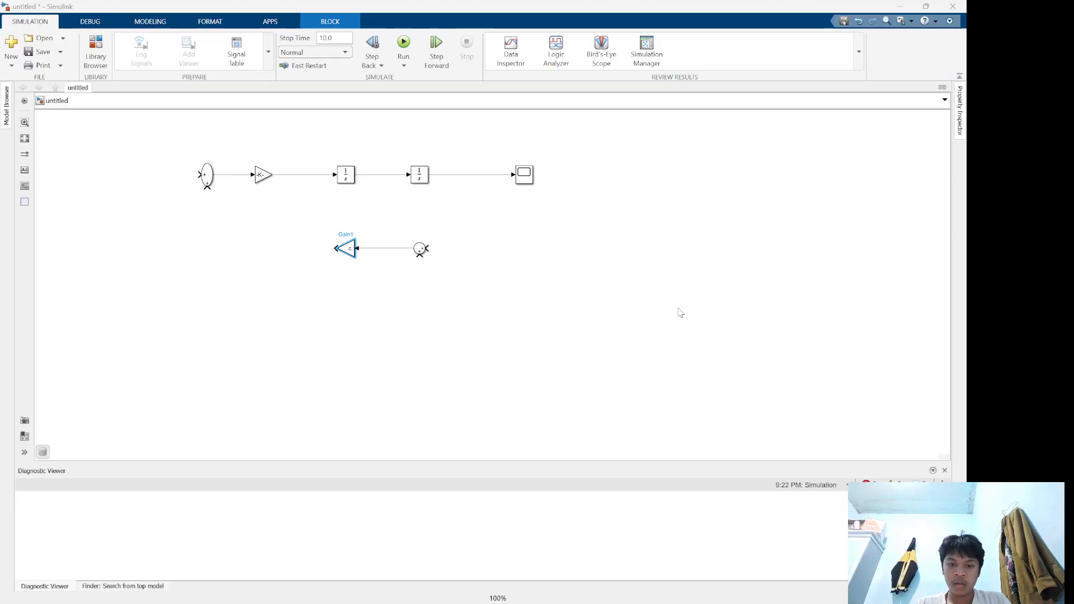
pyautogui.click(715, 299)
pyautogui.moveTo(445, 175); pyautogui.dragTo(429, 249)
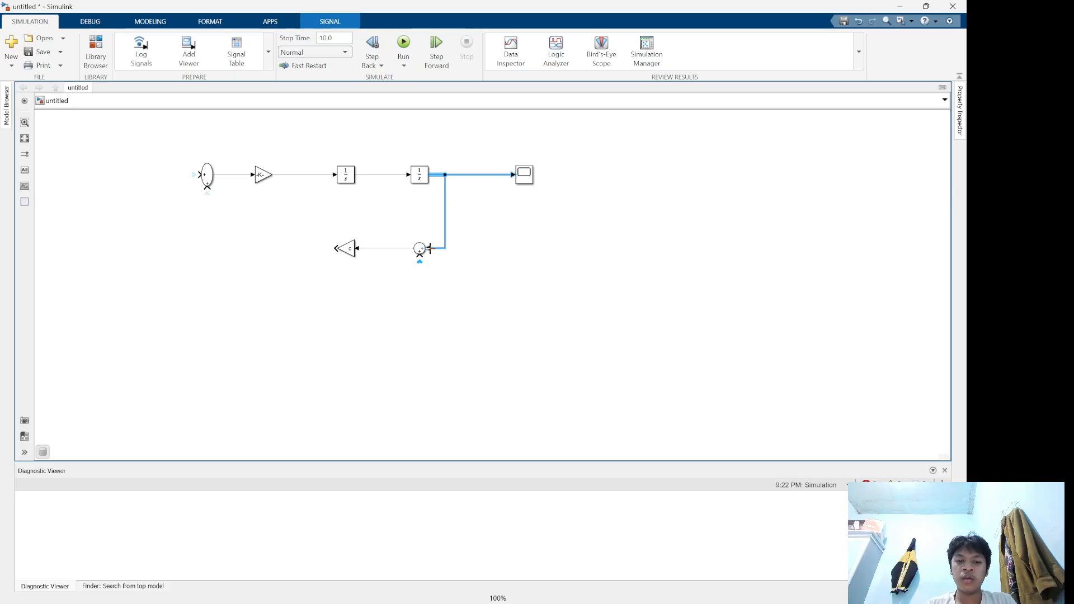
pyautogui.click(446, 274)
pyautogui.hotkey('alt', 'Tab')
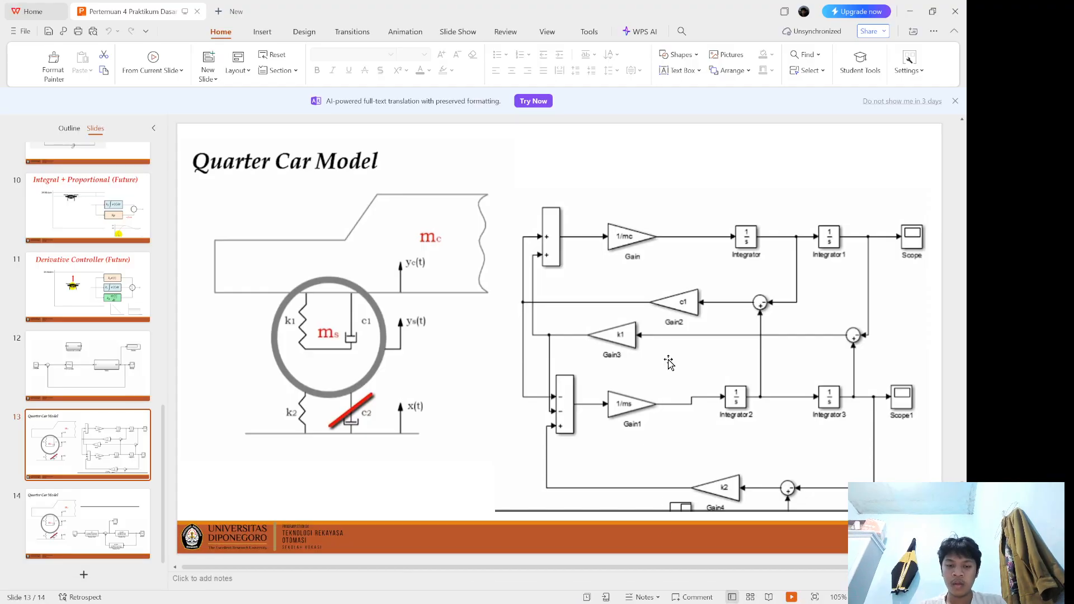
pyautogui.hotkey('alt', 'Tab')
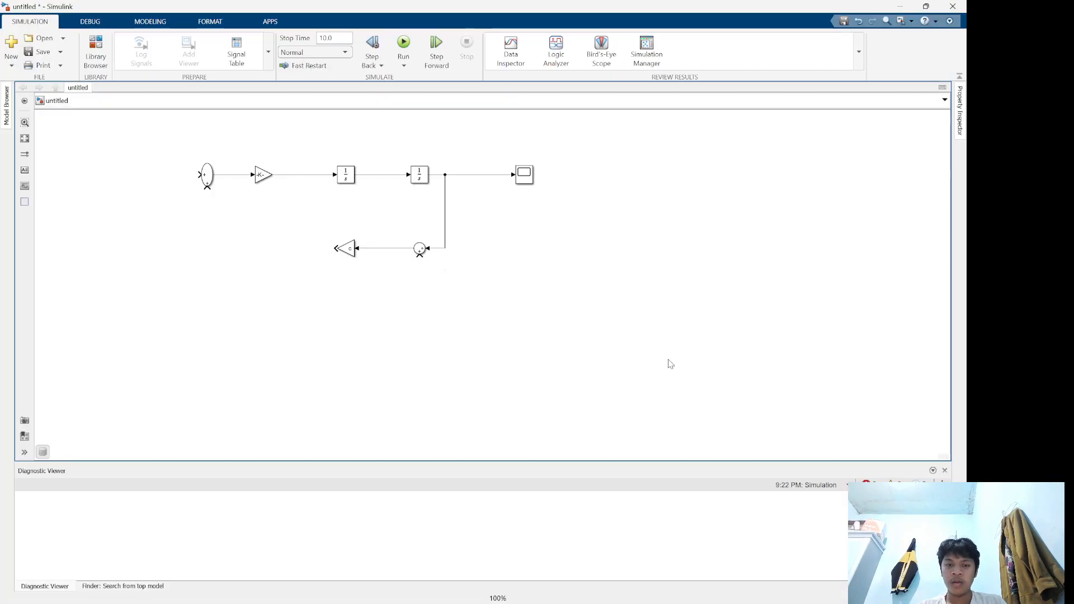
# Duplicate the lower Sum block and place the copy beyond and slightly below the original
pyautogui.click(420, 252)
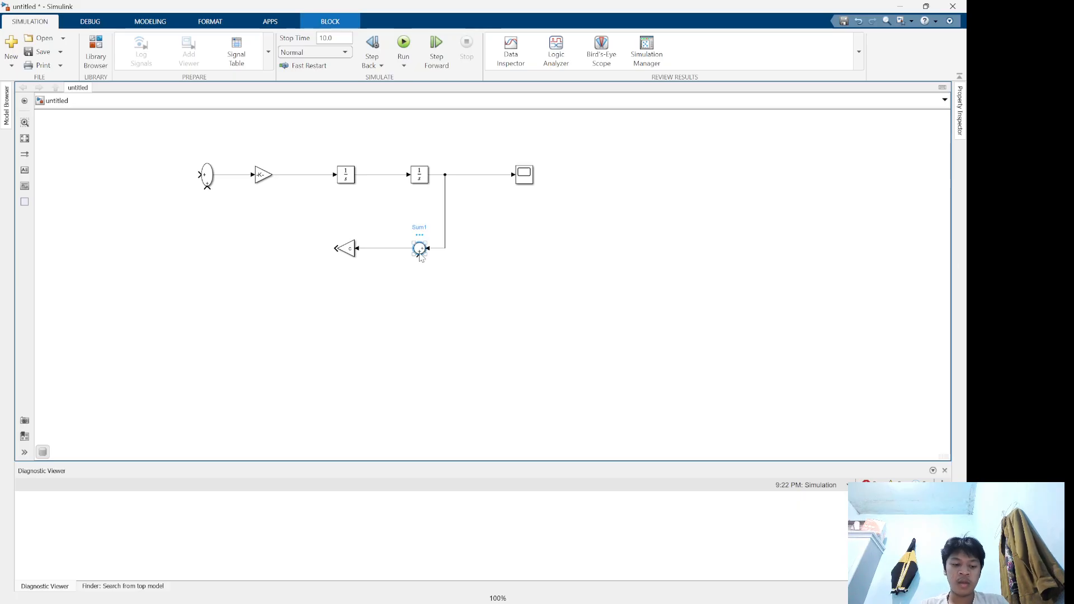
pyautogui.click(436, 298)
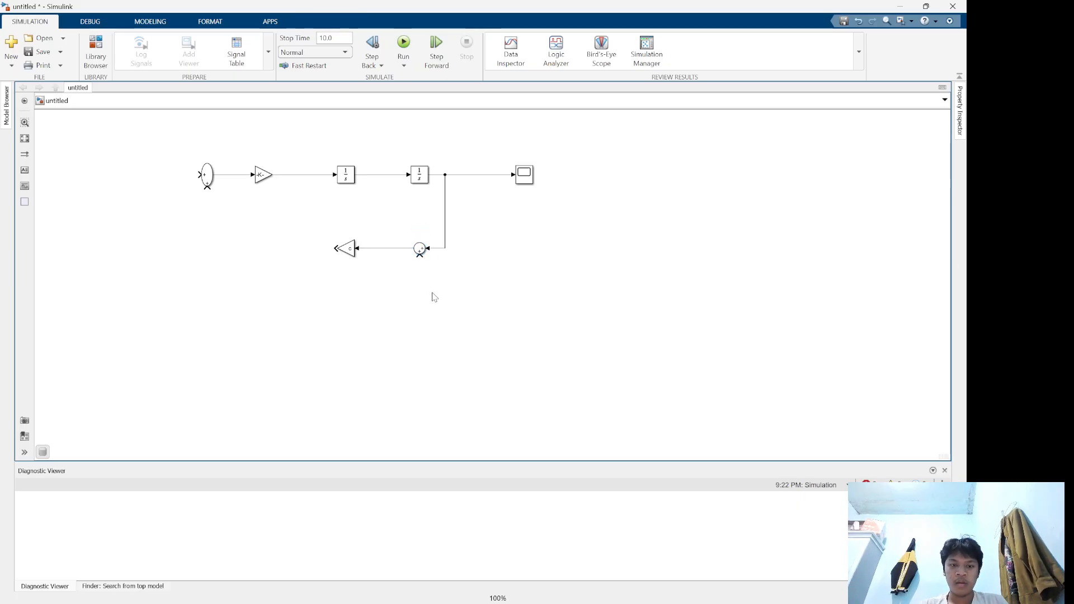
pyautogui.click(436, 299)
pyautogui.moveTo(438, 304); pyautogui.dragTo(469, 278)
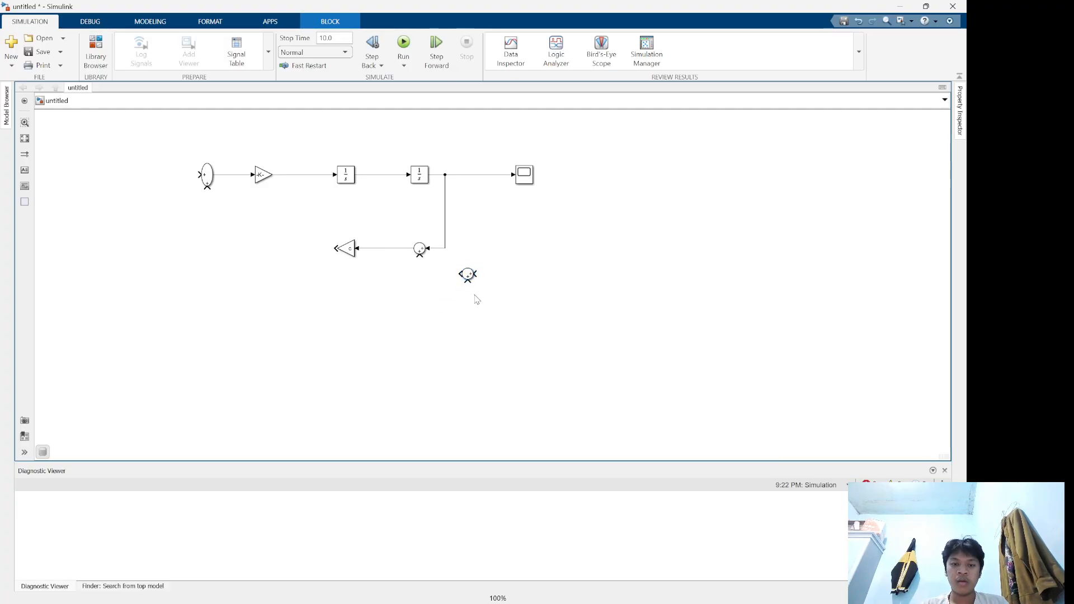
pyautogui.click(475, 300)
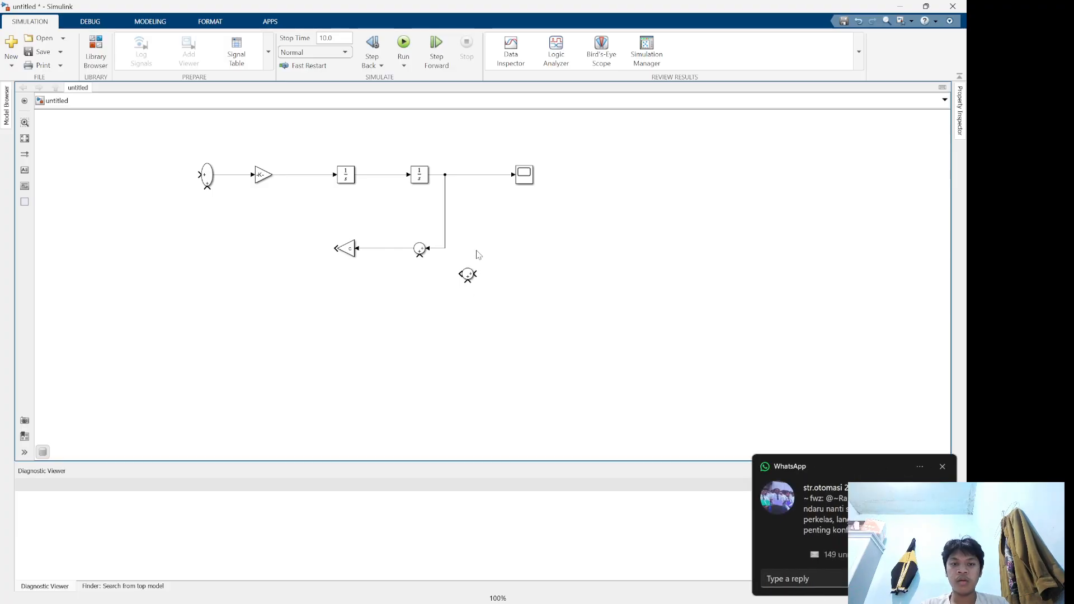
# Delete the branch into the lower Sum block, and reposition the c Gain under the 1/mc Gain with both lower Sum blocks staggered under the integrators
pyautogui.click(445, 217)
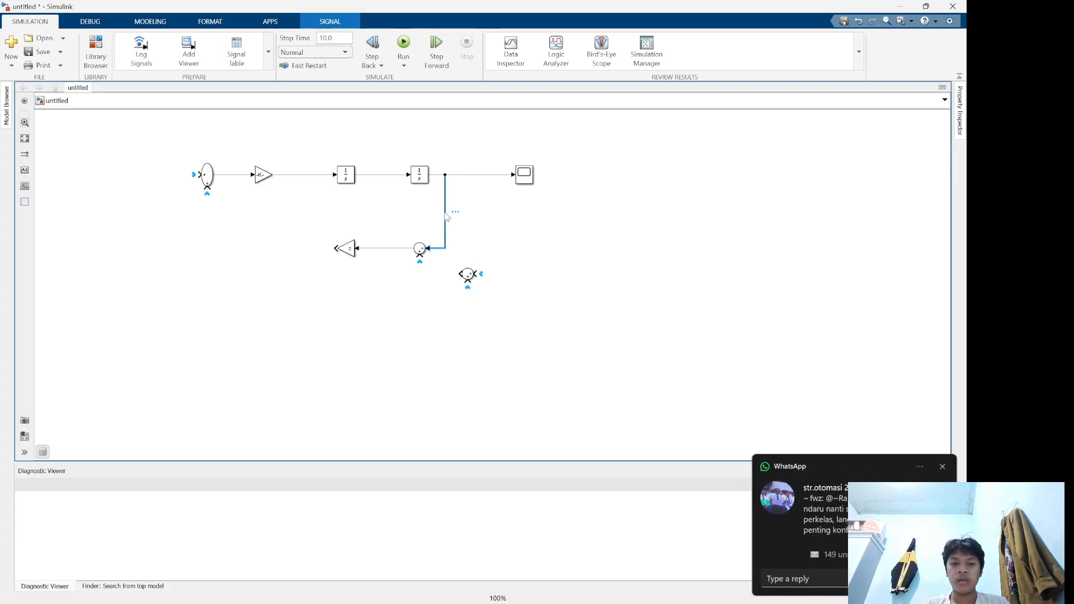
pyautogui.press('Delete')
pyautogui.click(346, 249)
pyautogui.moveTo(346, 249); pyautogui.dragTo(289, 249)
pyautogui.moveTo(420, 250); pyautogui.dragTo(362, 250)
pyautogui.moveTo(235, 250); pyautogui.dragTo(264, 250)
pyautogui.moveTo(332, 262); pyautogui.dragTo(420, 277)
pyautogui.click(459, 267)
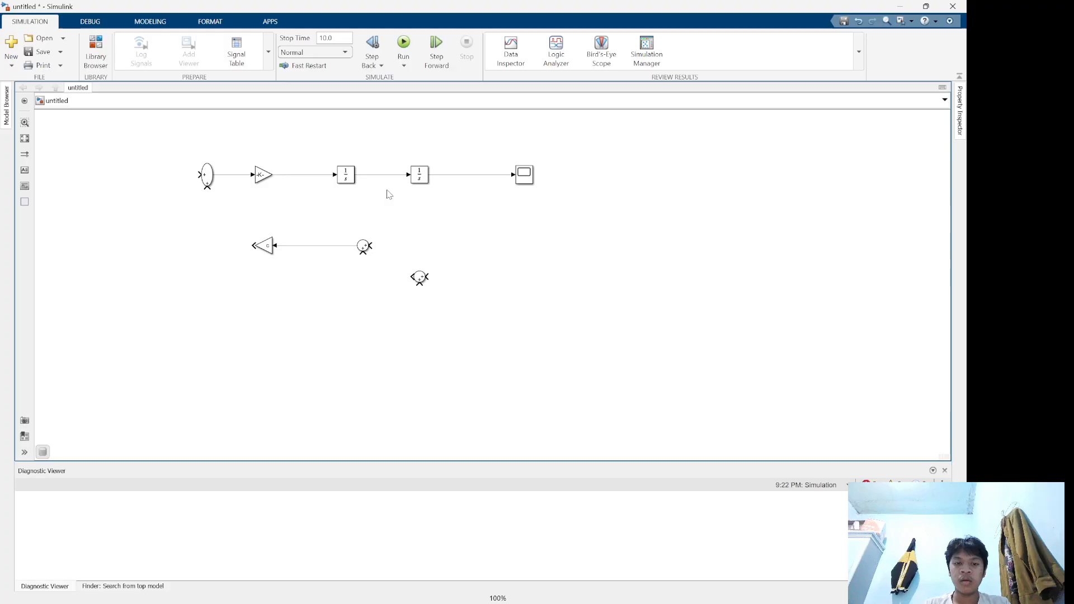
# Add another Gain block facing backwards below the c Gain, and feed it from the lowest Sum block
pyautogui.doubleClick(312, 289)
pyautogui.write('gain')
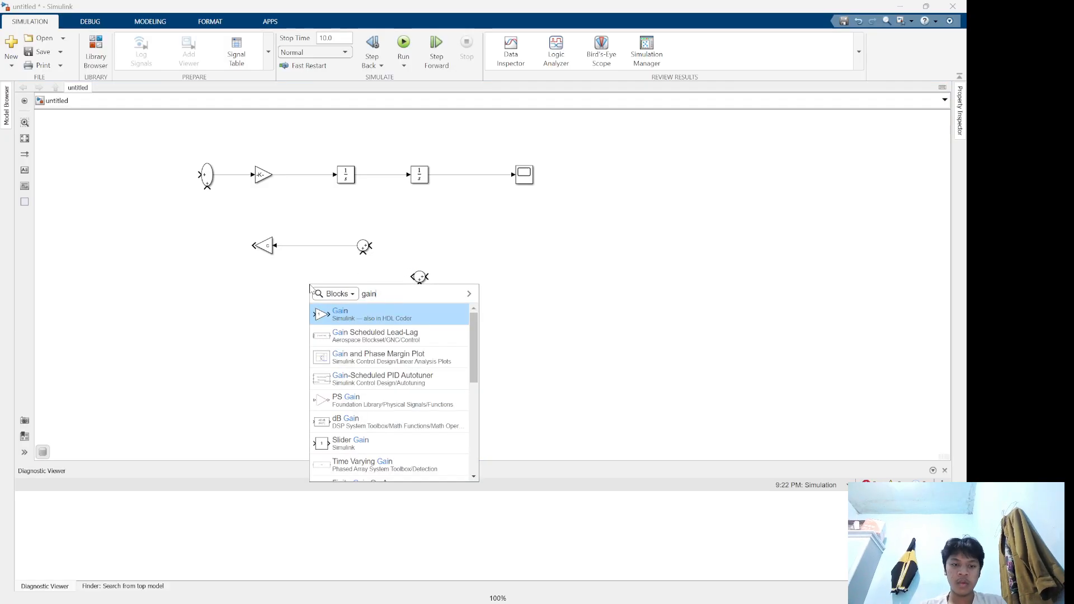
pyautogui.press('Return')
pyautogui.hotkey('ctrl', 'r')
pyautogui.hotkey('ctrl', 'r')
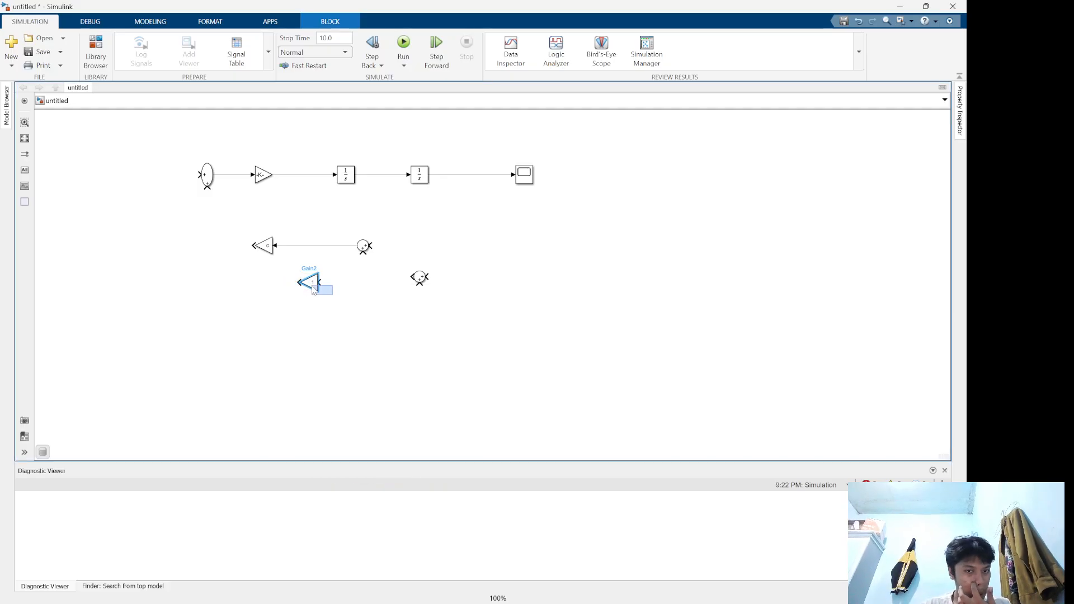
pyautogui.click(335, 305)
pyautogui.moveTo(313, 288)
pyautogui.mouseDown()
pyautogui.moveTo(299, 291)
pyautogui.moveTo(405, 286)
pyautogui.moveTo(298, 277)
pyautogui.mouseUp()
pyautogui.click(365, 304)
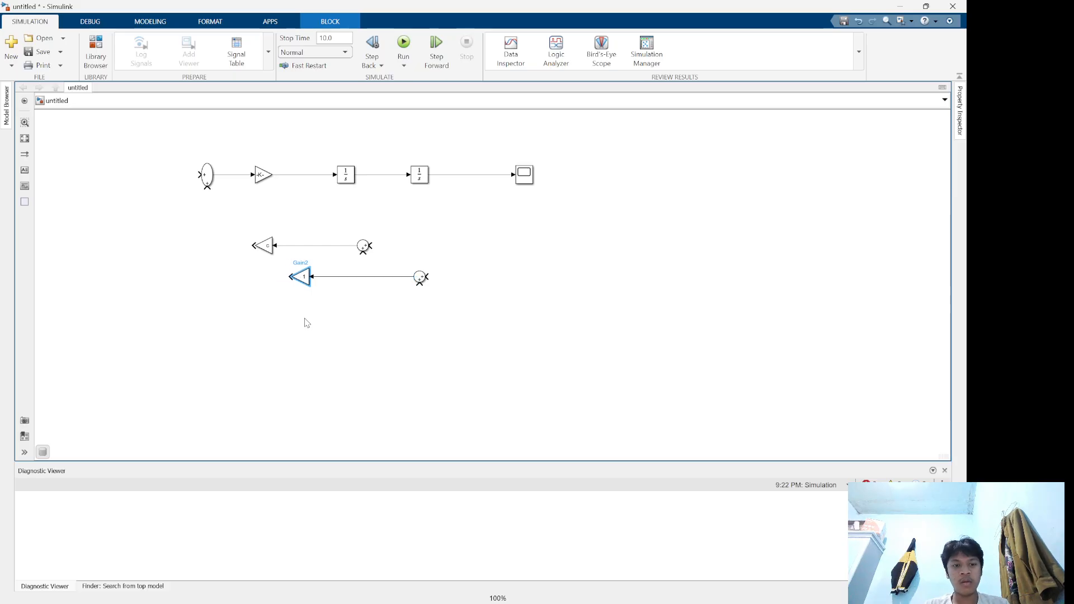
# Set the lowest Gain block's value to a new Model Workspace variable named k with value 1
pyautogui.doubleClick(301, 277)
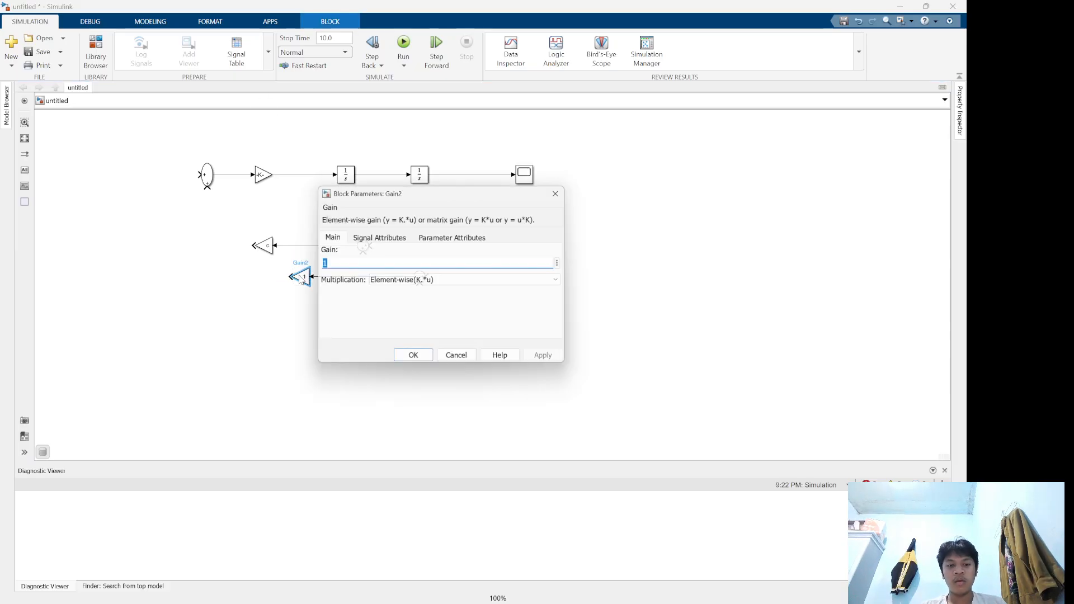
pyautogui.click(565, 264)
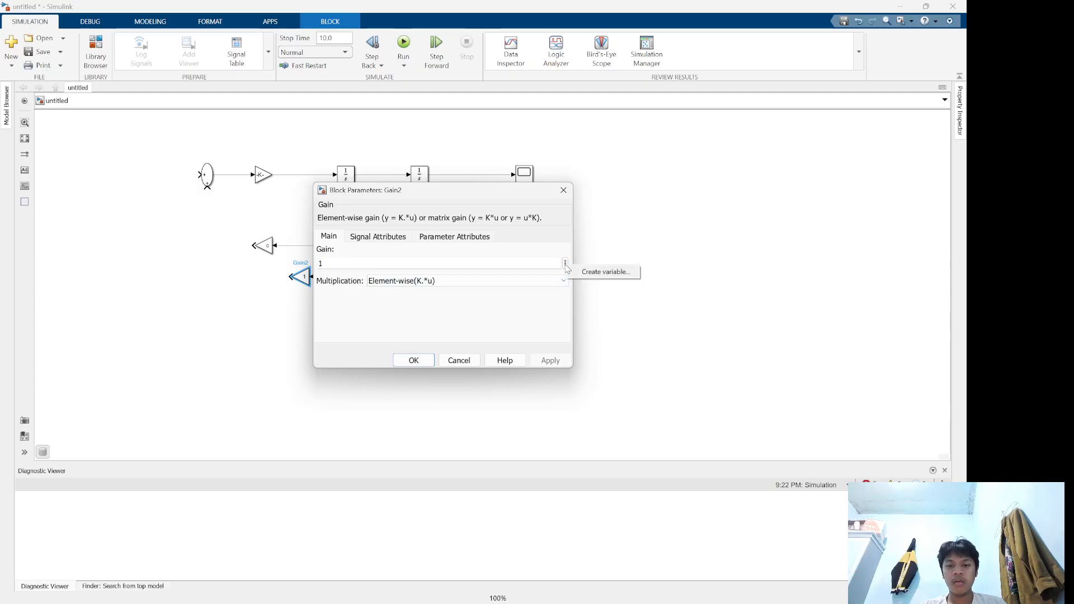
pyautogui.click(606, 273)
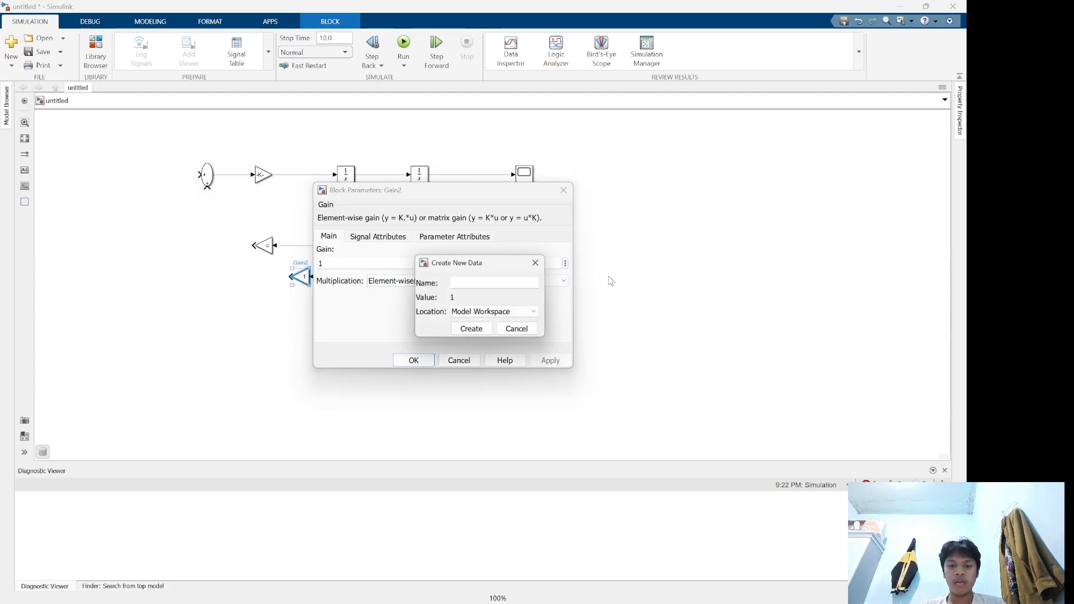
pyautogui.click(511, 282)
pyautogui.write('k')
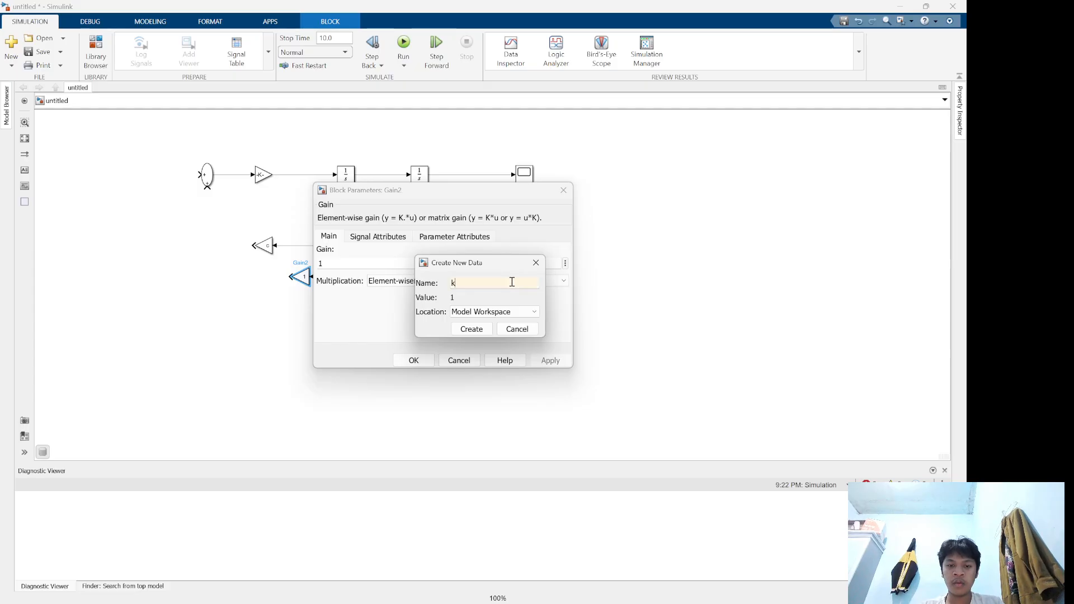
pyautogui.click(472, 329)
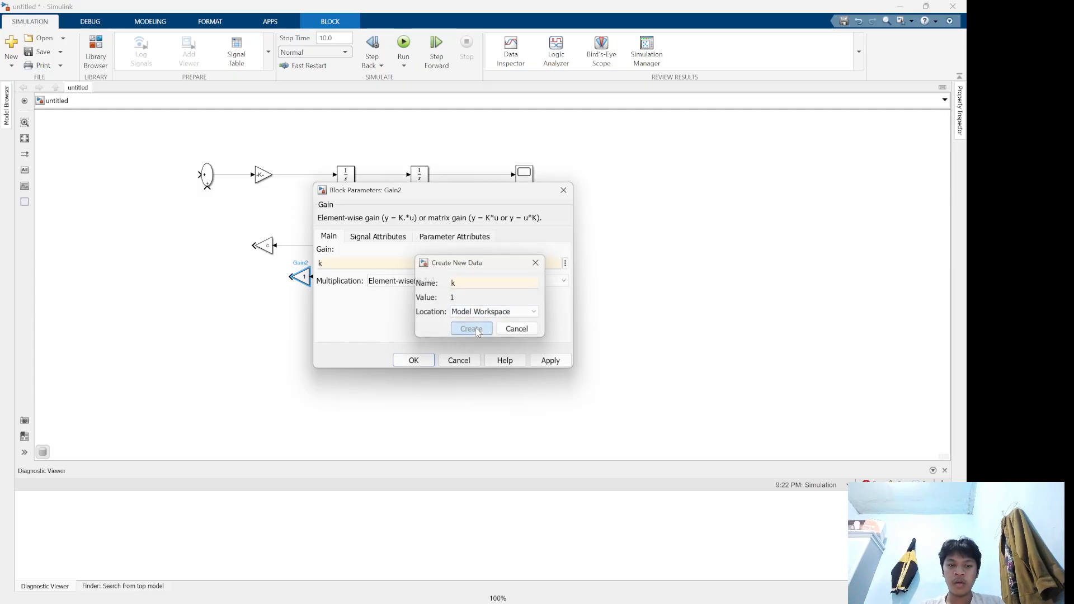
pyautogui.click(414, 361)
pyautogui.click(398, 343)
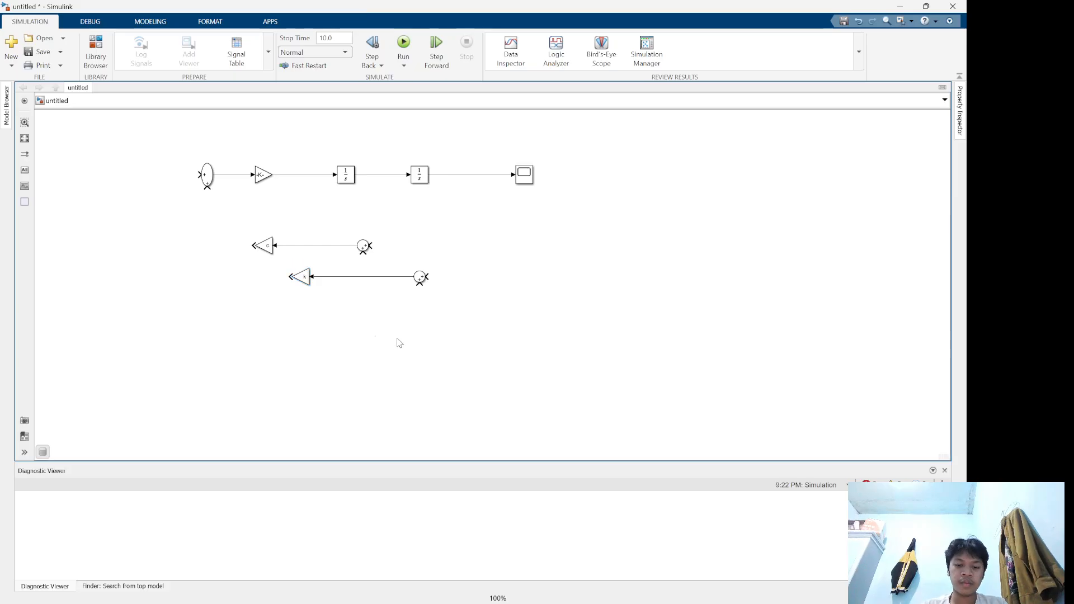
# Check the signs on the Quarter Car Model slide, and set the c branch Sum block's list of signs to |+-
pyautogui.hotkey('alt', 'Tab')
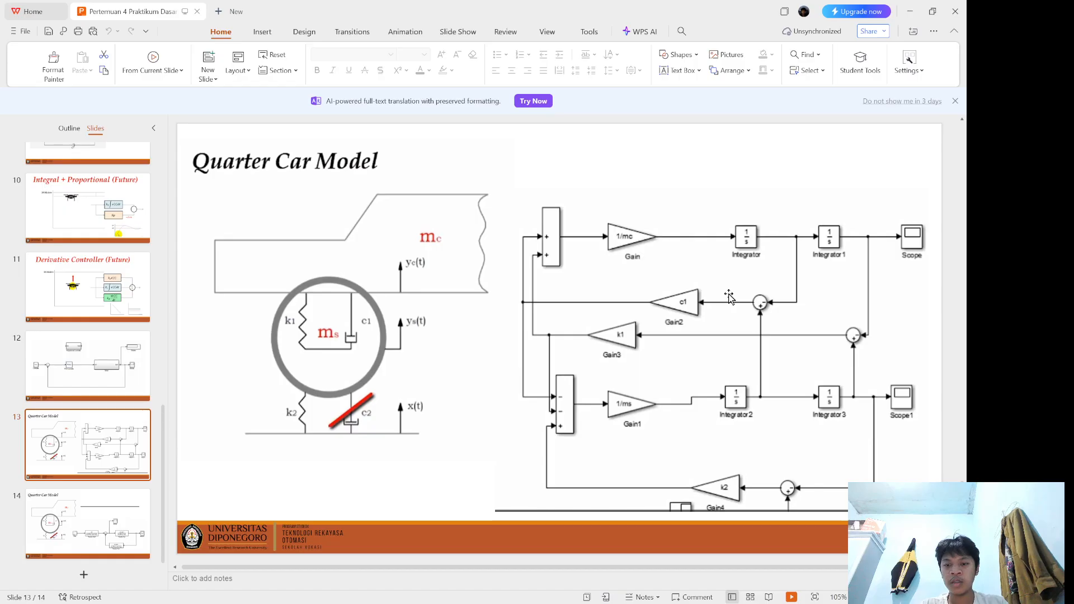
pyautogui.hotkey('alt', 'Tab')
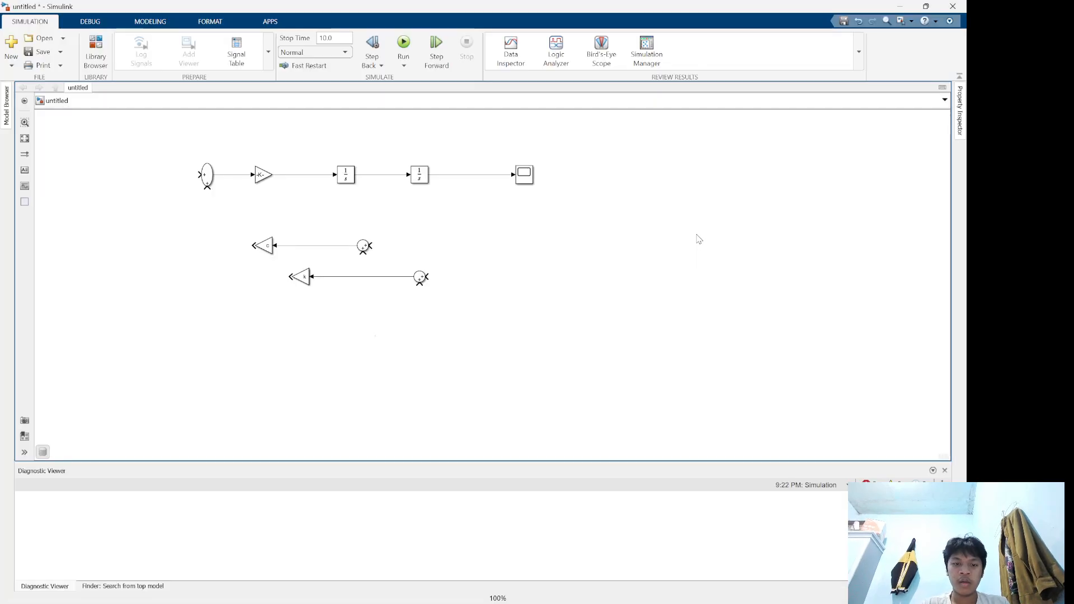
pyautogui.doubleClick(364, 246)
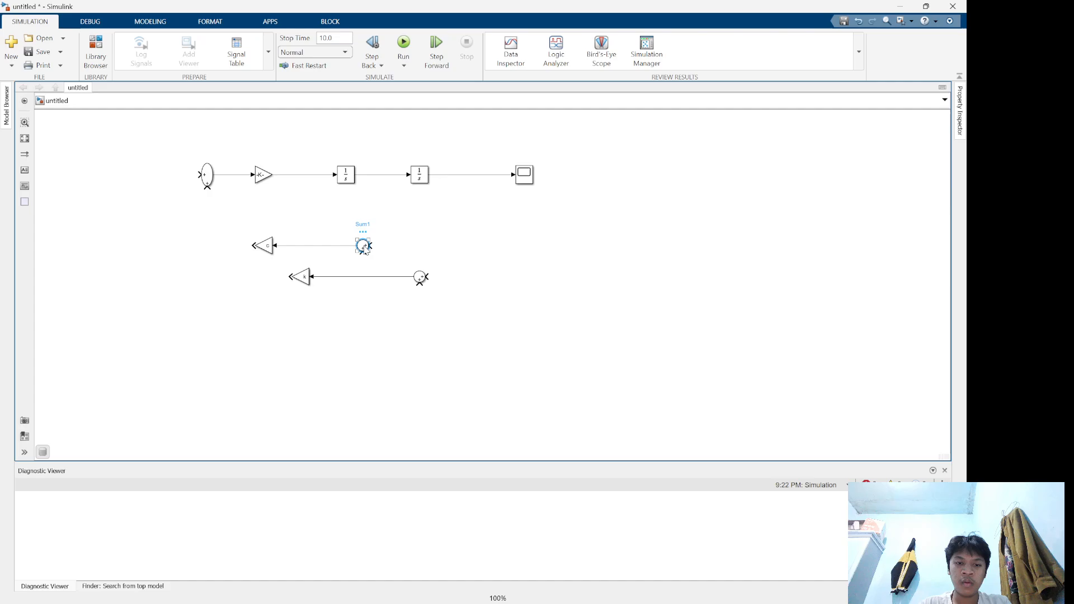
pyautogui.doubleClick(387, 256)
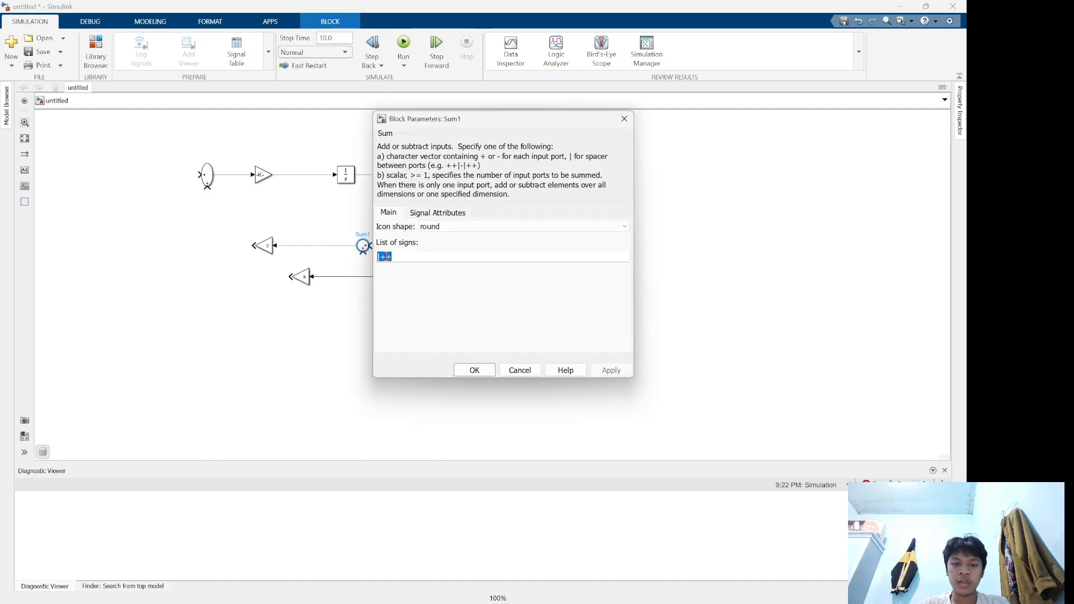
pyautogui.click(386, 256)
pyautogui.press('Delete')
pyautogui.write('-')
pyautogui.press('Return')
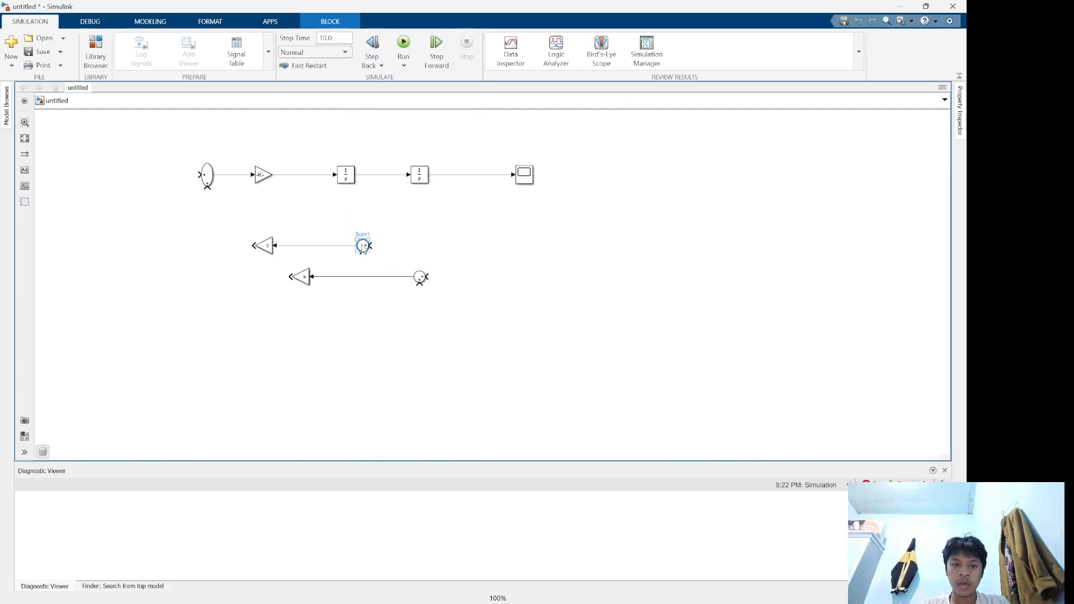
# Reverse the signs of the c branch Sum block so the side input is negative and the bottom input positive
pyautogui.doubleClick(362, 247)
pyautogui.doubleClick(404, 256)
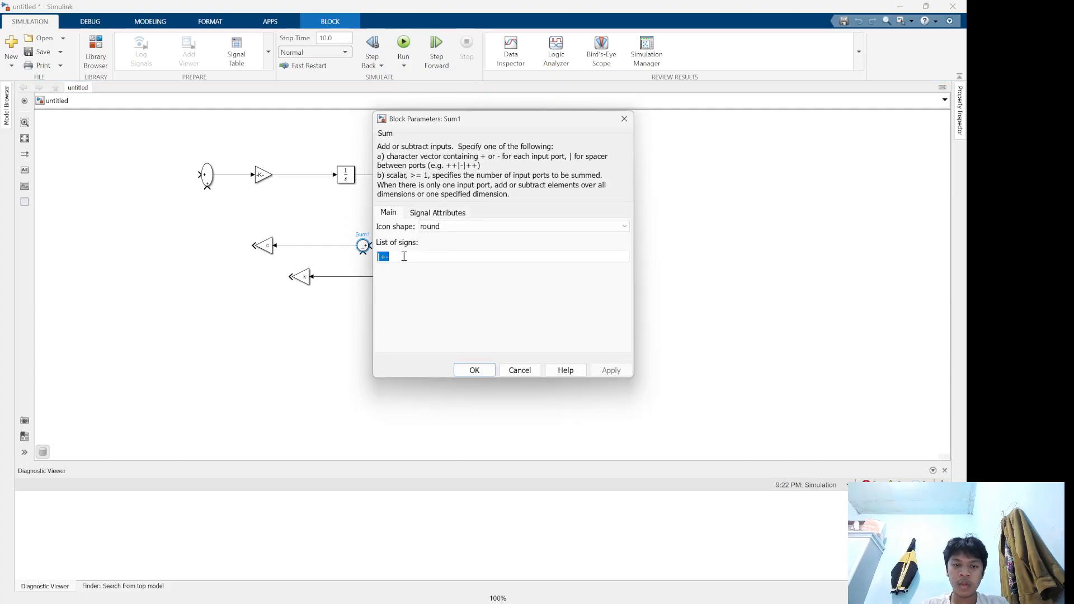
pyautogui.press('Right')
pyautogui.press('BackSpace')
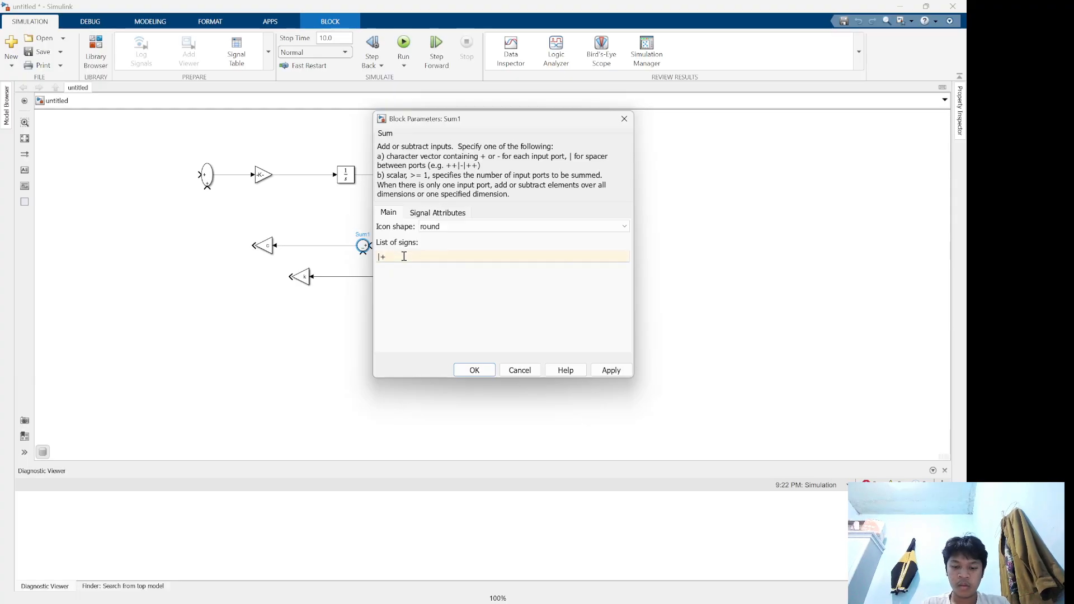
pyautogui.write('+')
pyautogui.press('Return')
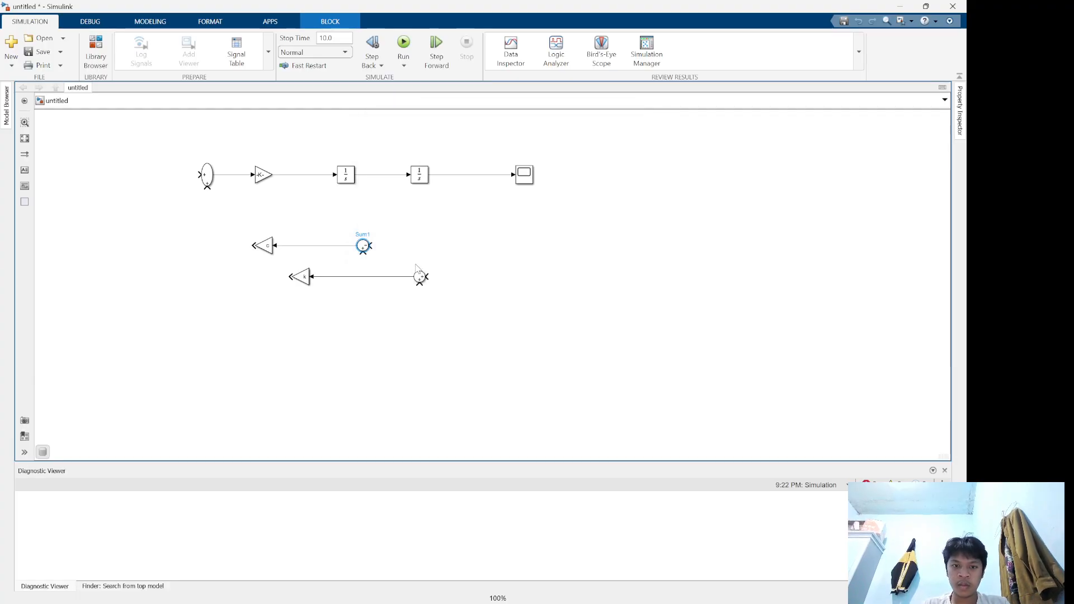
# Make the first input of the Sum block feeding the k Gain negative, keeping the second one positive
pyautogui.doubleClick(420, 276)
pyautogui.doubleClick(450, 287)
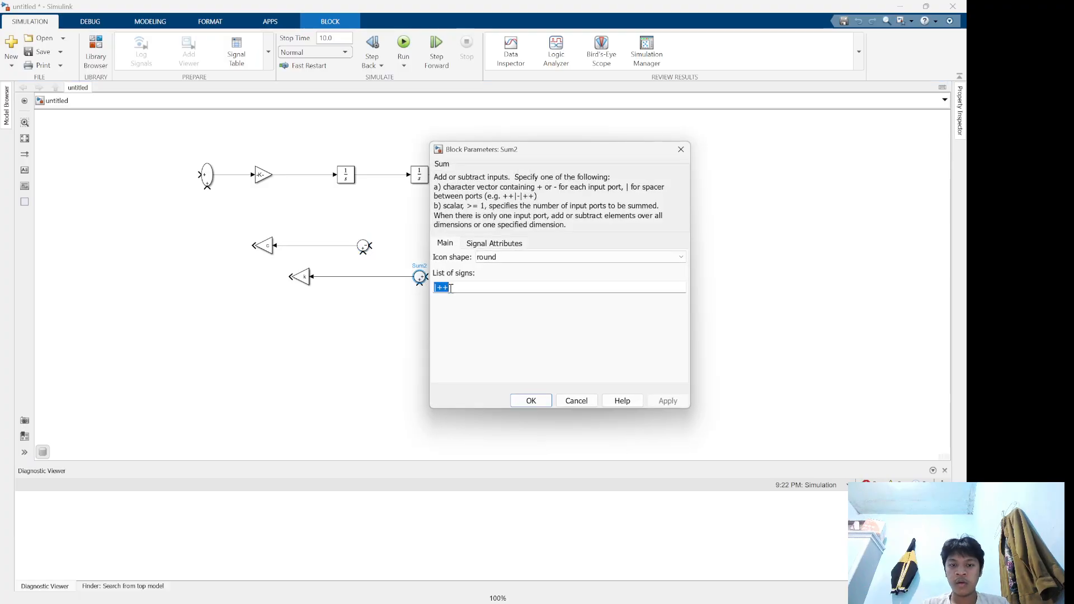
pyautogui.press('Right')
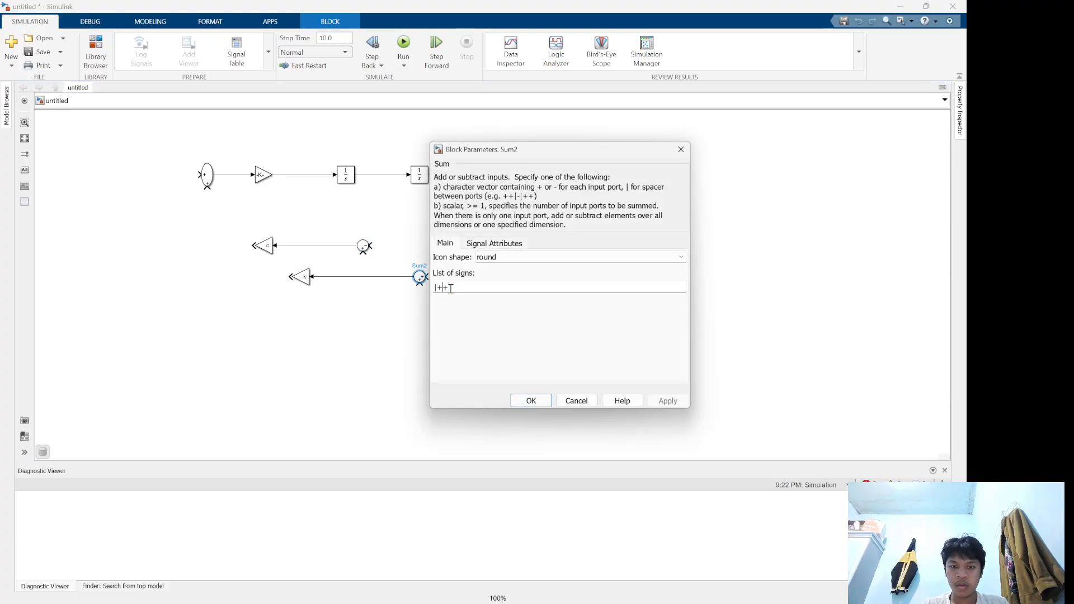
pyautogui.press('BackSpace')
pyautogui.press('Return')
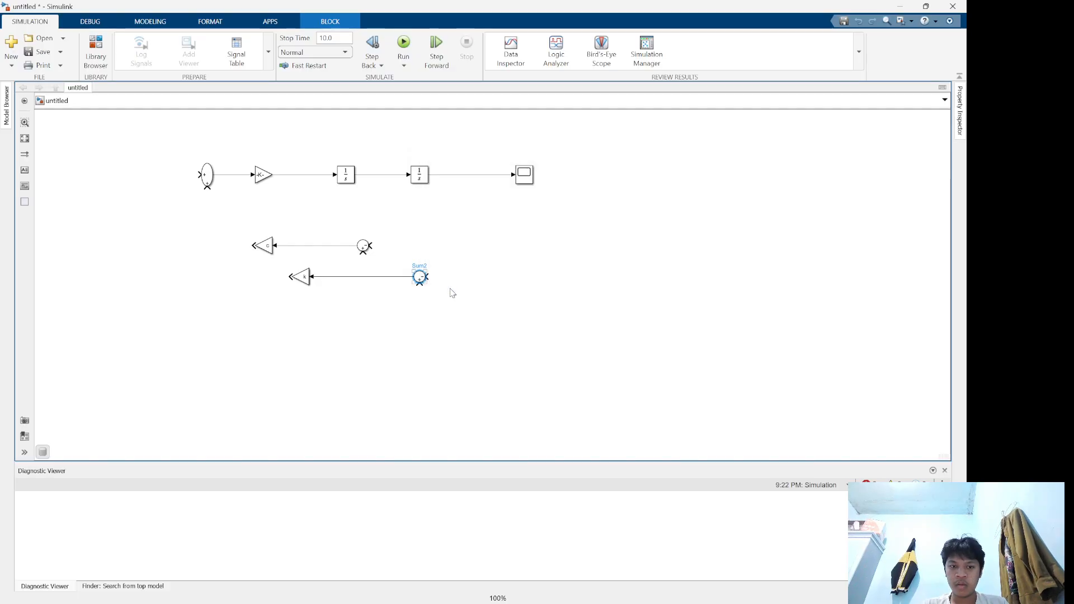
pyautogui.click(451, 293)
# Connect the k Gain's output to the first Sum's lower input, and branch the second integrator's output to the k branch Sum block
pyautogui.click(300, 276)
pyautogui.moveTo(290, 276)
pyautogui.mouseDown()
pyautogui.moveTo(177, 208)
pyautogui.moveTo(208, 196)
pyautogui.mouseUp()
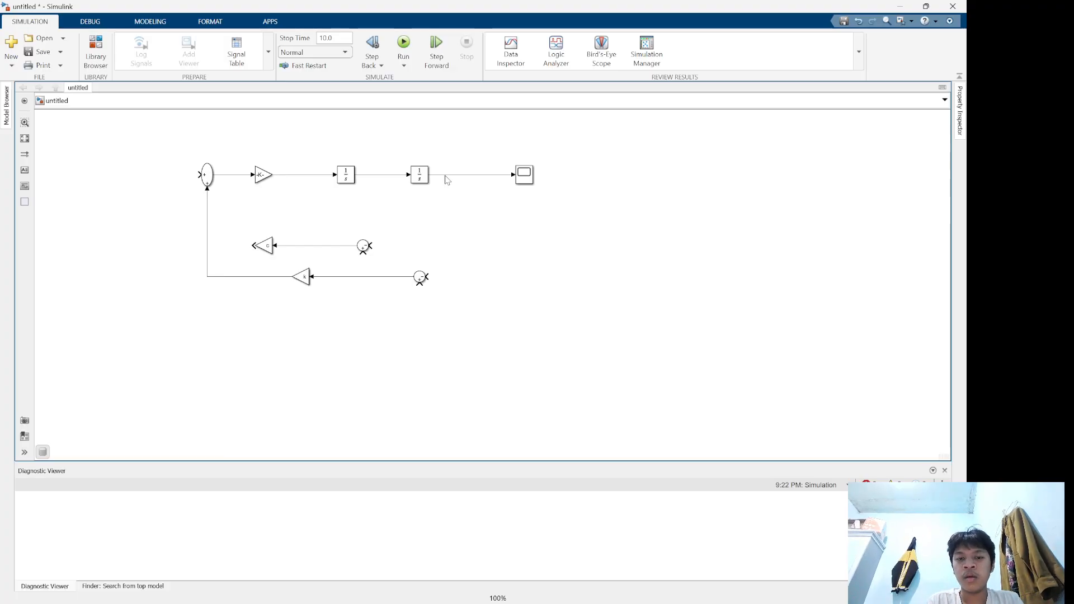
pyautogui.moveTo(445, 176); pyautogui.dragTo(430, 275)
# Branch the first integrator's output to the c branch Sum block, and shift the branch line slightly towards the second integrator
pyautogui.moveTo(375, 175); pyautogui.dragTo(373, 247)
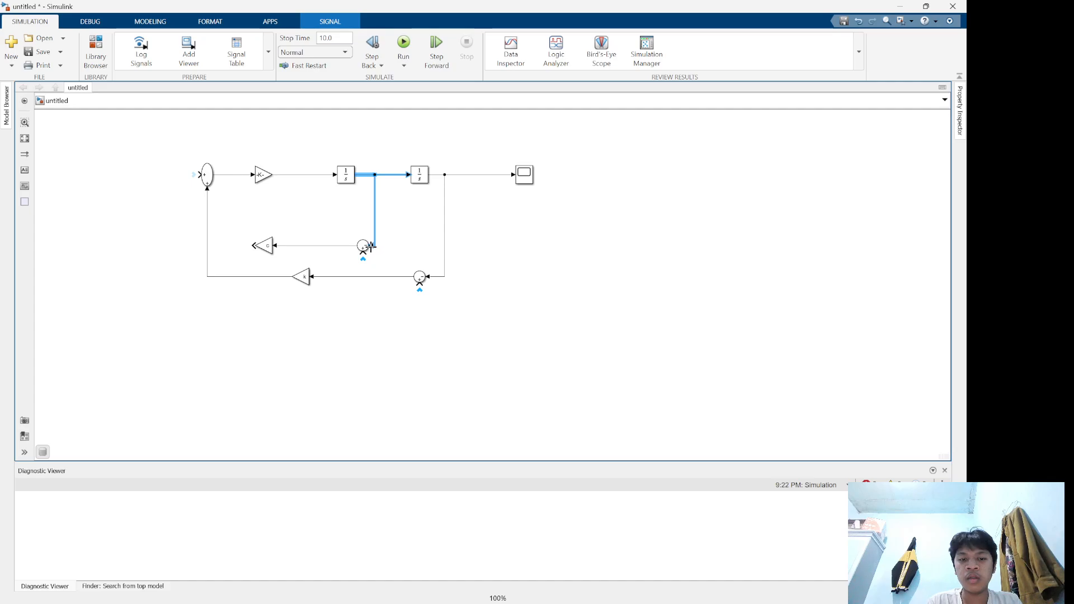
pyautogui.click(407, 228)
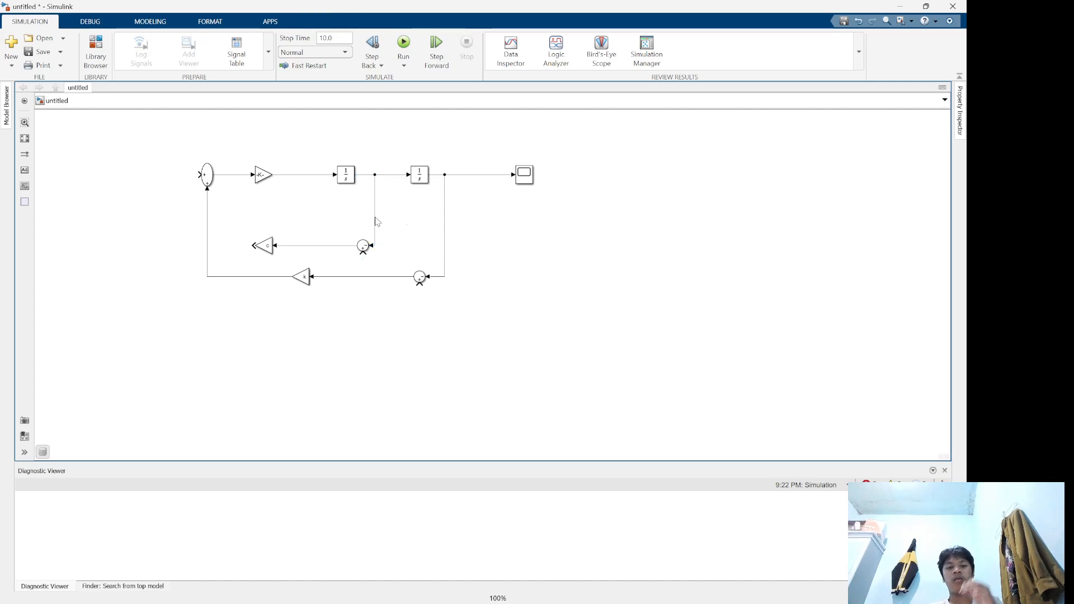
pyautogui.moveTo(375, 221); pyautogui.dragTo(385, 224)
pyautogui.click(408, 227)
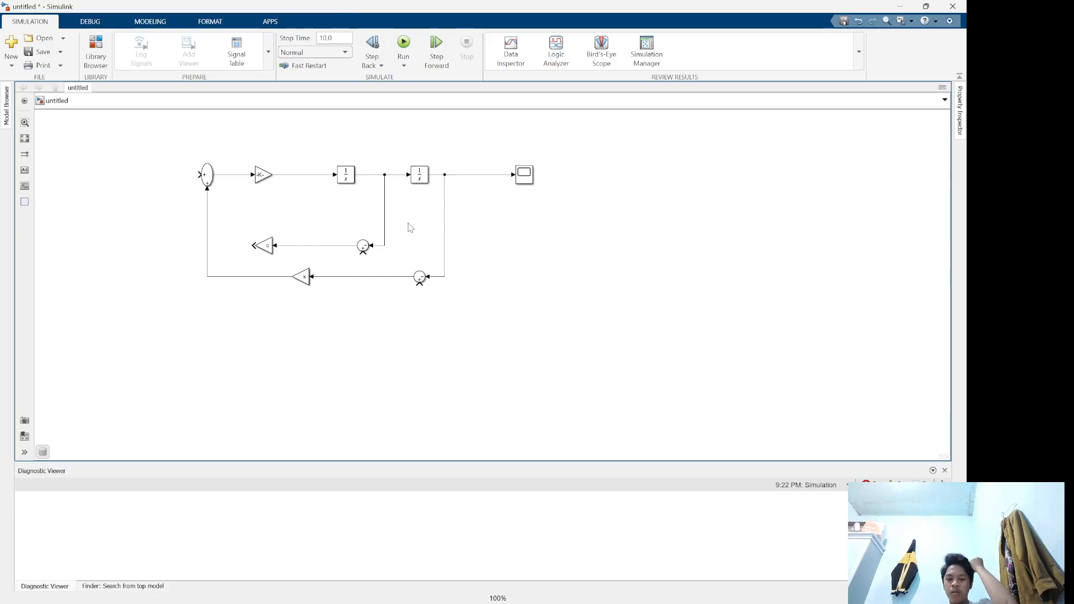
# Consult the Quarter Car Model slide, and add another Sum block below the k Gain in the Simulink model
pyautogui.hotkey('alt', 'Tab')
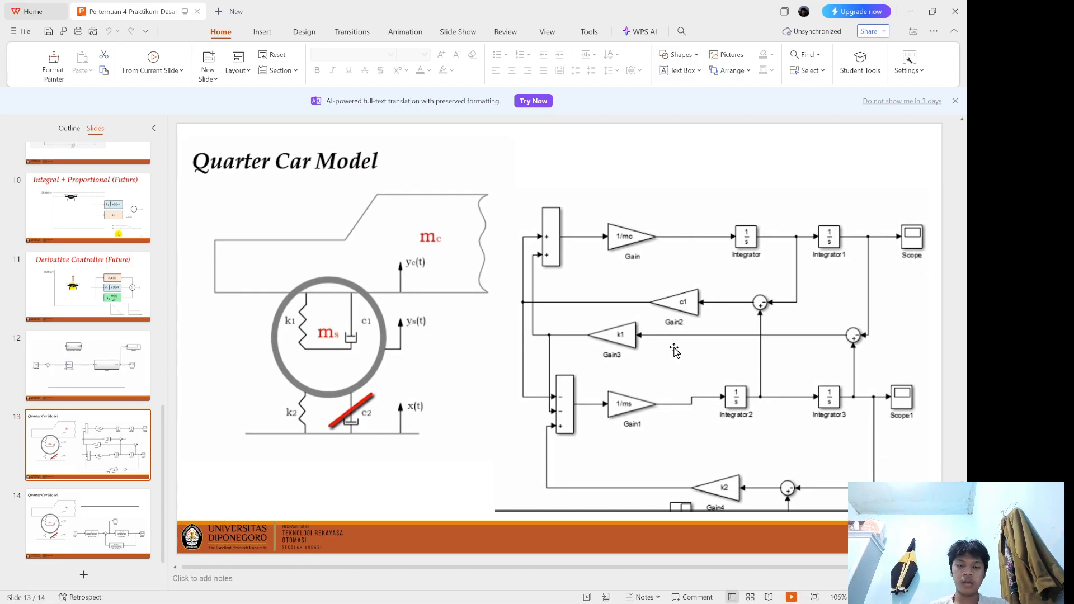
pyautogui.hotkey('alt', 'Tab')
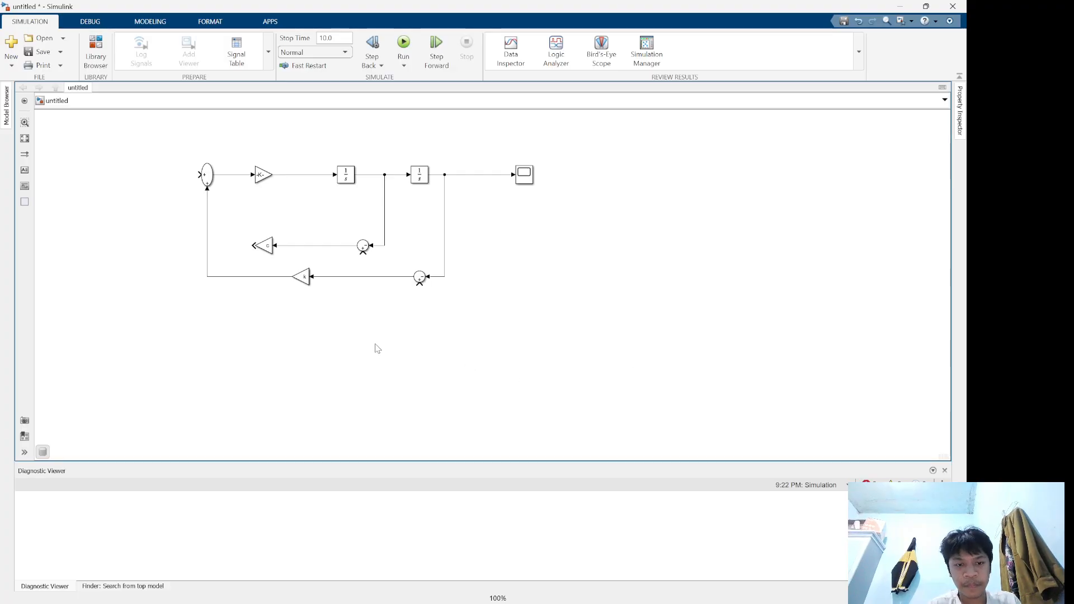
pyautogui.doubleClick(317, 338)
pyautogui.write('sum')
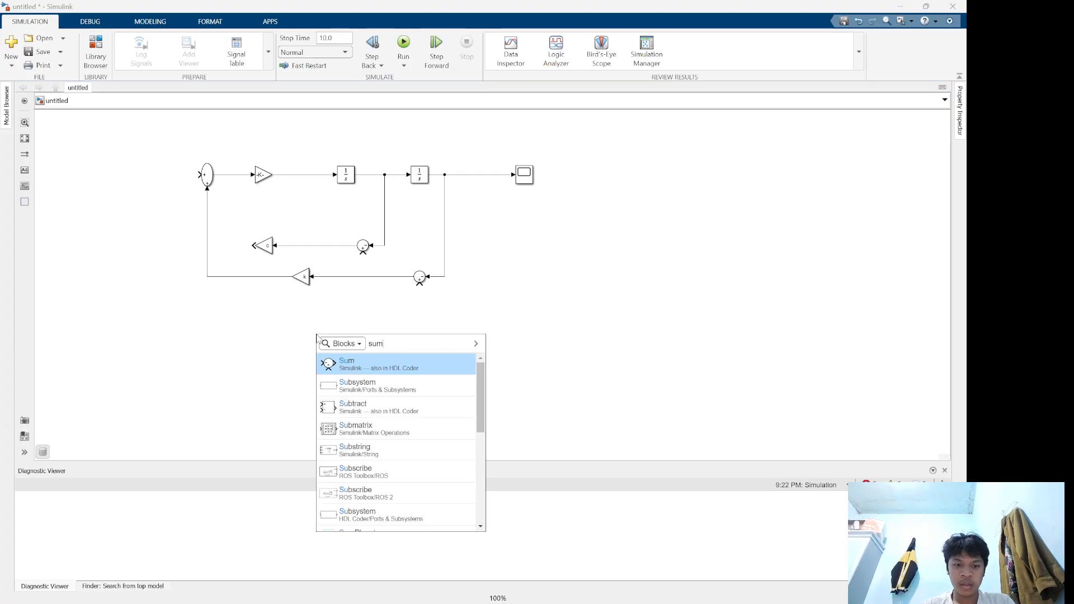
pyautogui.press('Return')
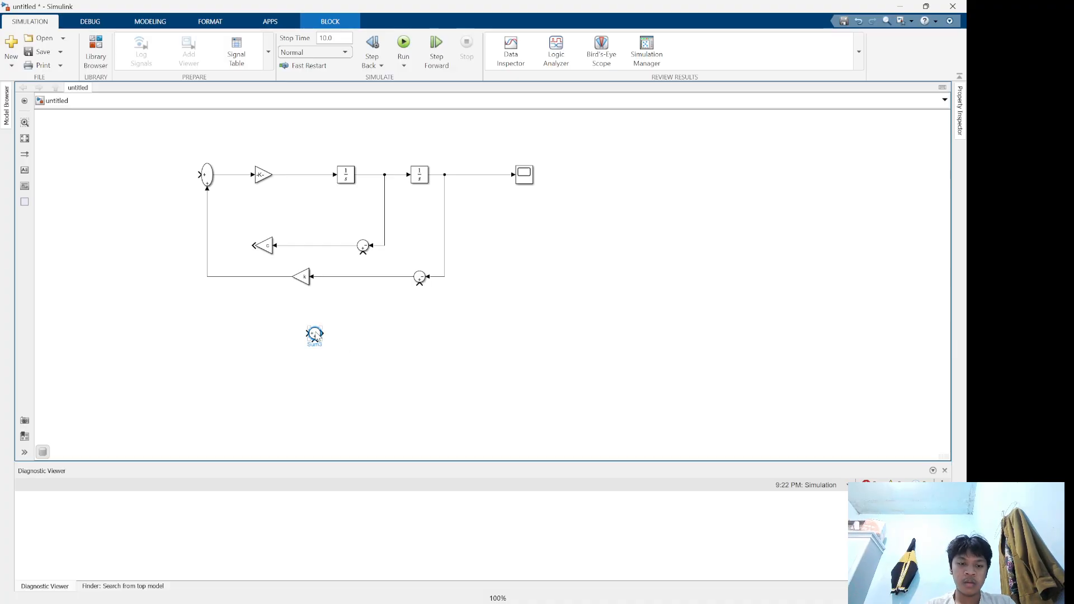
# Try to set the new Sum block's list of signs to "-- +", following the Quarter Car Model slide
pyautogui.doubleClick(315, 335)
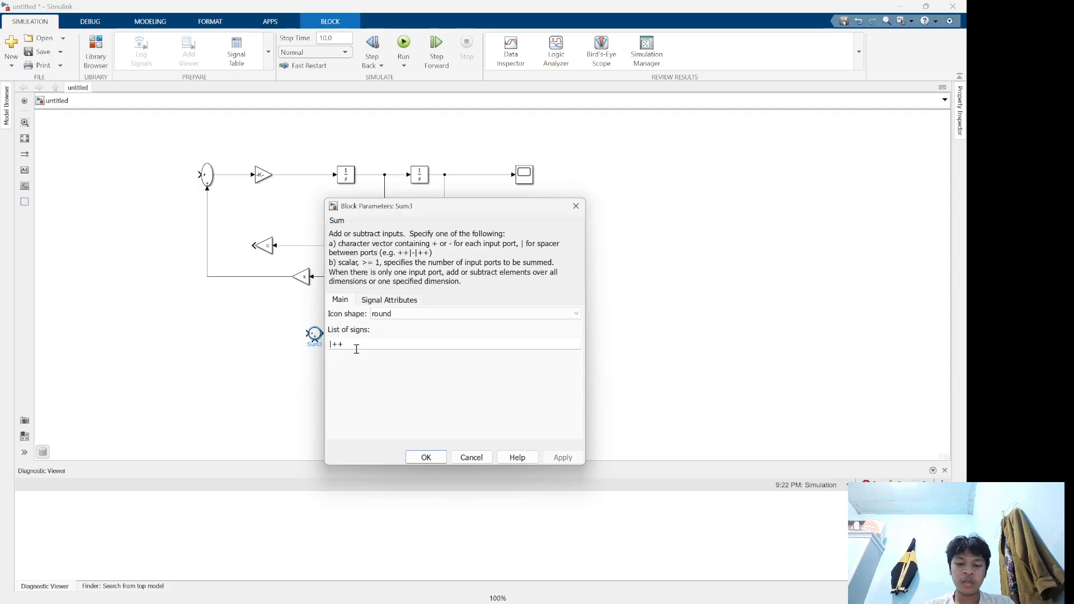
pyautogui.hotkey('alt', 'Tab')
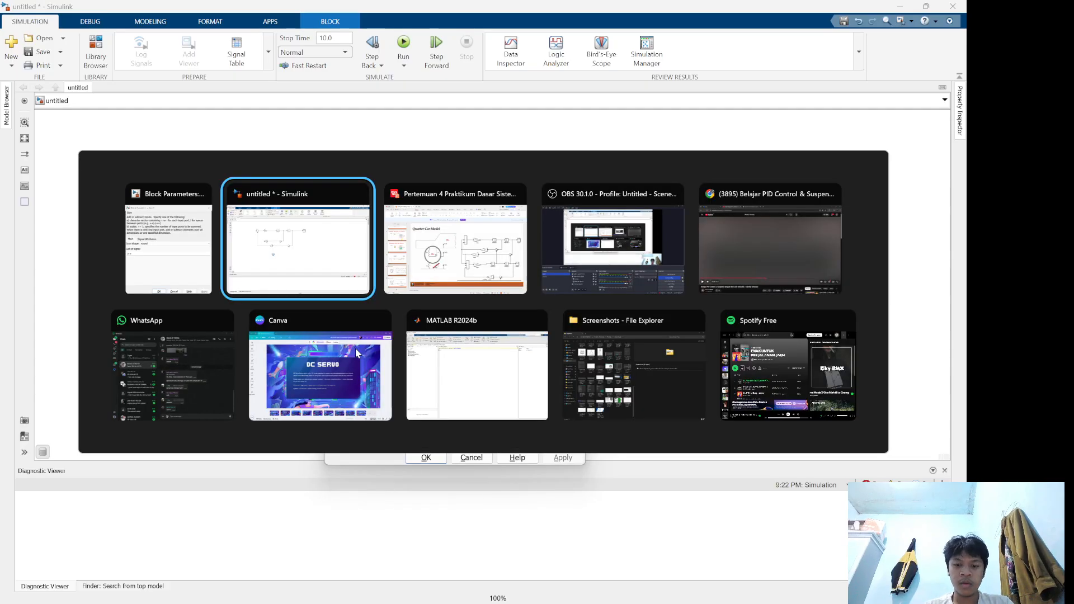
pyautogui.hotkey('alt', 'Tab')
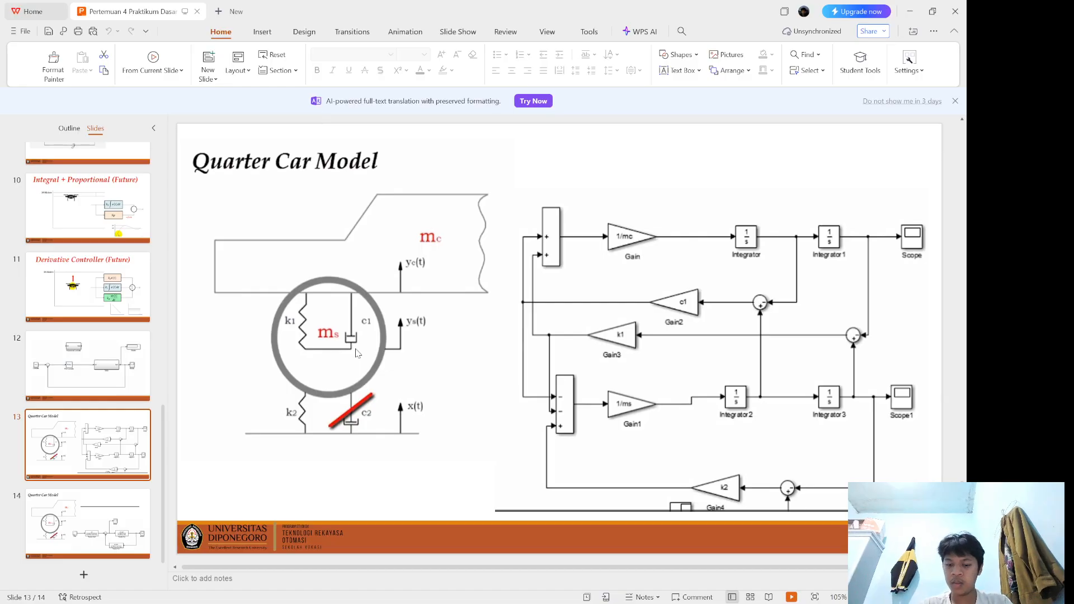
pyautogui.hotkey('alt', 'Tab')
pyautogui.hotkey('alt', 'Tab')
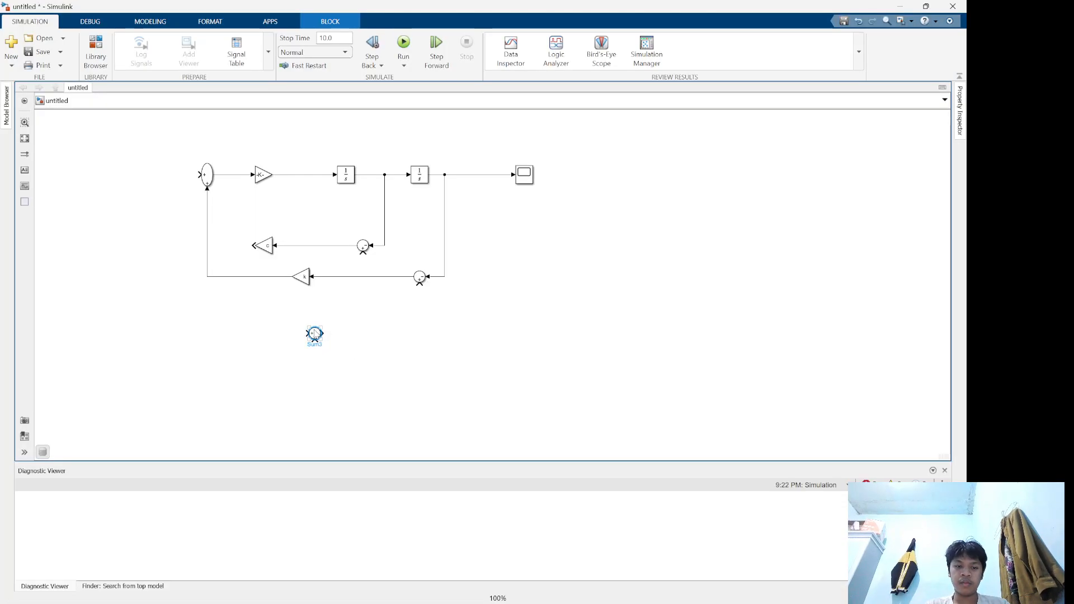
pyautogui.doubleClick(314, 335)
pyautogui.doubleClick(350, 344)
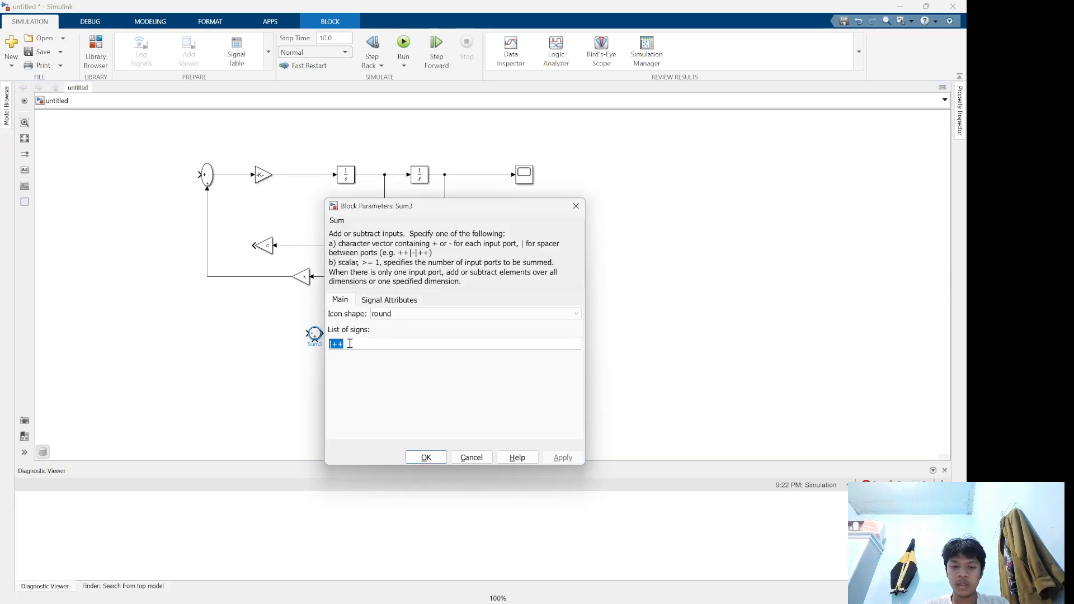
pyautogui.press('BackSpace')
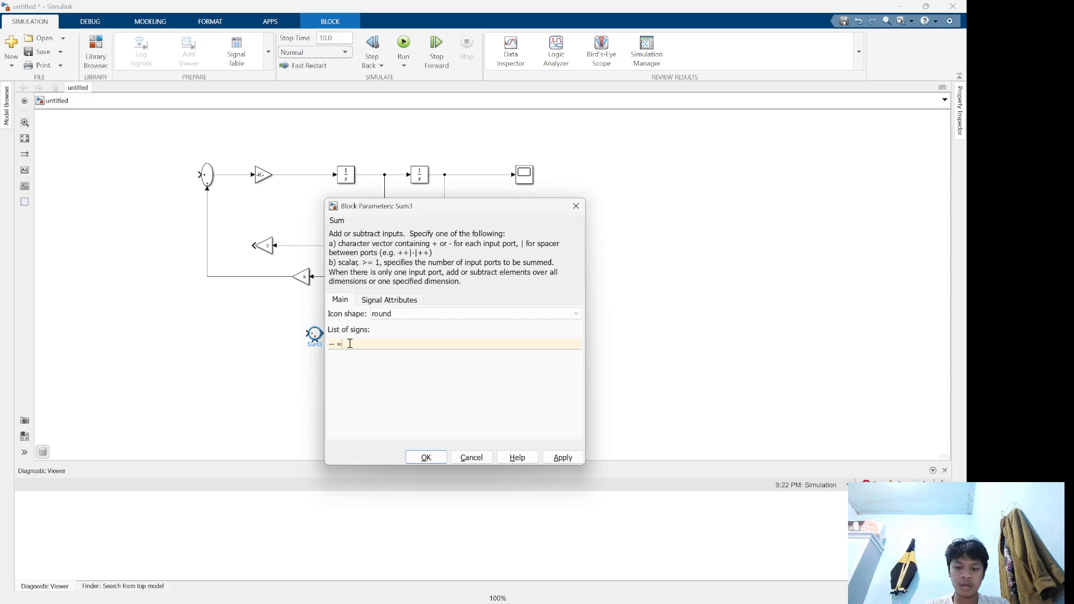
pyautogui.write('-- +')
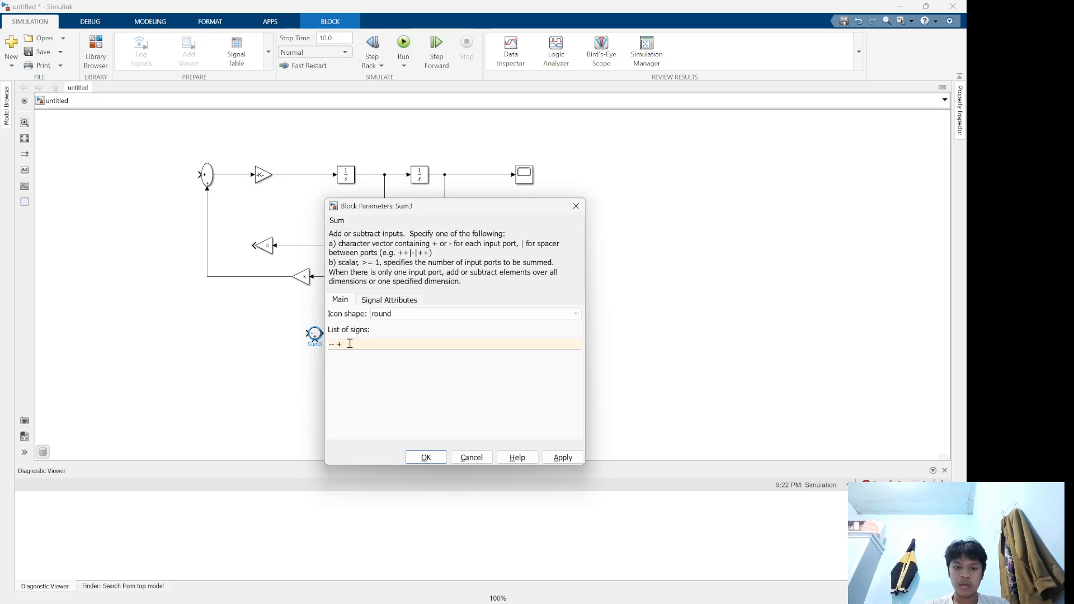
pyautogui.click(426, 458)
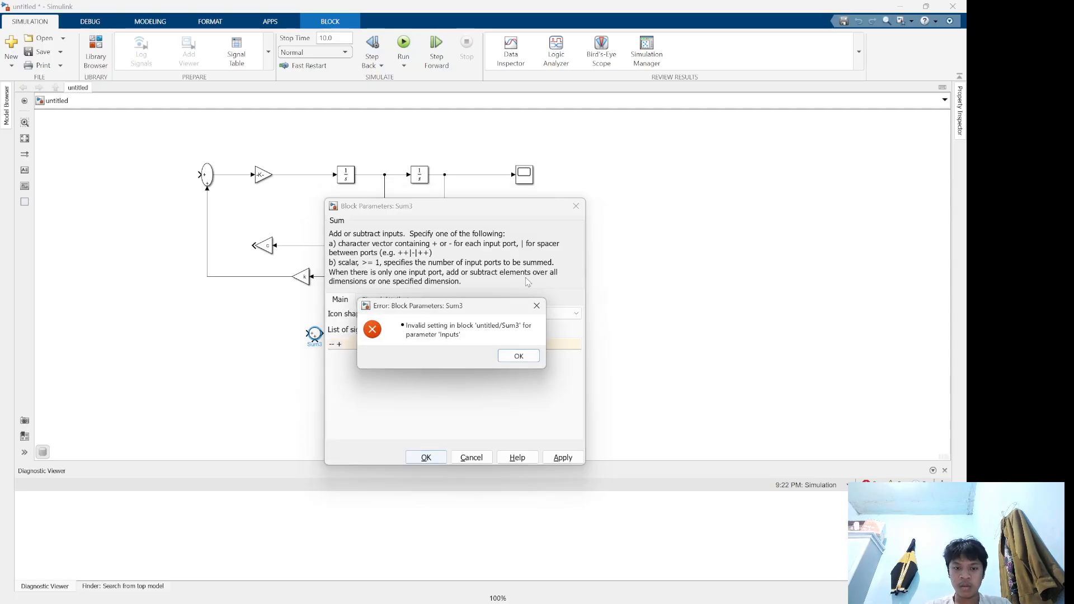
pyautogui.click(537, 307)
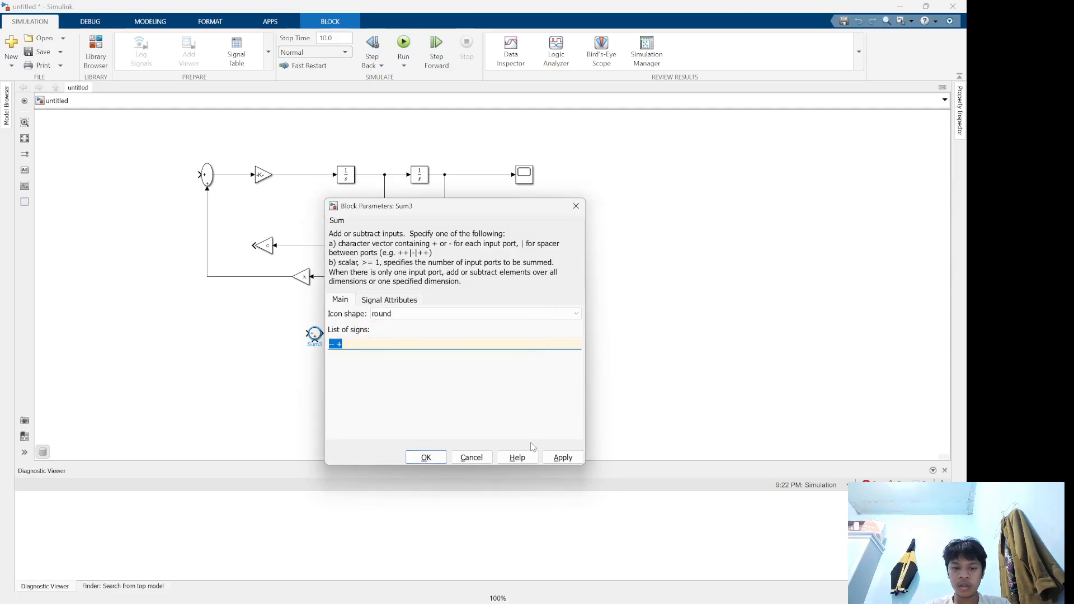
pyautogui.click(481, 460)
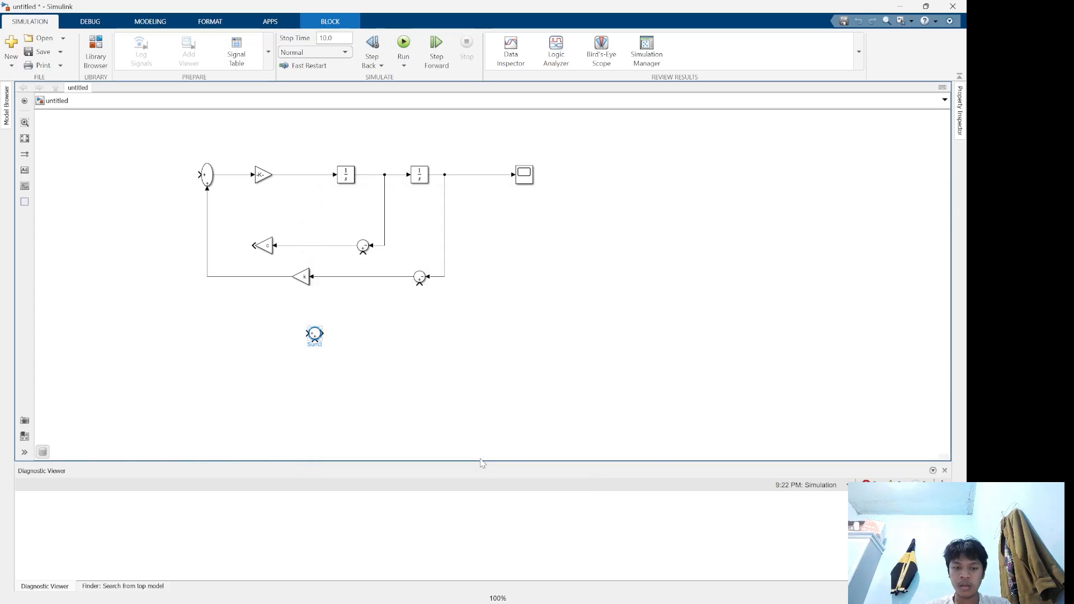
# Set the list of signs of the Sum block below the k Gain to "--+"
pyautogui.doubleClick(316, 335)
pyautogui.doubleClick(352, 347)
pyautogui.press('BackSpace')
pyautogui.write('--+')
pyautogui.press('Return')
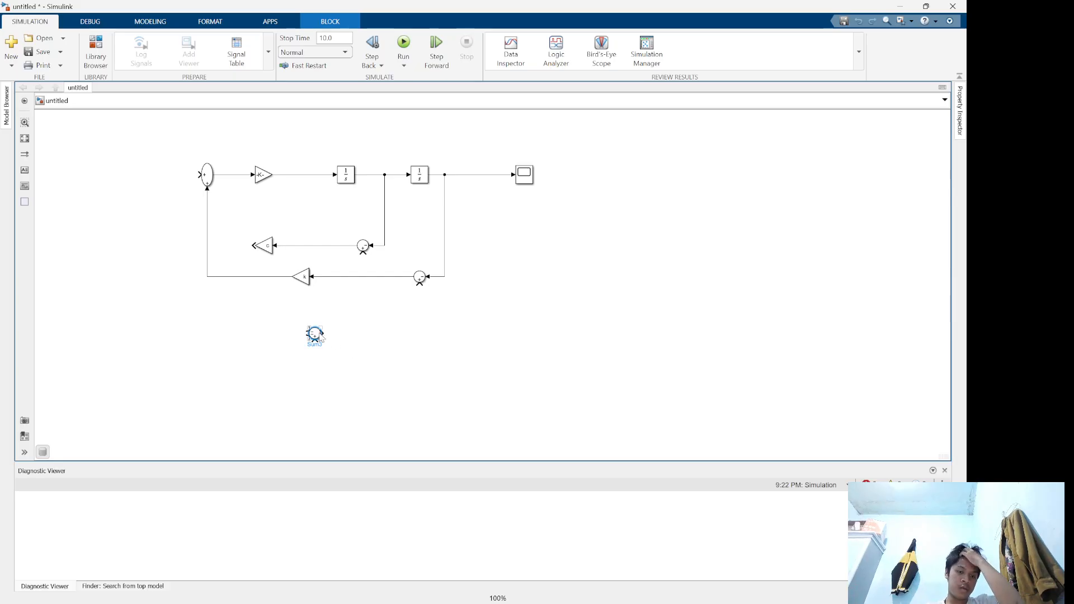
# Enlarge the three-input Sum block into a tall oval and align it directly beneath the first Sum block
pyautogui.moveTo(322, 342); pyautogui.dragTo(334, 374)
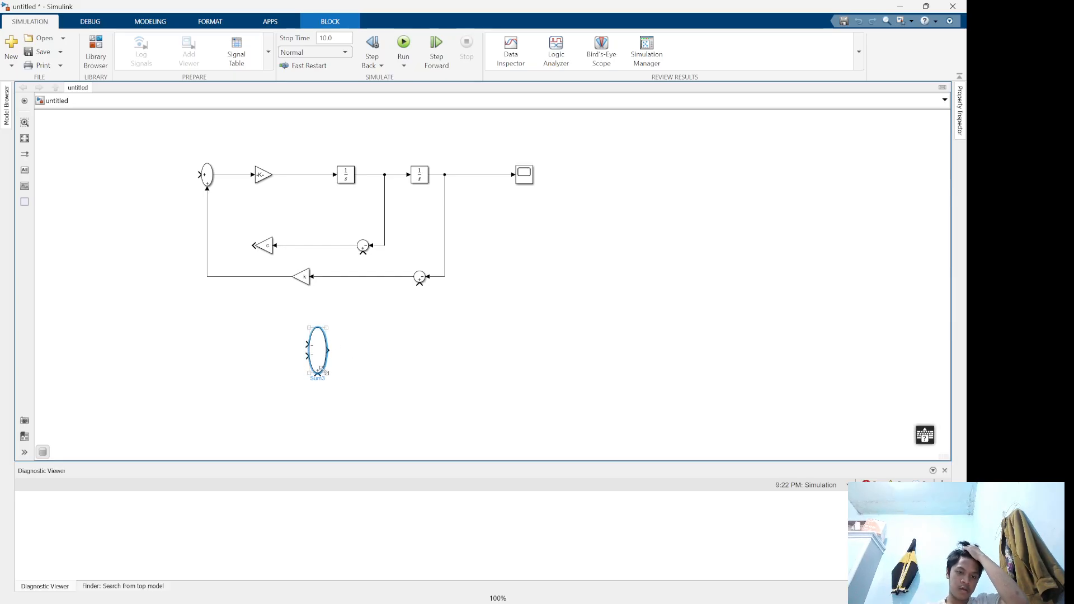
pyautogui.click(346, 371)
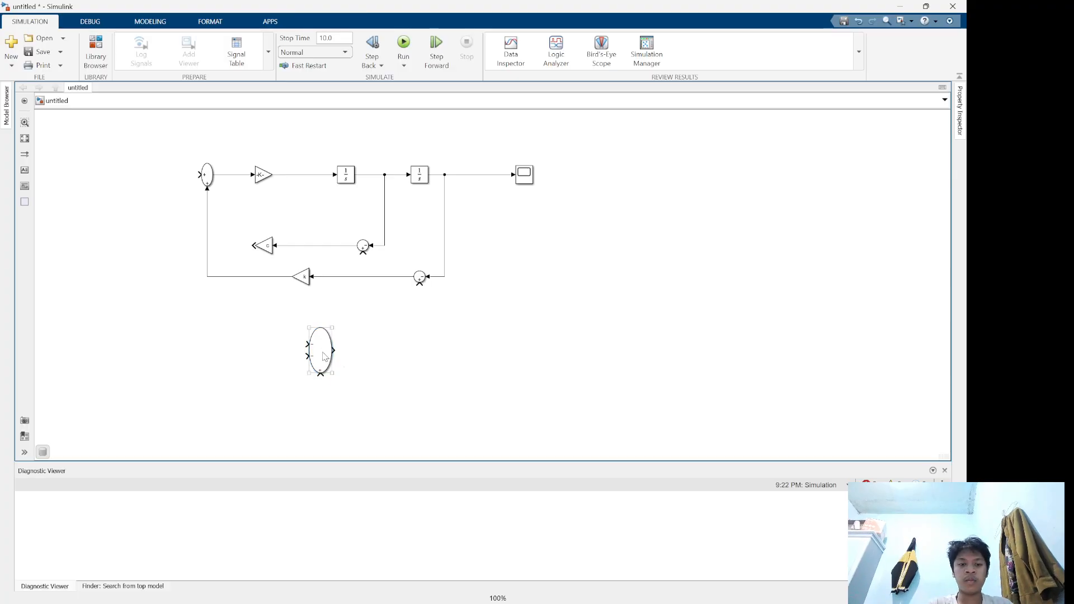
pyautogui.moveTo(325, 355); pyautogui.dragTo(212, 334)
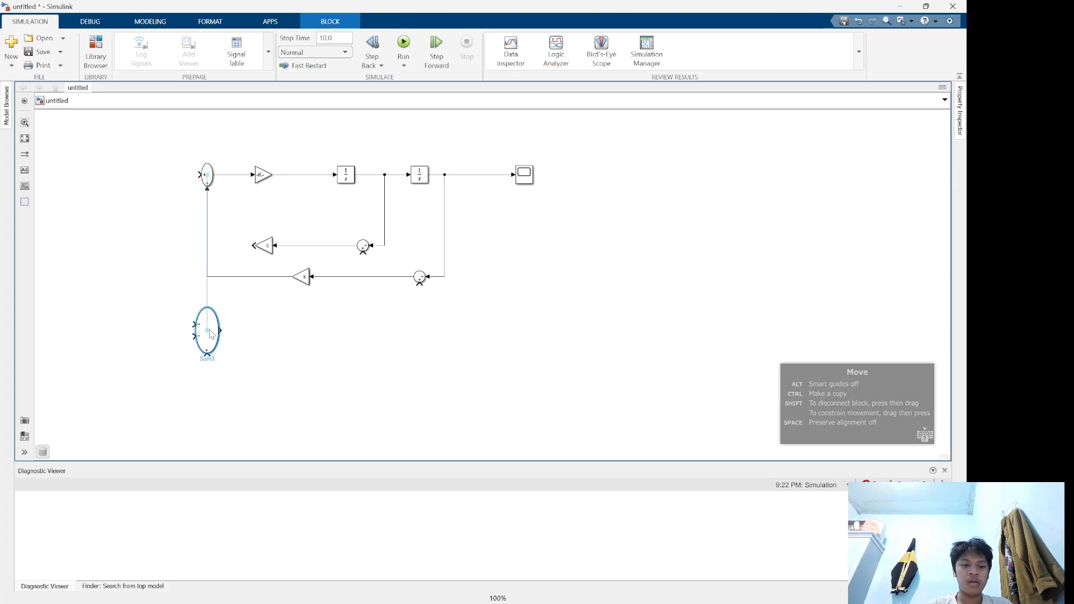
pyautogui.click(260, 341)
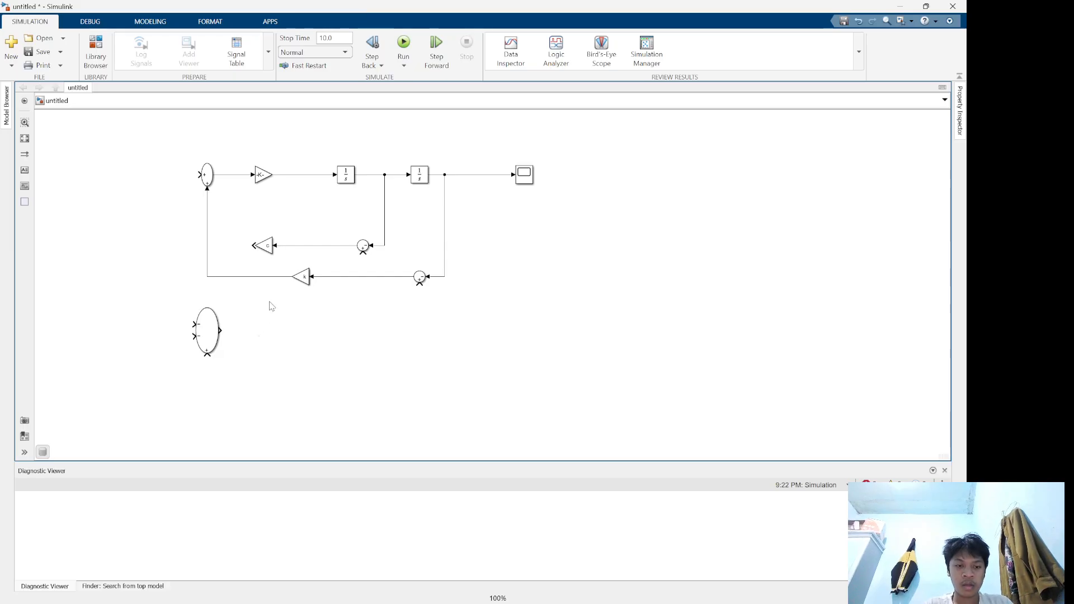
# Add a Gain block and two Integrator blocks to the right of the three-input Sum block
pyautogui.doubleClick(280, 339)
pyautogui.write('gain')
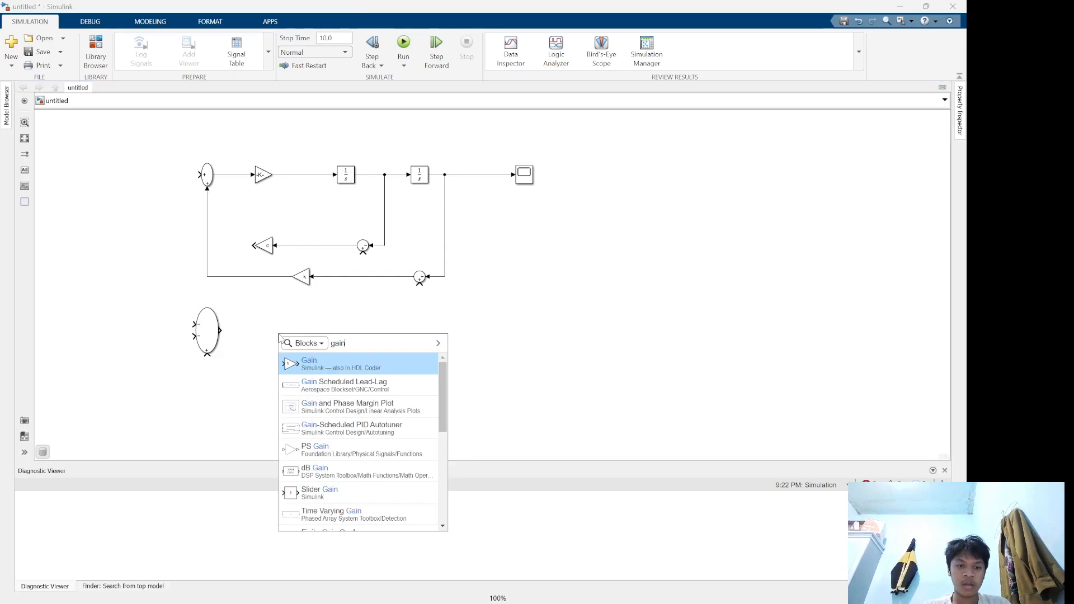
pyautogui.press('Return')
pyautogui.doubleClick(337, 354)
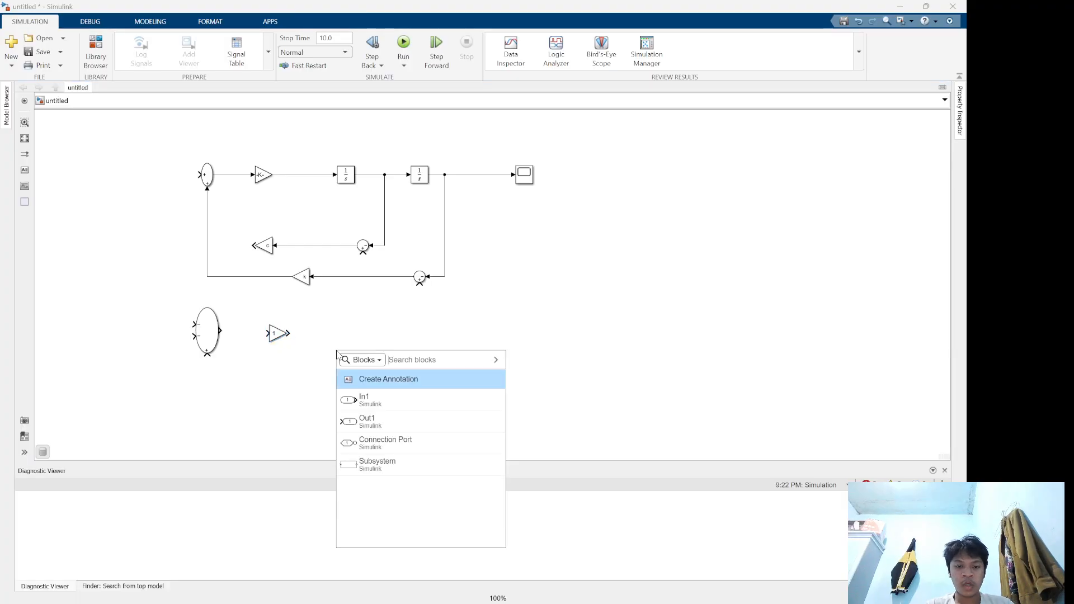
pyautogui.write('int')
pyautogui.press('Return')
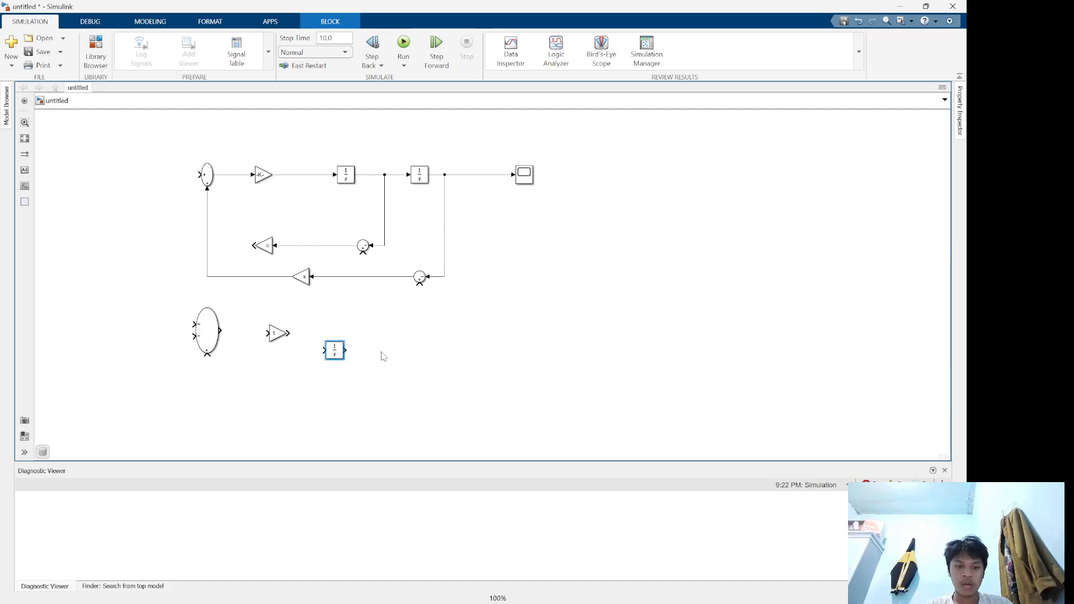
pyautogui.click(417, 351)
pyautogui.hotkey('ctrl', 'v')
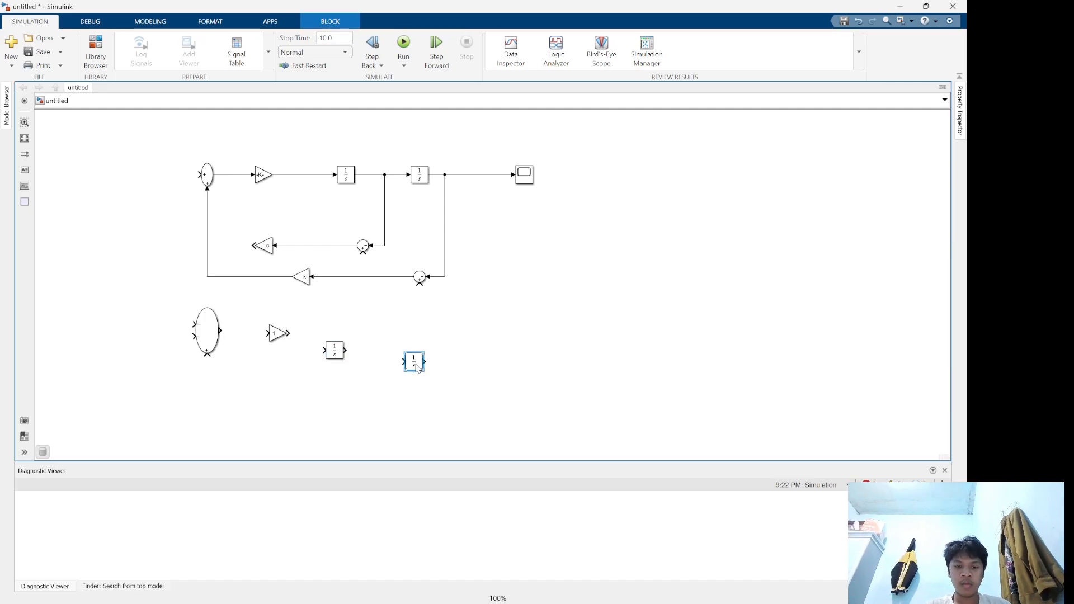
# Align the new Gain and both Integrators with the three-input Sum, connecting the Sum to the Gain and the two Integrators to each other
pyautogui.click(282, 337)
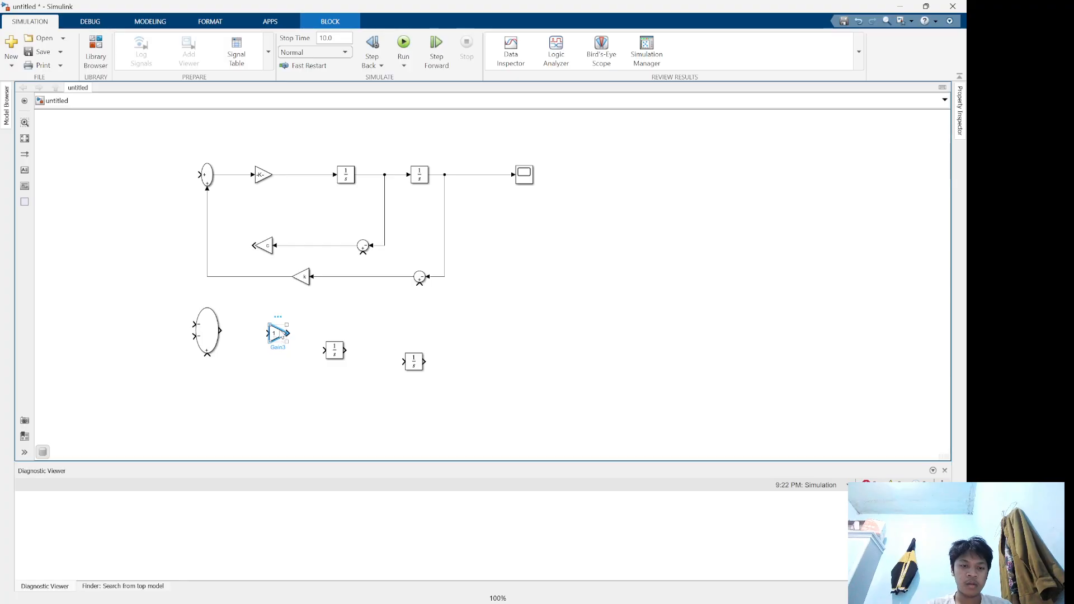
pyautogui.moveTo(280, 337); pyautogui.dragTo(335, 332)
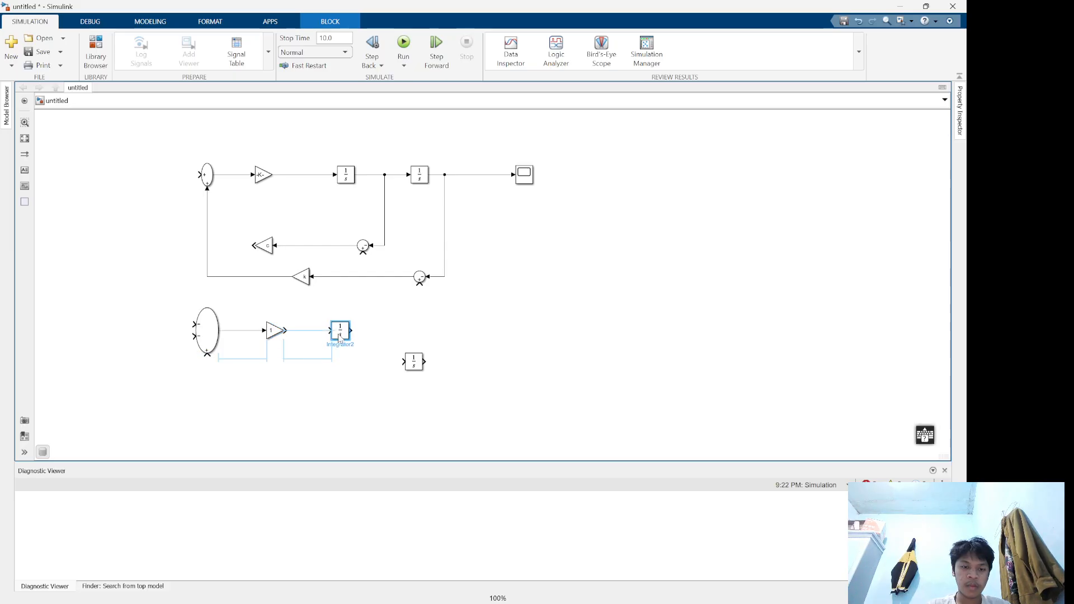
pyautogui.moveTo(417, 366); pyautogui.dragTo(406, 334)
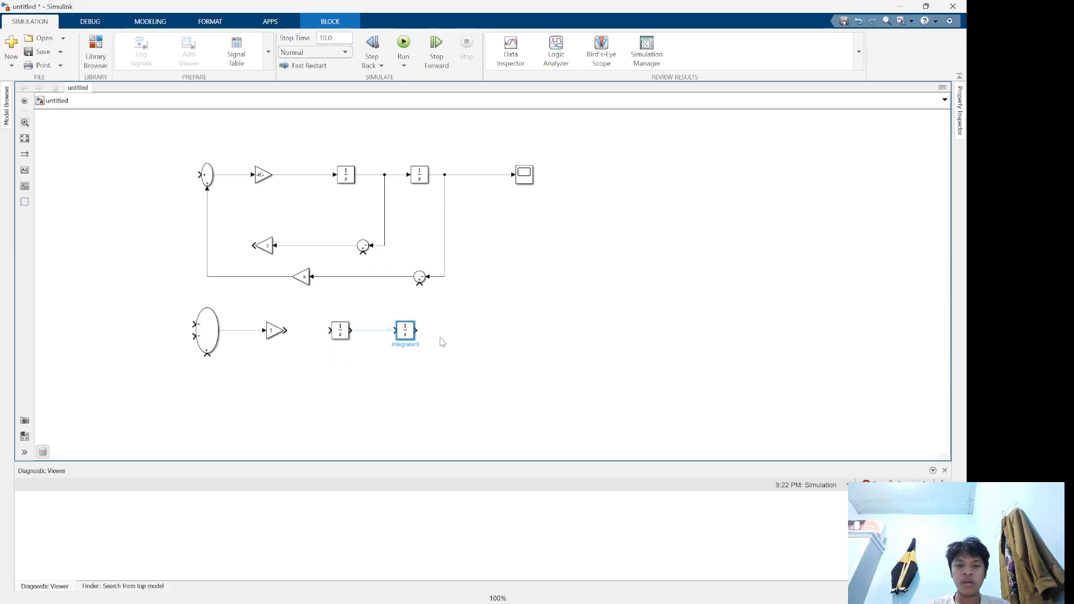
pyautogui.click(444, 332)
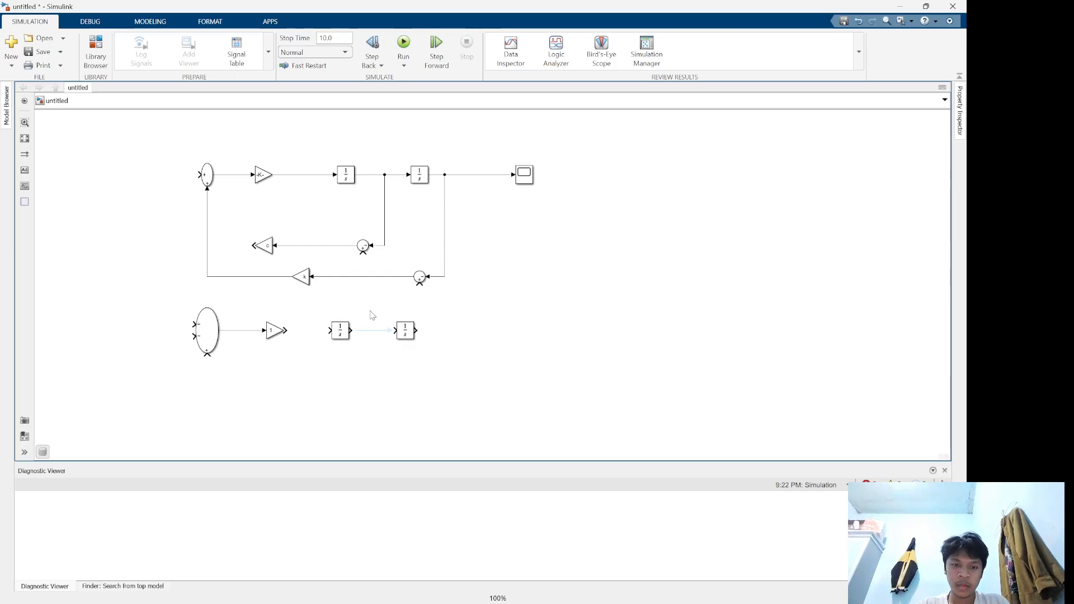
pyautogui.click(390, 335)
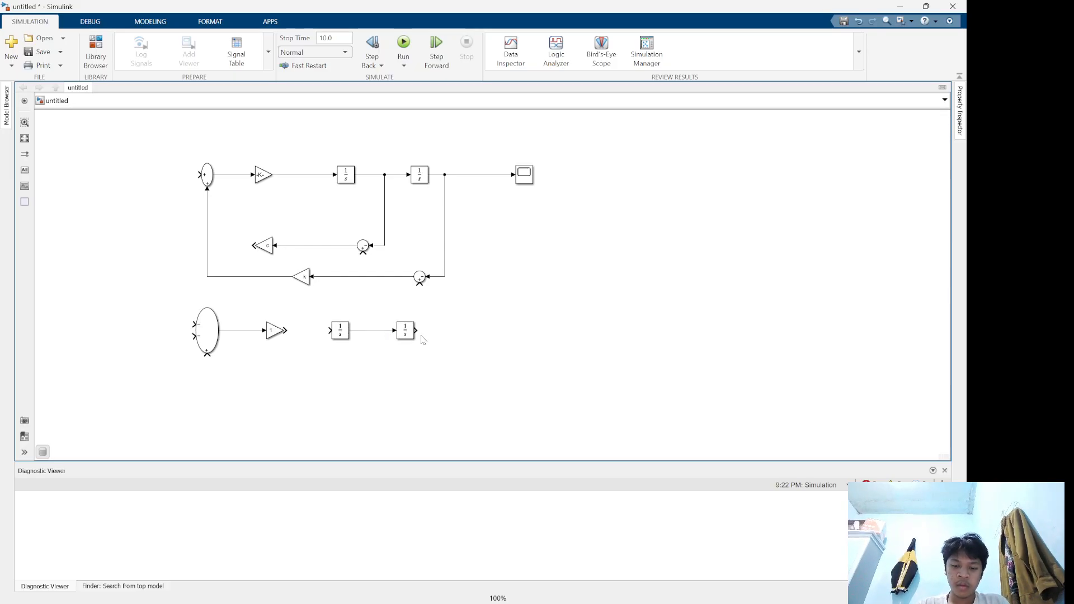
# Consult the Quarter Car Model slides in WPS Presentation, and add a Scope in Simulink connected to the lower row's second Integrator
pyautogui.hotkey('alt', 'Tab')
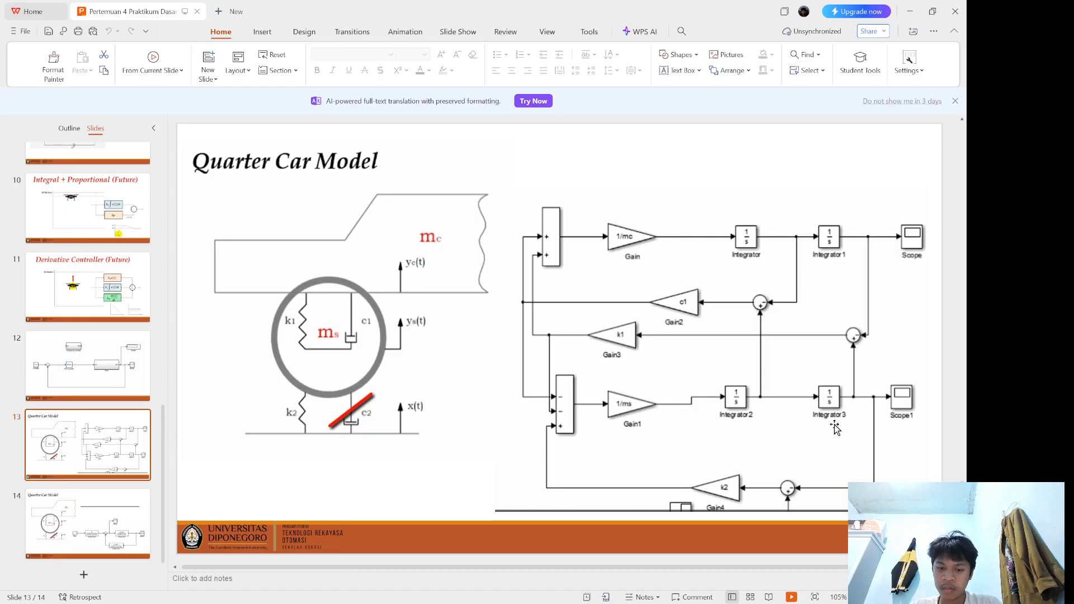
pyautogui.scroll(-1, 765, 401)
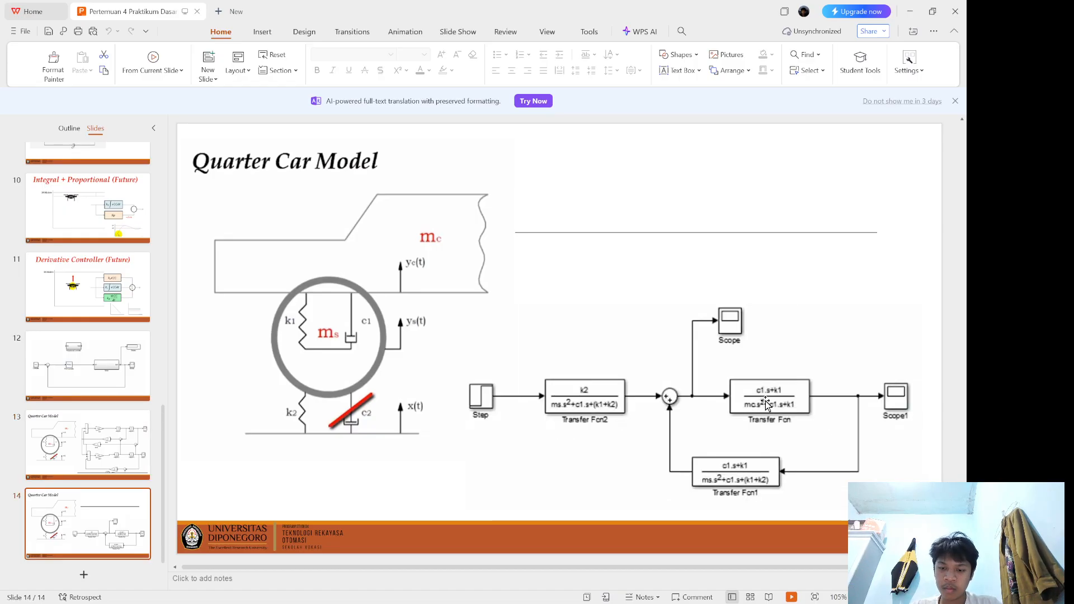
pyautogui.scroll(1, 765, 401)
pyautogui.scroll(-1, 765, 401)
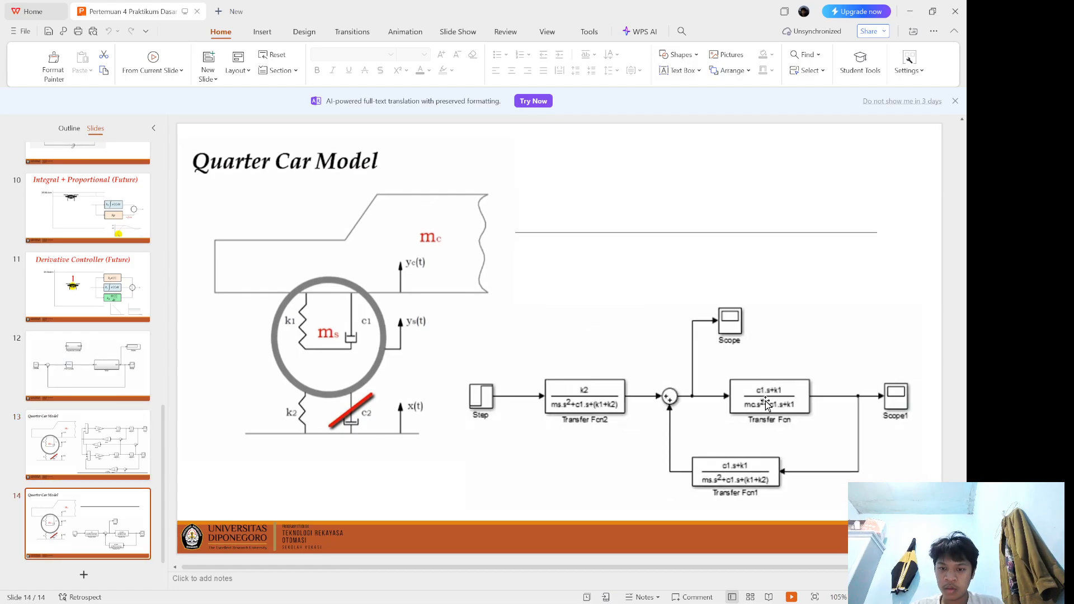
pyautogui.scroll(1, 765, 400)
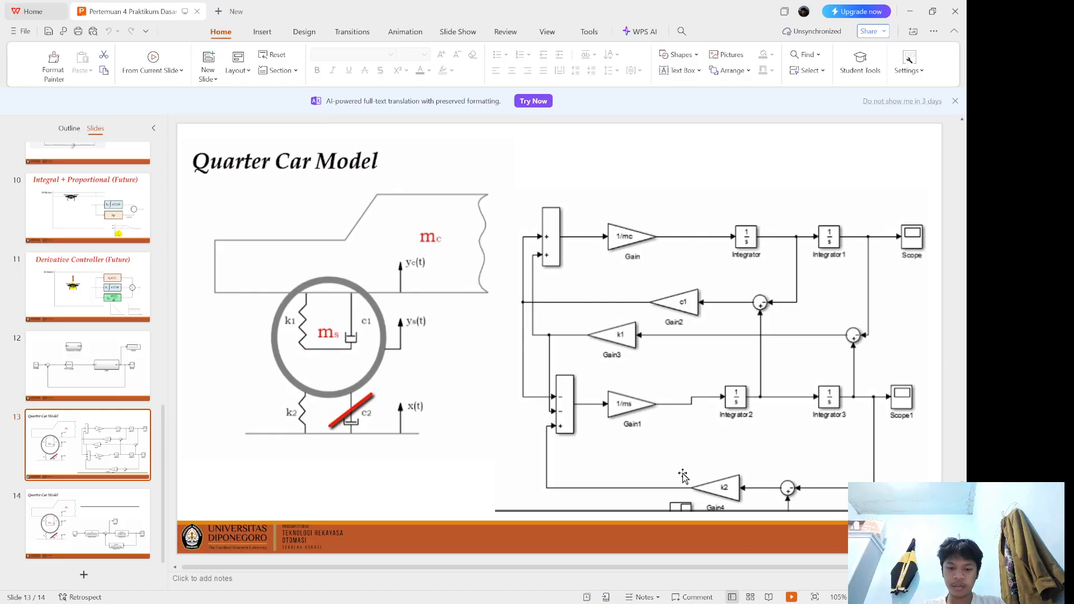
pyautogui.hotkey('alt', 'Tab')
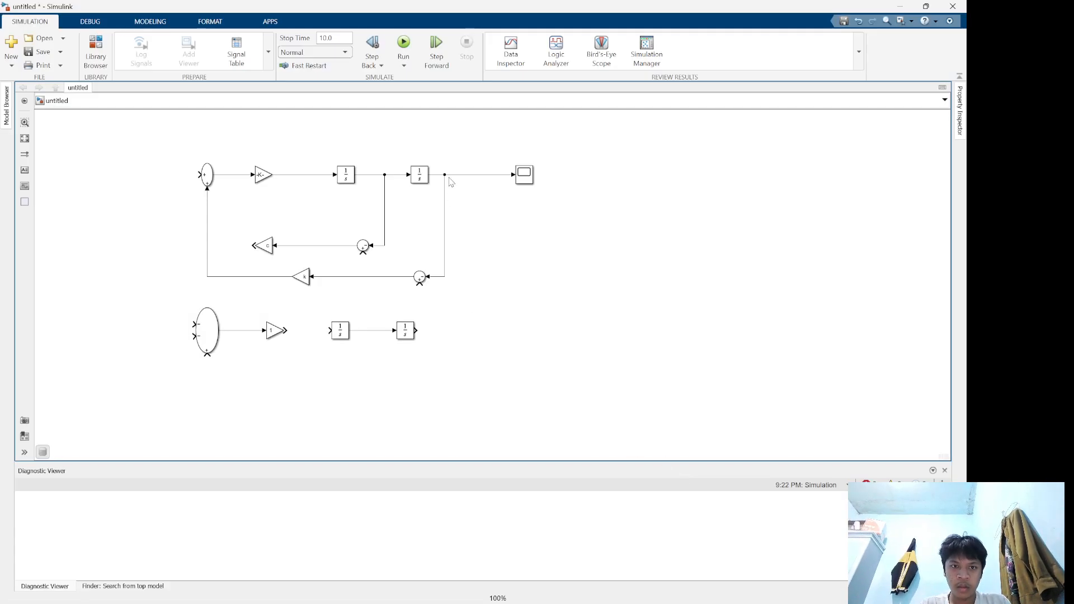
pyautogui.doubleClick(503, 337)
pyautogui.write('scop')
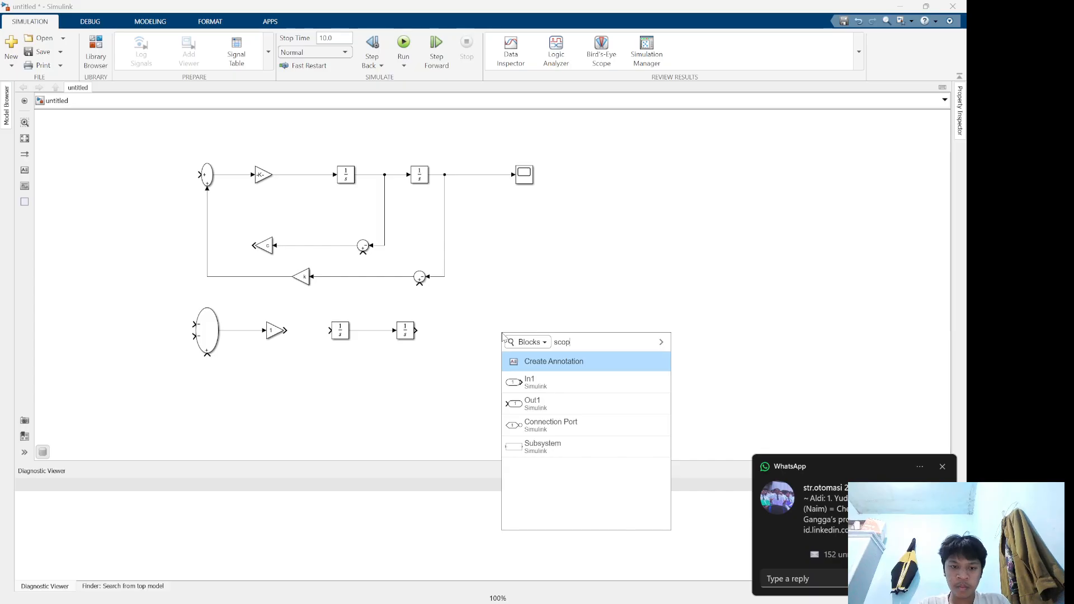
pyautogui.press('Return')
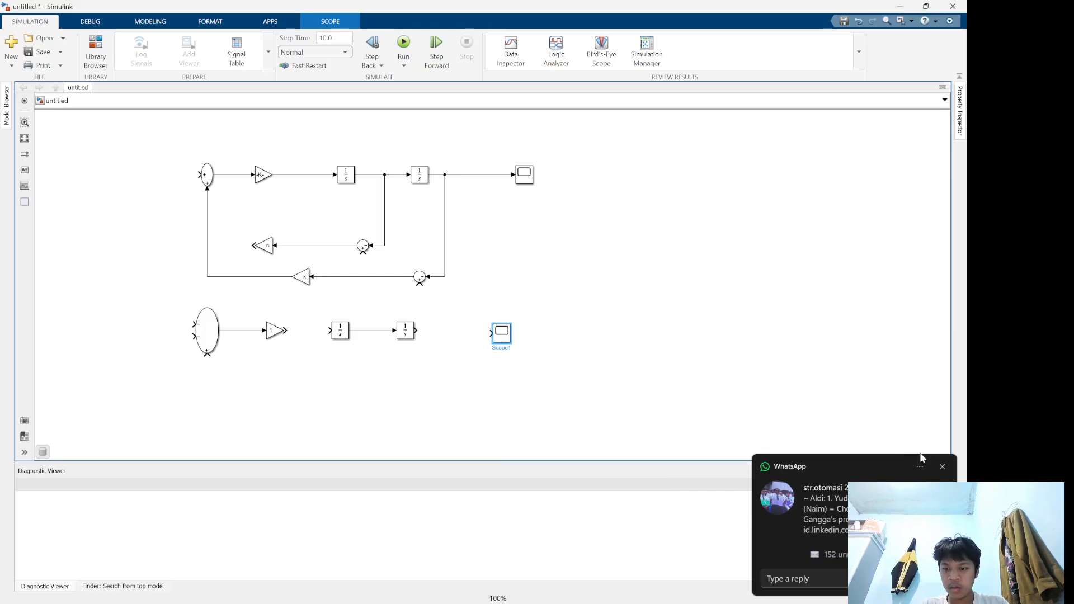
pyautogui.click(942, 467)
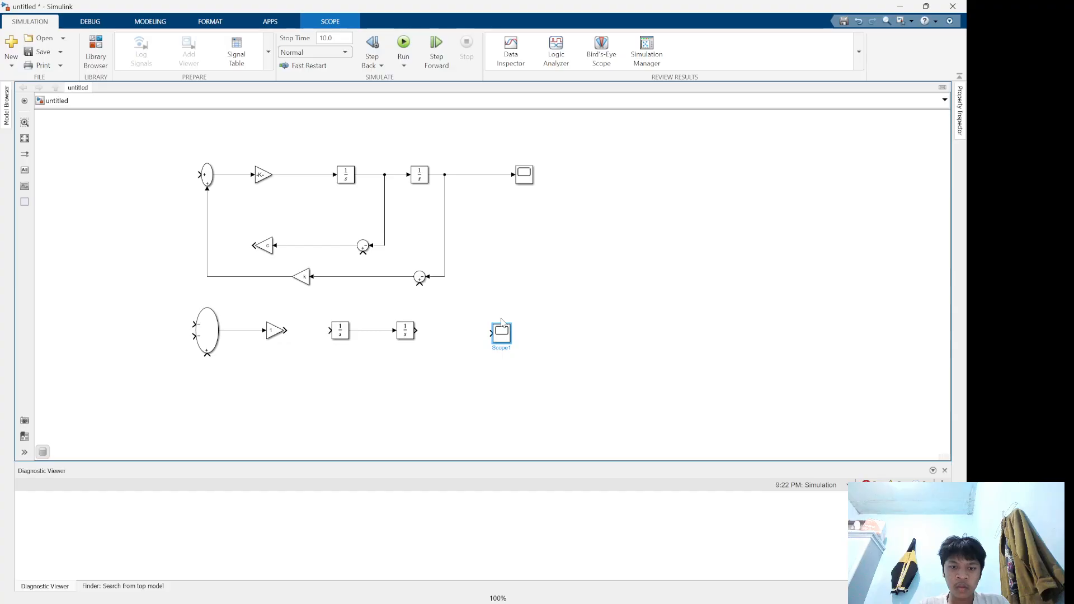
pyautogui.moveTo(504, 335); pyautogui.dragTo(471, 335)
pyautogui.click(470, 332)
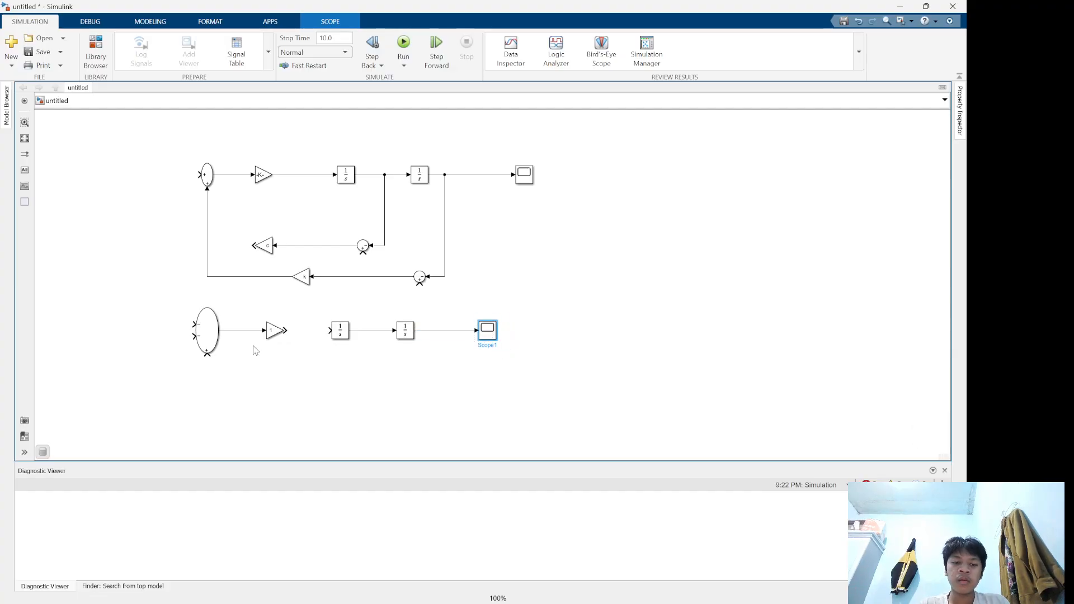
# Connect the lower Gain to its Integrator, and branch the lower first and second Integrator outputs to the c and k branch Sum blocks respectively
pyautogui.click(286, 331)
pyautogui.click(325, 331)
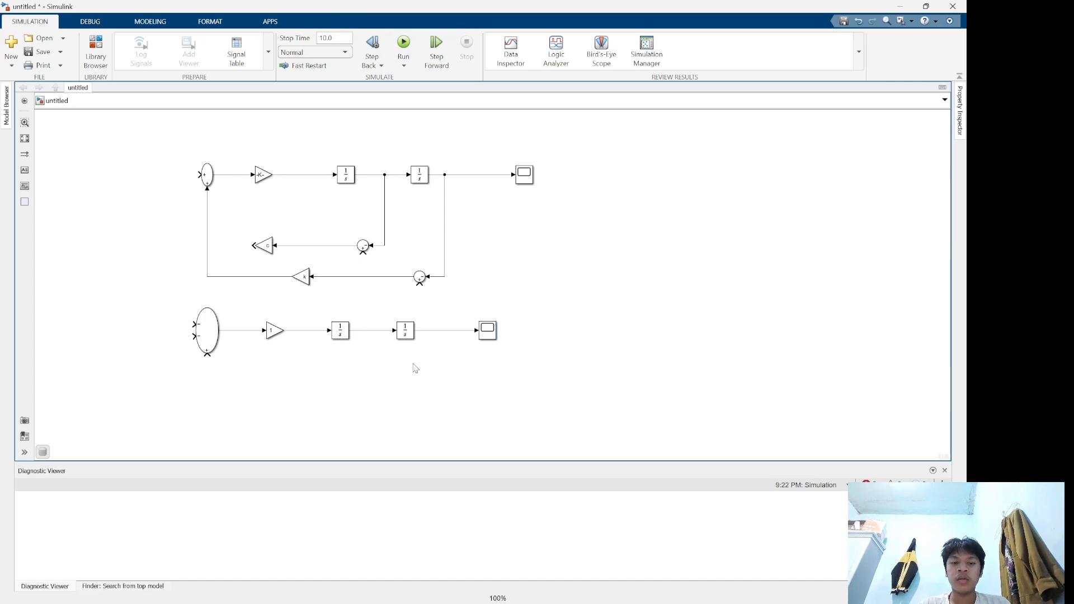
pyautogui.moveTo(425, 330); pyautogui.dragTo(419, 284)
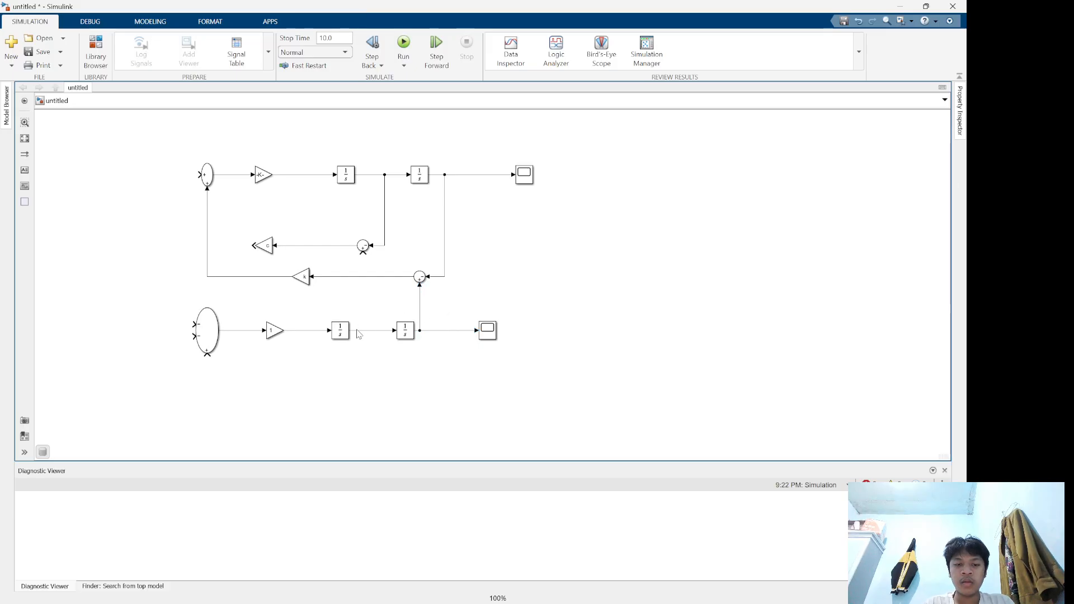
pyautogui.moveTo(359, 330); pyautogui.dragTo(363, 252)
pyautogui.click(382, 314)
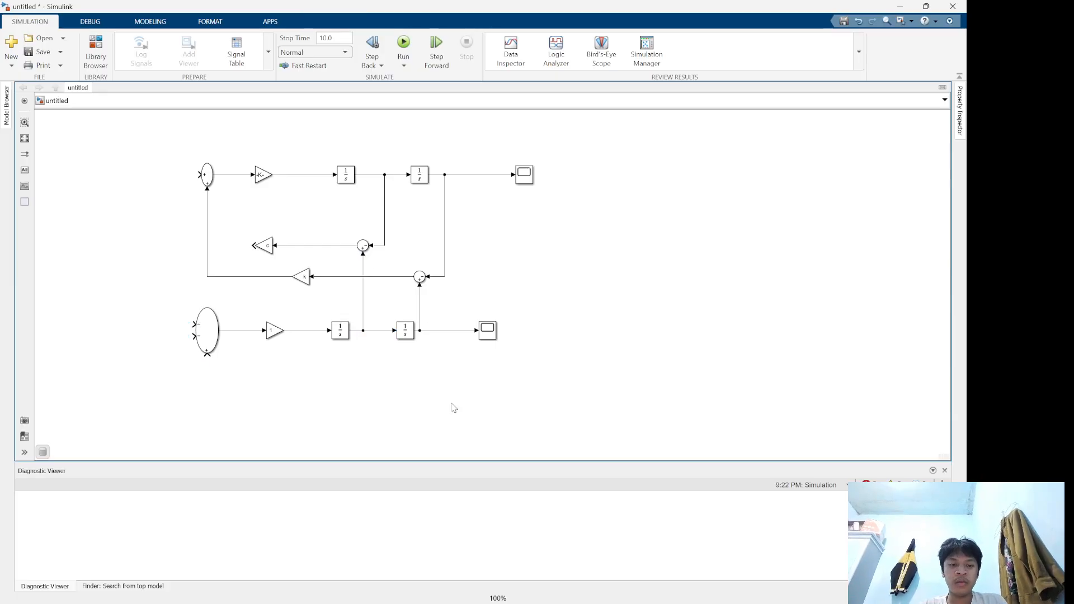
# Check the Quarter Car Model slide, and connect the c Gain's output to the first Sum's open left input
pyautogui.hotkey('alt', 'Tab')
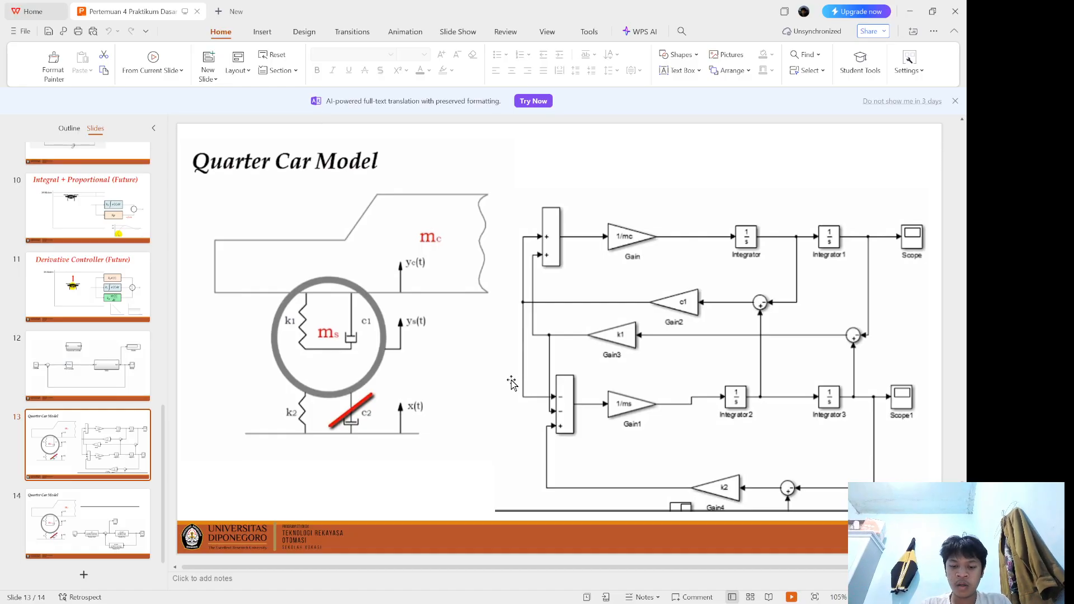
pyautogui.hotkey('alt', 'Tab')
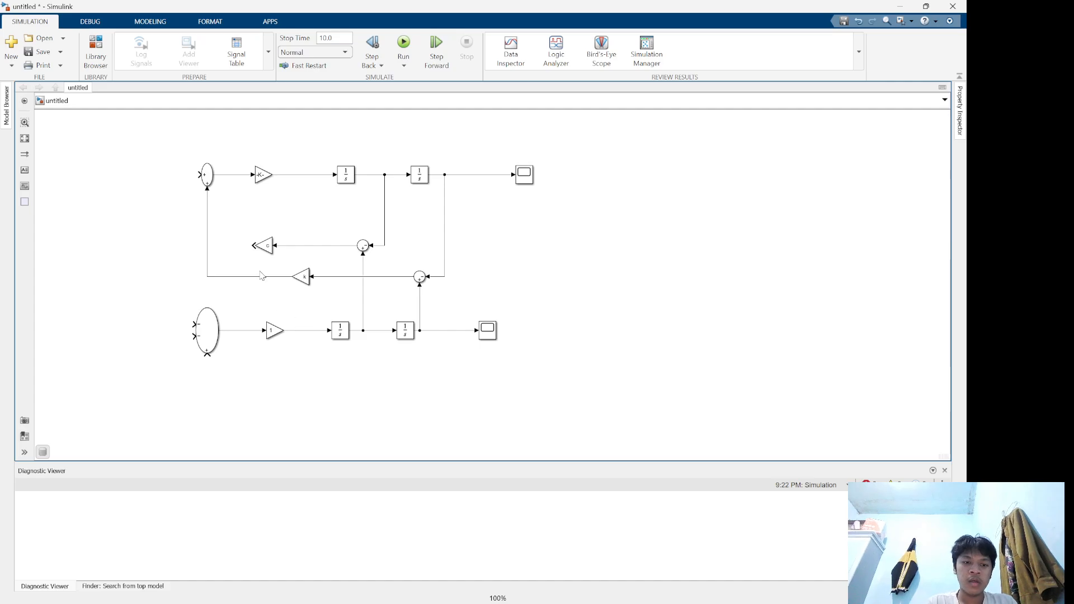
pyautogui.moveTo(253, 245); pyautogui.dragTo(182, 193)
pyautogui.click(193, 195)
pyautogui.click(193, 230)
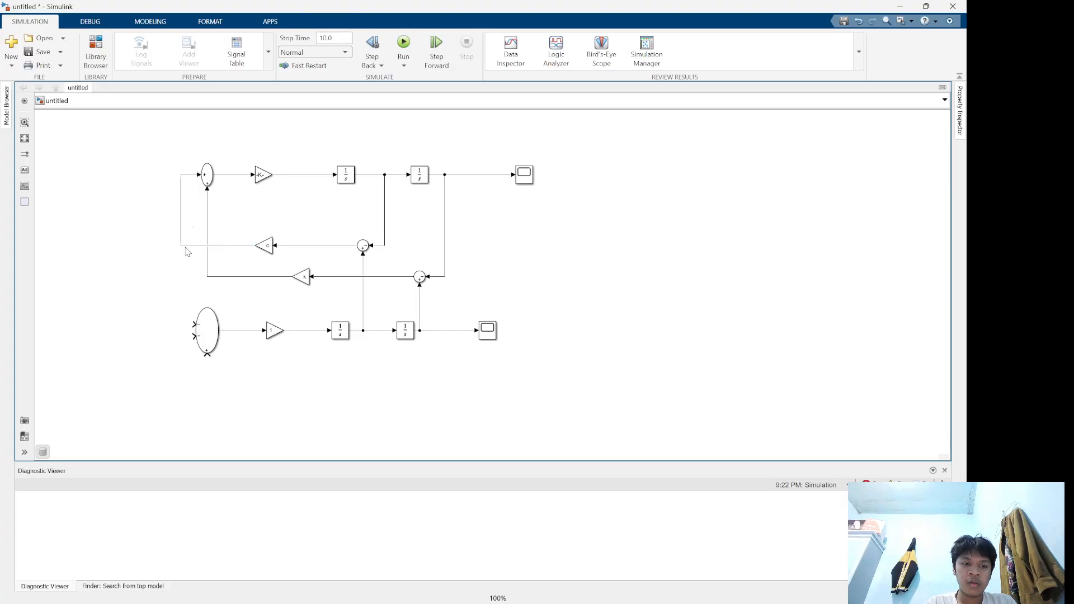
# Branch the c Gain's output to the lower Sum's second minus input, and shift both vertical feedback lines further left
pyautogui.moveTo(186, 246)
pyautogui.mouseDown()
pyautogui.moveTo(181, 324)
pyautogui.moveTo(192, 335)
pyautogui.mouseUp()
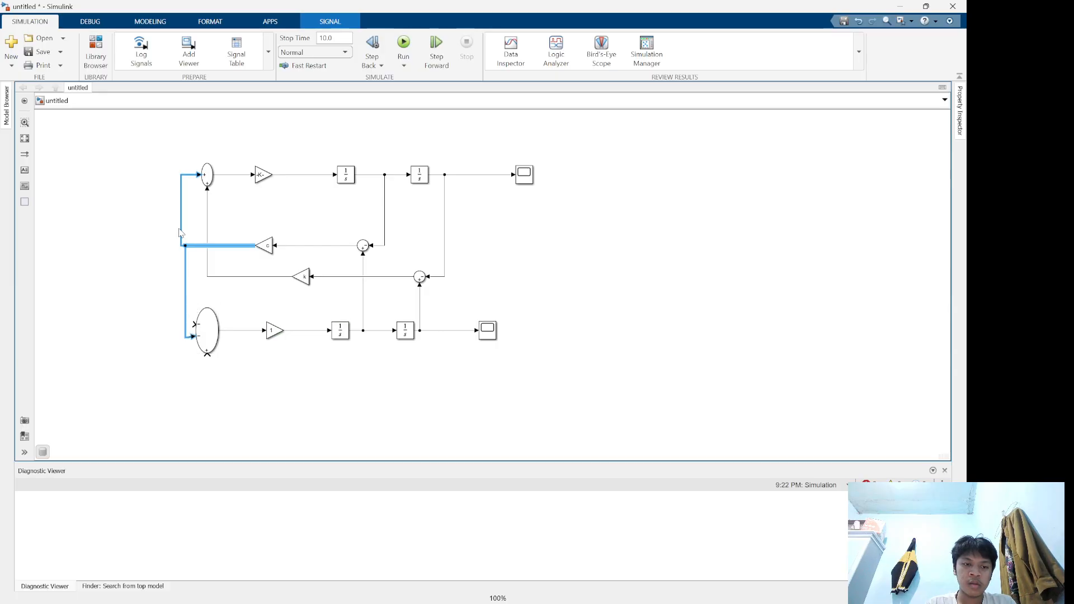
pyautogui.moveTo(182, 232); pyautogui.dragTo(161, 232)
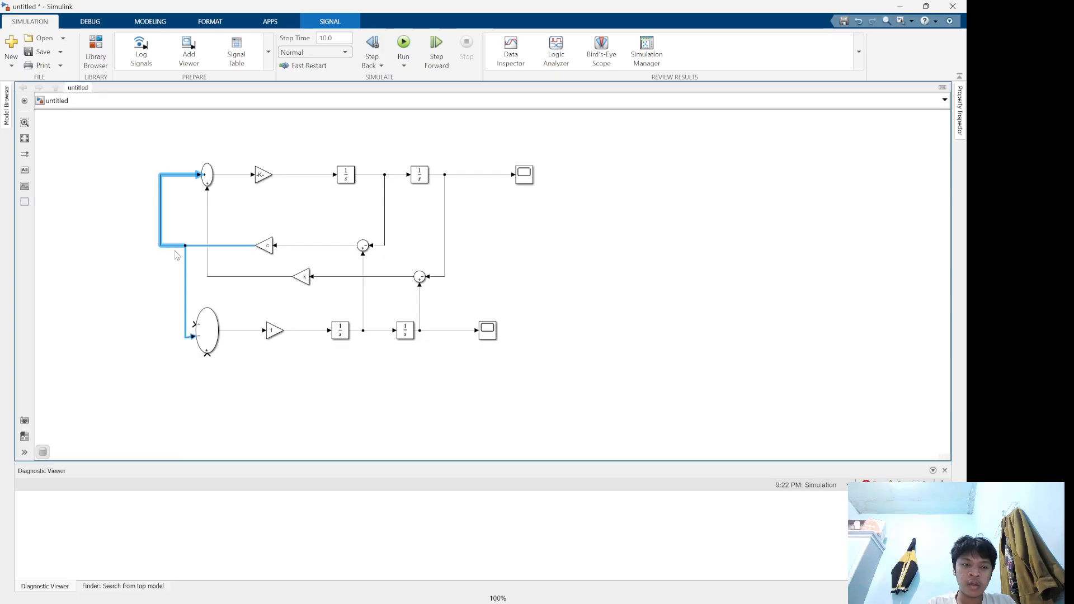
pyautogui.moveTo(188, 276); pyautogui.dragTo(169, 279)
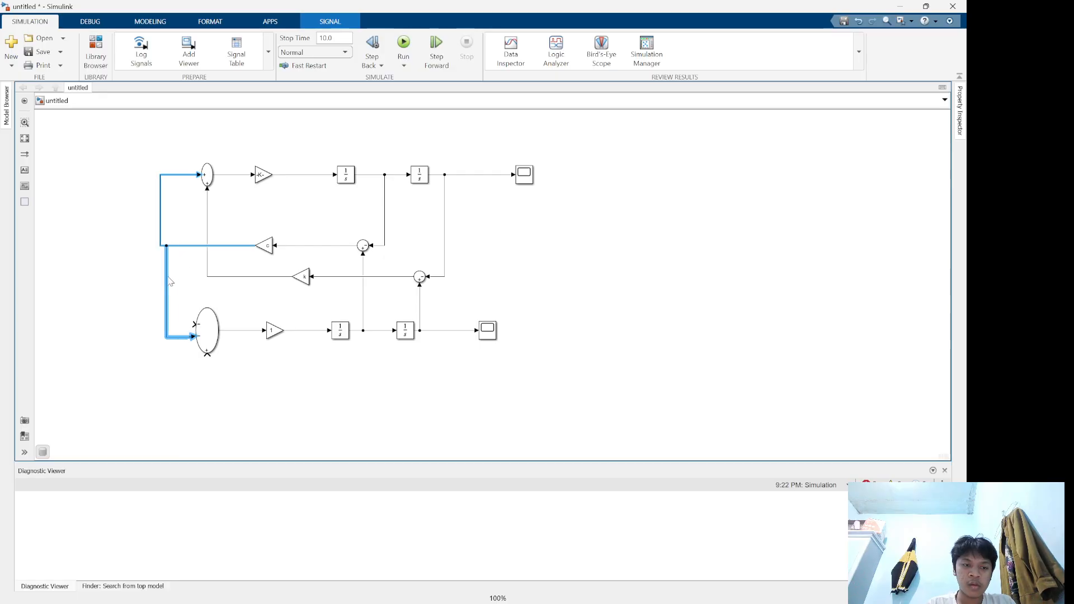
pyautogui.click(140, 280)
# Check the Quarter Car Model slide, and reroute the c branch line to the lower Sum's first minus input
pyautogui.hotkey('alt', 'Tab')
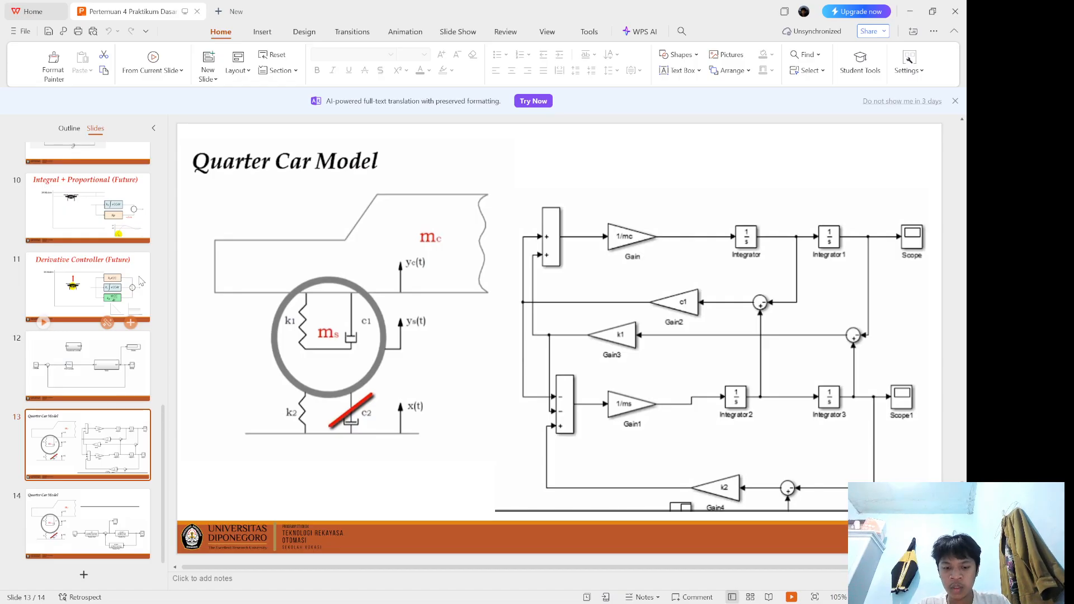
pyautogui.hotkey('alt', 'Tab')
pyautogui.click(184, 336)
pyautogui.moveTo(189, 336); pyautogui.dragTo(194, 327)
pyautogui.click(185, 296)
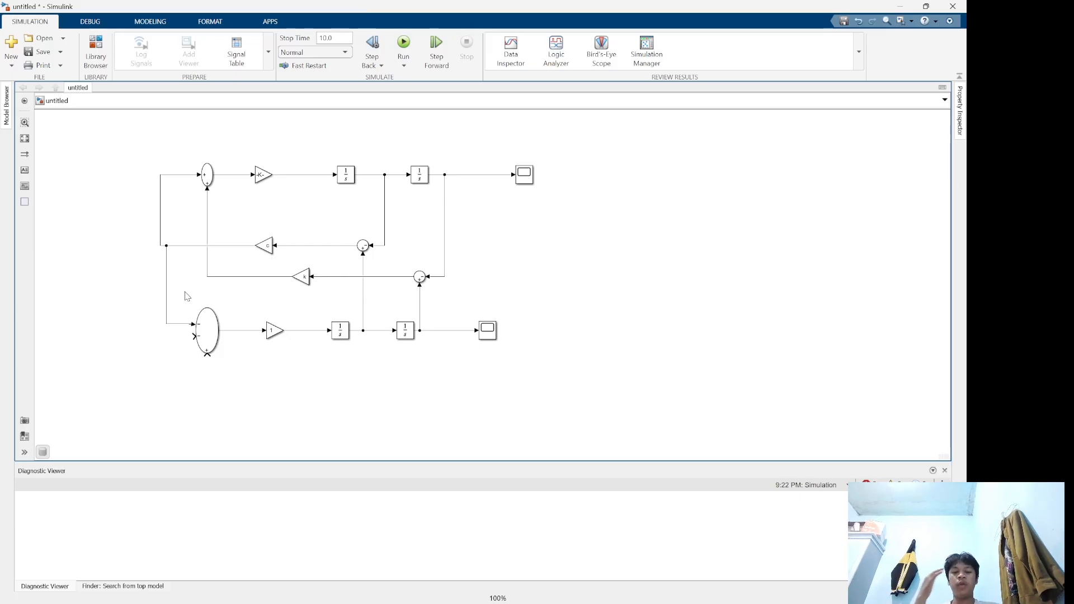
# Check the Quarter Car Model slide, and branch the k Gain's output to the lower Sum's second minus input
pyautogui.hotkey('alt', 'Tab')
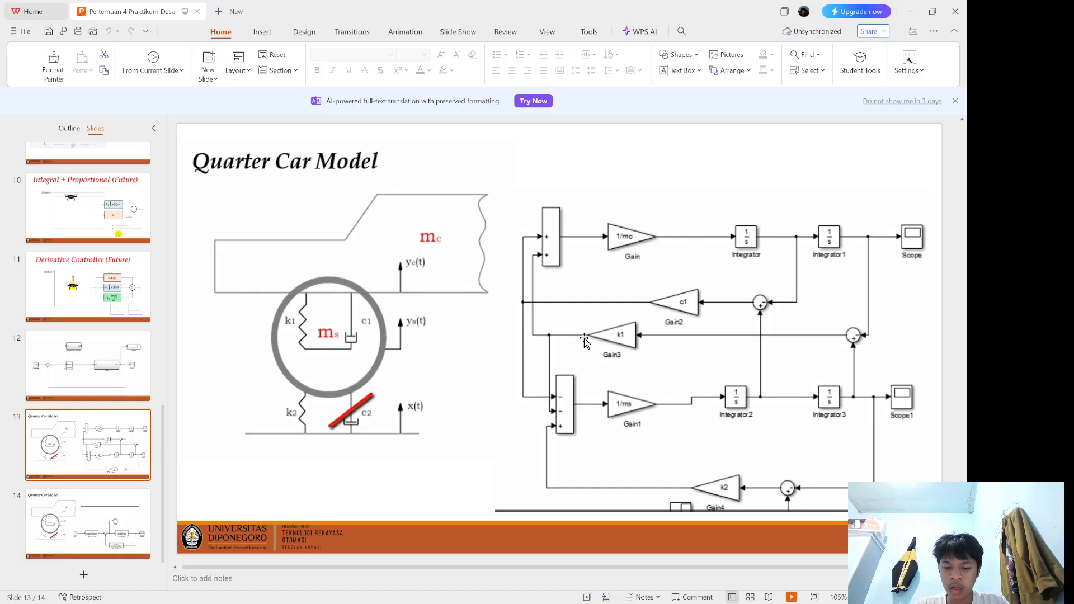
pyautogui.hotkey('alt', 'Tab')
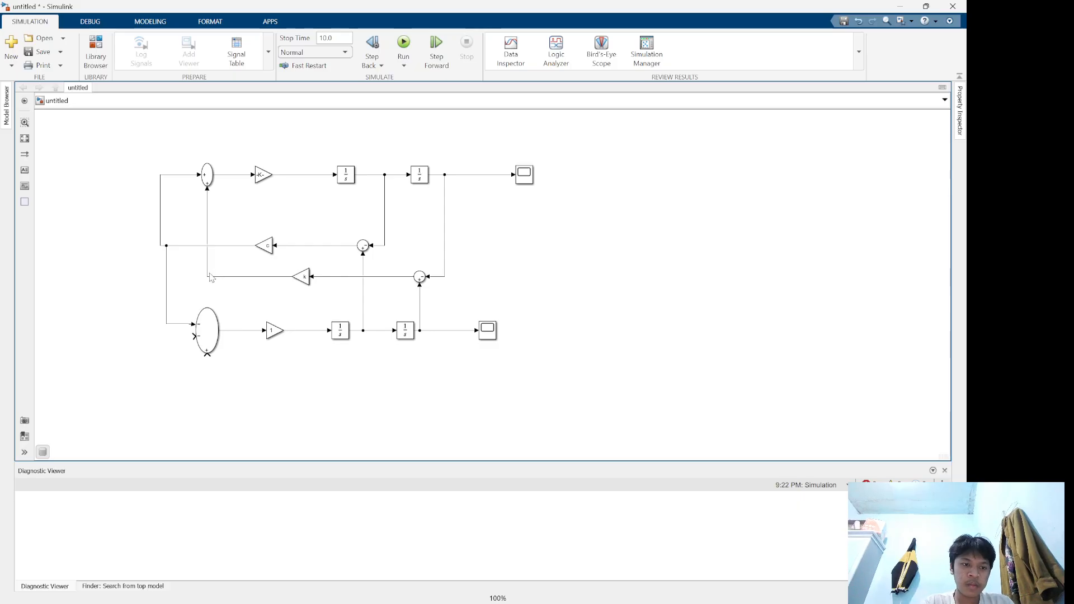
pyautogui.moveTo(208, 271); pyautogui.dragTo(194, 336)
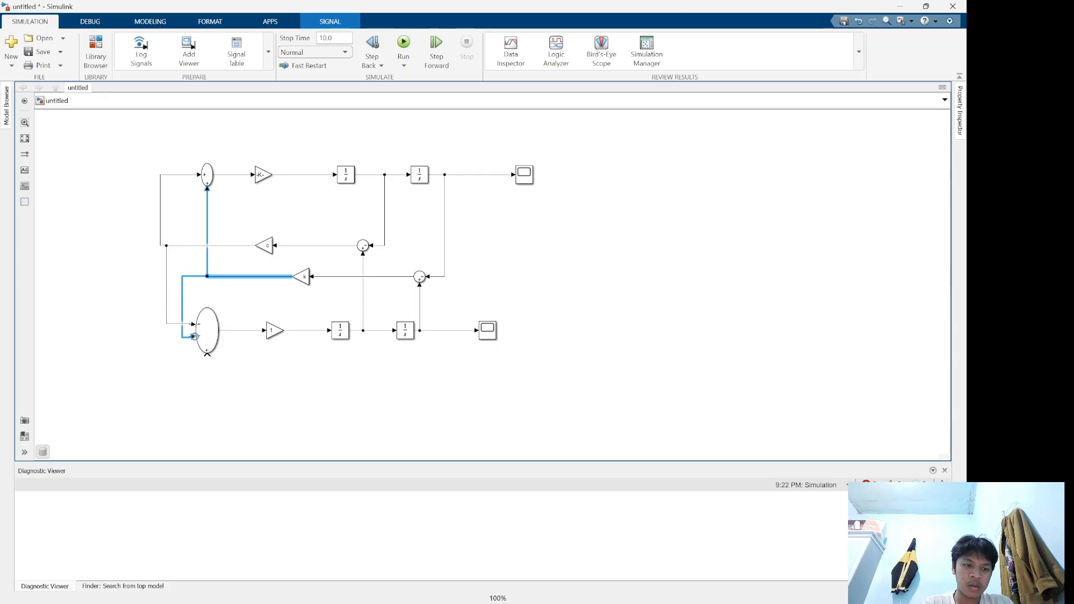
pyautogui.click(194, 305)
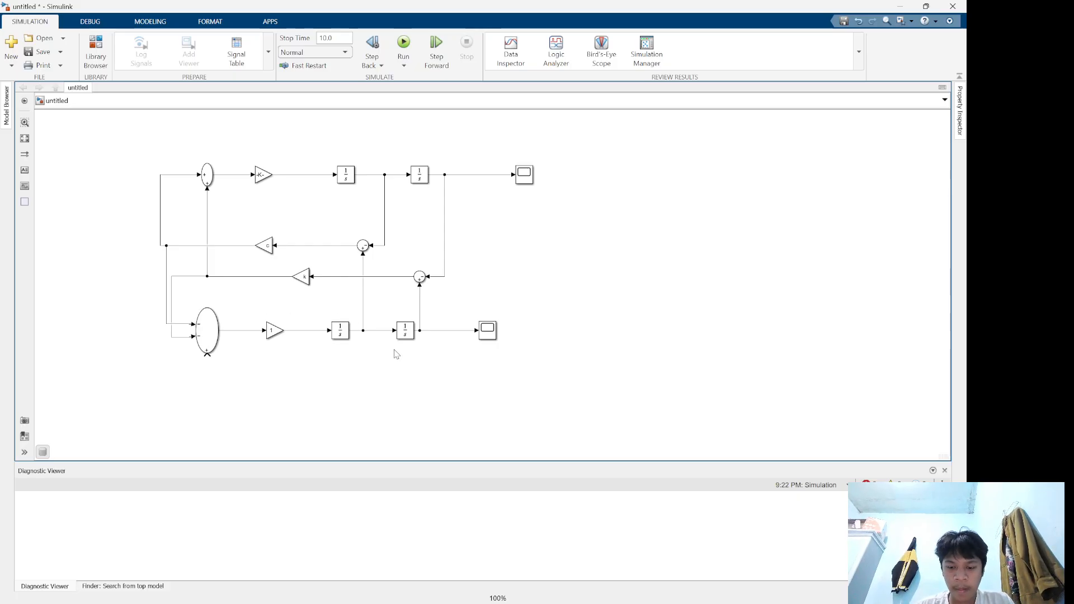
# Check the Quarter Car Model slide, and create the variable ms in the Model Workspace as the lower Gain's value
pyautogui.hotkey('alt', 'Tab')
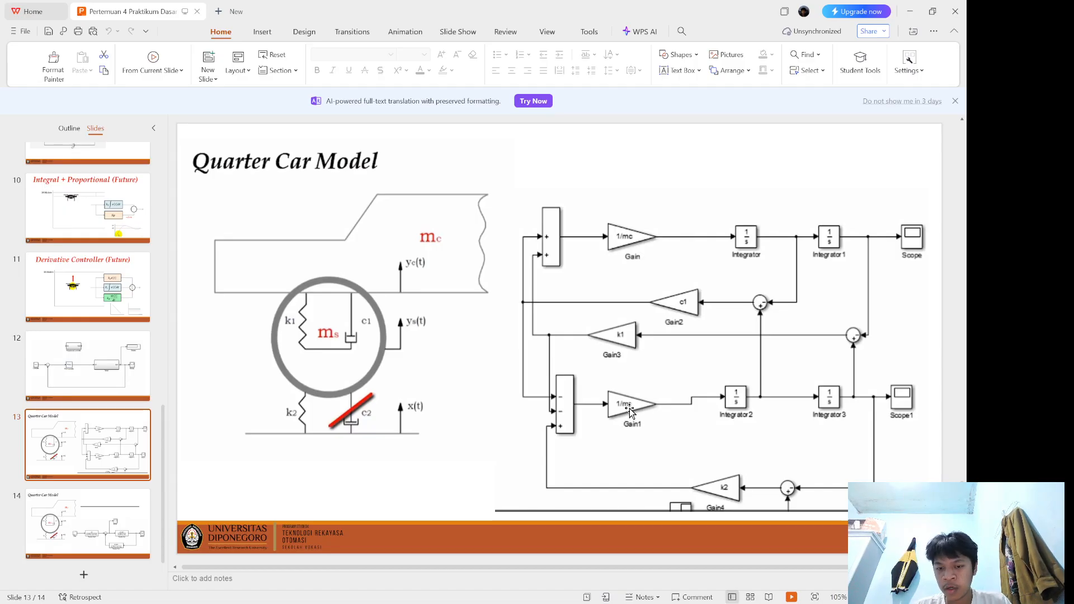
pyautogui.scroll(-1, 629, 408)
pyautogui.scroll(1, 630, 409)
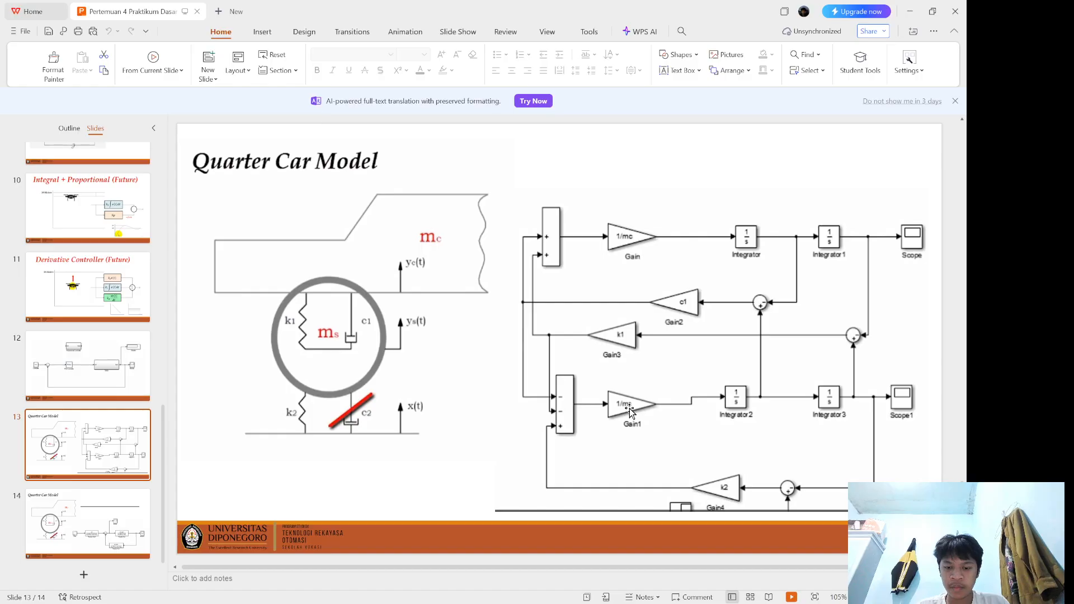
pyautogui.hotkey('alt', 'Tab')
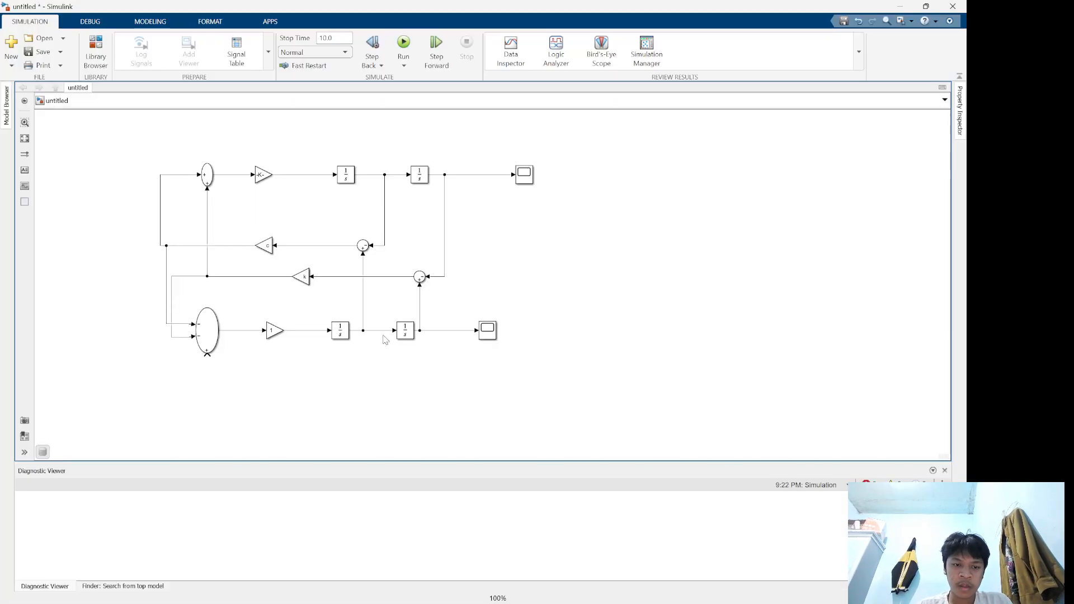
pyautogui.doubleClick(273, 330)
pyautogui.click(539, 317)
pyautogui.click(563, 324)
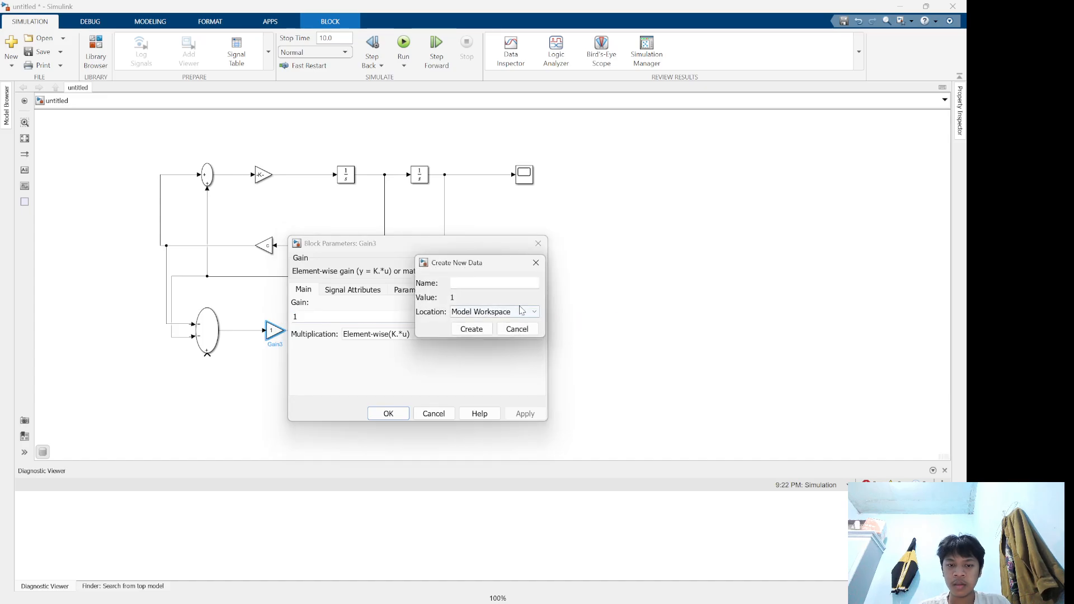
pyautogui.write('ms')
pyautogui.press('Return')
pyautogui.click(471, 329)
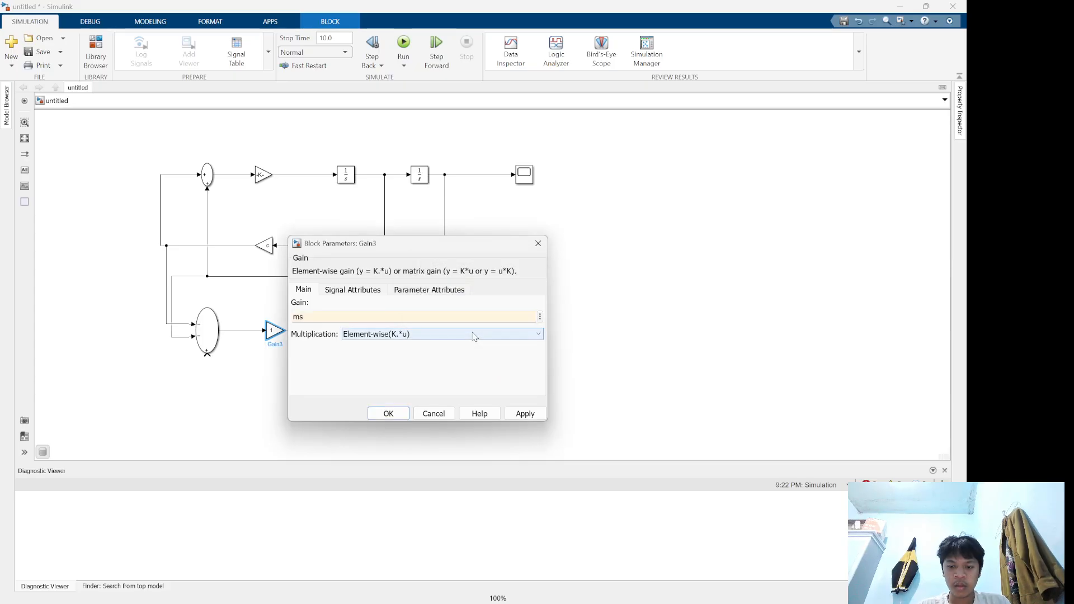
pyautogui.press('Return')
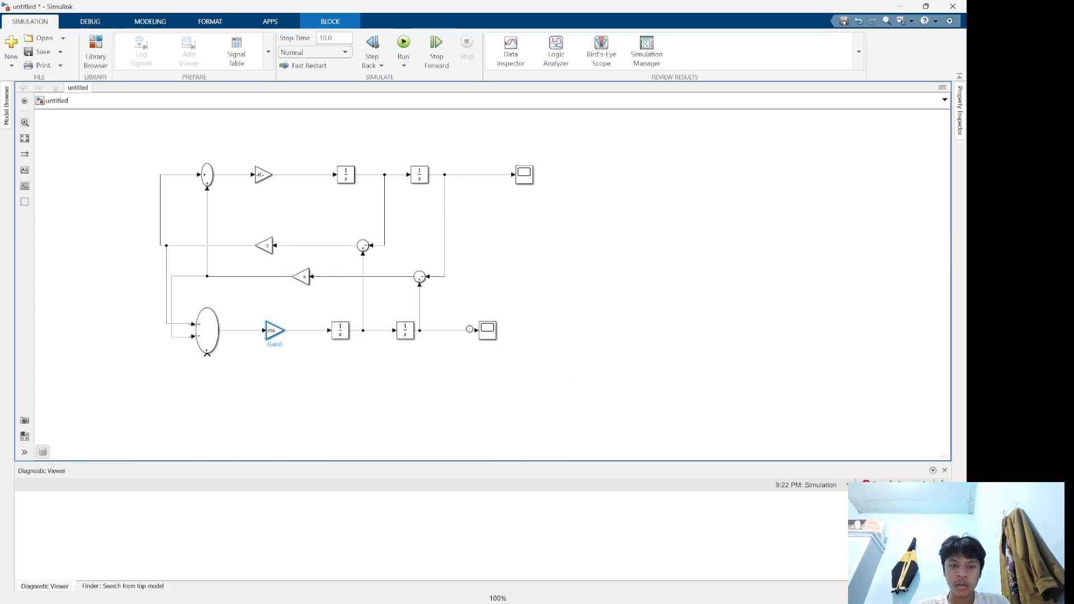
# Set the lower mass loop's Gain value to 1/ms
pyautogui.doubleClick(272, 330)
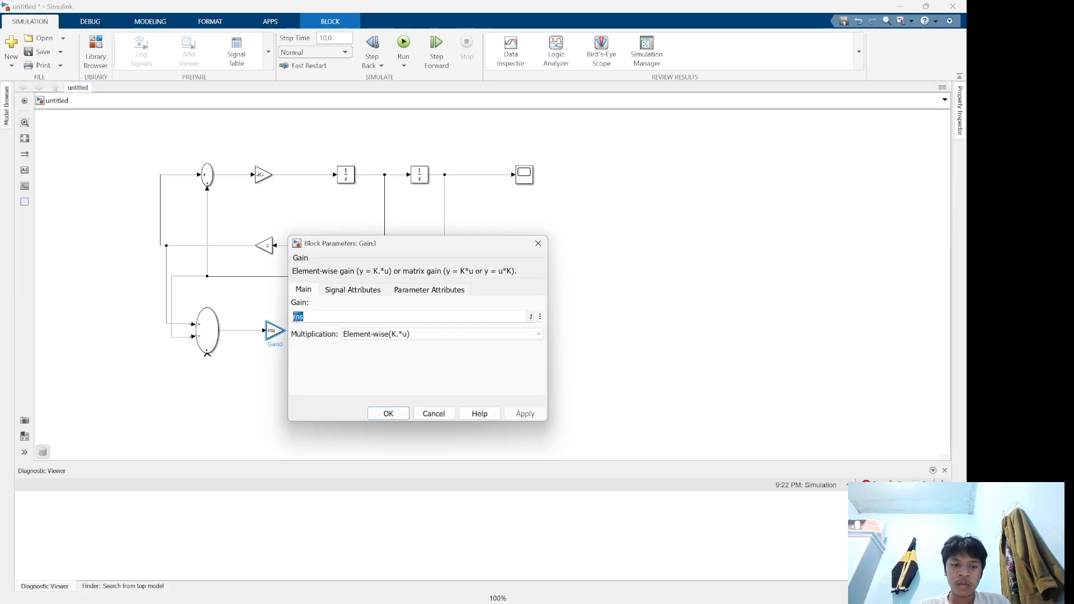
pyautogui.click(295, 317)
pyautogui.write('1/')
pyautogui.press('Return')
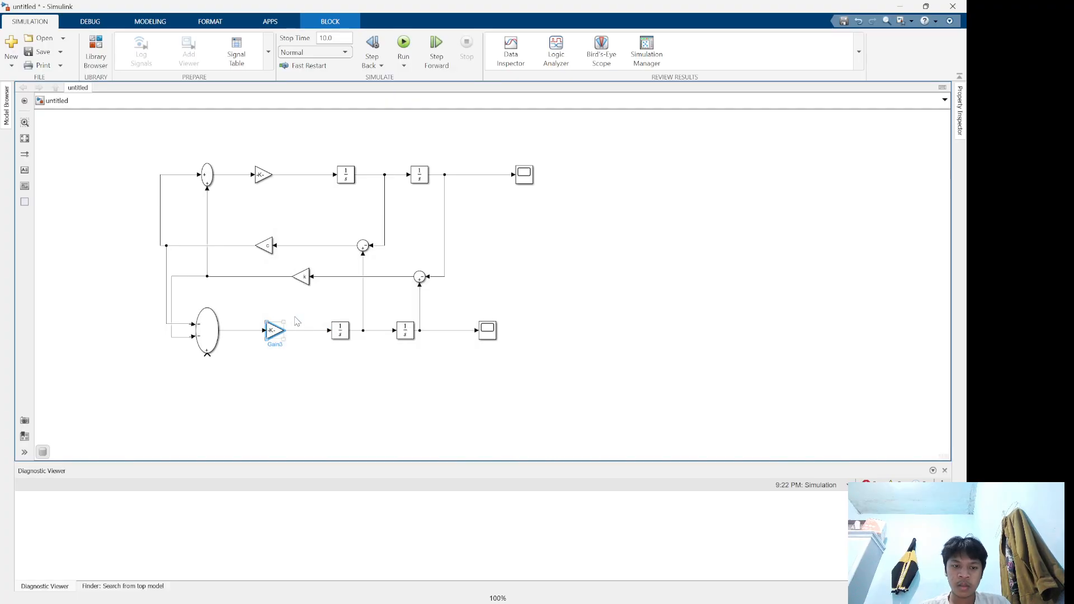
pyautogui.click(297, 382)
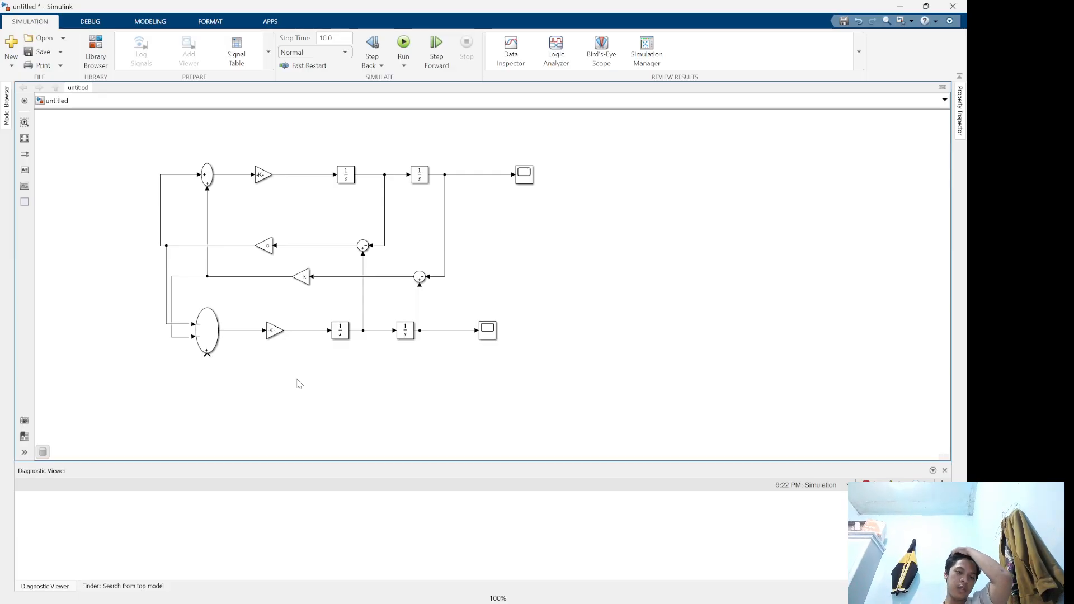
# Add a Gain block below the lower mass loop, flip it to face left, and align it under the 1/ms Gain
pyautogui.doubleClick(299, 383)
pyautogui.write('gain')
pyautogui.press('Return')
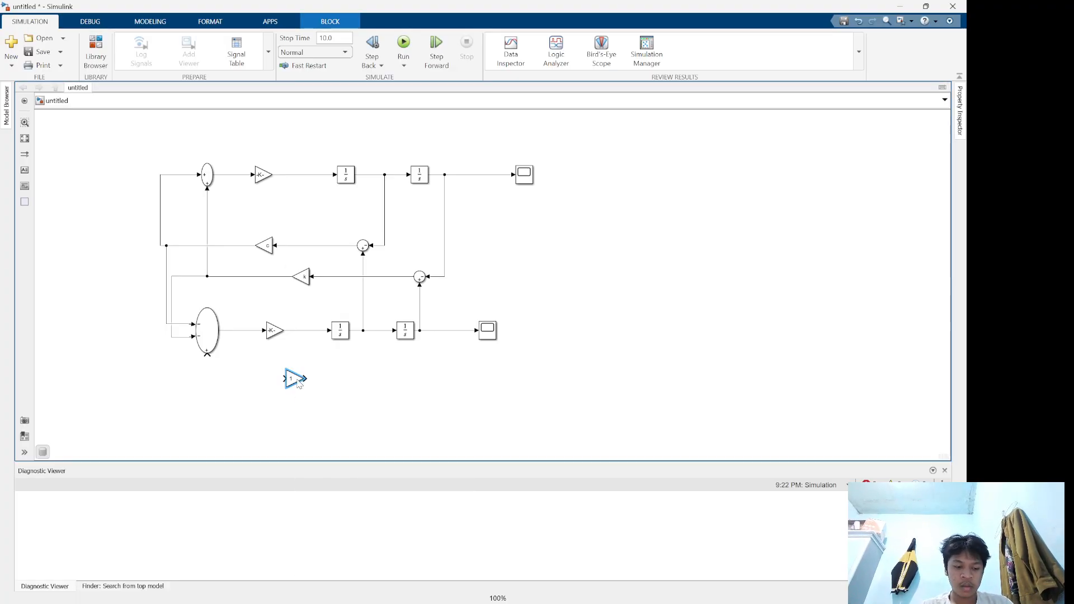
pyautogui.hotkey('ctrl', 'i')
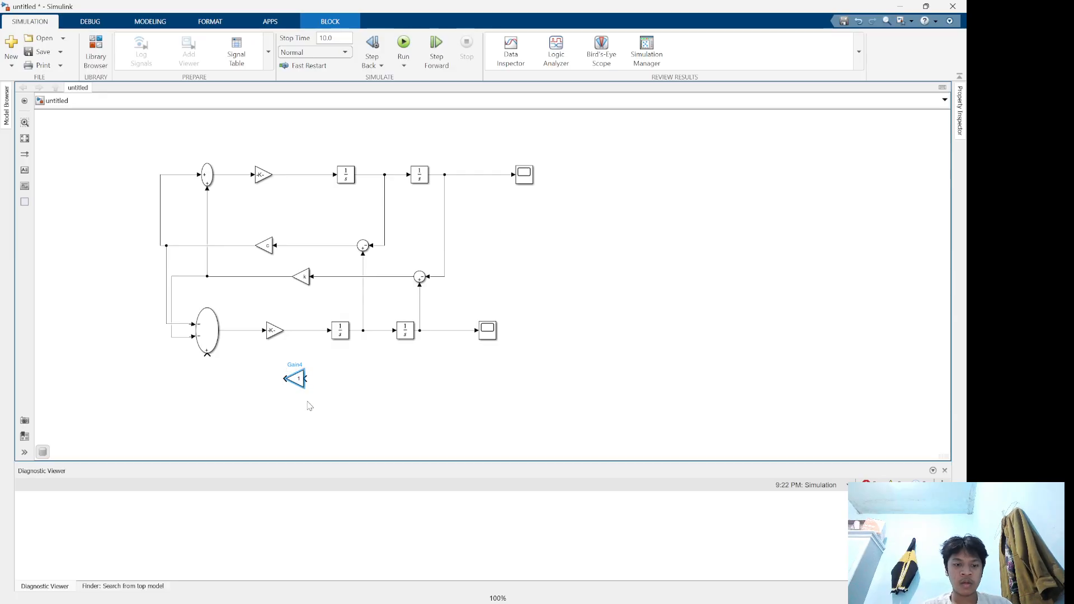
pyautogui.moveTo(311, 408); pyautogui.dragTo(274, 394)
pyautogui.click(296, 380)
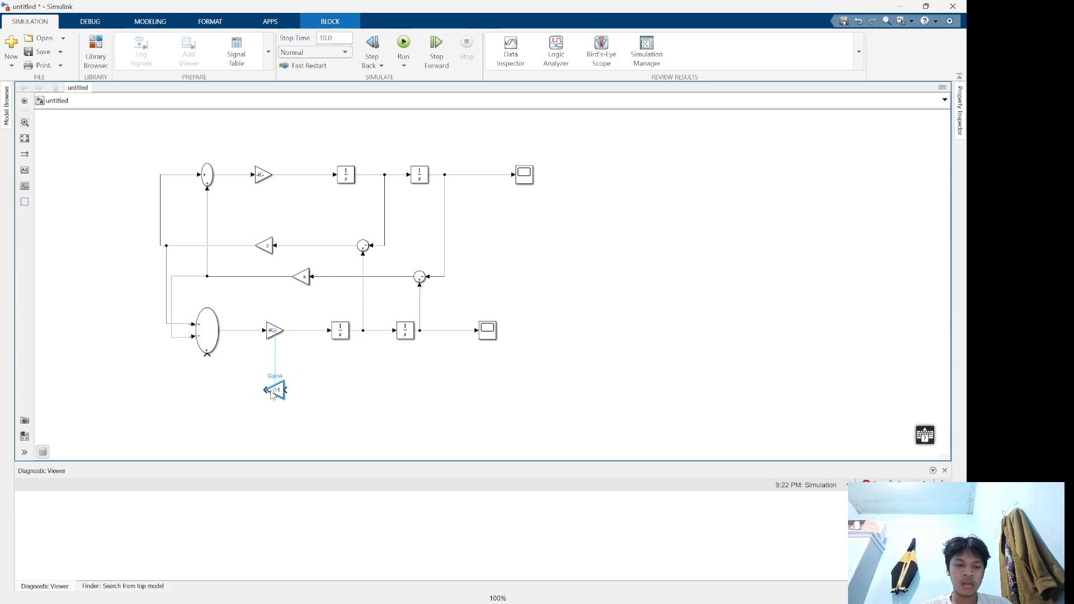
pyautogui.click(322, 402)
# Check the Quarter Car Model slide, add a Sum block flipped to face left, and align it with the newest Gain
pyautogui.hotkey('alt', 'Tab')
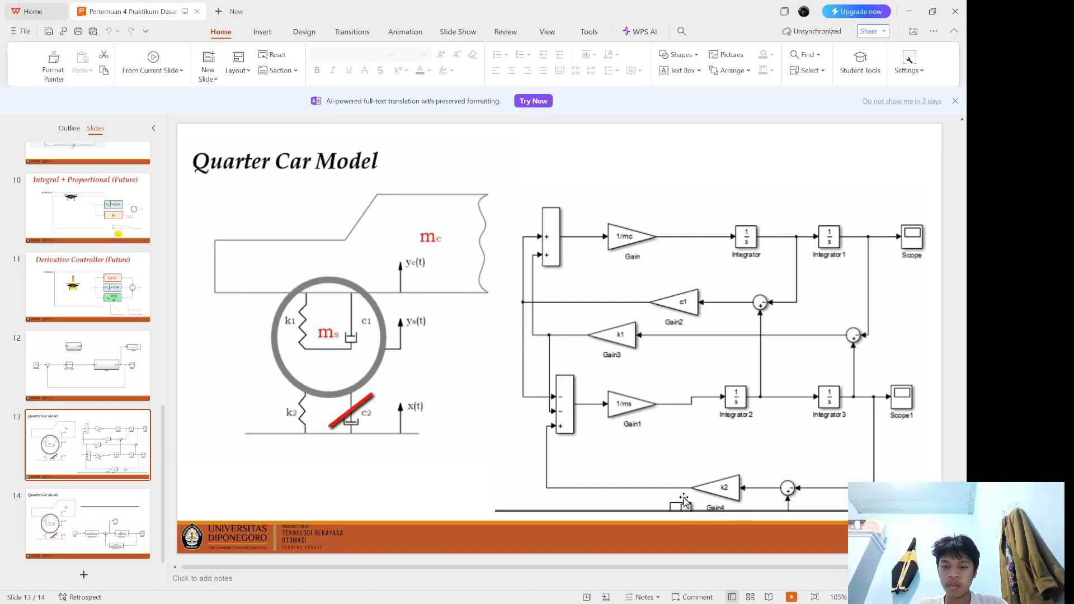
pyautogui.press('XF86Calculator')
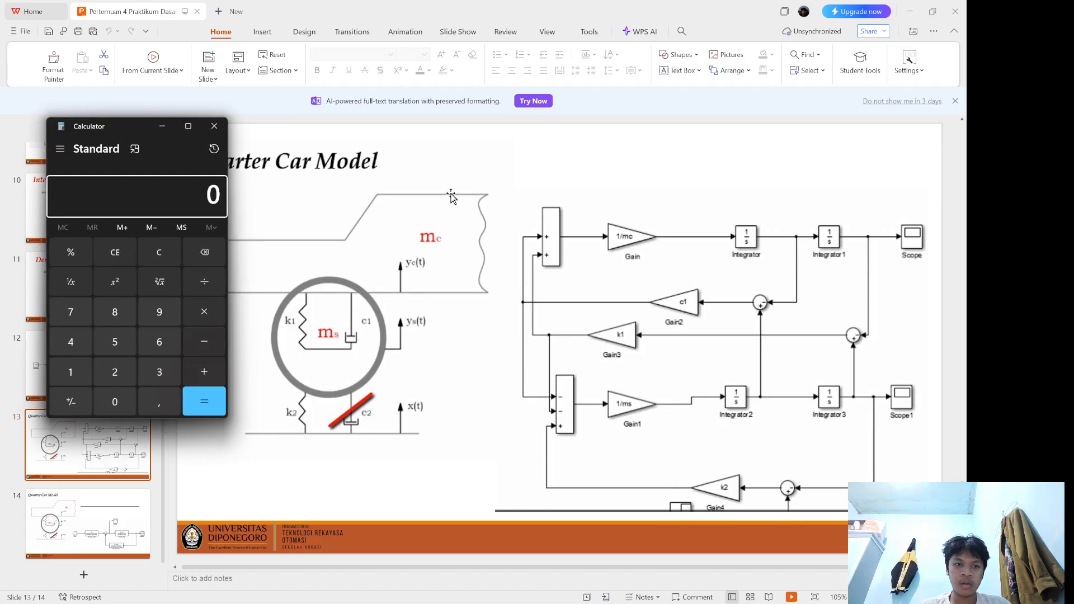
pyautogui.click(215, 127)
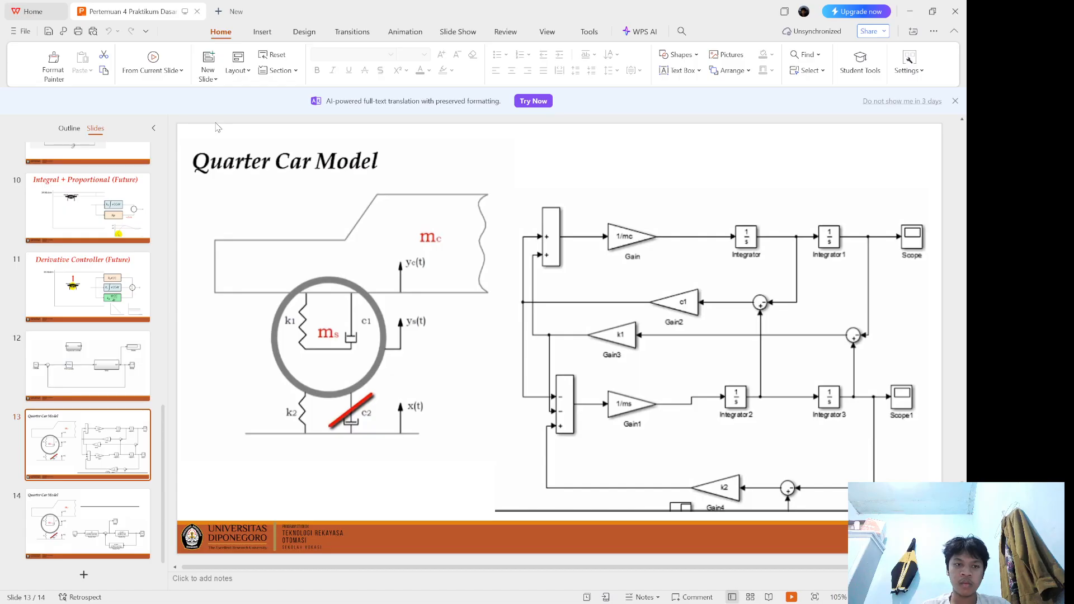
pyautogui.hotkey('alt', 'Tab')
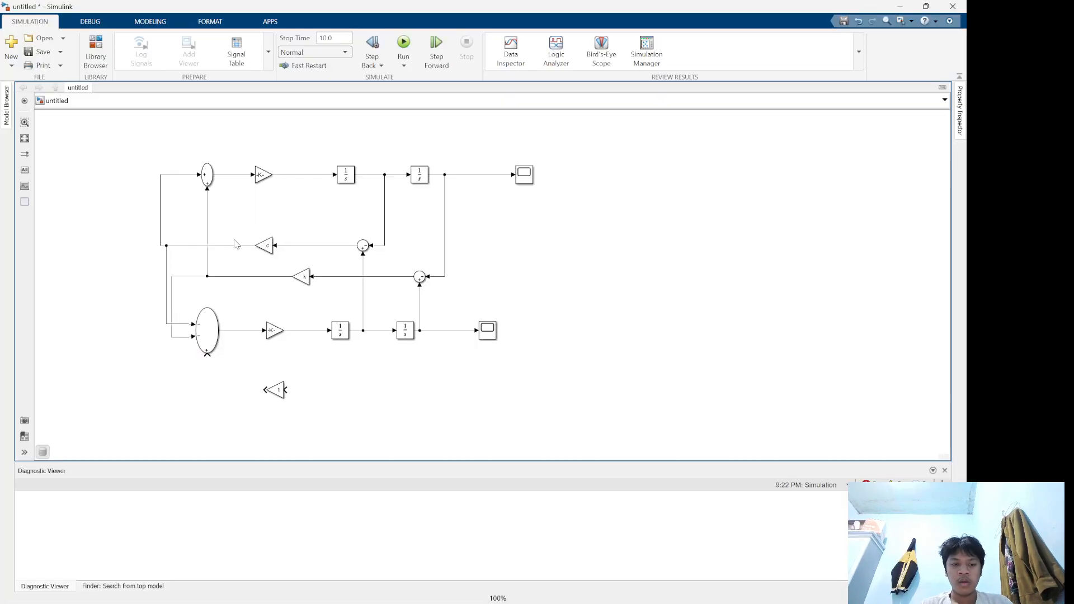
pyautogui.doubleClick(357, 375)
pyautogui.write('sum')
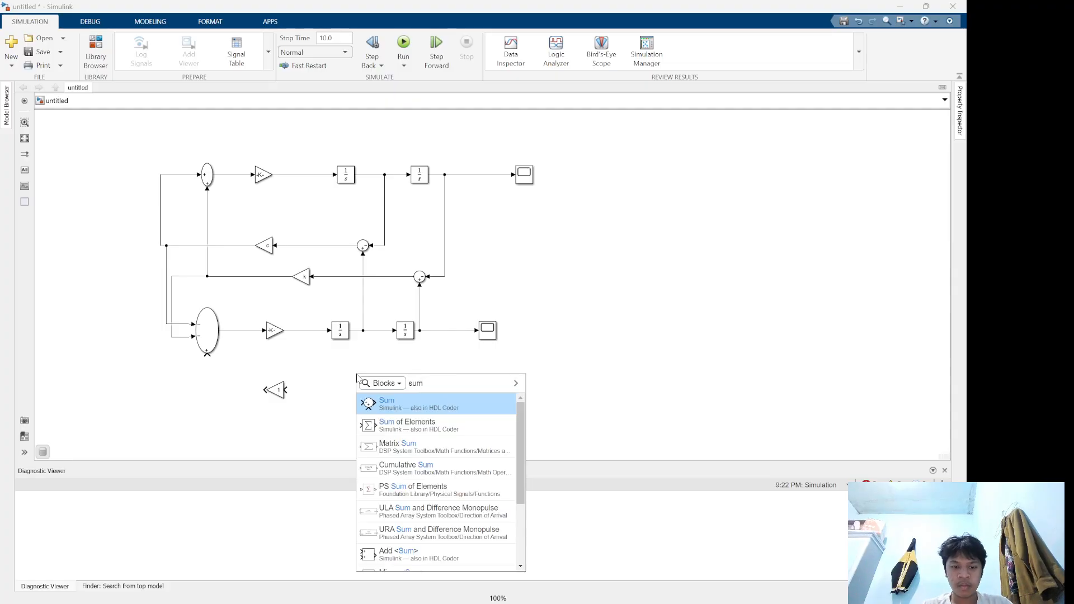
pyautogui.press('Return')
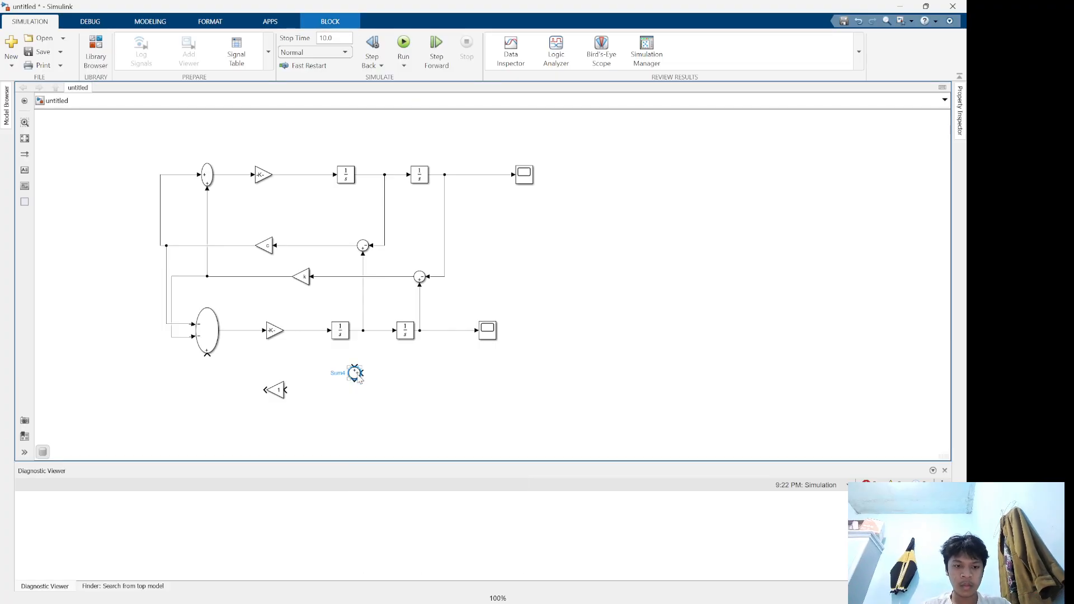
pyautogui.click(384, 395)
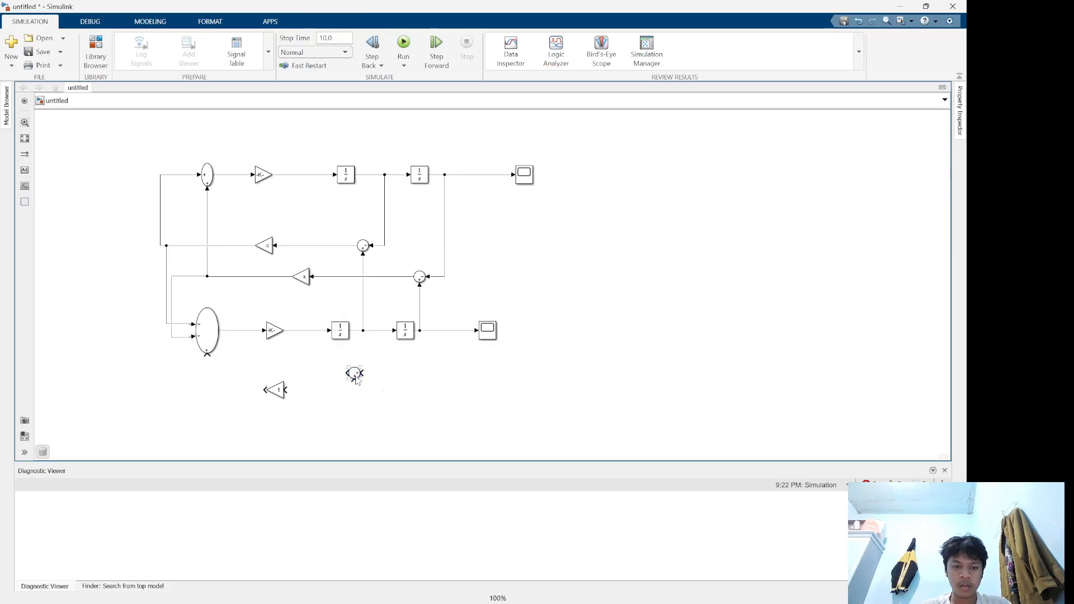
pyautogui.moveTo(354, 373); pyautogui.dragTo(355, 390)
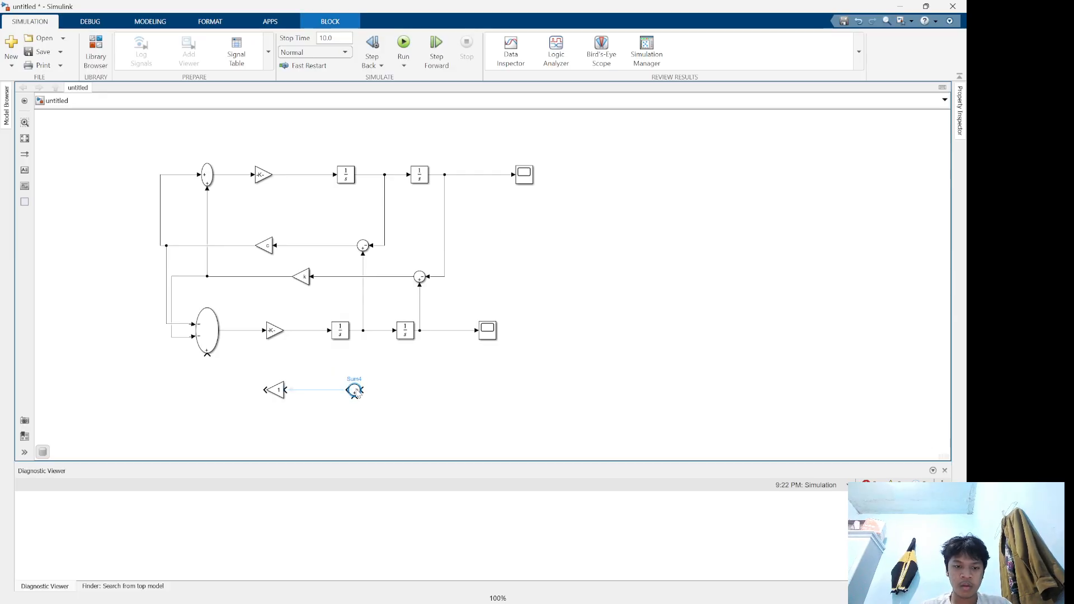
# Set the new Sum block's list of signs to |+-
pyautogui.doubleClick(354, 390)
pyautogui.doubleClick(403, 399)
pyautogui.click(402, 398)
pyautogui.press('BackSpace')
pyautogui.write('-')
pyautogui.press('Return')
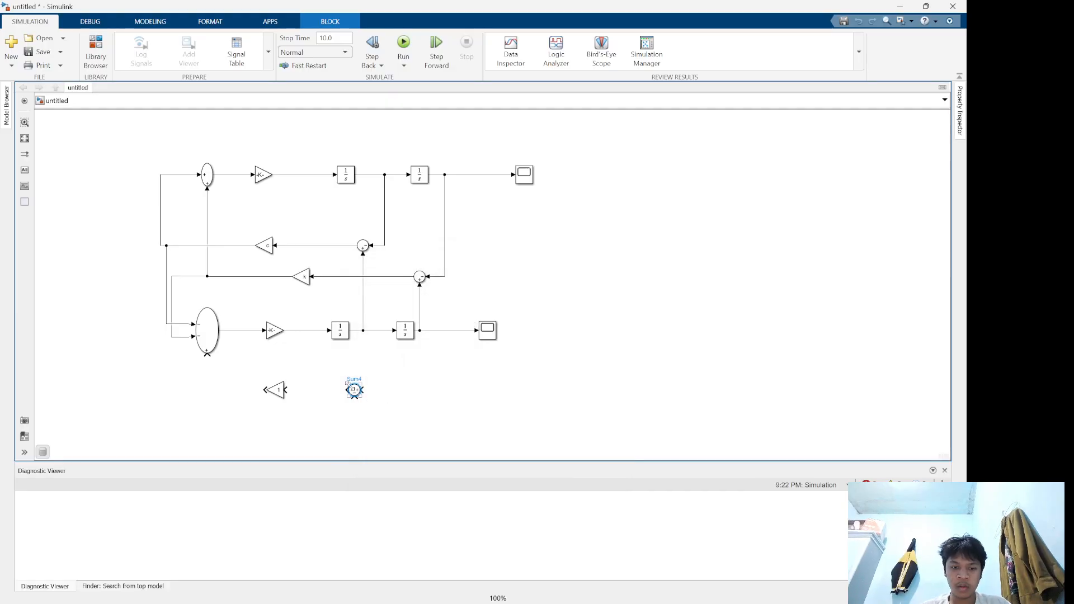
# Revise the new Sum block's list of signs so its first input is negative, keeping two inputs
pyautogui.doubleClick(355, 392)
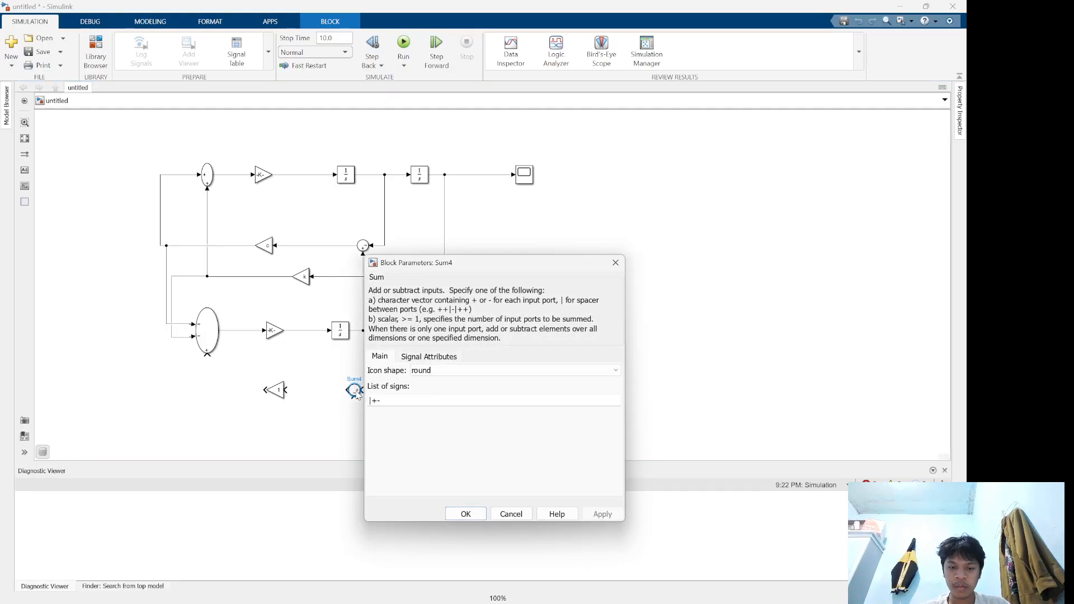
pyautogui.doubleClick(422, 402)
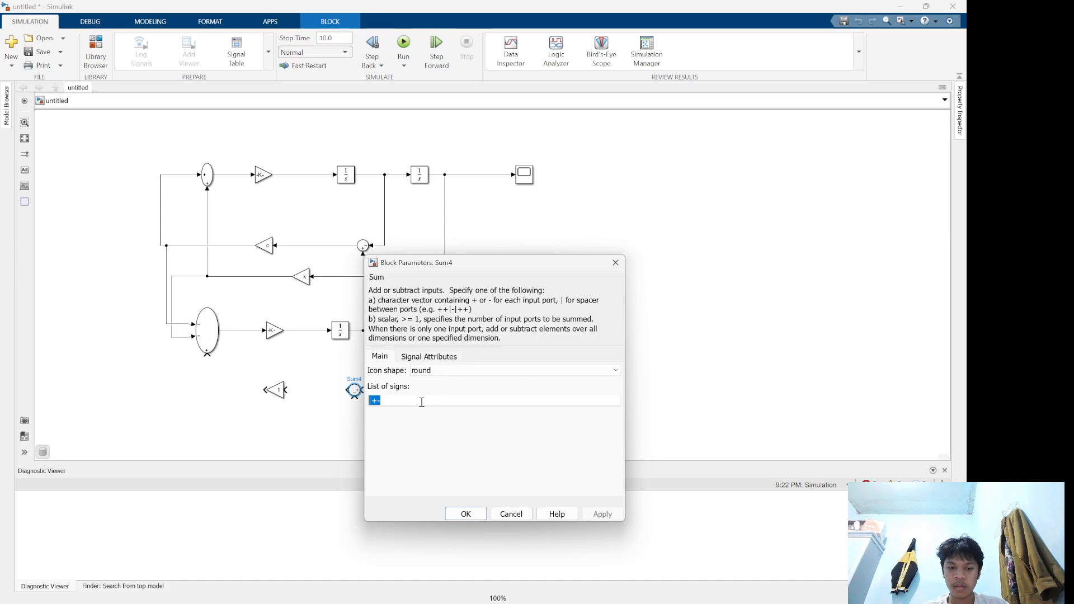
pyautogui.click(422, 402)
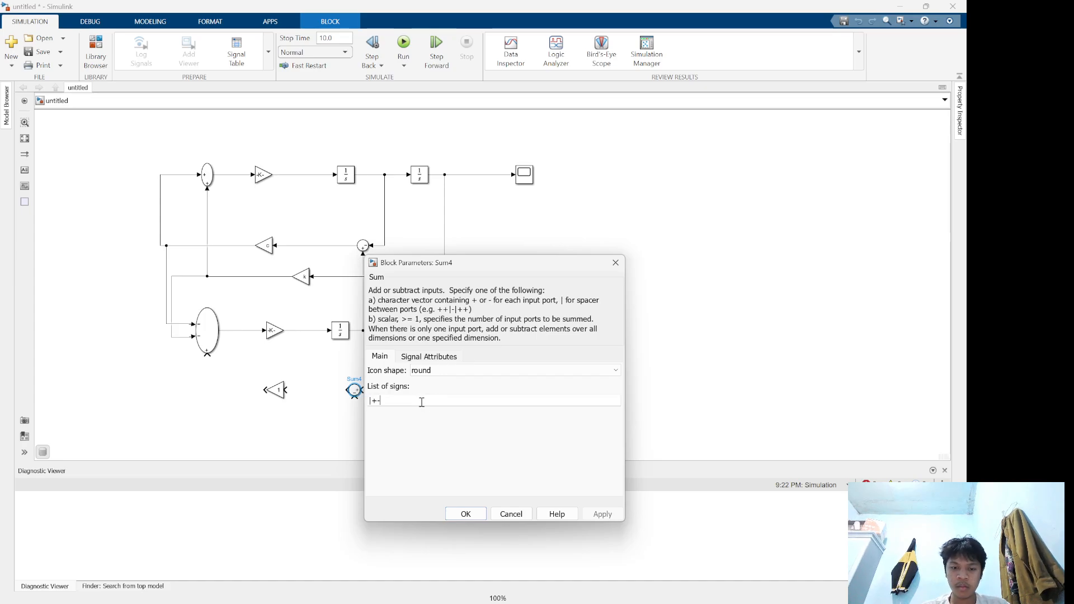
pyautogui.press('BackSpace')
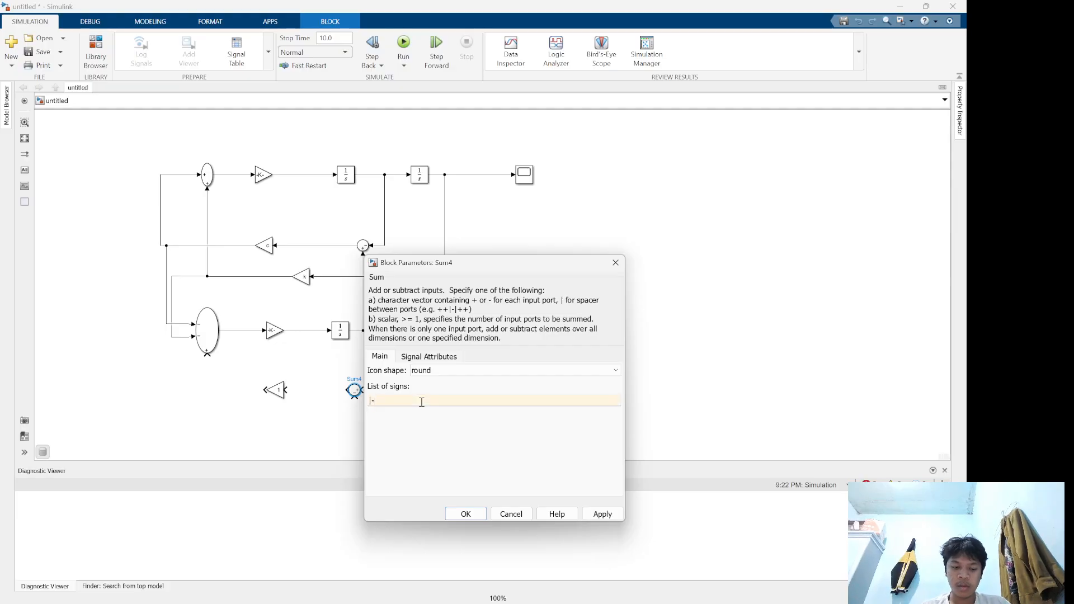
pyautogui.press('Return')
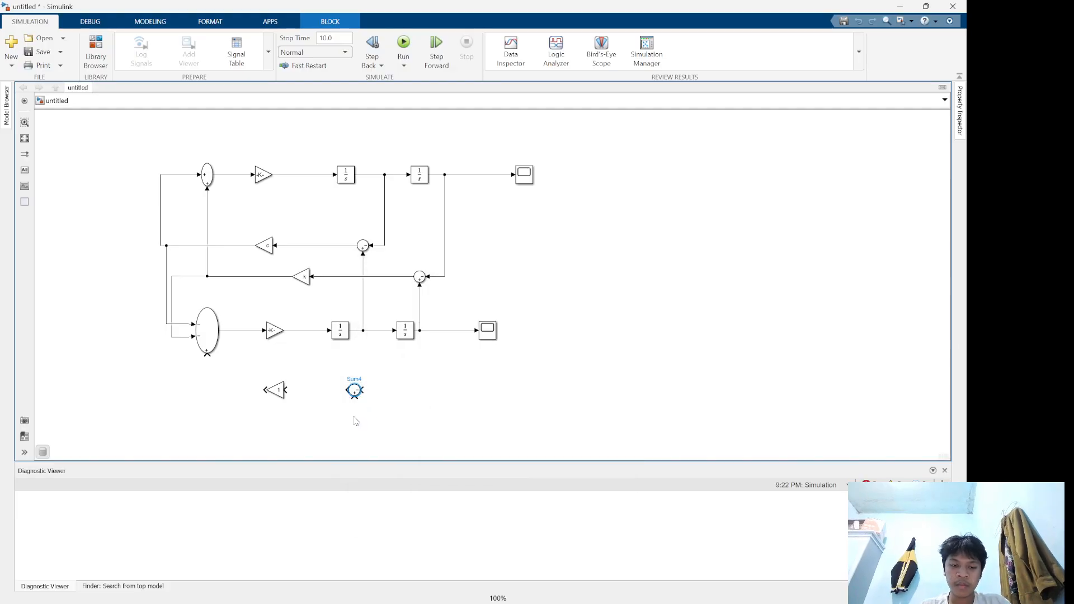
# Add a Step block below the newest Gain and connect its output to the new Sum's lower input
pyautogui.click(356, 420)
pyautogui.doubleClick(429, 414)
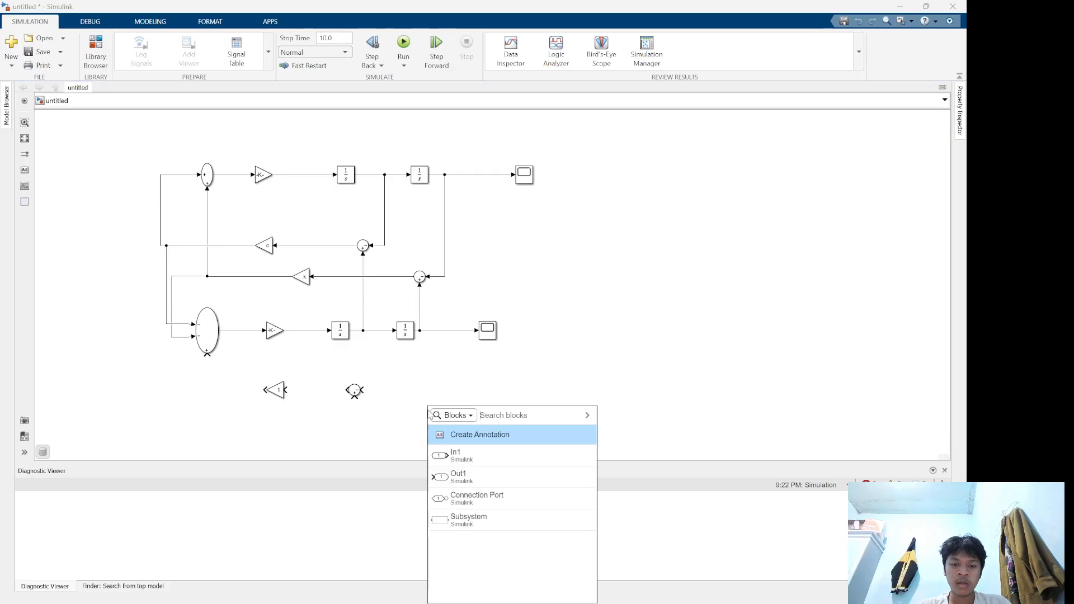
pyautogui.write('se')
pyautogui.press('BackSpace')
pyautogui.write('tep')
pyautogui.press('Return')
pyautogui.moveTo(429, 413)
pyautogui.mouseDown()
pyautogui.moveTo(273, 432)
pyautogui.moveTo(354, 404)
pyautogui.mouseUp()
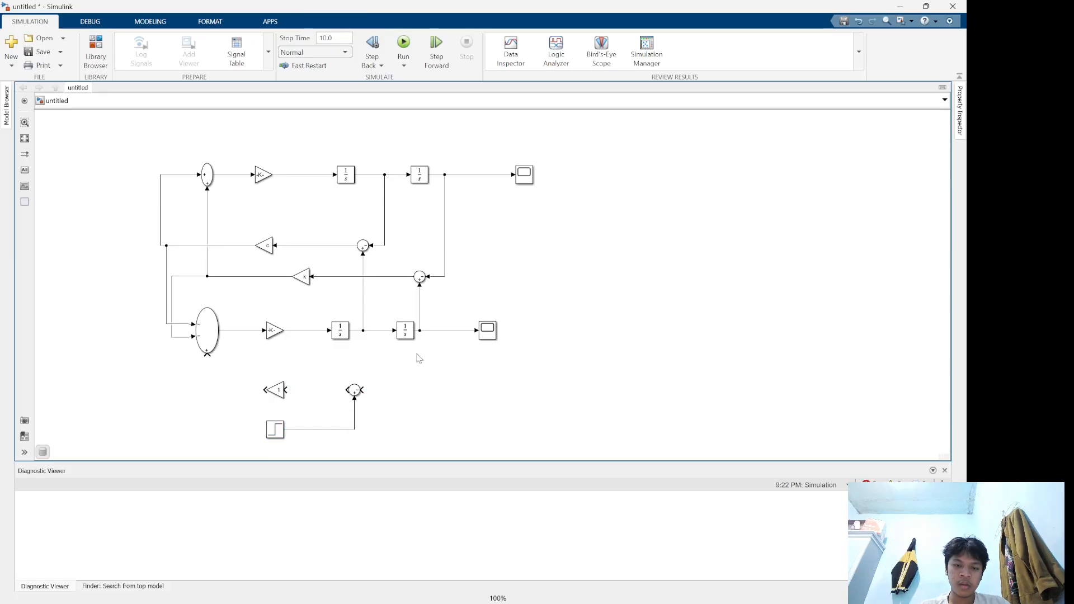
# Branch the lower second Integrator's output to the new Sum's open right-hand input
pyautogui.click(433, 330)
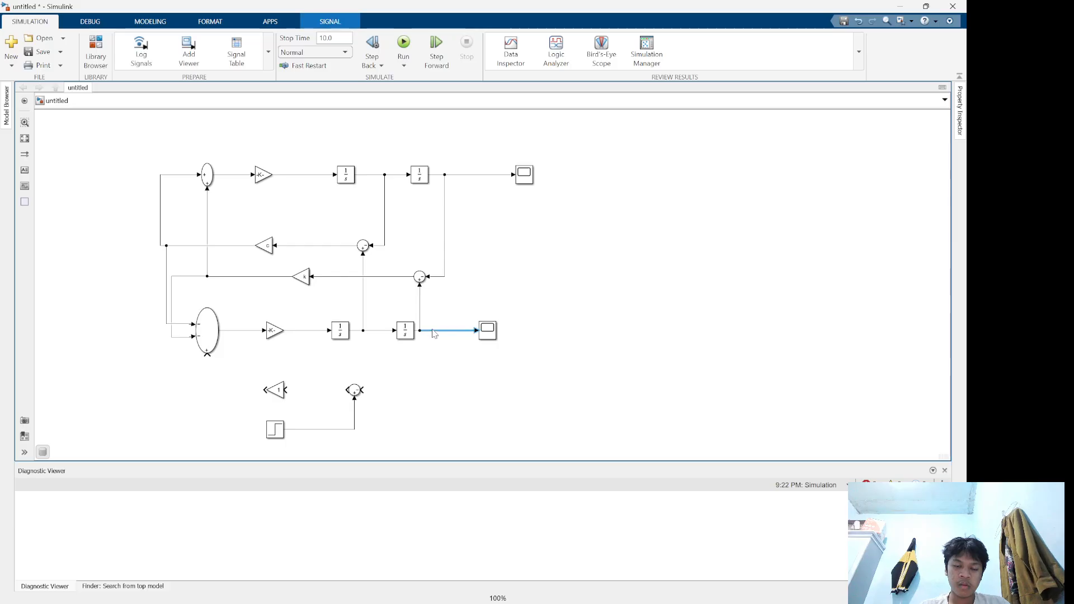
pyautogui.click(434, 339)
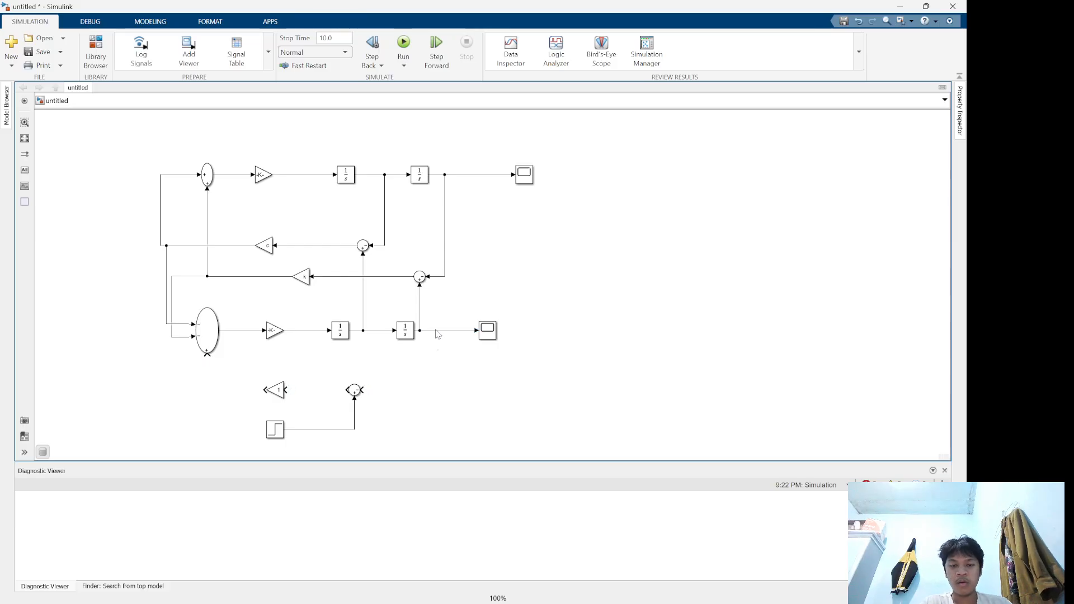
pyautogui.moveTo(431, 330); pyautogui.dragTo(356, 389)
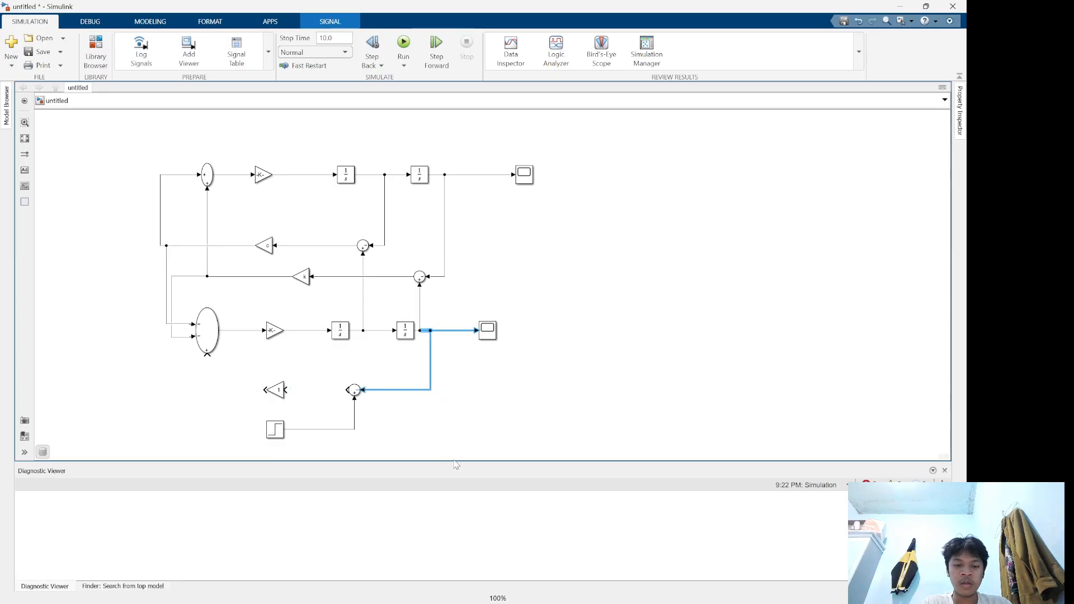
# Connect the bottom Sum block's output to the input of the newest Gain block, following the Quarter Car Model slide
pyautogui.hotkey('alt', 'Tab')
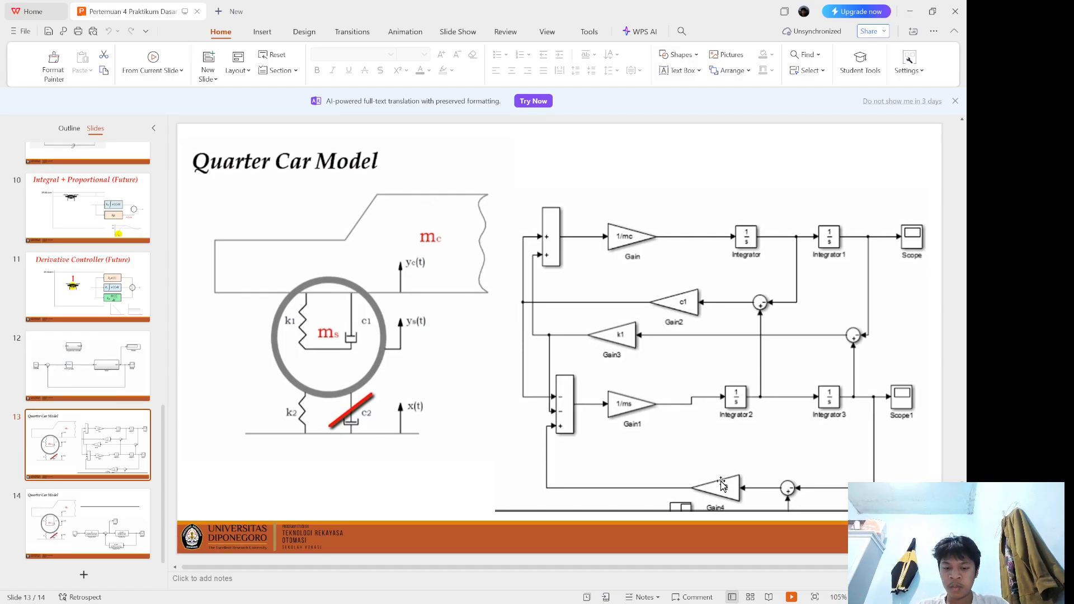
pyautogui.hotkey('alt', 'Tab')
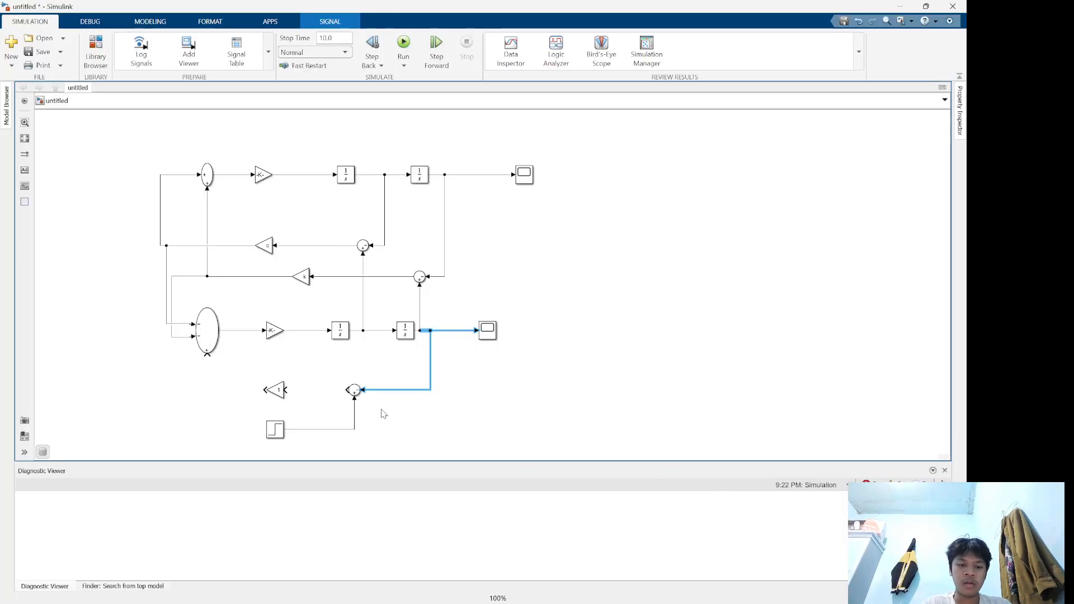
pyautogui.moveTo(346, 390); pyautogui.dragTo(288, 391)
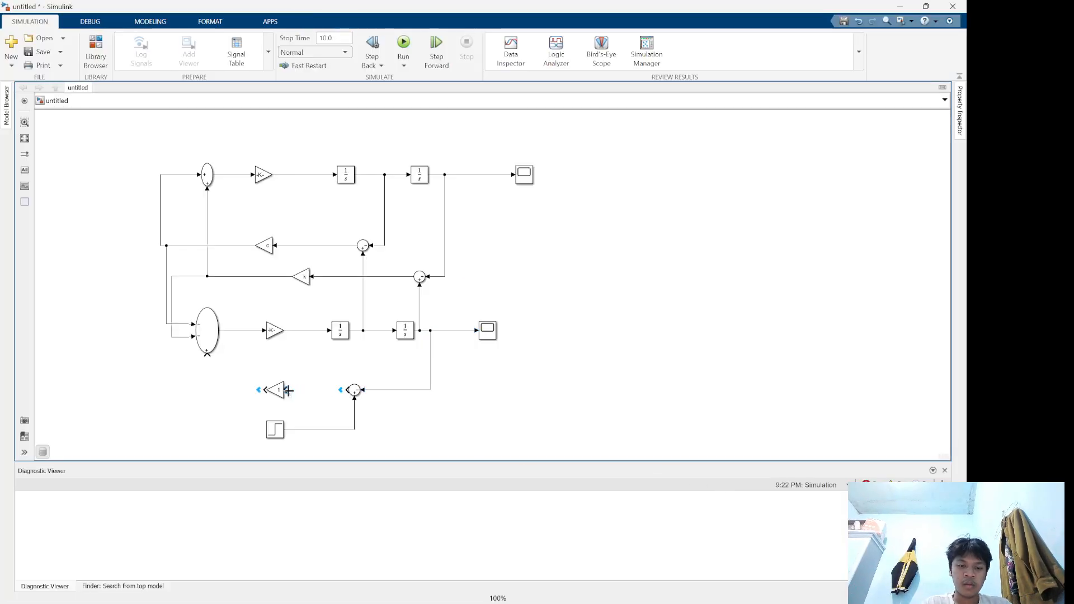
pyautogui.click(339, 391)
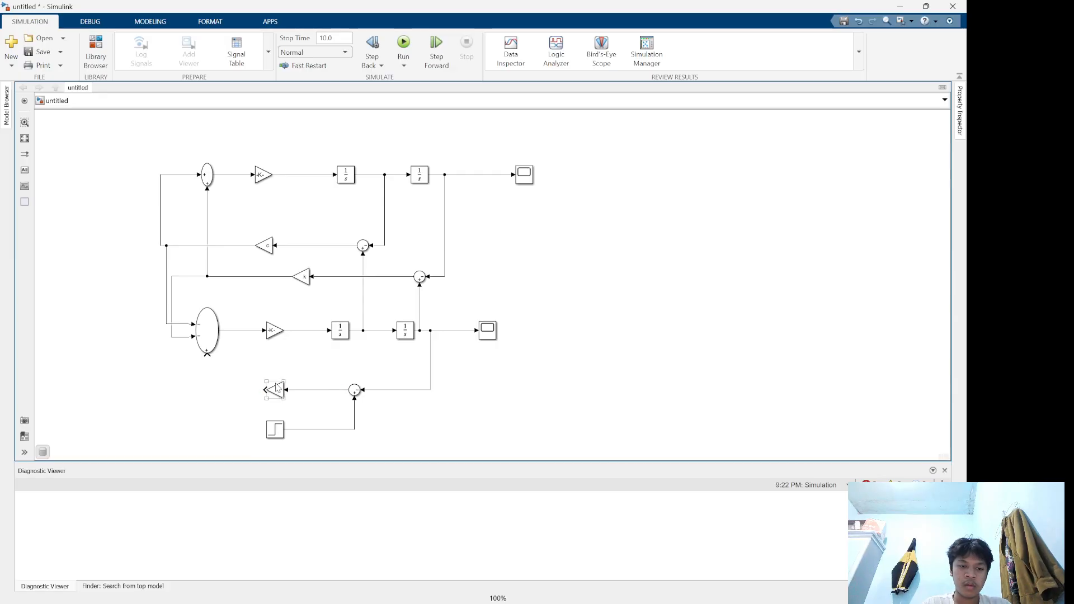
# Create a model workspace variable for the newest Gain's gain, trying the name k and then using v
pyautogui.doubleClick(276, 390)
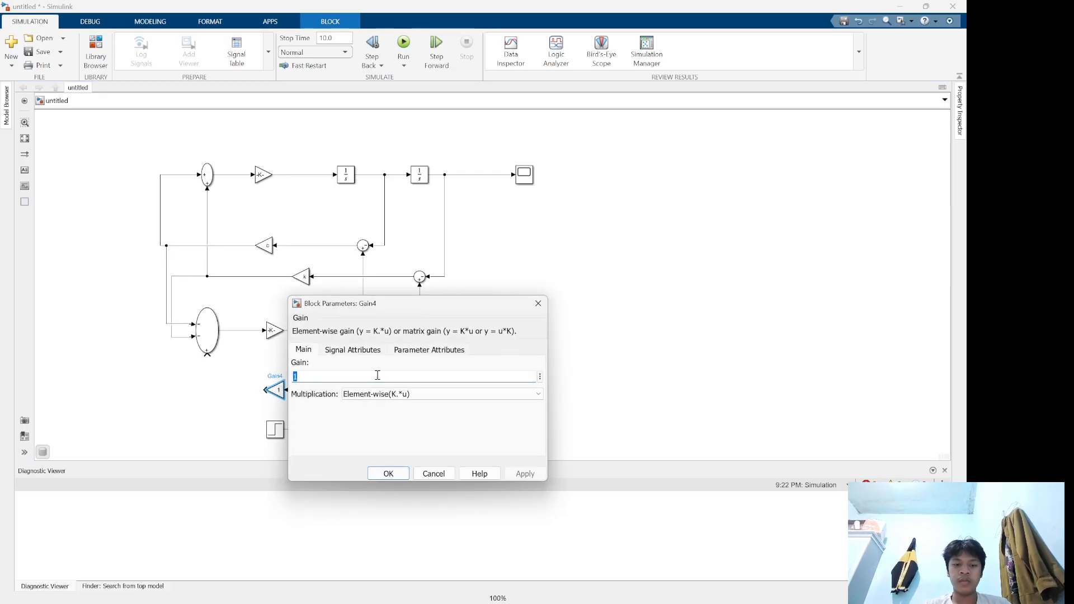
pyautogui.click(541, 380)
pyautogui.click(541, 380)
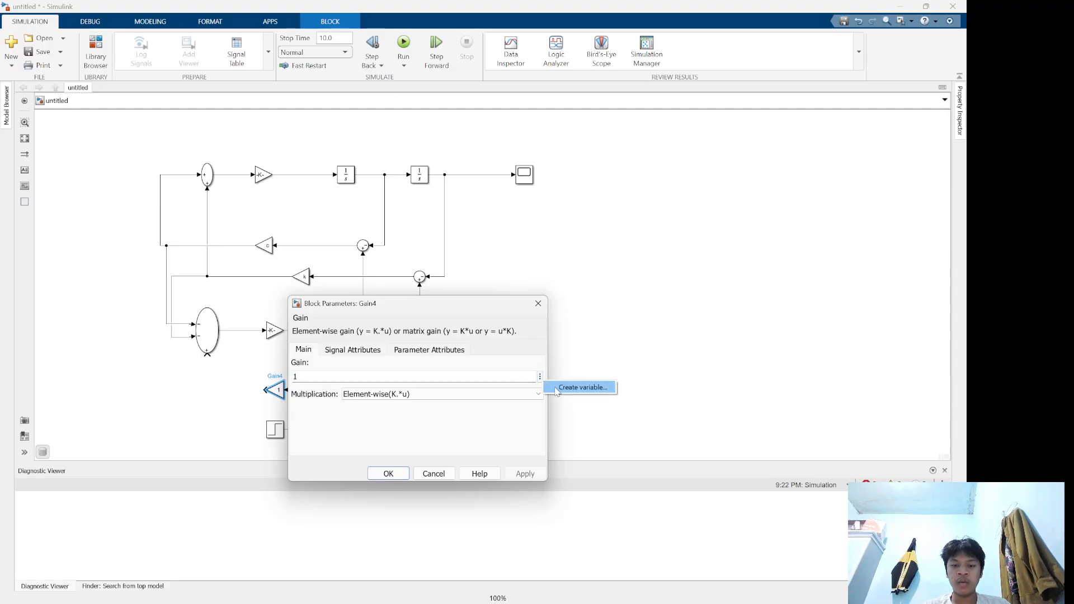
pyautogui.click(559, 388)
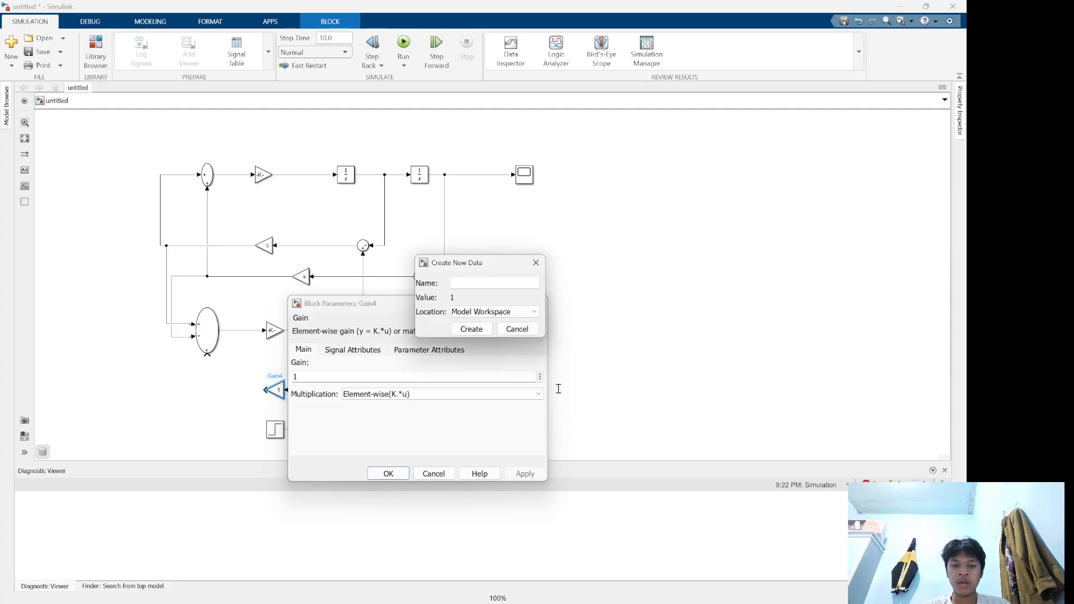
pyautogui.click(469, 284)
pyautogui.write('k')
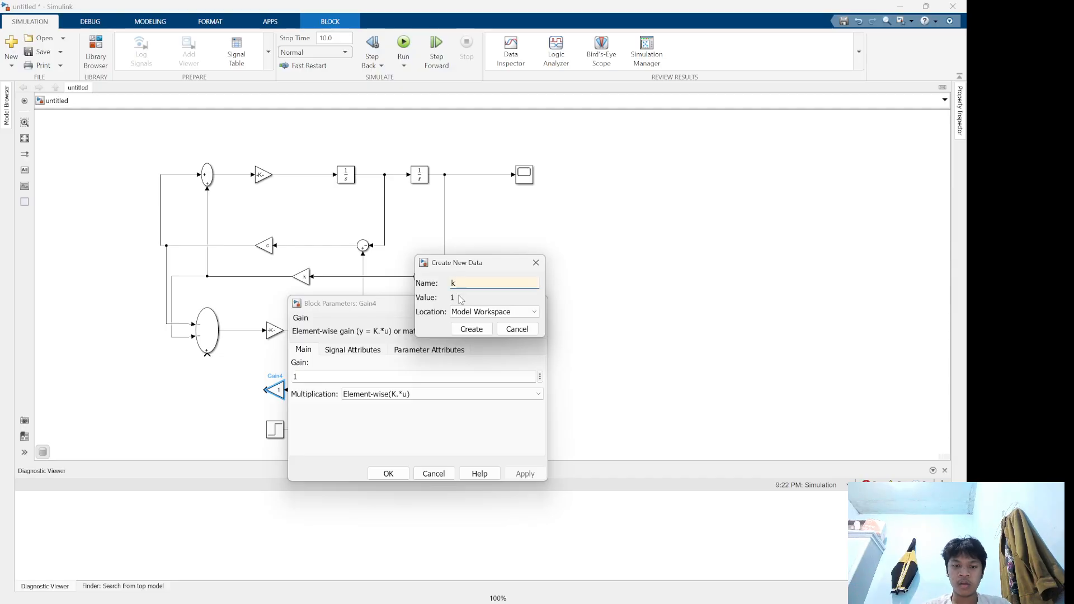
pyautogui.click(471, 329)
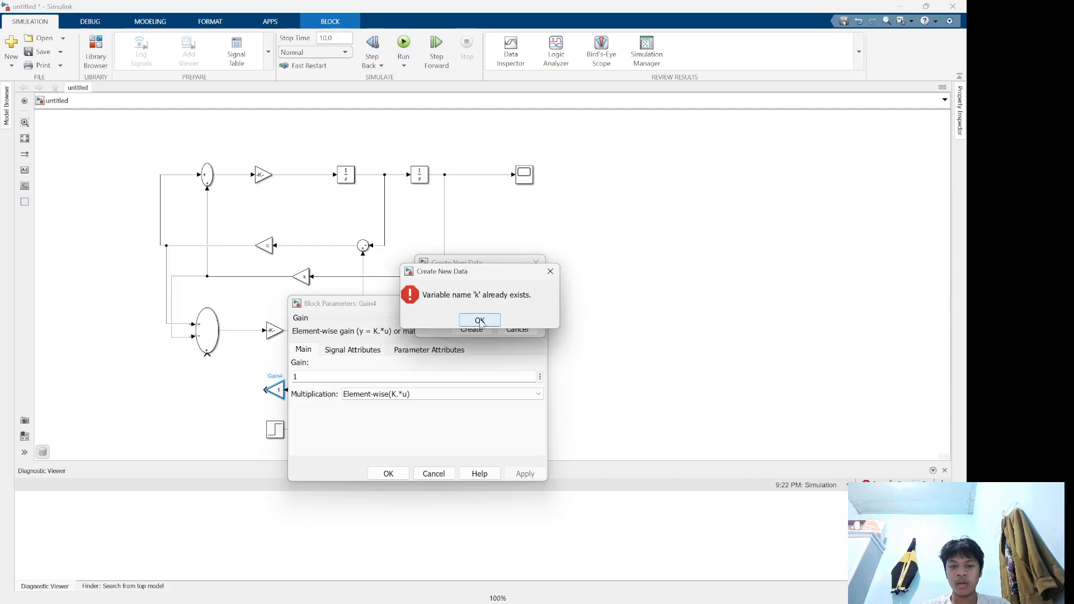
pyautogui.click(480, 320)
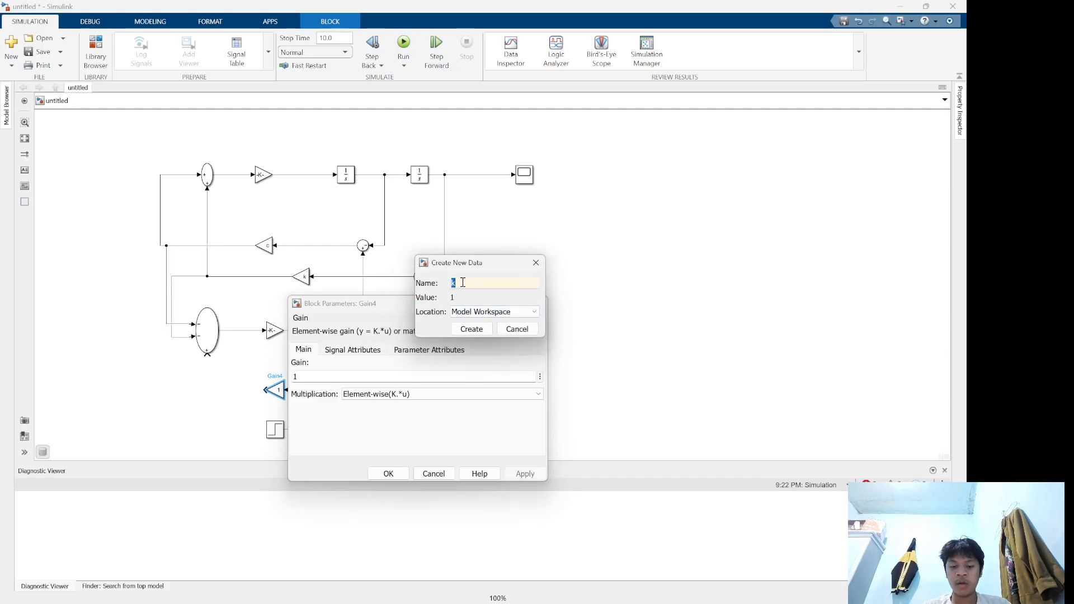
pyautogui.write('v')
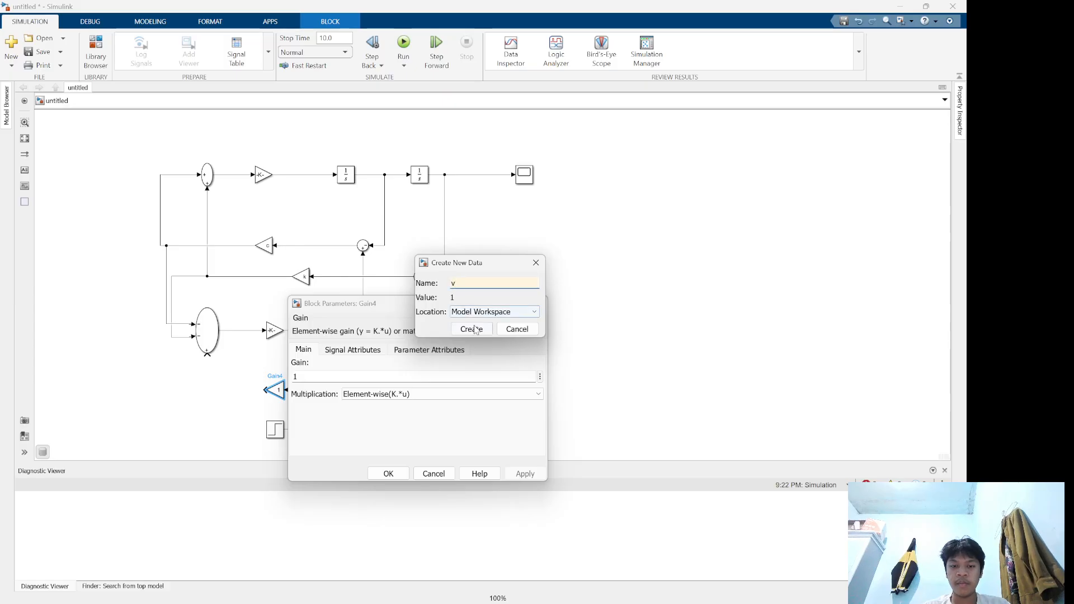
pyautogui.click(474, 329)
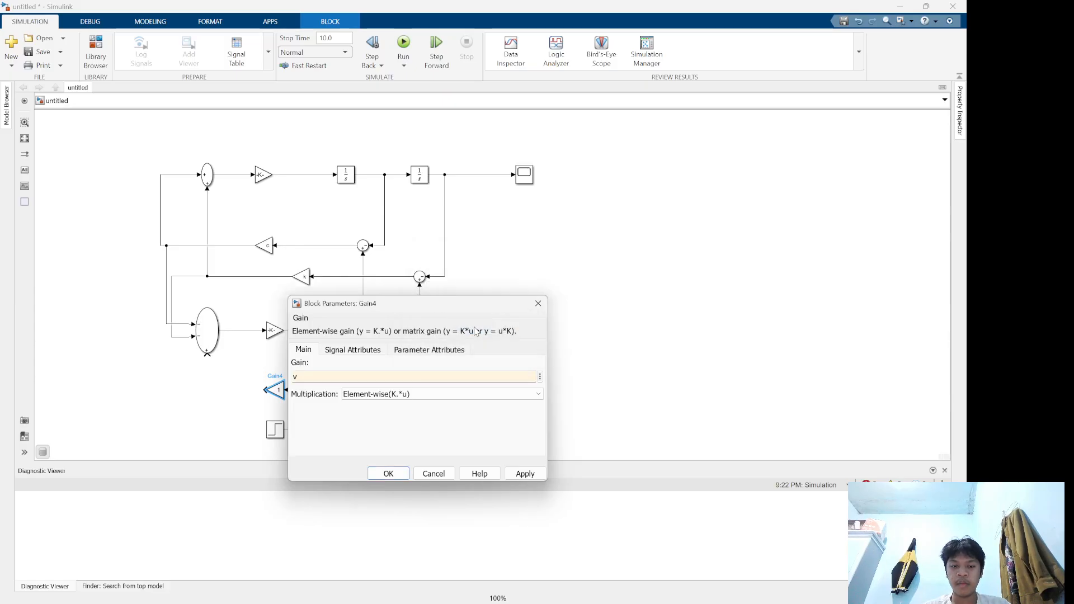
# Try v2 as the newest Gain's gain, then set it back to v
pyautogui.doubleClick(317, 376)
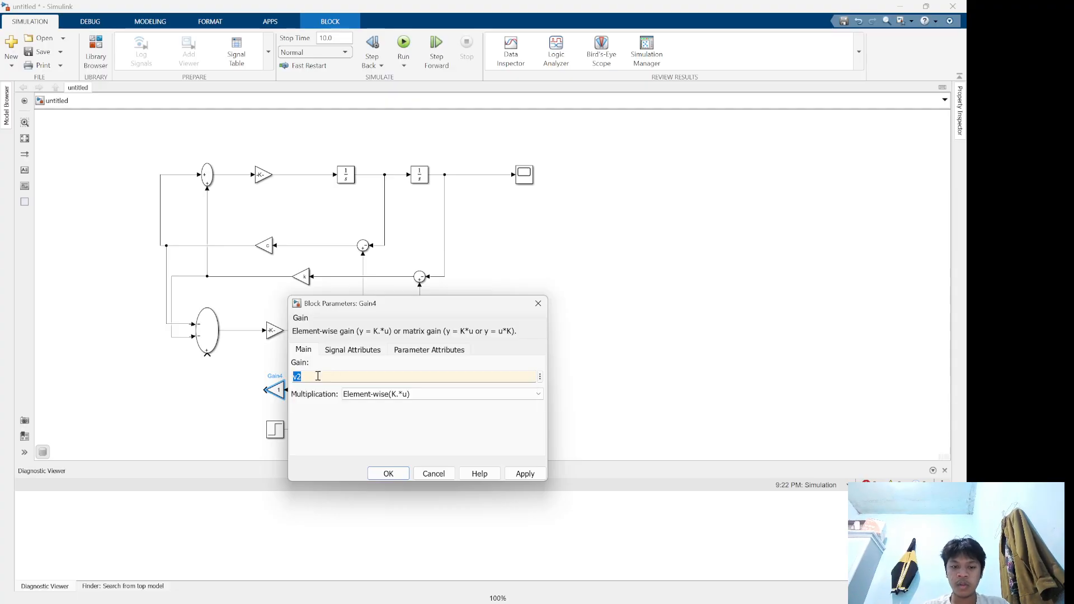
pyautogui.click(395, 473)
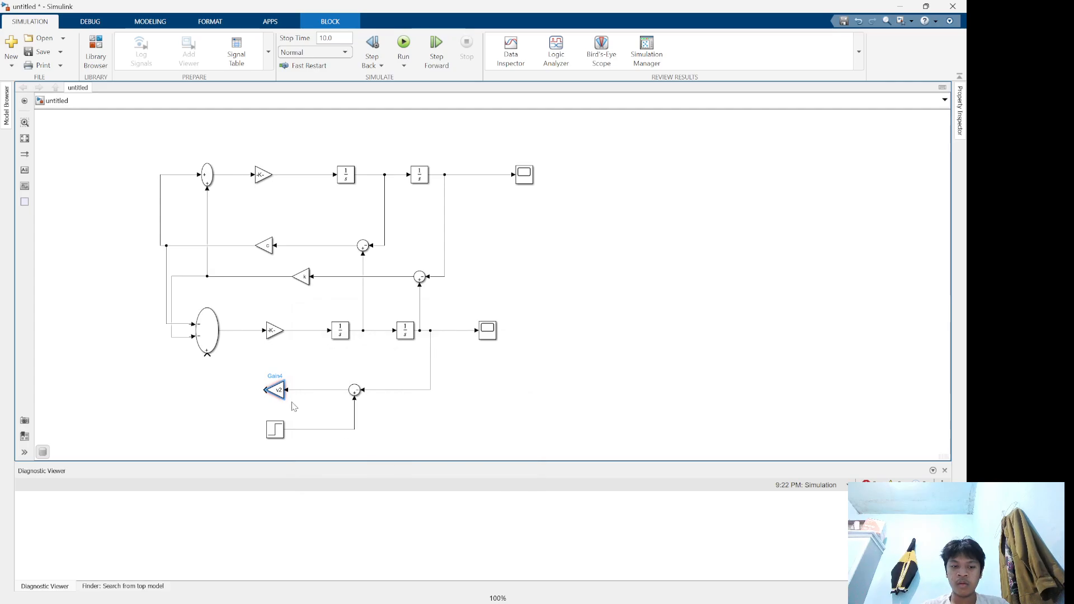
pyautogui.doubleClick(274, 390)
pyautogui.press('BackSpace')
pyautogui.write('v')
pyautogui.press('Return')
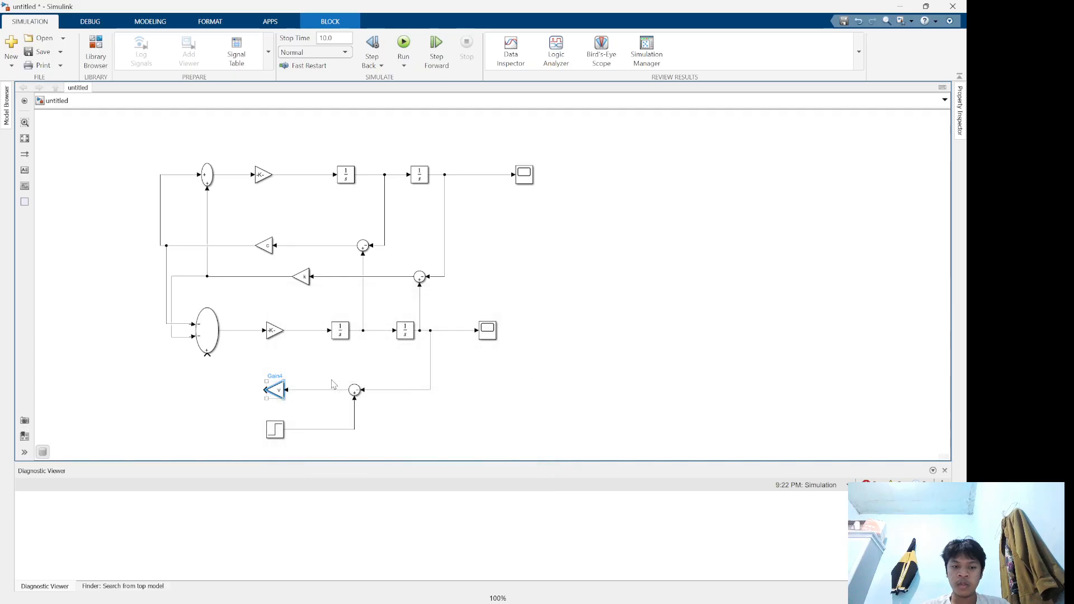
# Set the model workspace variable v to 1 and connect the newest Gain's output to the large Sum's lower input
pyautogui.doubleClick(278, 390)
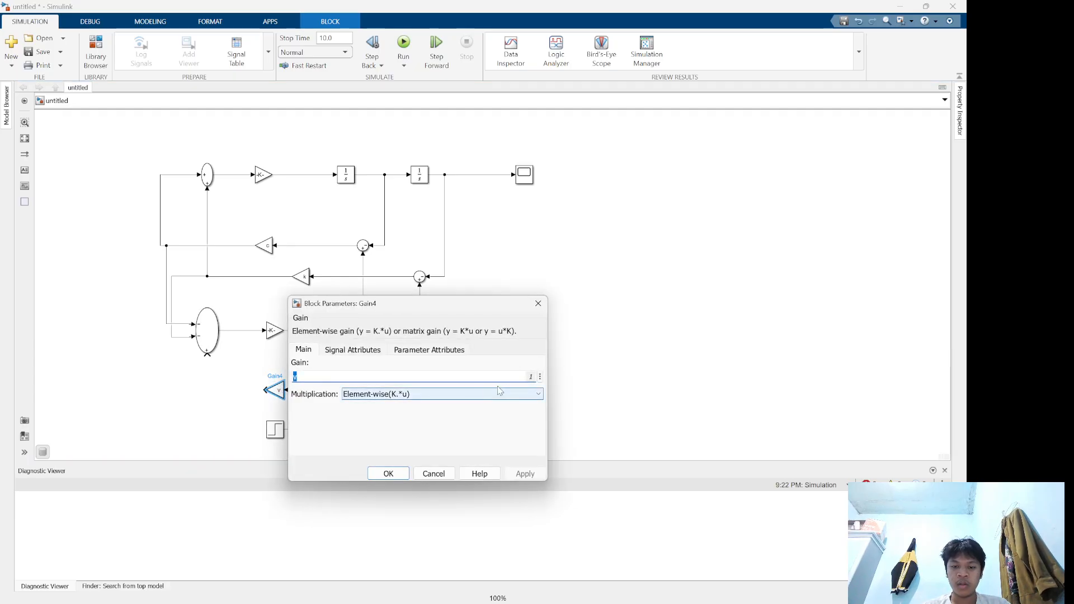
pyautogui.click(540, 377)
pyautogui.moveTo(563, 387)
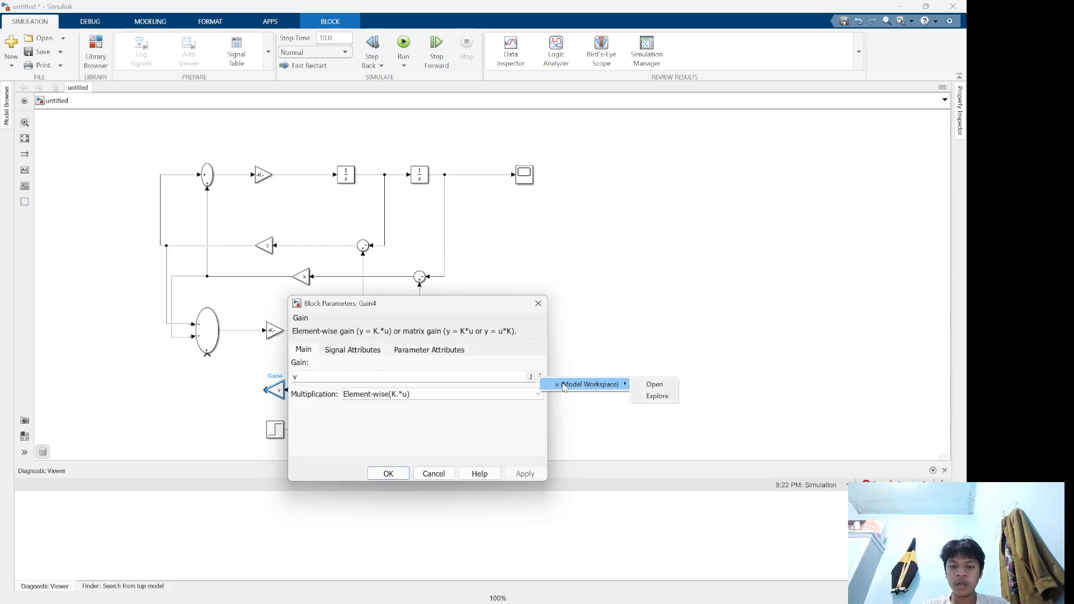
pyautogui.click(664, 384)
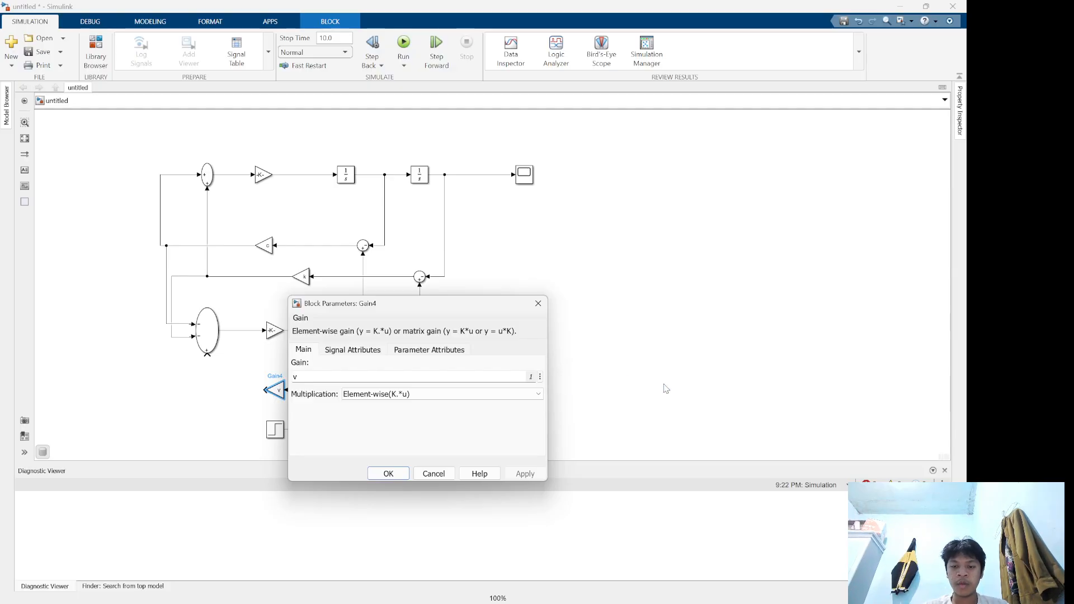
pyautogui.doubleClick(473, 258)
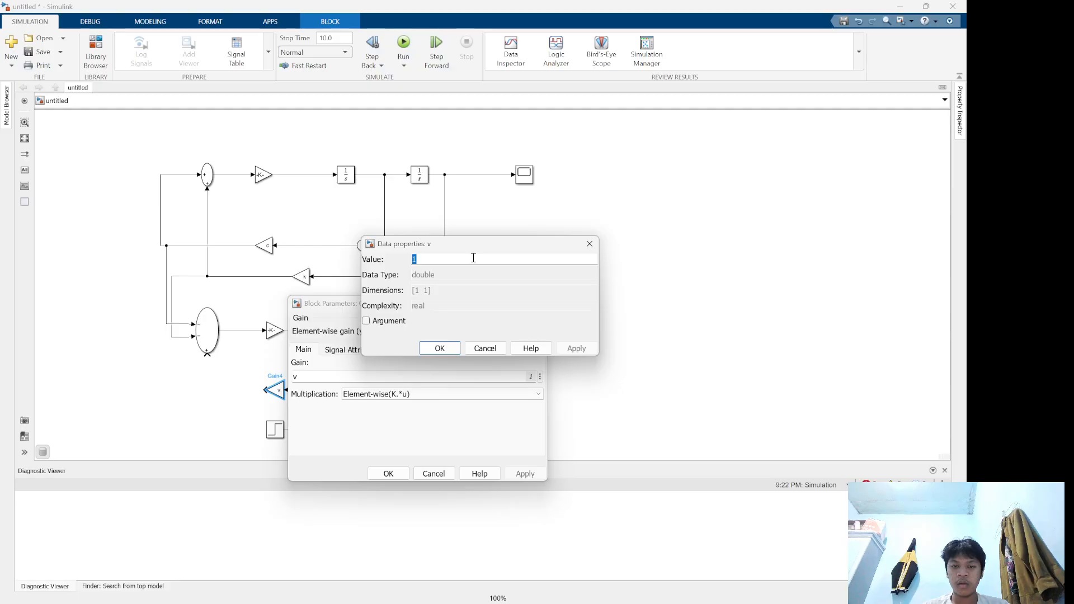
pyautogui.write('1')
pyautogui.press('Return')
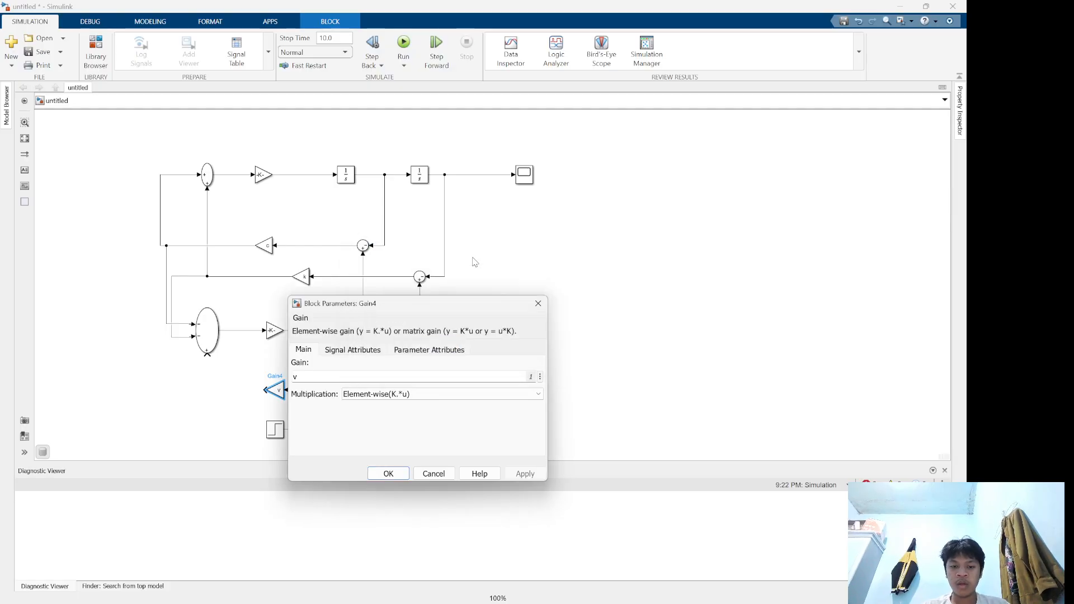
pyautogui.press('Return')
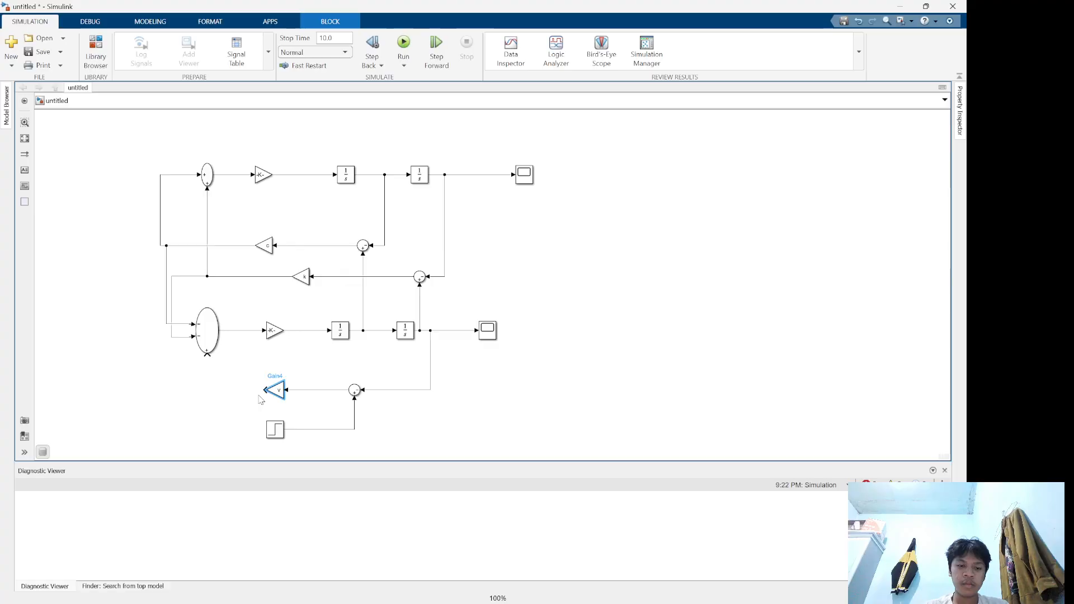
pyautogui.moveTo(263, 390); pyautogui.dragTo(207, 364)
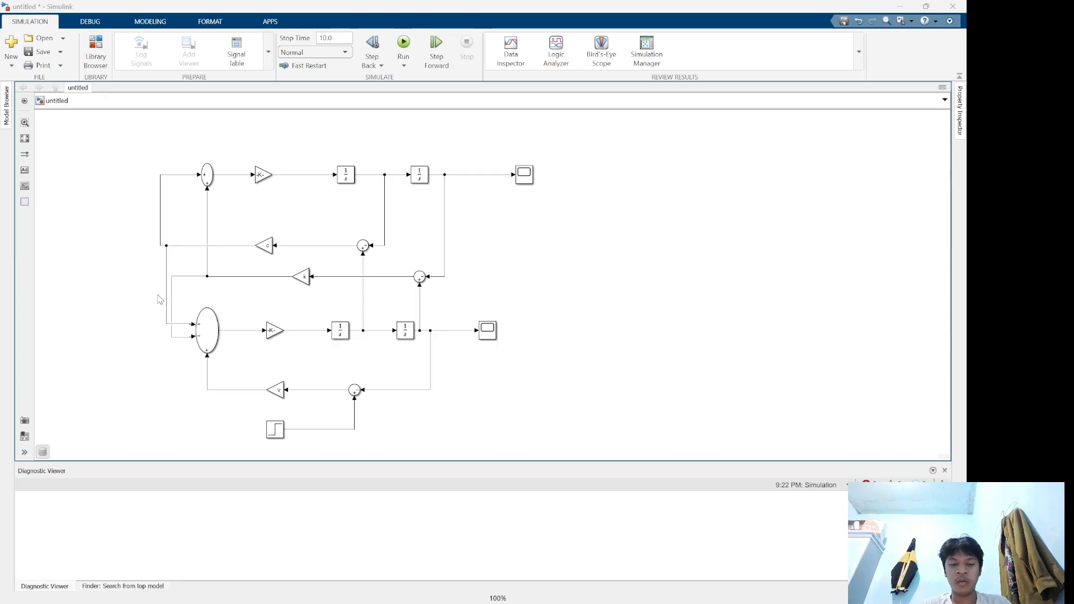
# Review the lecture slides from the assignment outline through to the Quarter Car Model diagram
pyautogui.hotkey('alt', 'Tab')
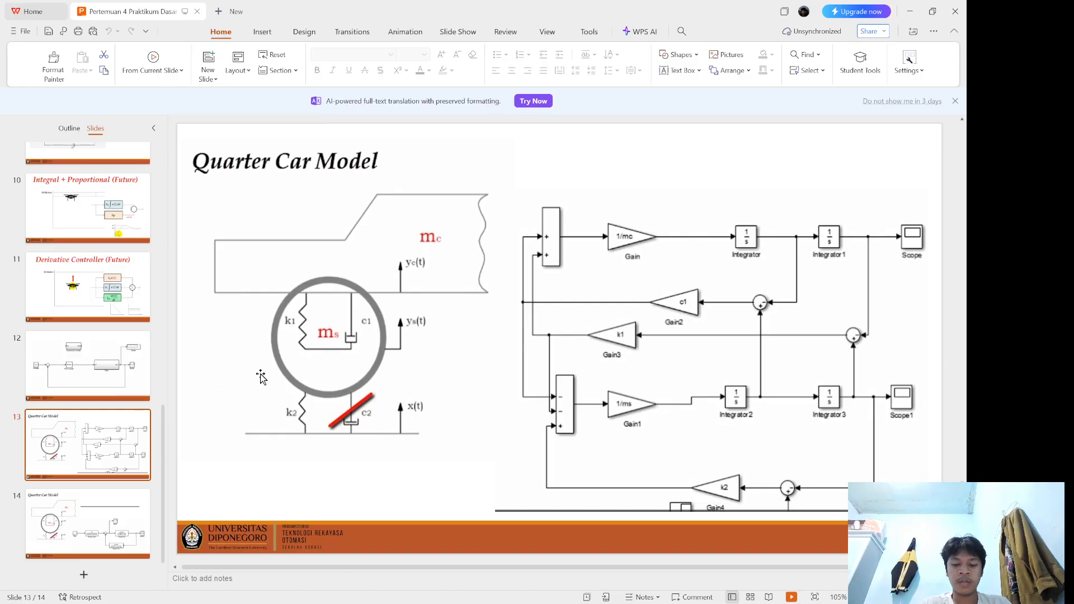
pyautogui.scroll(6, 261, 378)
pyautogui.scroll(4, 260, 378)
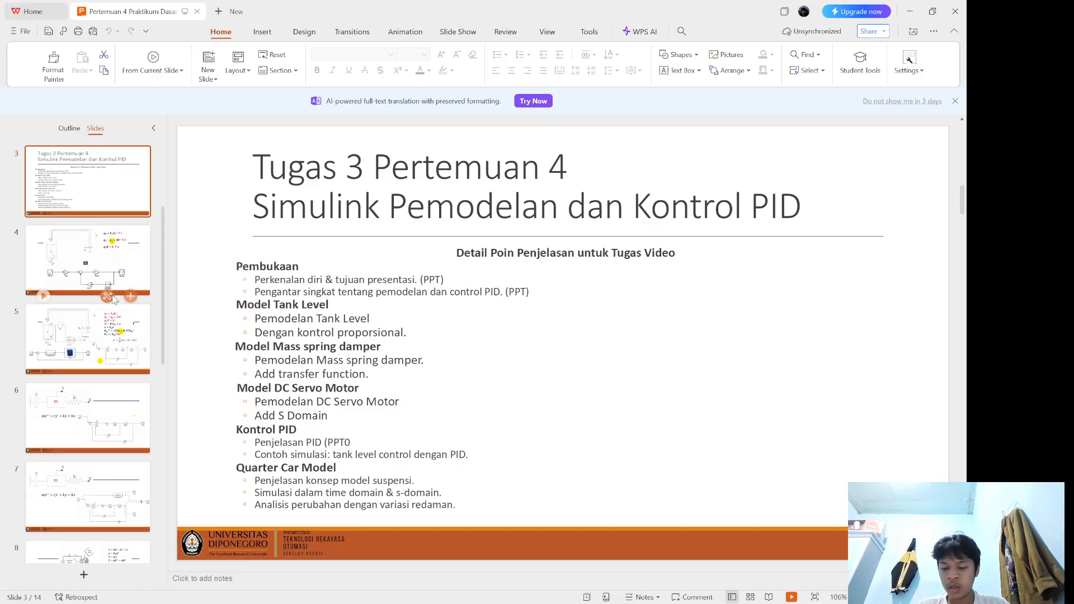
pyautogui.press('Down')
pyautogui.press('Down')
pyautogui.press('Down')
pyautogui.press('Down')
pyautogui.press('Down')
pyautogui.press('Down')
pyautogui.press('Down')
pyautogui.press('Down')
pyautogui.press('Down')
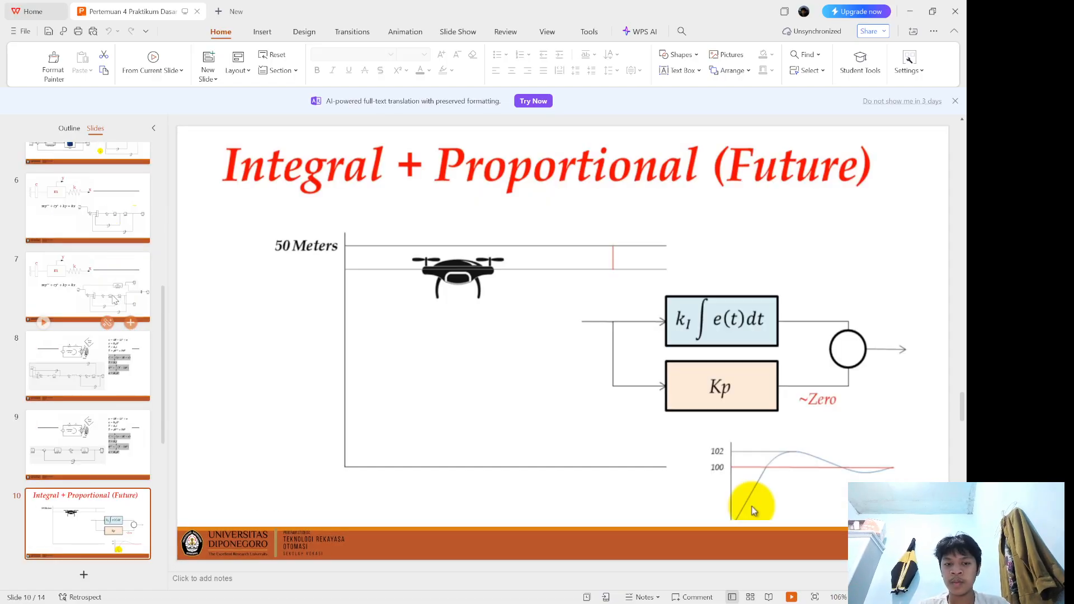
pyautogui.press('Down')
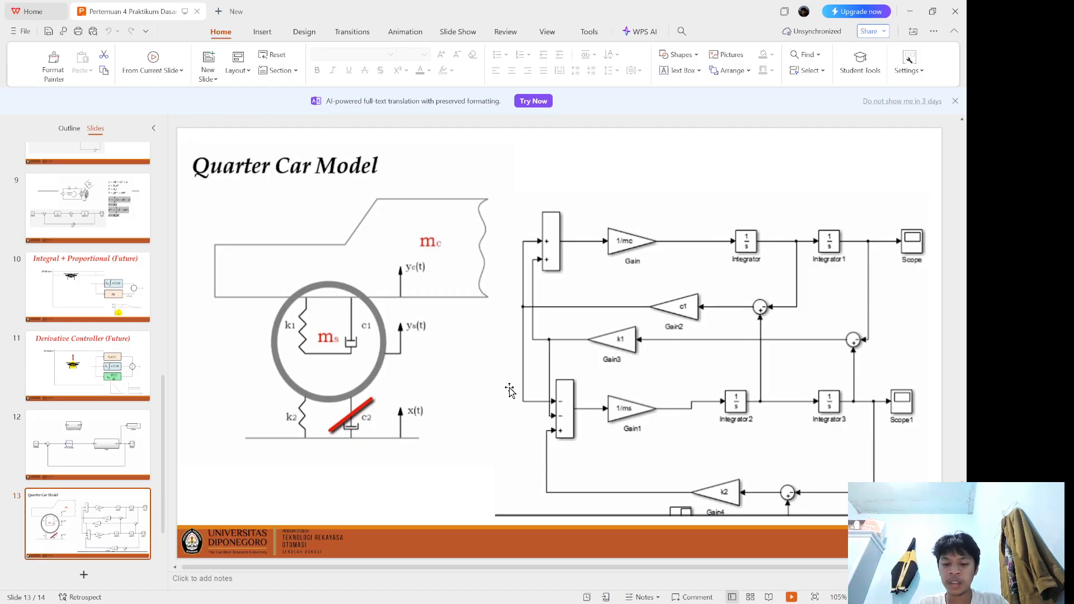
# Switch back to Simulink, run the Quarter Car Model simulation and open the lower Scope's plot
pyautogui.hotkey('alt', 'Tab')
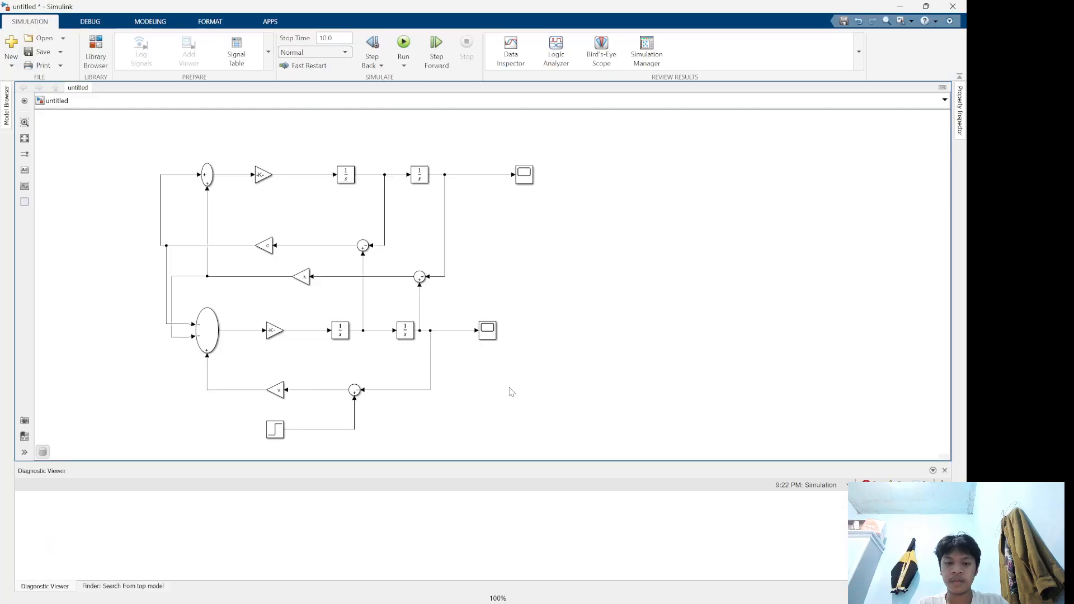
pyautogui.click(403, 45)
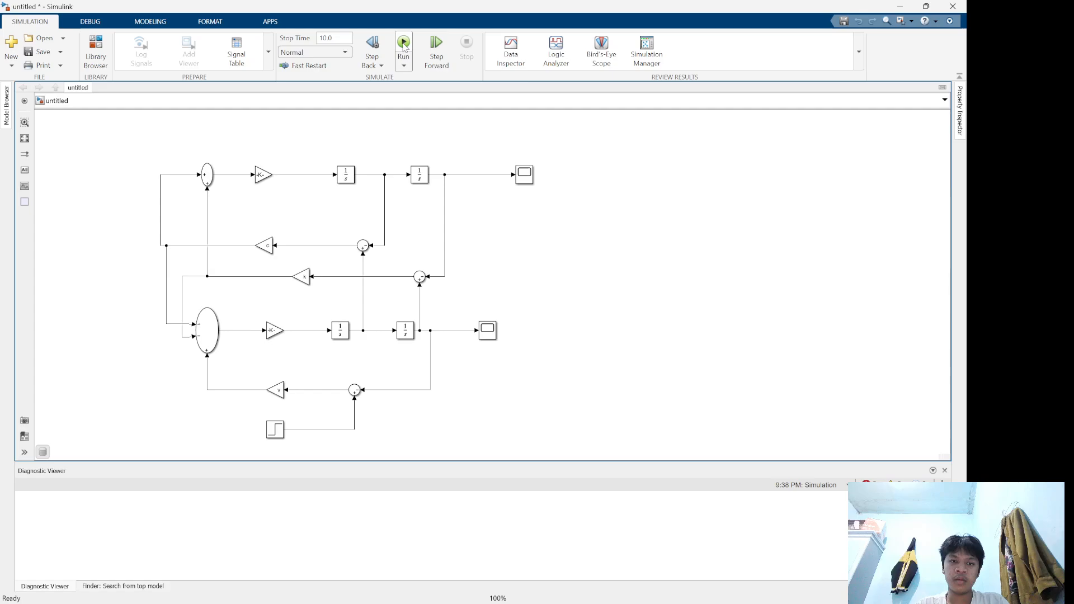
pyautogui.click(491, 333)
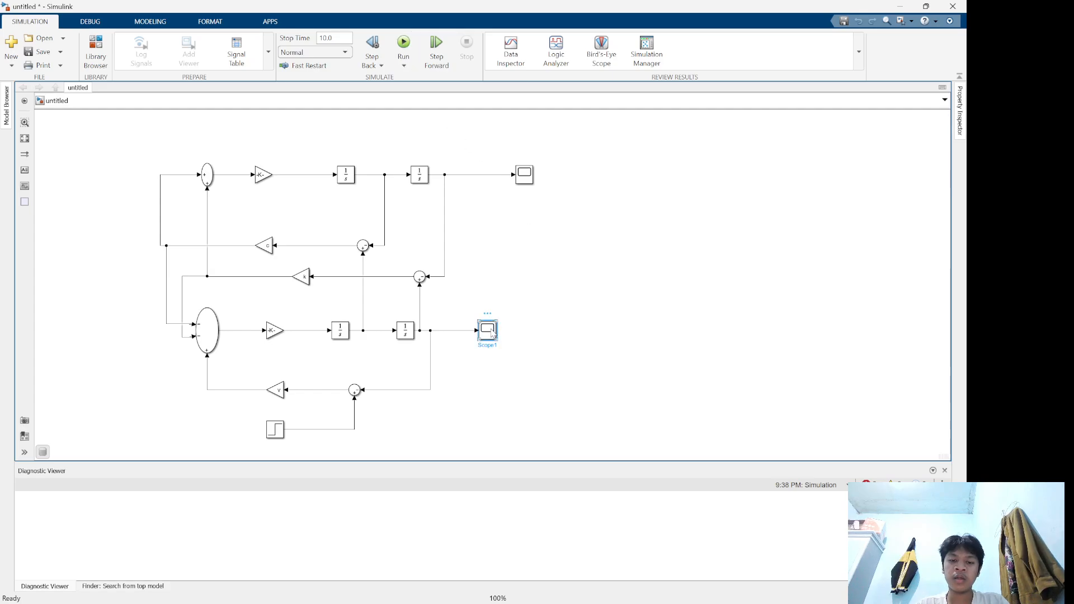
pyautogui.doubleClick(491, 333)
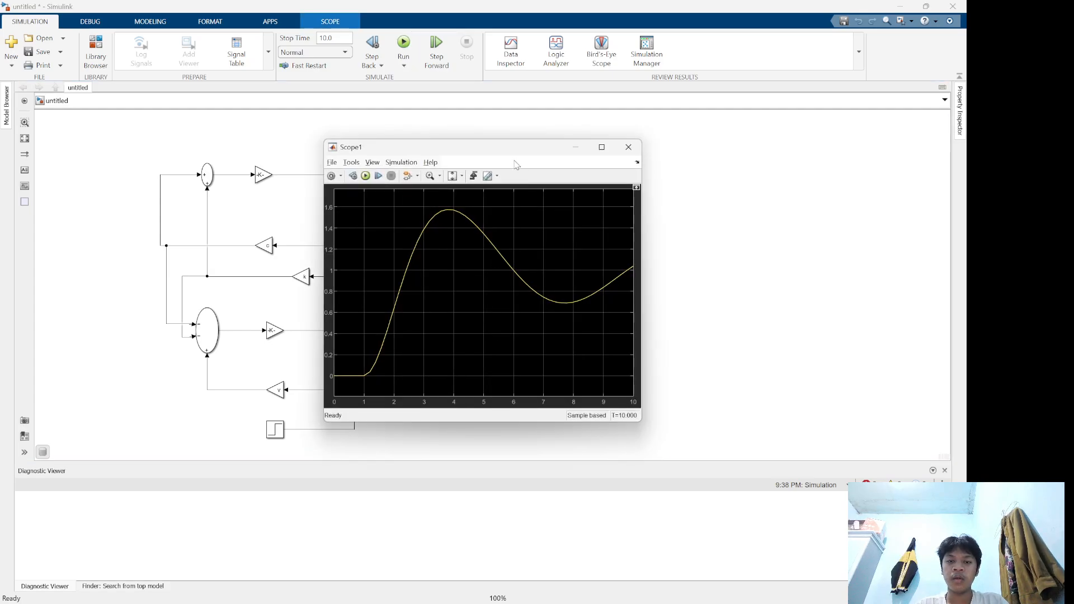
pyautogui.moveTo(505, 152); pyautogui.dragTo(327, 166)
# Open the upper Scope's plot and move its window clear of the block diagram
pyautogui.click(522, 177)
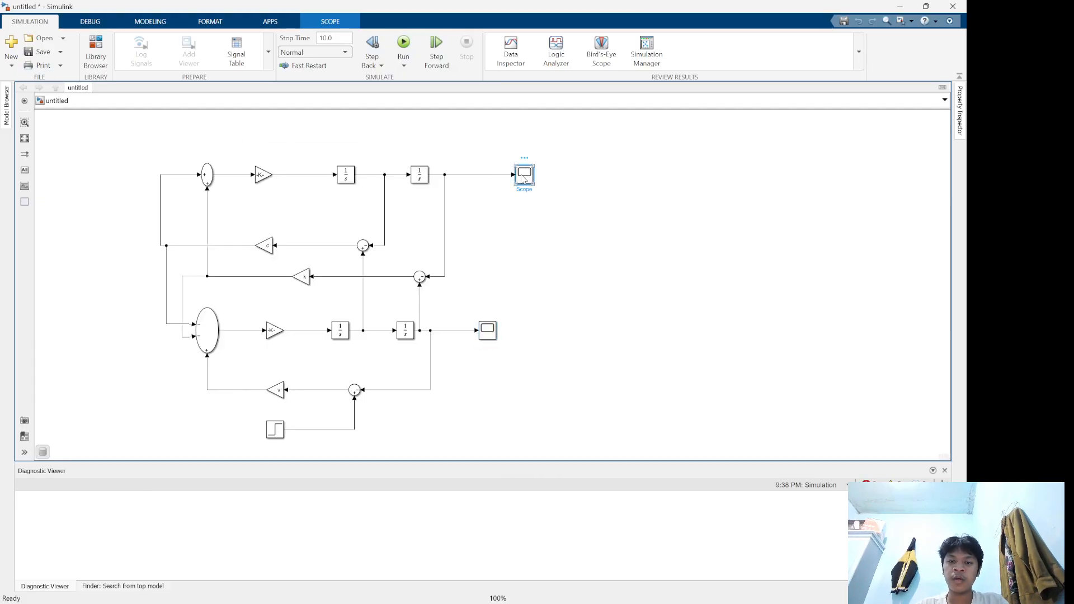
pyautogui.doubleClick(522, 176)
pyautogui.moveTo(512, 152); pyautogui.dragTo(747, 161)
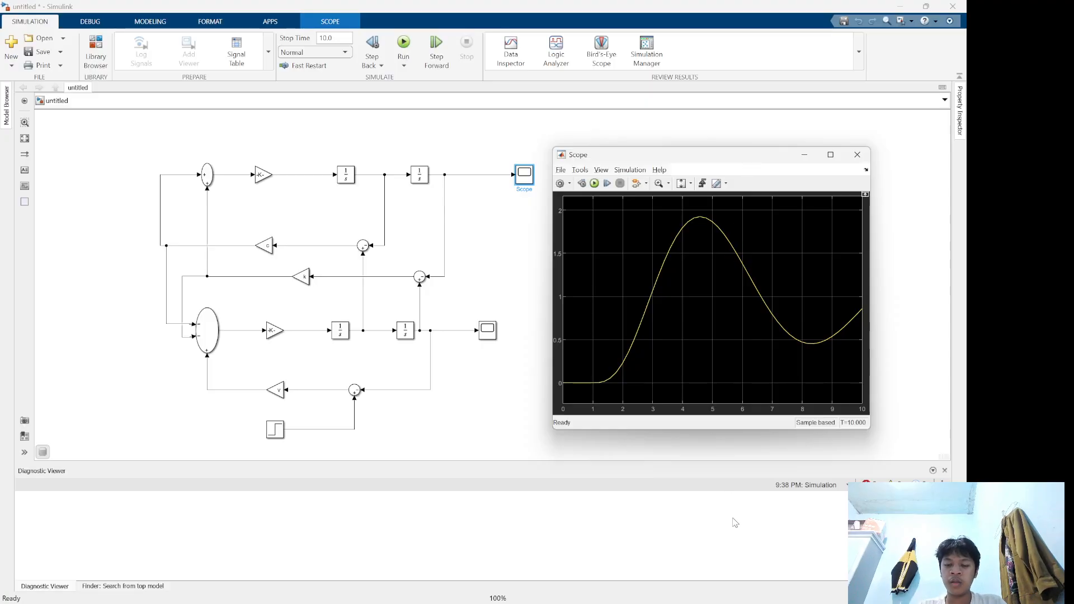
# Arrange both Scope plots side by side to compare the two responses
pyautogui.moveTo(649, 602)
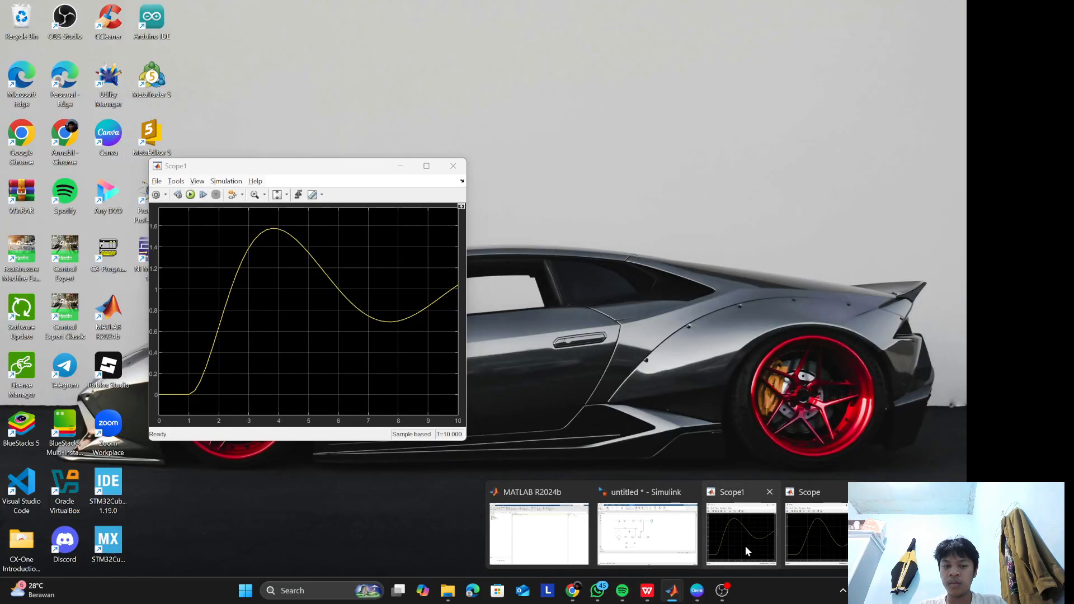
pyautogui.click(745, 546)
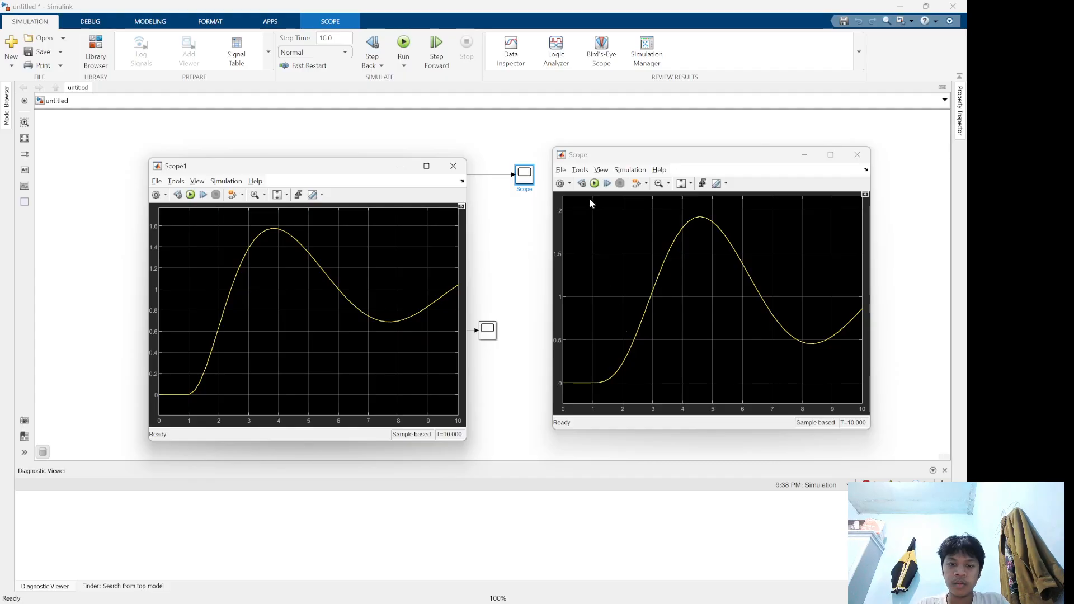
pyautogui.moveTo(608, 159); pyautogui.dragTo(566, 168)
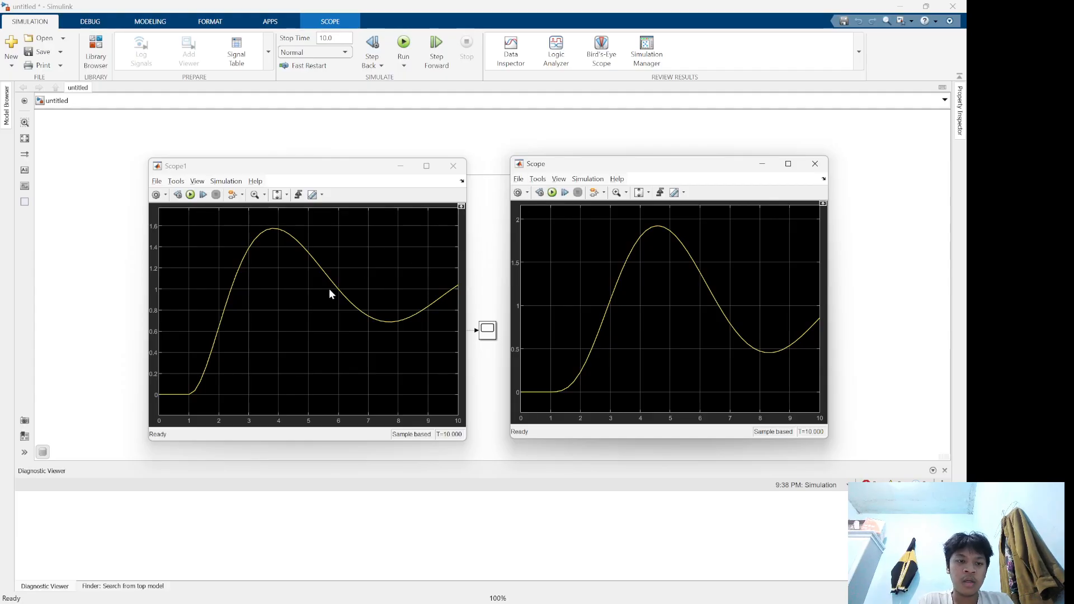
pyautogui.moveTo(276, 170); pyautogui.dragTo(245, 141)
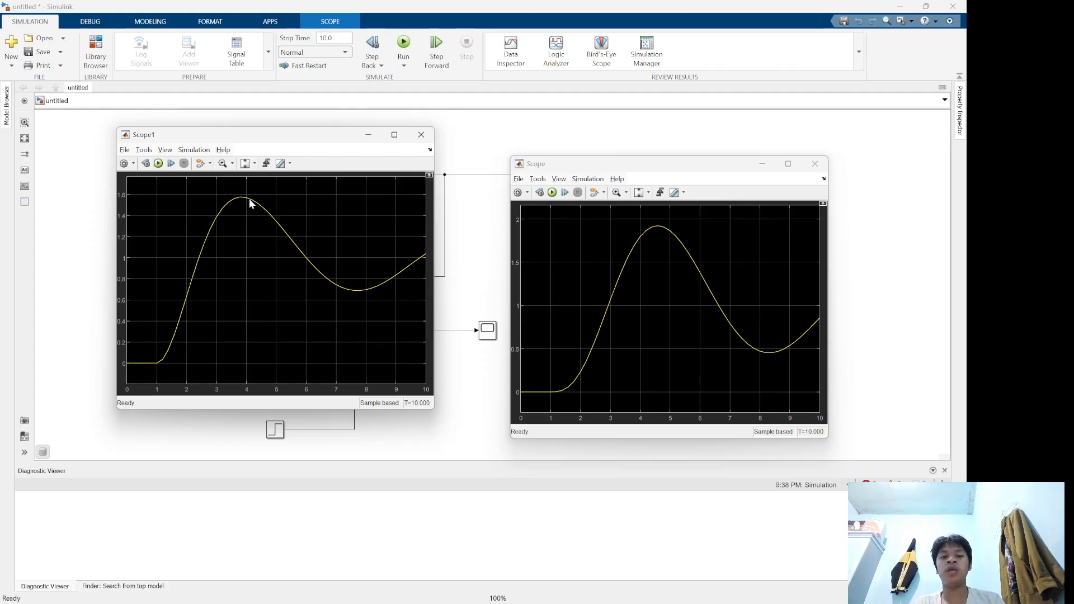
pyautogui.moveTo(576, 602)
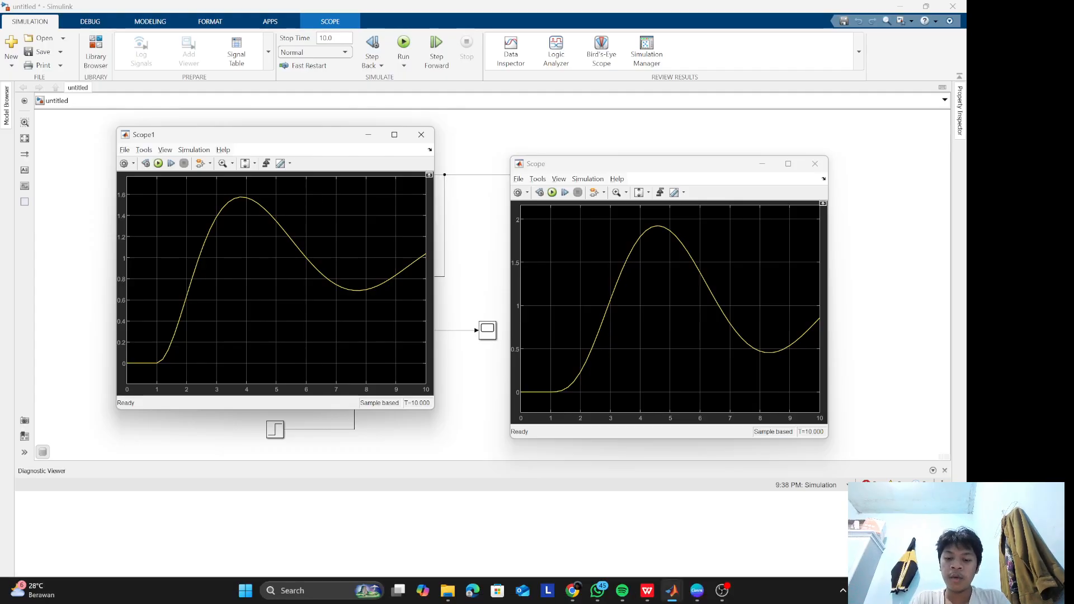
pyautogui.click(713, 597)
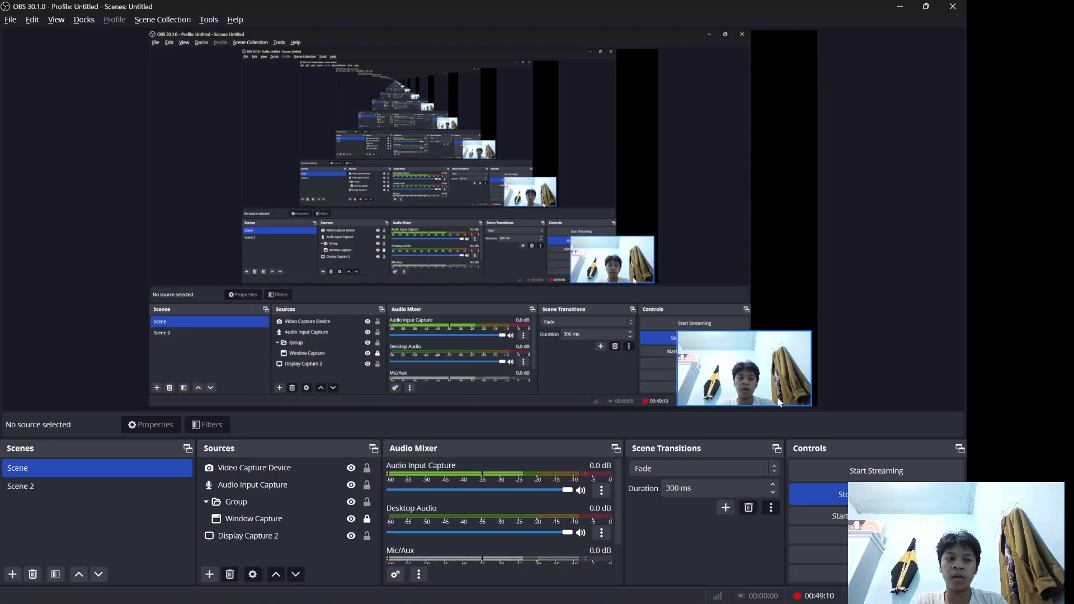